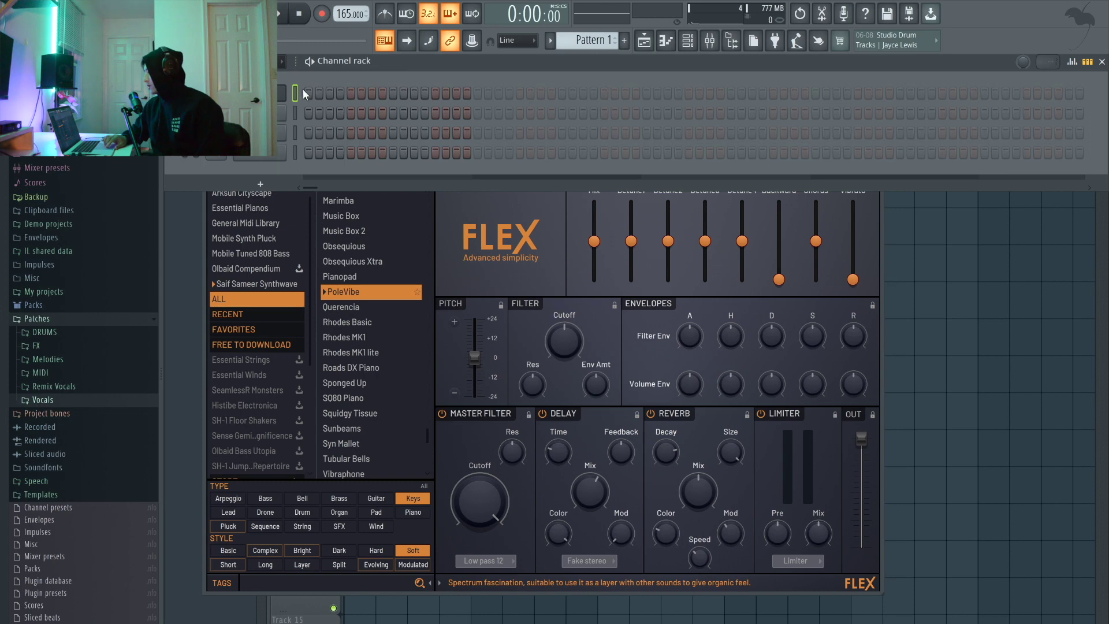
# Open the first channel's FLEX instrument and browse its preset list filtered by Keys and Soft.
pyautogui.click(262, 93)
pyautogui.moveTo(415, 153); pyautogui.dragTo(447, 131)
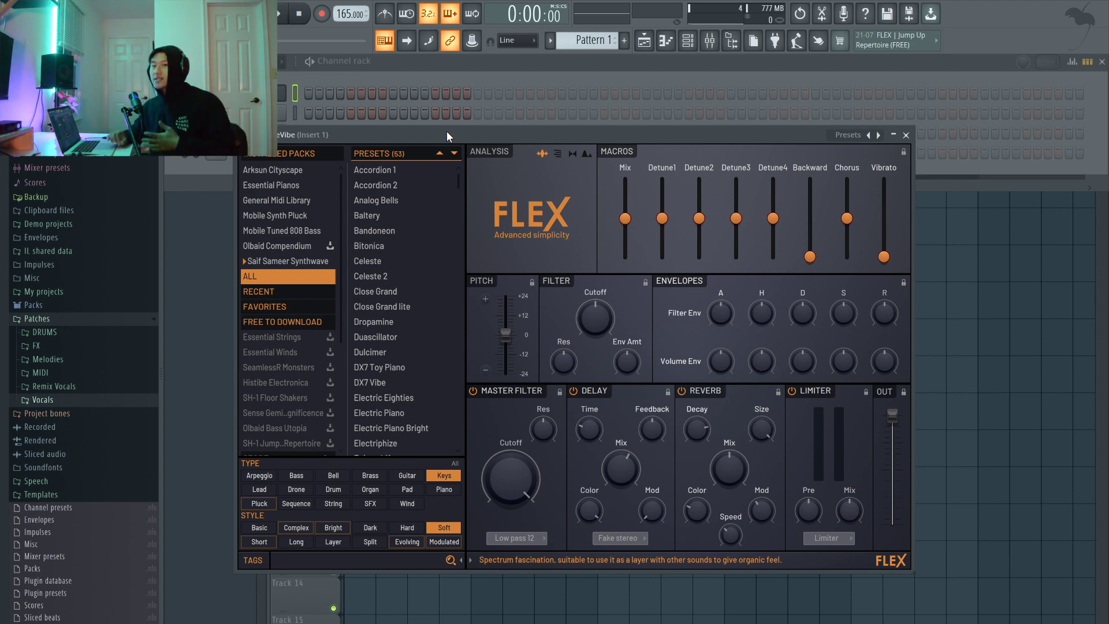
pyautogui.moveTo(446, 131); pyautogui.dragTo(456, 78)
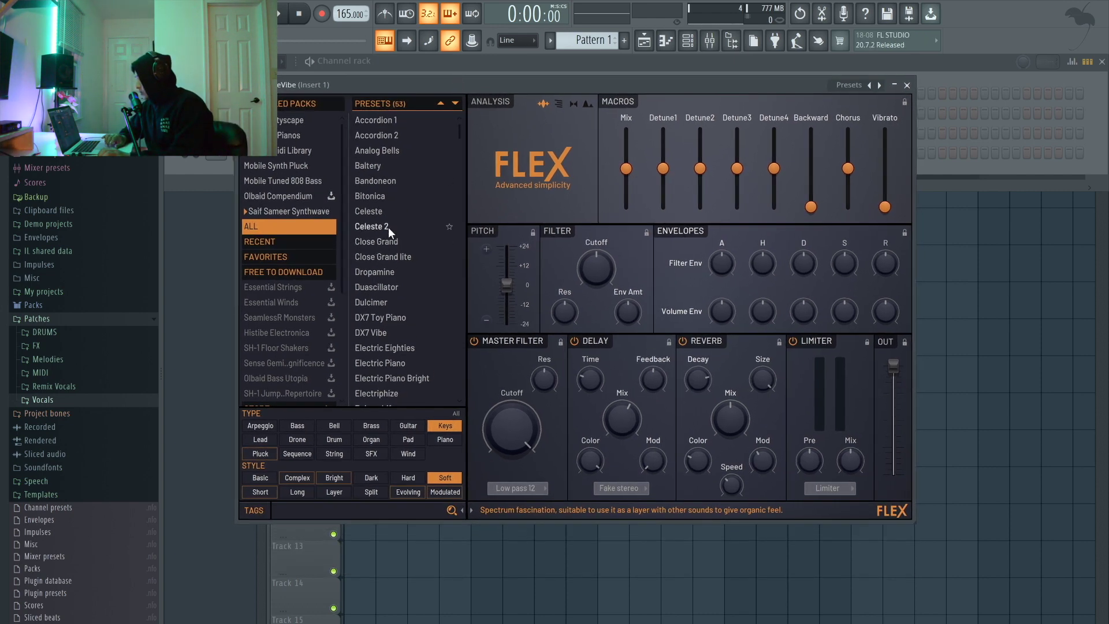
pyautogui.scroll(-10, 389, 227)
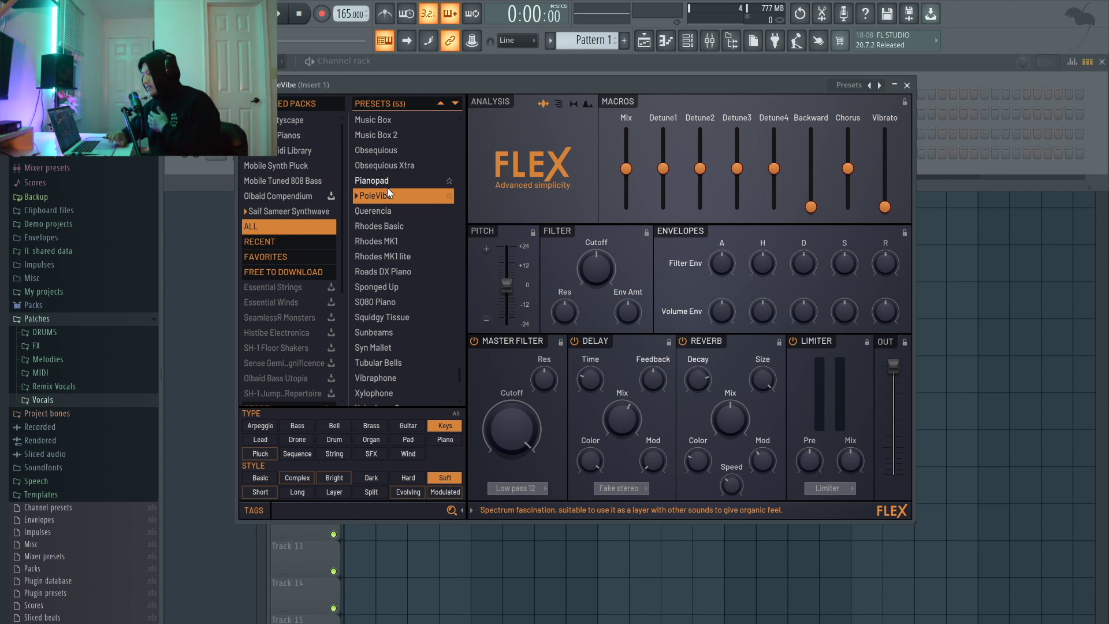
pyautogui.scroll(-3, 294, 328)
pyautogui.scroll(3, 293, 332)
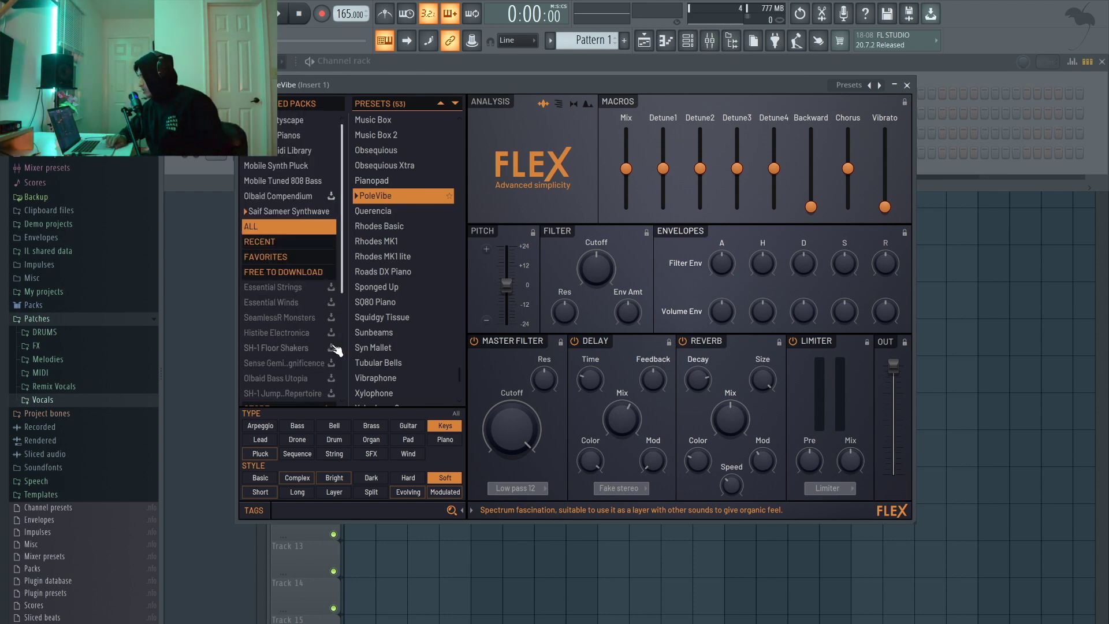
pyautogui.scroll(-1, 397, 188)
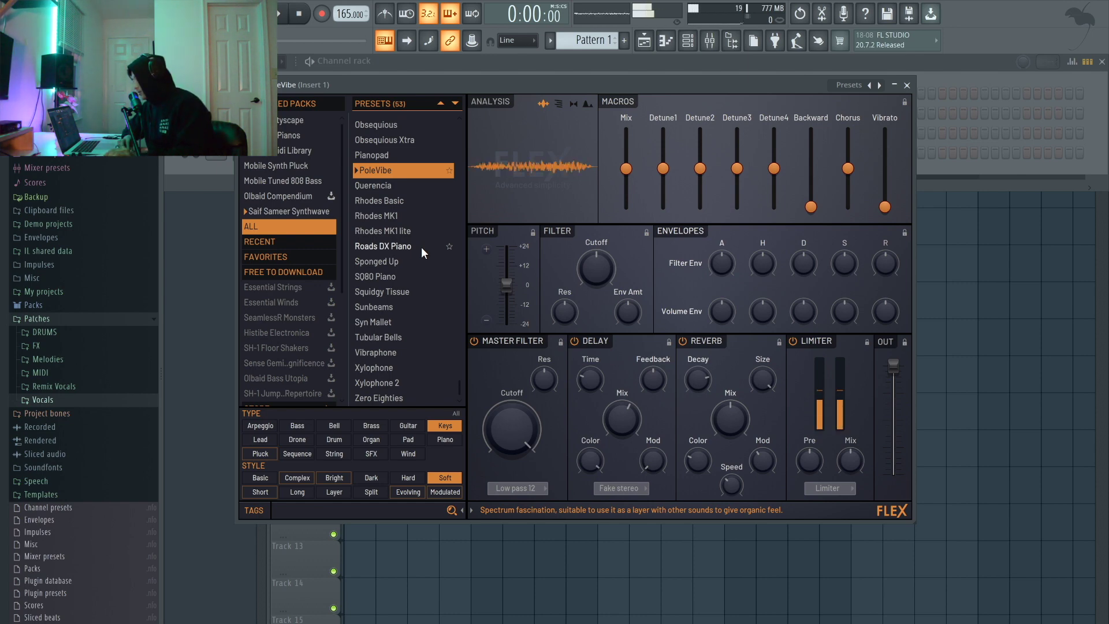
# Set the project tempo to 170 BPM and open the piano roll for the PoleVibe channel.
pyautogui.click(645, 42)
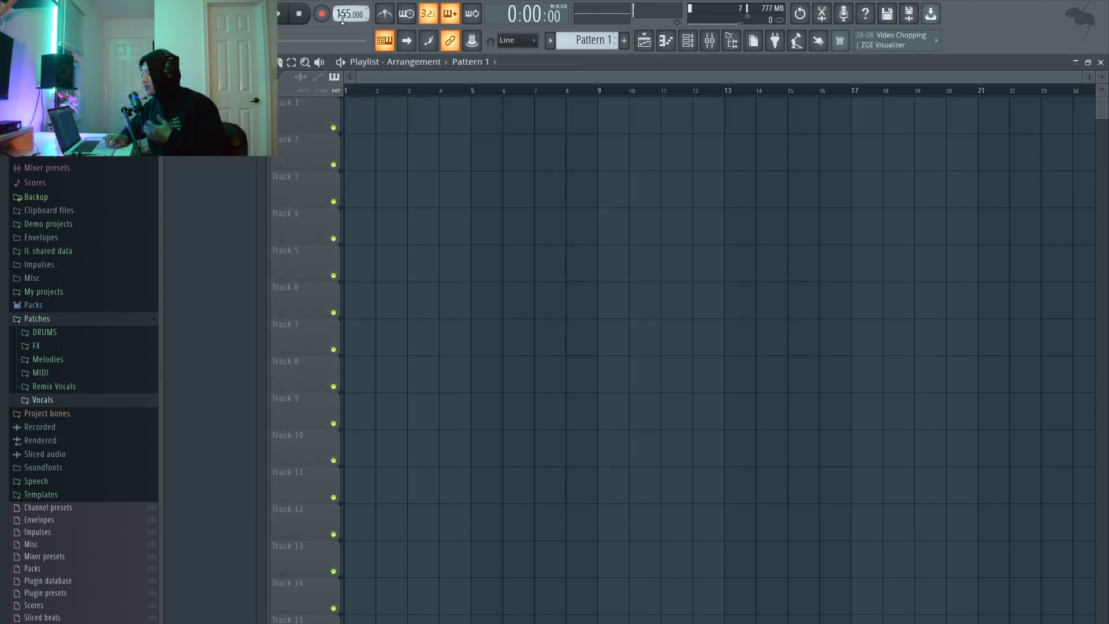
pyautogui.moveTo(342, 17); pyautogui.dragTo(343, 8)
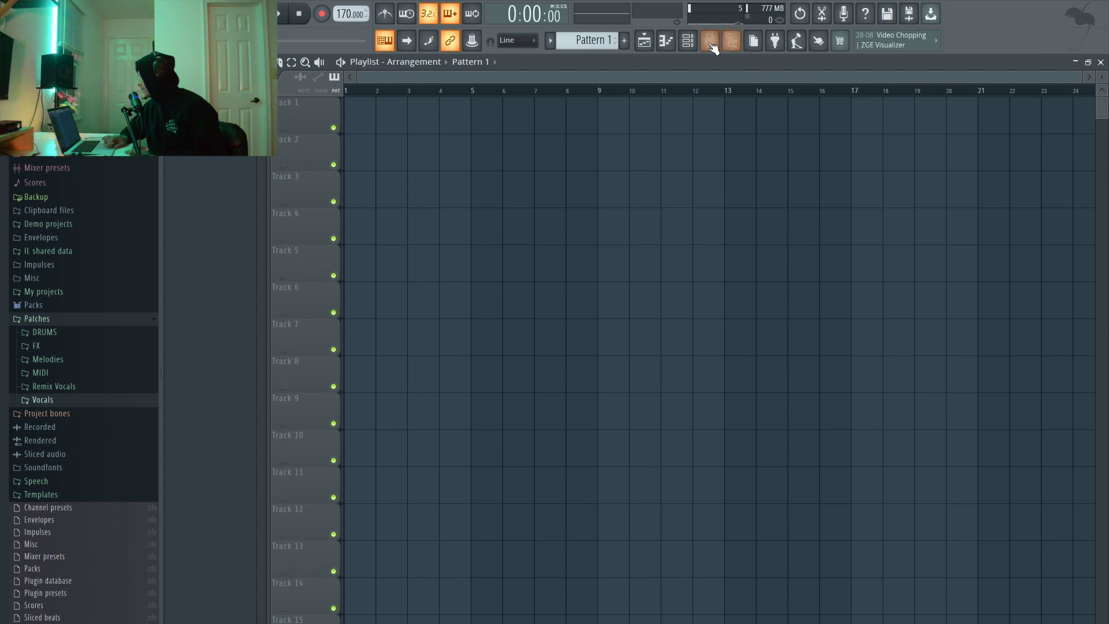
pyautogui.click(688, 41)
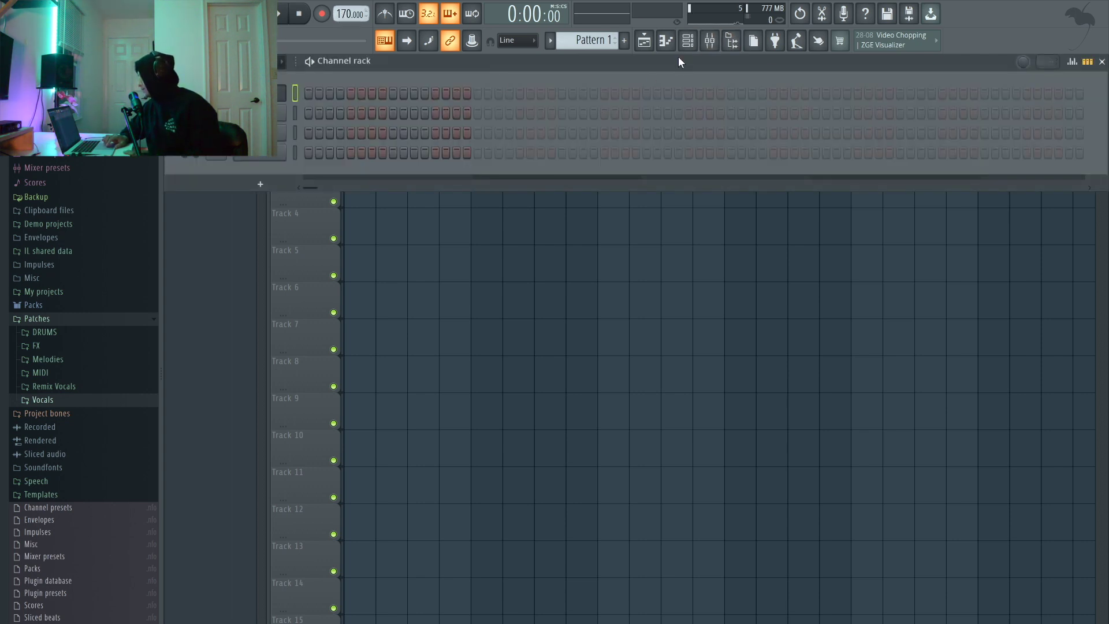
pyautogui.click(687, 42)
pyautogui.click(666, 42)
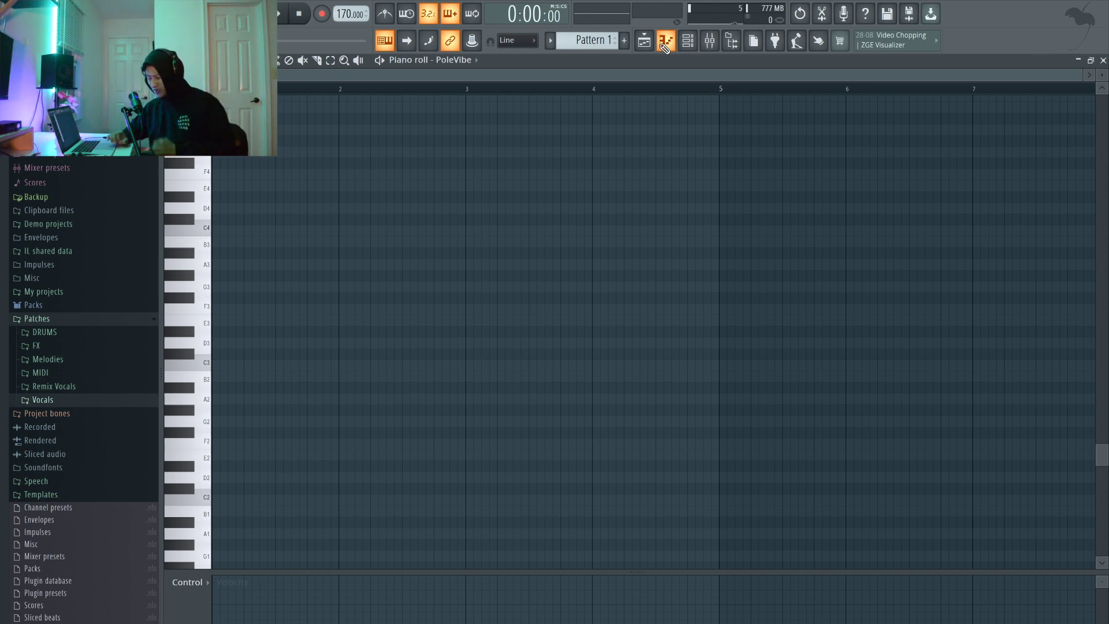
# Place a short A3, C4 and E4 chord at the start of bar 1 and audition it with the metronome on.
pyautogui.click(222, 265)
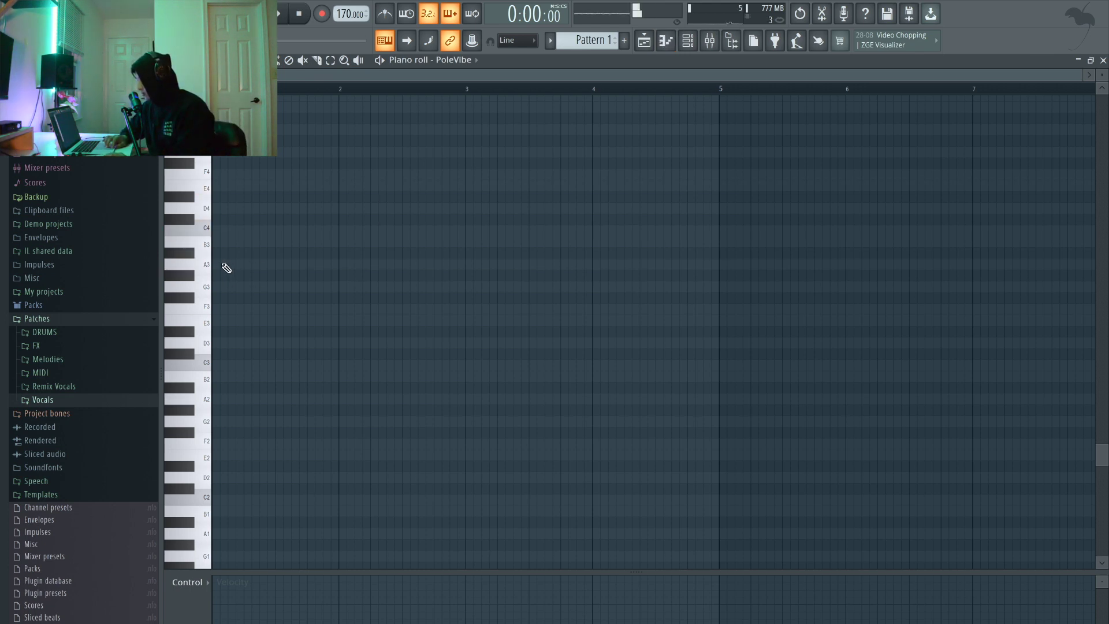
pyautogui.click(220, 231)
pyautogui.click(220, 185)
pyautogui.press('space')
pyautogui.press('space')
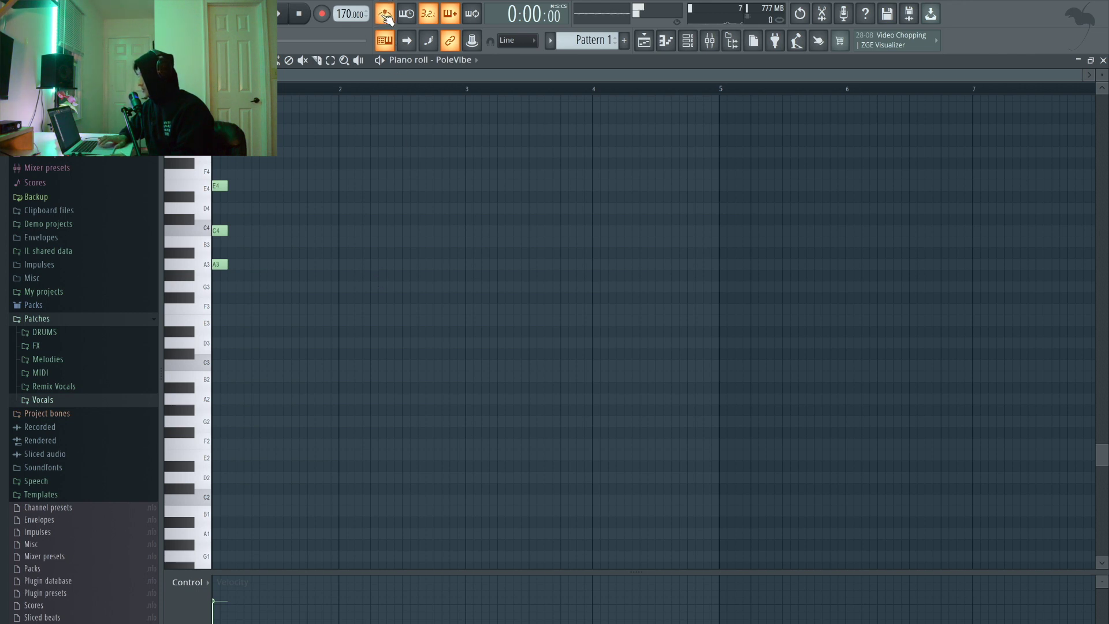
pyautogui.press('space')
pyautogui.press('space')
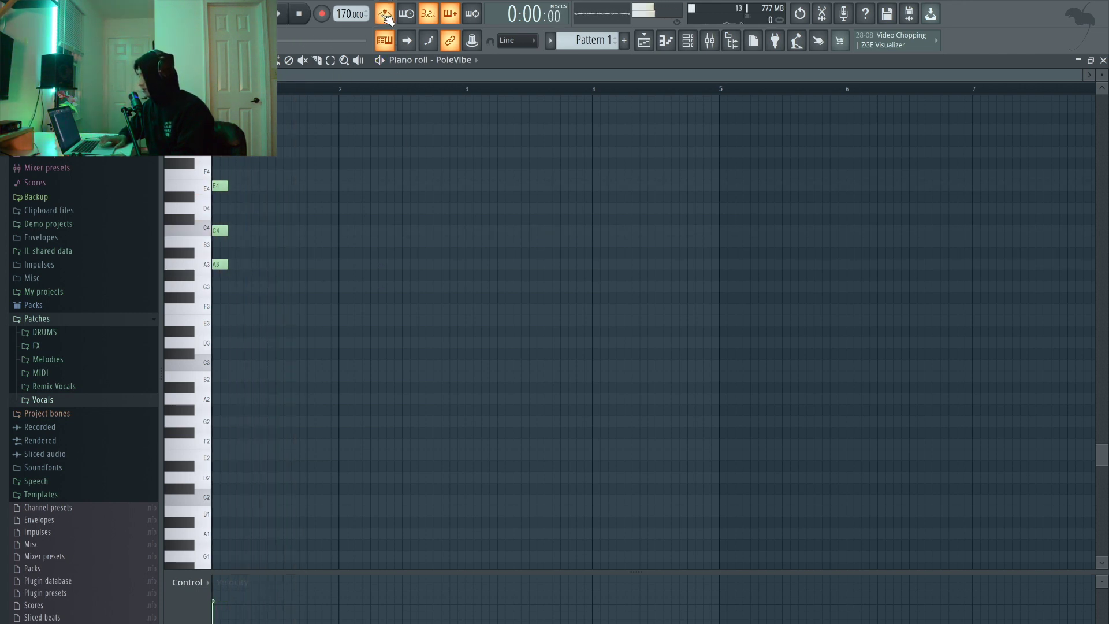
pyautogui.press('space')
pyautogui.press('space')
# Add a short G3, B3 and D4 chord on beat 4 of bar 1 and audition the two chords.
pyautogui.press('b')
pyautogui.press('m')
pyautogui.press('.')
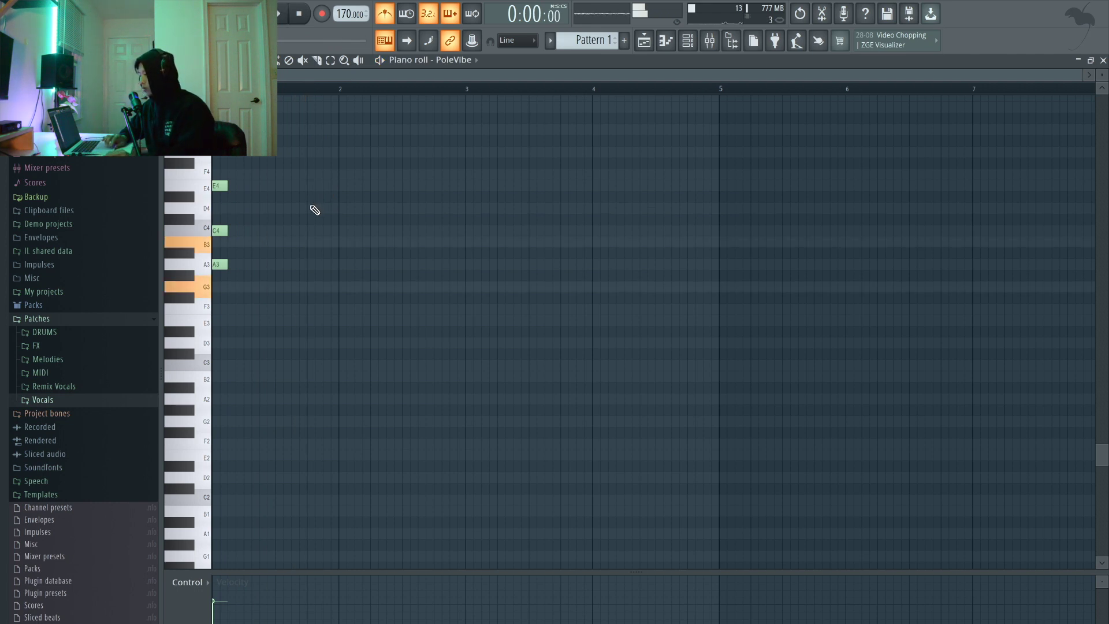
pyautogui.click(309, 209)
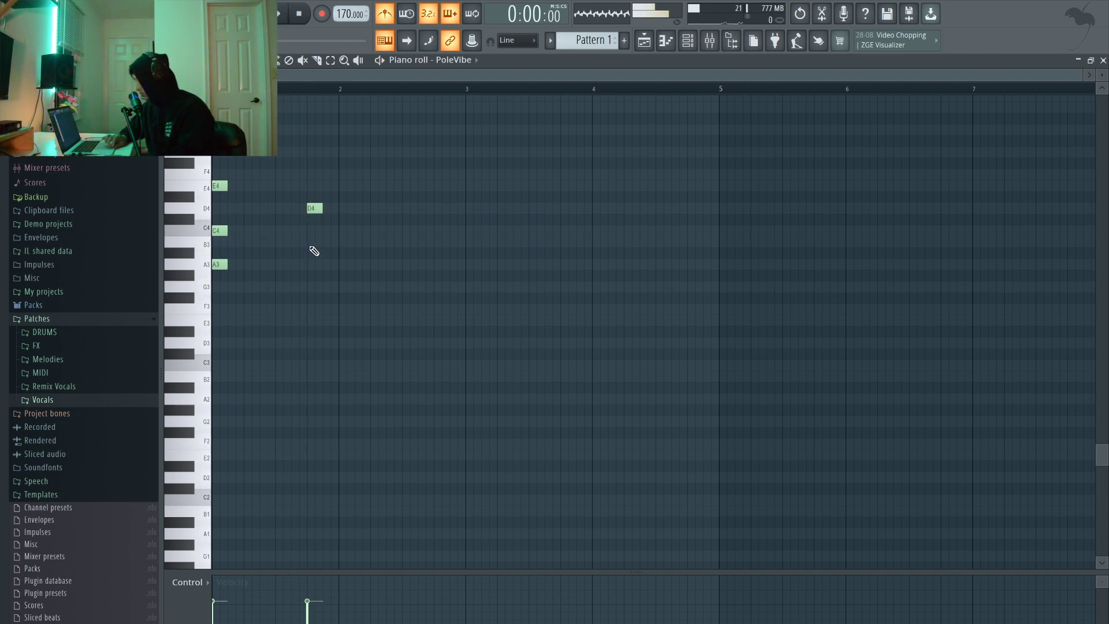
pyautogui.click(314, 242)
pyautogui.click(312, 287)
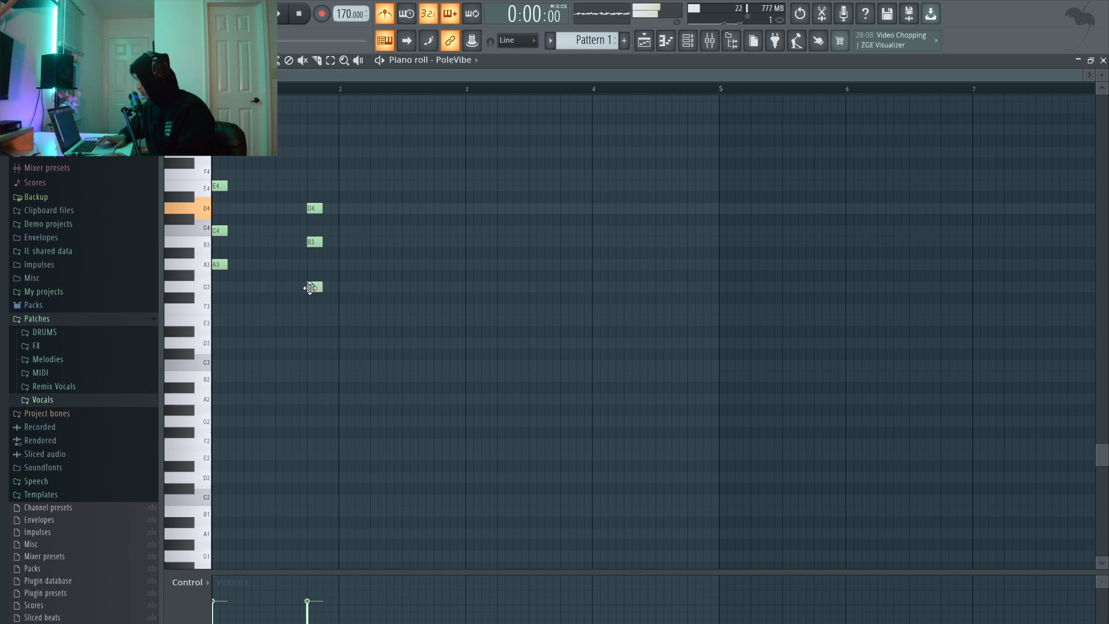
pyautogui.press('space')
pyautogui.press('space')
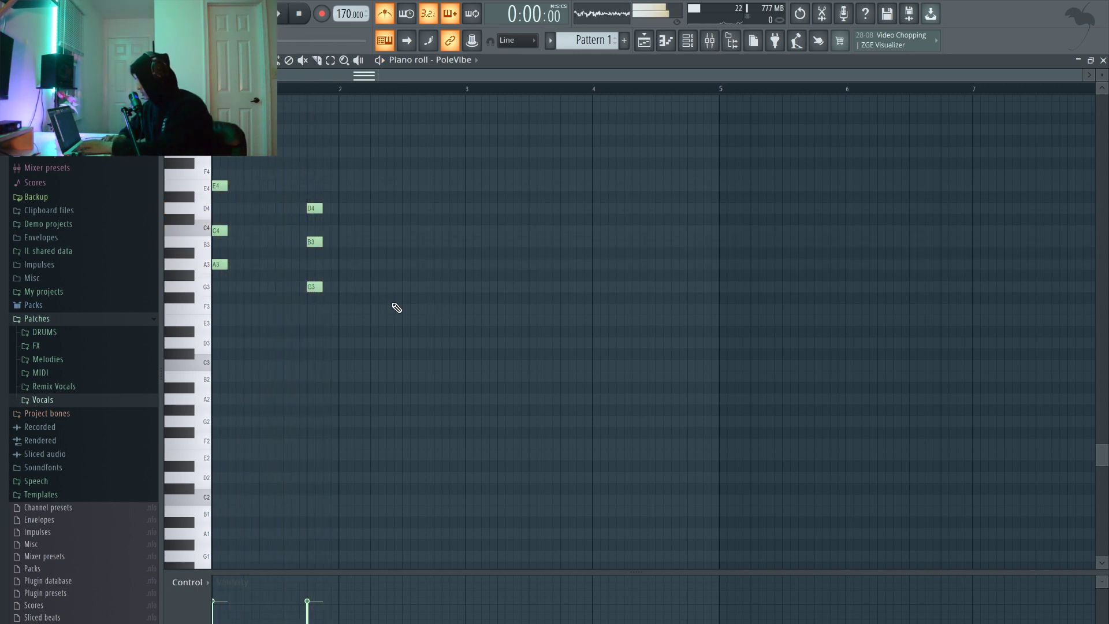
# Copy the G3, B3 and D4 chord to beat 3 of bar 2 and play the pattern.
pyautogui.moveTo(367, 334); pyautogui.dragTo(407, 203)
pyautogui.click(397, 160)
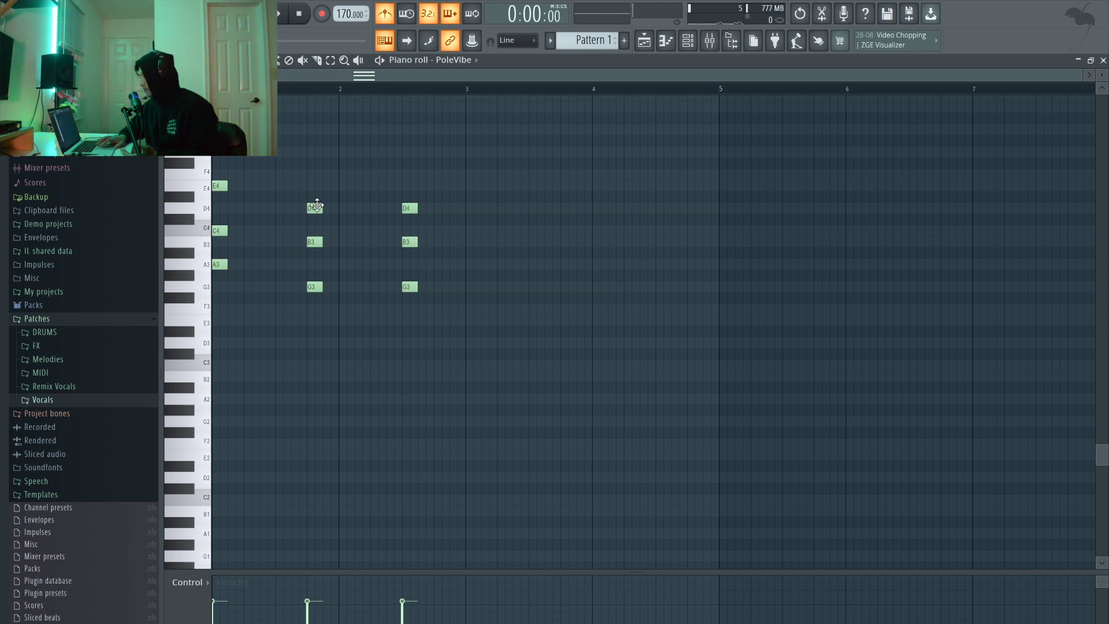
pyautogui.press('space')
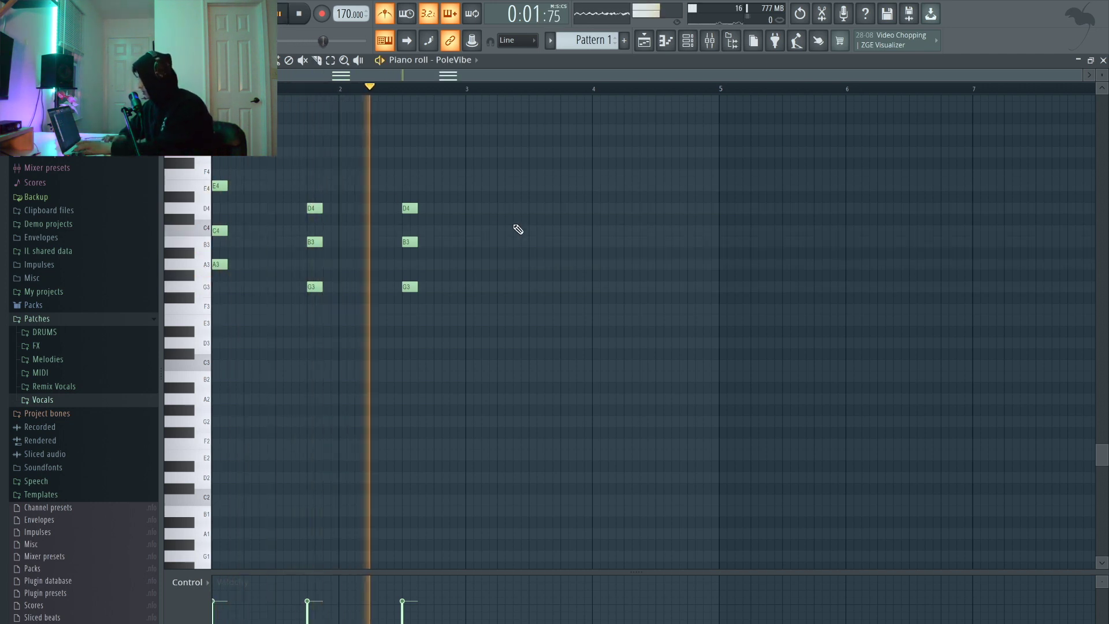
pyautogui.press('space')
# Duplicate the three chords of bars 1 and 2 into bars 3 and 4 and audition them.
pyautogui.moveTo(486, 334); pyautogui.dragTo(469, 186)
pyautogui.click(475, 101)
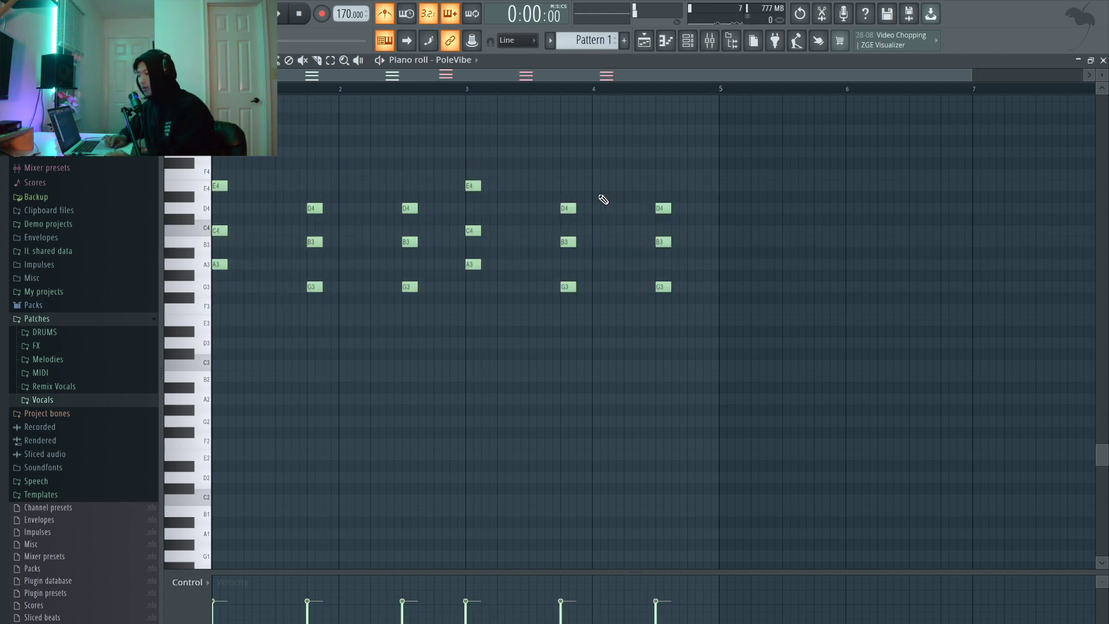
pyautogui.press('space')
pyautogui.press('space')
# Play F3, A3 and C4 together on the keyboard to try out a replacement chord.
pyautogui.press('v')
pyautogui.press('n')
pyautogui.press(',')
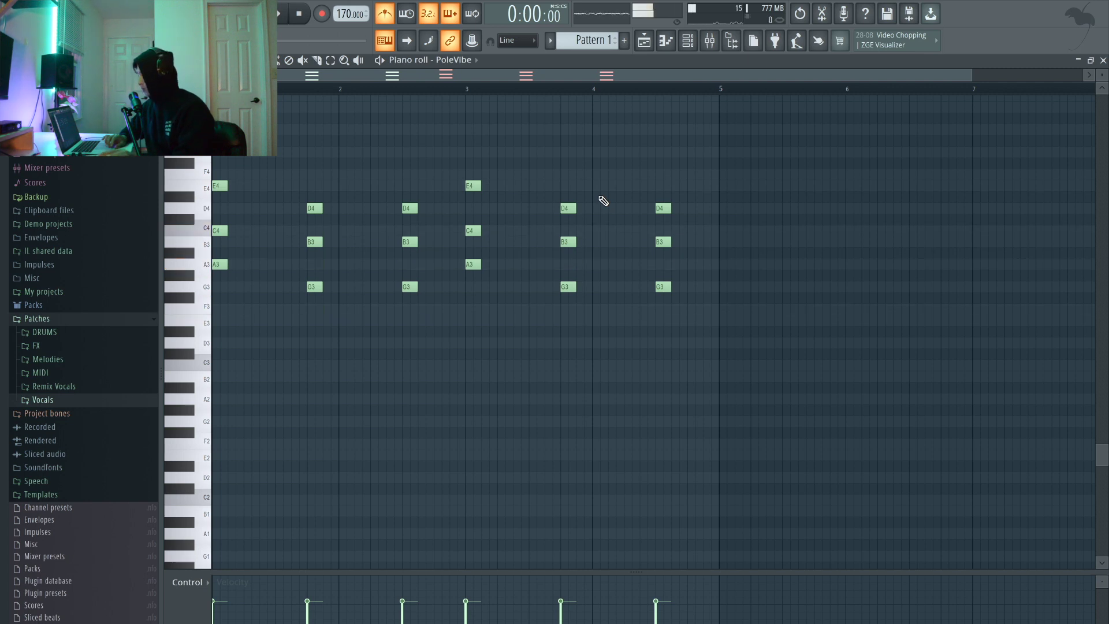
pyautogui.press('v')
pyautogui.press('n')
pyautogui.press(',')
pyautogui.press('v')
pyautogui.press('n')
pyautogui.press(',')
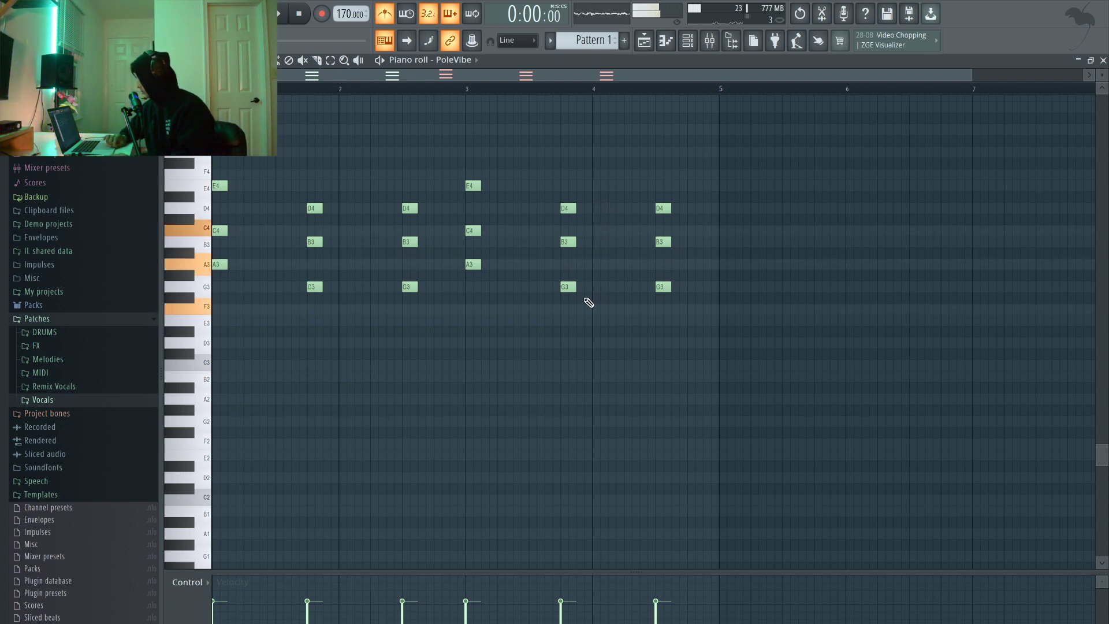
# Transpose the chord on beat 4 of bar 3 down three semitones to E3, G#3 and B3, and play the pattern.
pyautogui.moveTo(577, 322); pyautogui.dragTo(560, 167)
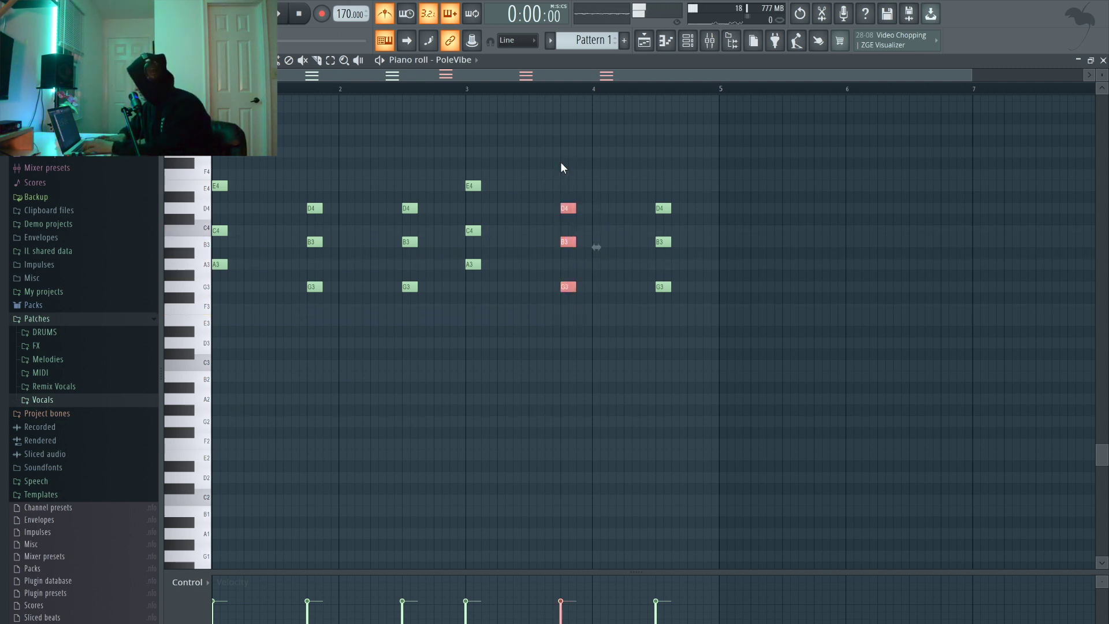
pyautogui.hotkey('shift', 'Down')
pyautogui.hotkey('shift', 'Down')
pyautogui.hotkey('shift', 'Down')
pyautogui.press('space')
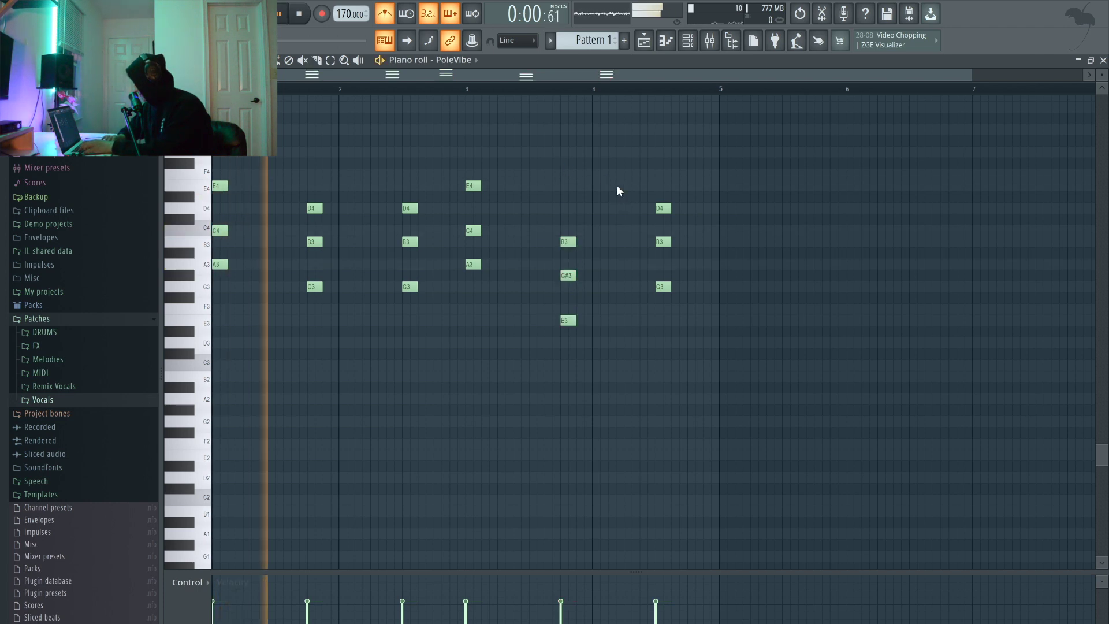
# Transpose the last chord, on beat 3 of bar 4, down three semitones as well.
pyautogui.moveTo(723, 315); pyautogui.dragTo(648, 171)
pyautogui.hotkey('shift', 'Down')
pyautogui.hotkey('shift', 'Down')
pyautogui.hotkey('shift', 'Down')
pyautogui.hotkey('ctrl', 'd')
pyautogui.press('space')
# Raise the last two chords by one semitone to F3, A3 and C4, and play back the progression.
pyautogui.moveTo(693, 356); pyautogui.dragTo(538, 206)
pyautogui.hotkey('shift', 'Up')
pyautogui.hotkey('ctrl', 'd')
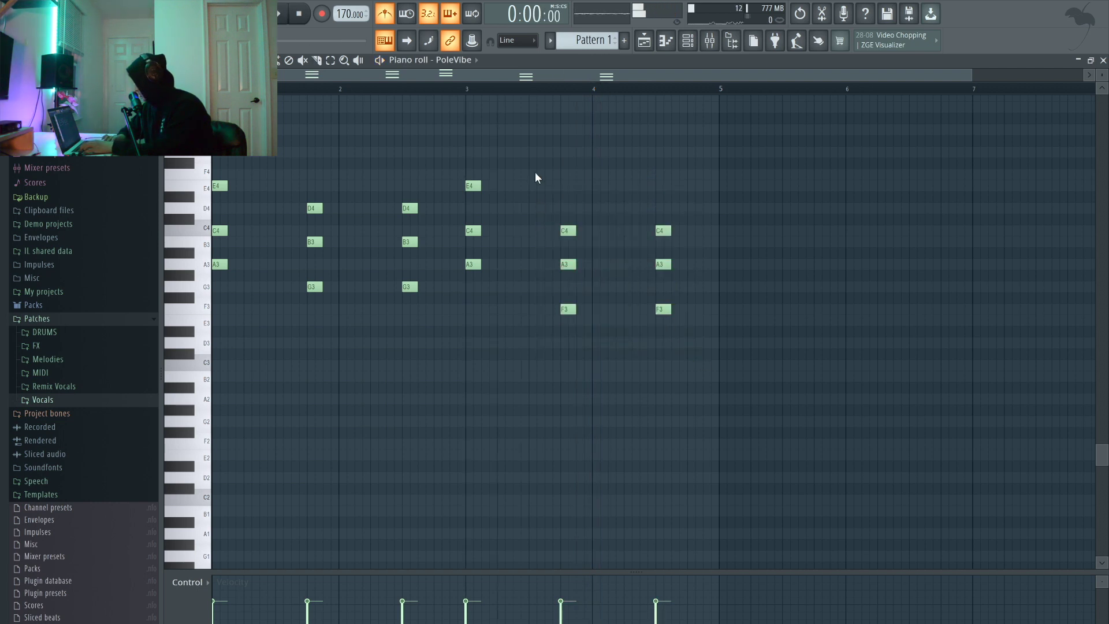
pyautogui.press('space')
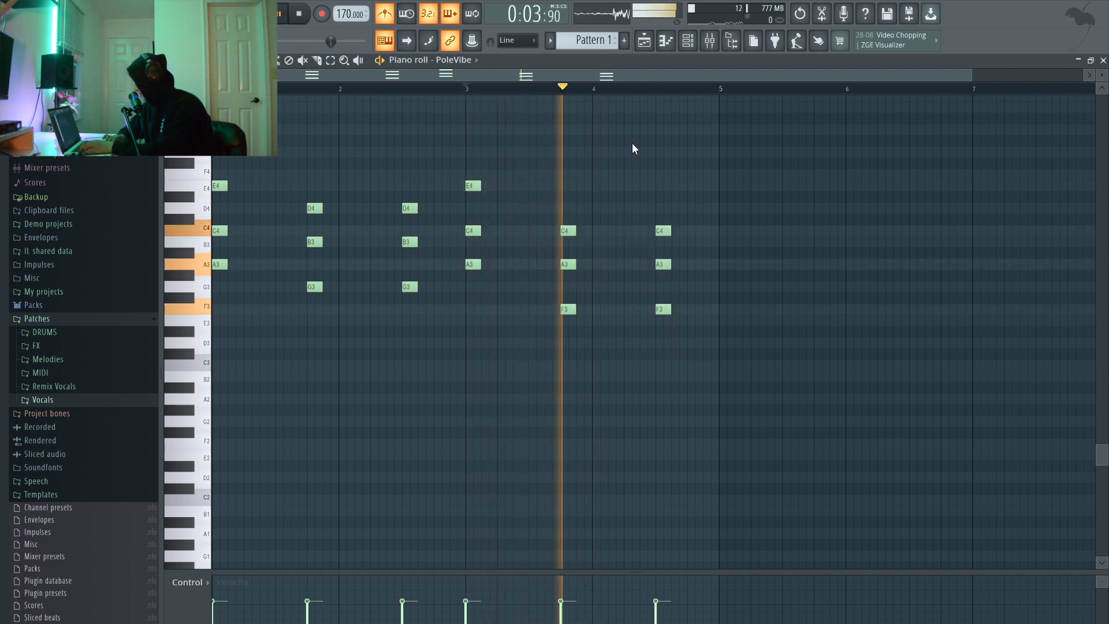
pyautogui.press('space')
# Duplicate the whole four-bar chord progression so it repeats from bar 5.
pyautogui.moveTo(742, 433); pyautogui.dragTo(741, 193)
pyautogui.click(705, 223)
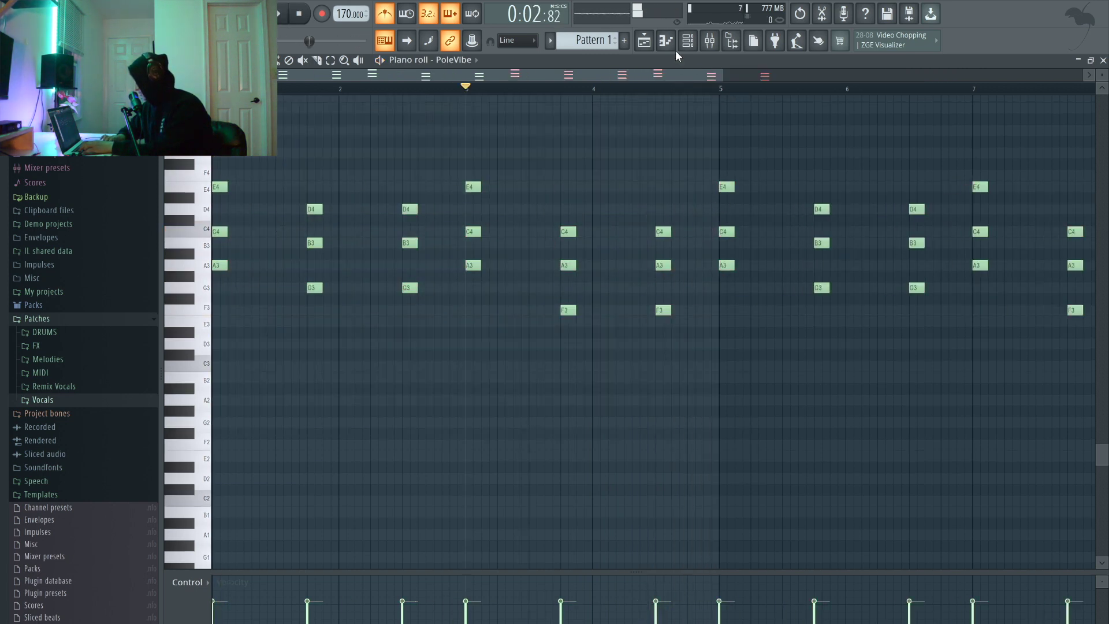
# Lower the delay mix and reverb mix in the PoleVibe channel's FLEX instrument while auditioning the pattern, and close it.
pyautogui.click(706, 47)
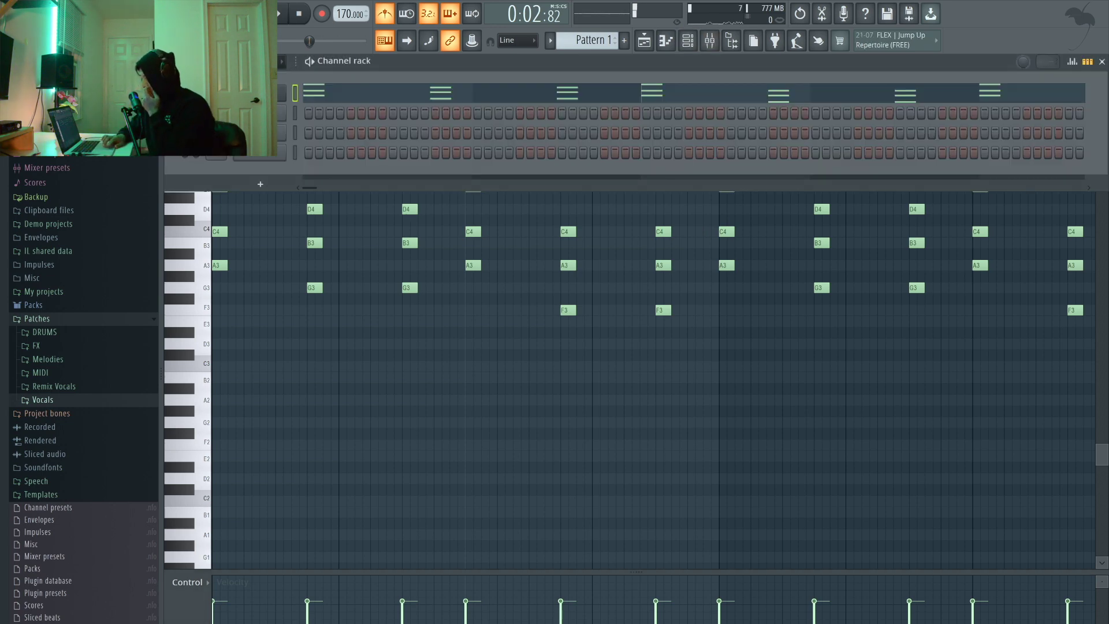
pyautogui.click(272, 95)
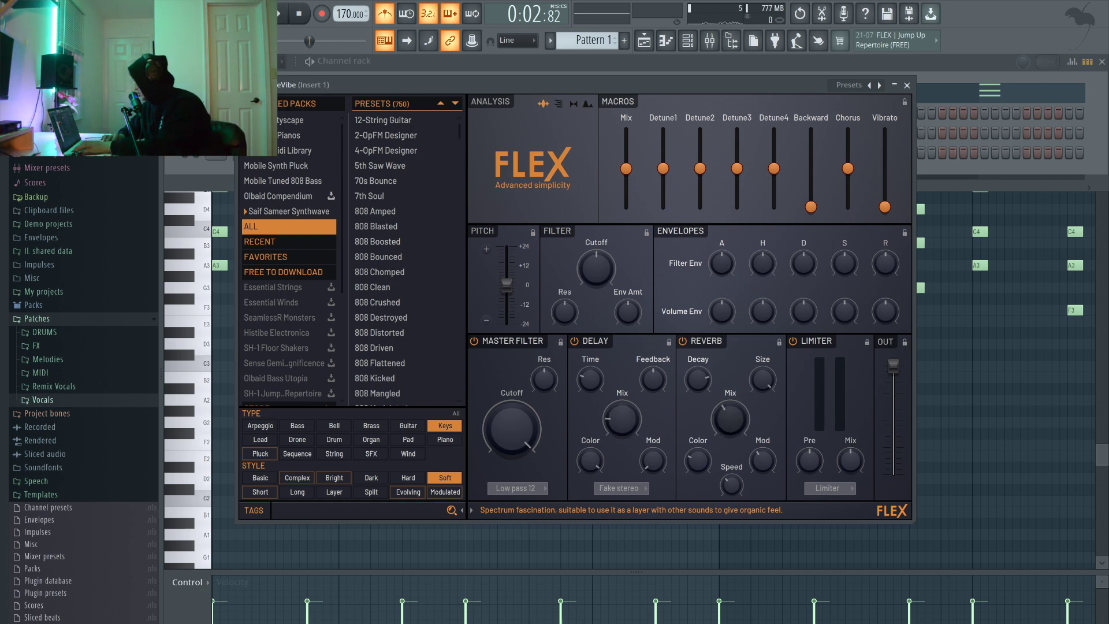
pyautogui.press('space')
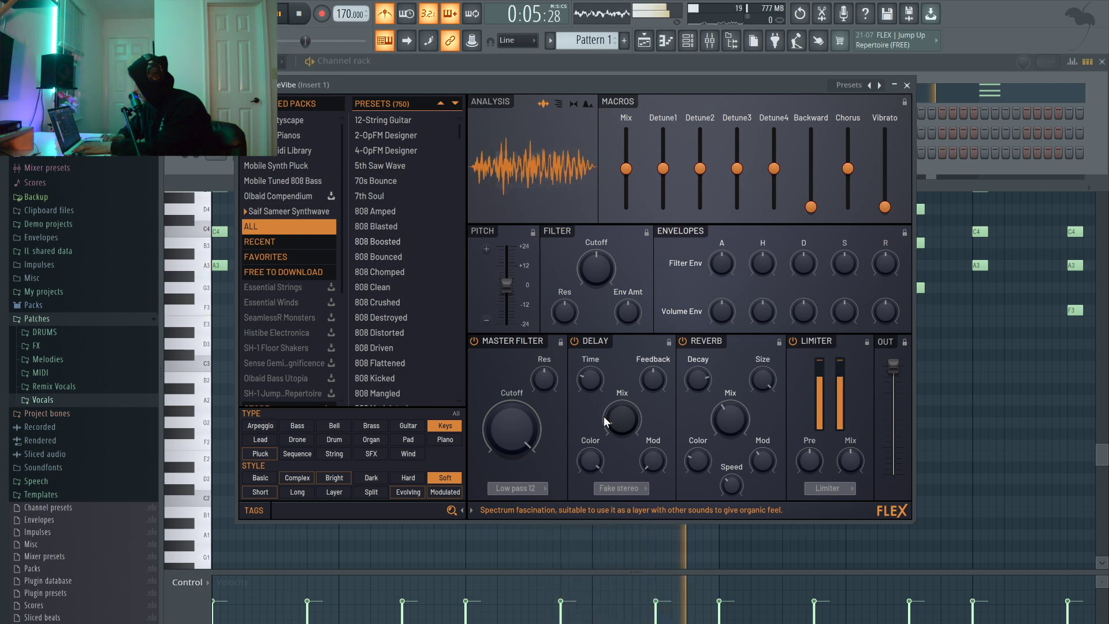
pyautogui.click(907, 86)
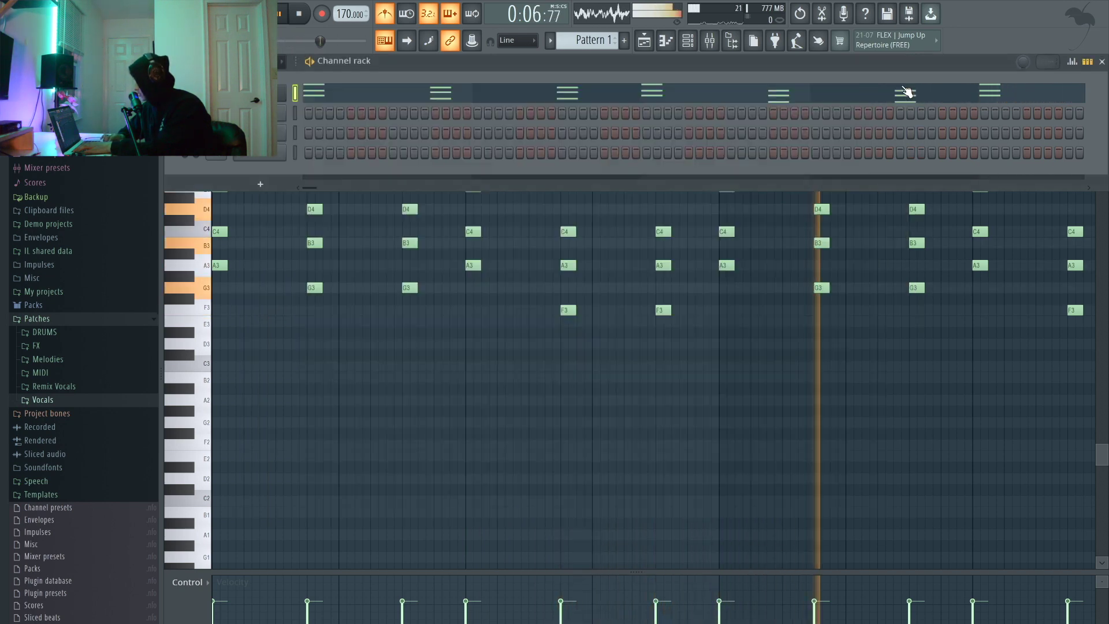
# Play the pattern with the mixer open and turn the metronome off.
pyautogui.click(708, 41)
pyautogui.click(709, 42)
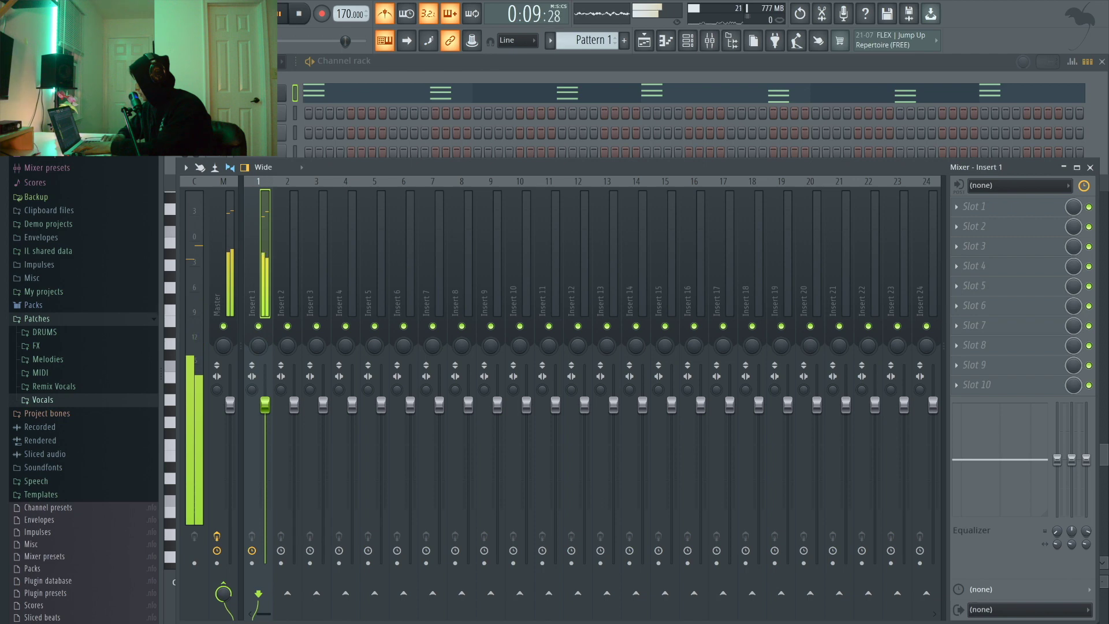
pyautogui.press('space')
pyautogui.press('space')
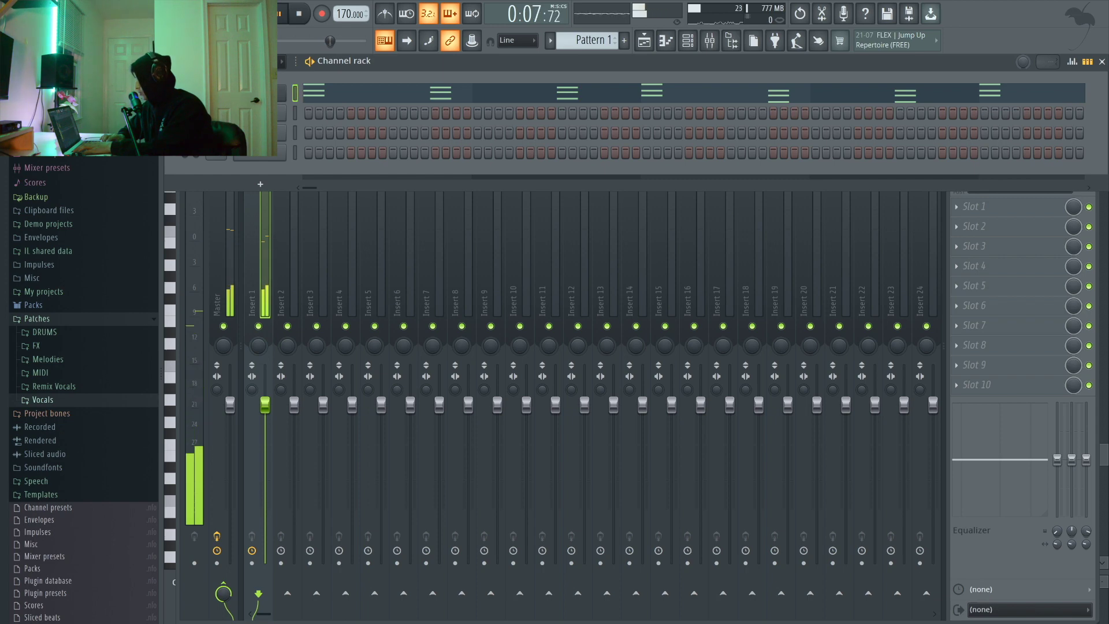
pyautogui.press('space')
# Replace the second channel with a new FLEX instrument and show its preset type and style tags.
pyautogui.rightClick(286, 109)
pyautogui.moveTo(312, 231)
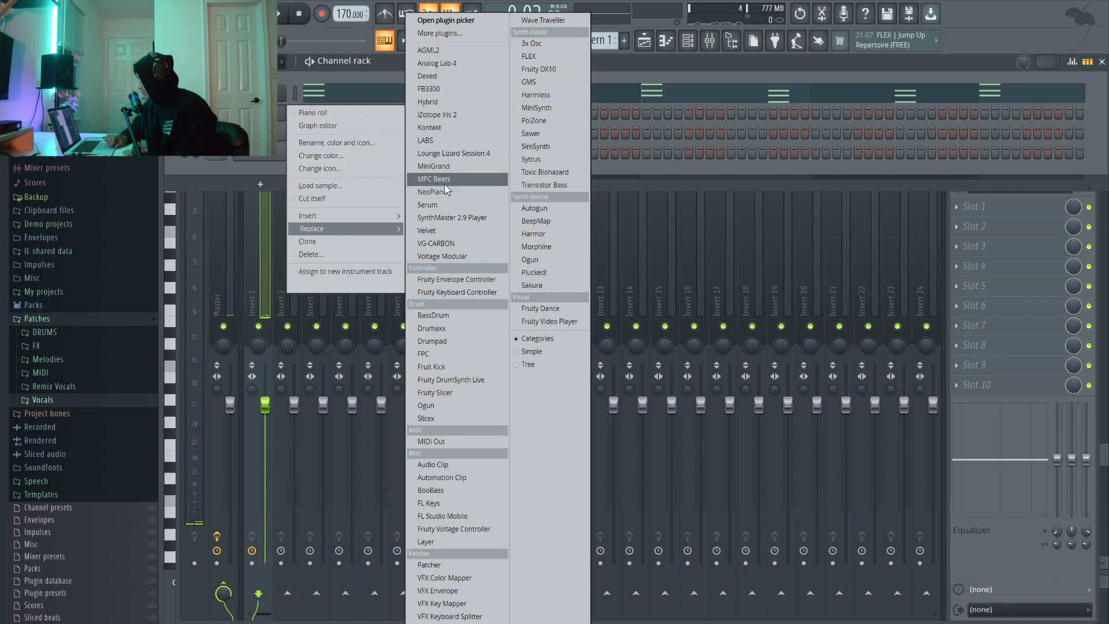
pyautogui.click(529, 56)
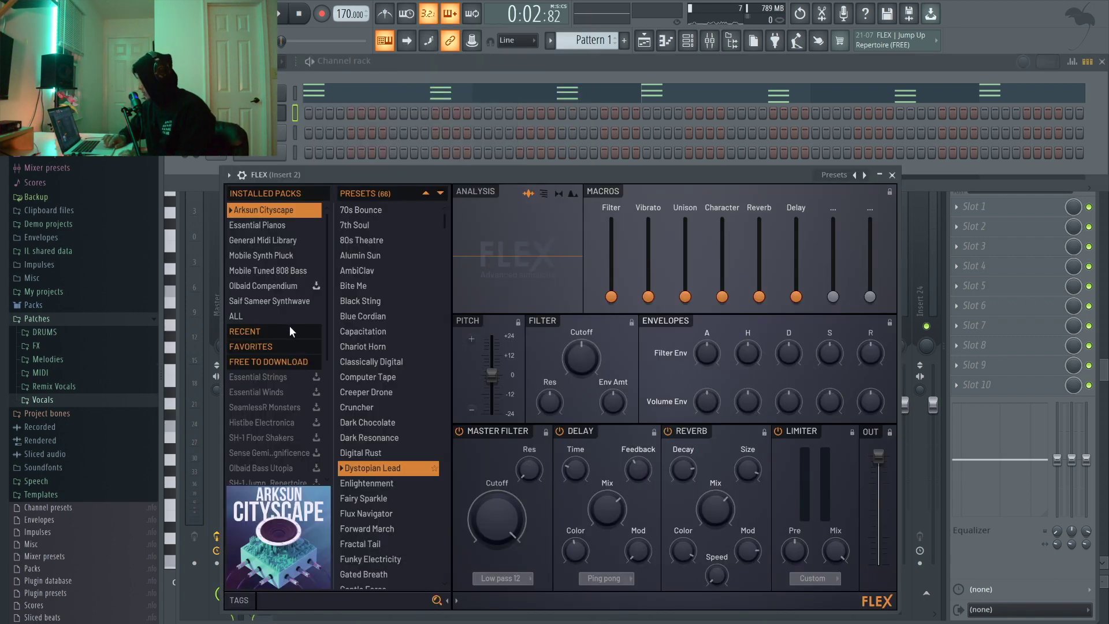
pyautogui.click(250, 602)
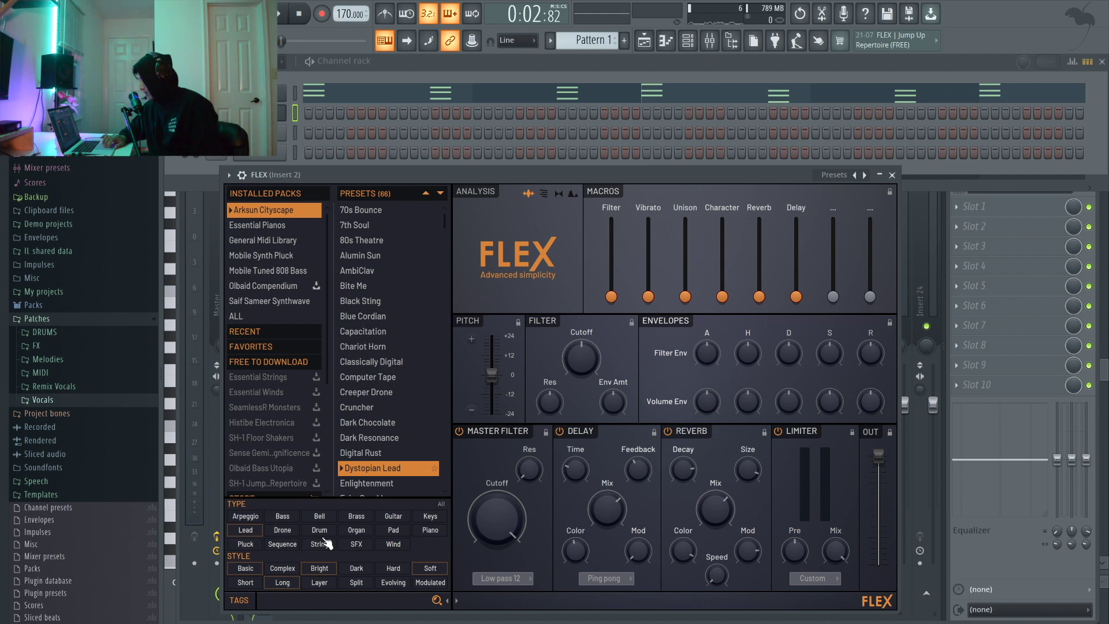
# Filter the FLEX presets by Lead type and Bright style, audition Phoenix, and load the Capacitation preset.
pyautogui.click(250, 530)
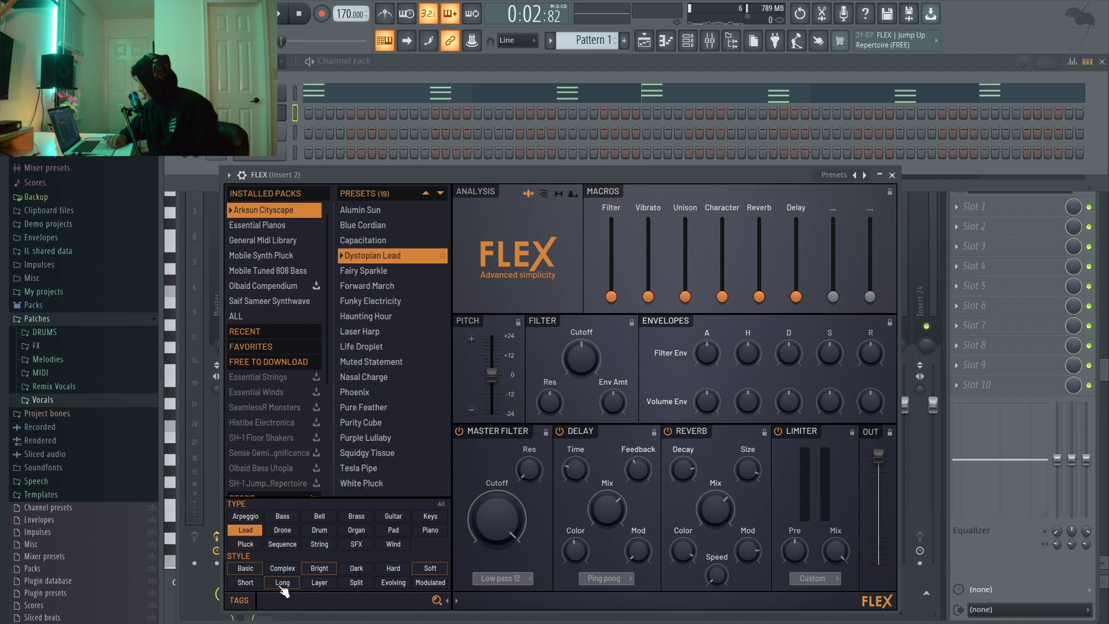
pyautogui.click(322, 569)
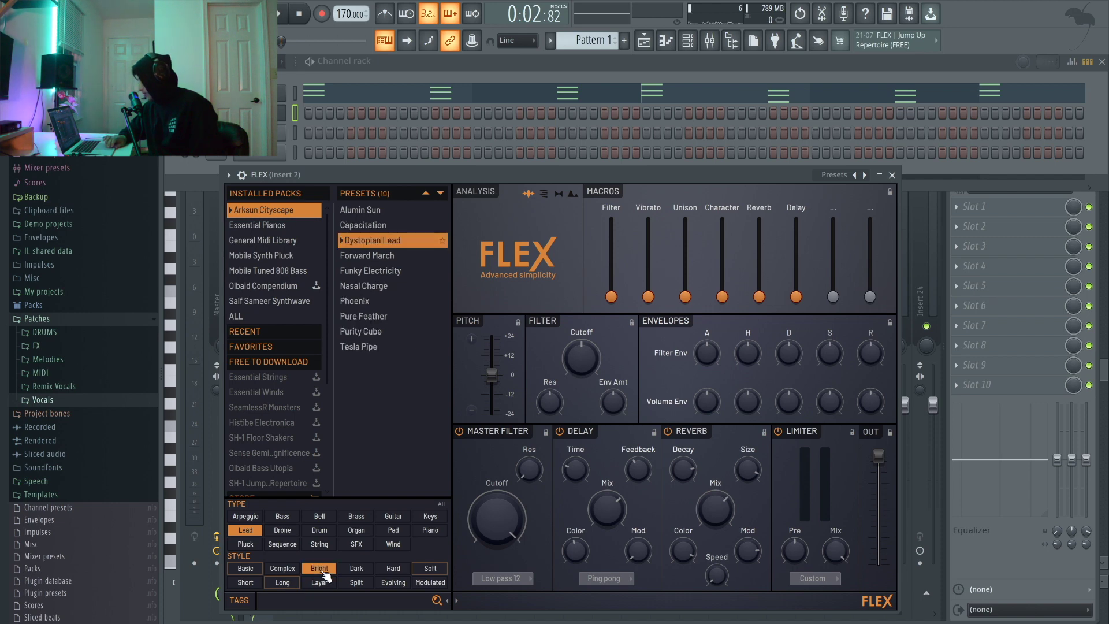
pyautogui.click(367, 297)
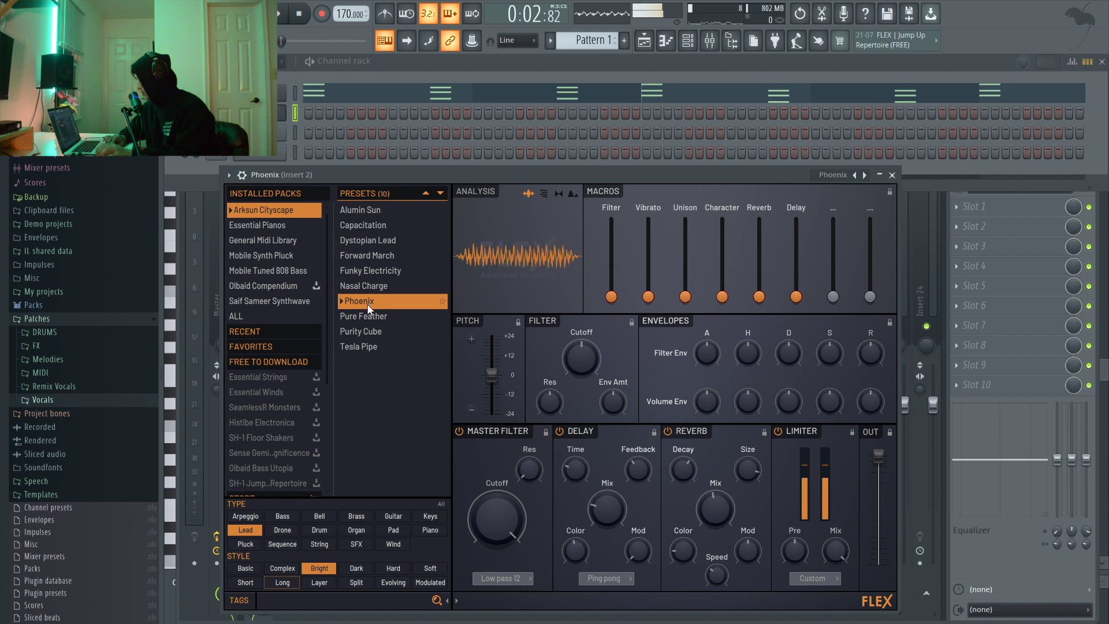
pyautogui.click(369, 225)
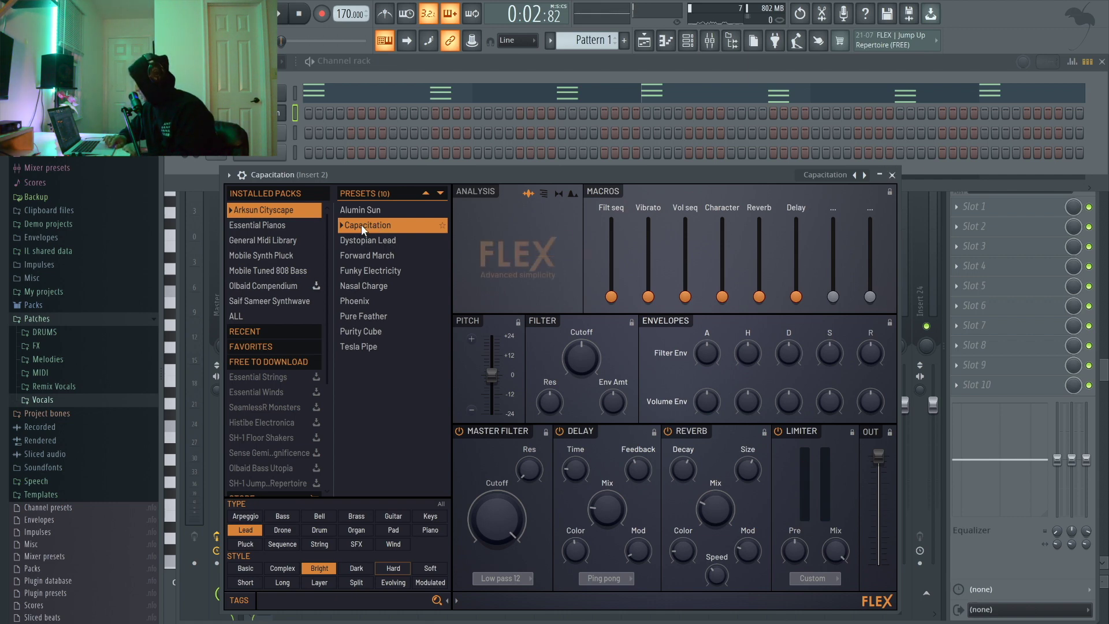
# Write C6, D6 and E6 notes in the second half of bar 1 for the Capacitation channel, stretching E6 to the bar's end.
pyautogui.click(670, 38)
pyautogui.click(673, 38)
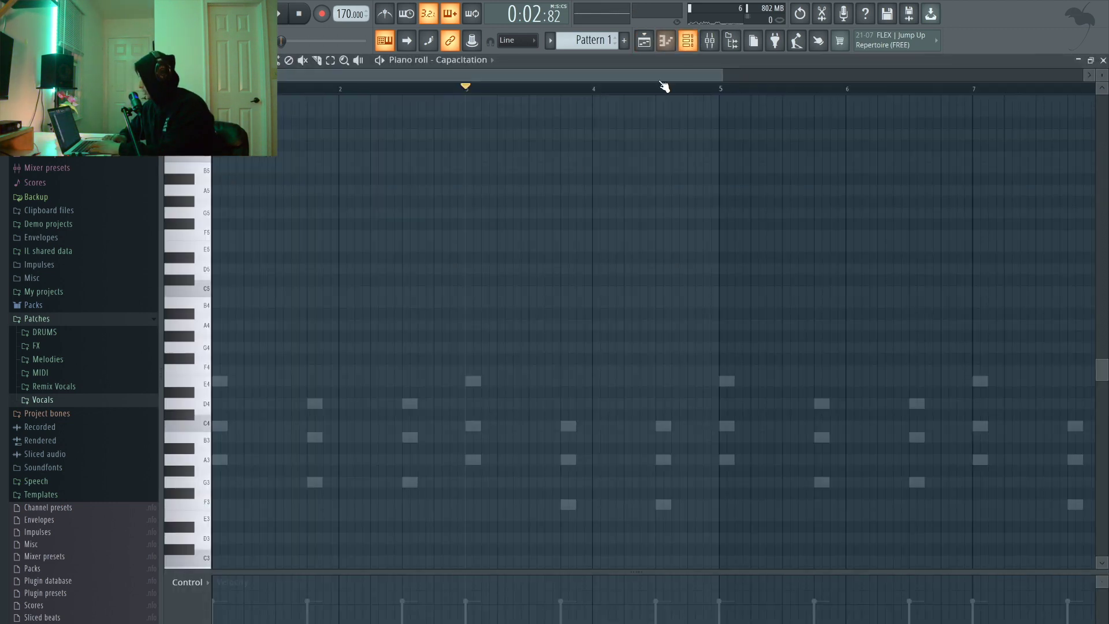
pyautogui.press('space')
pyautogui.press('space')
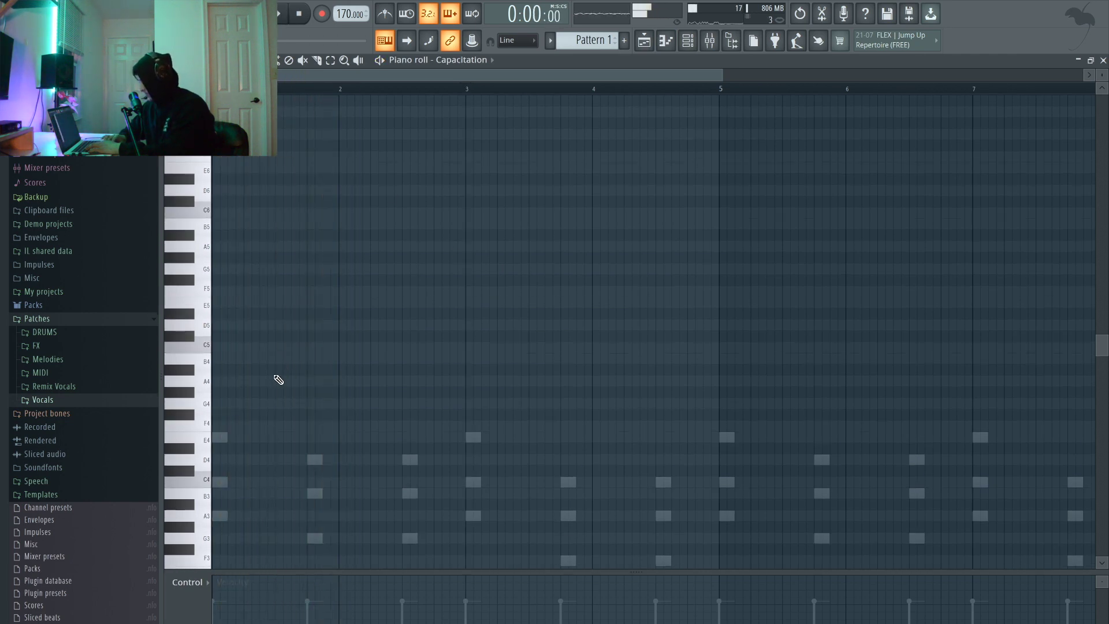
pyautogui.press('space')
pyautogui.press('space')
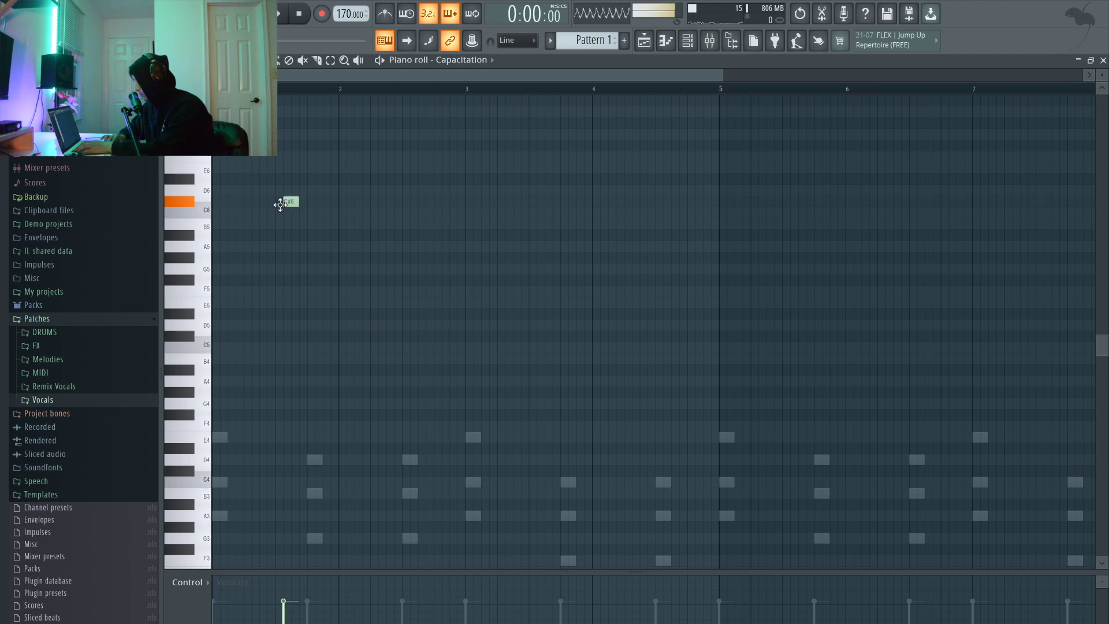
pyautogui.press('space')
pyautogui.press('space')
pyautogui.moveTo(292, 201); pyautogui.dragTo(292, 182)
pyautogui.click(311, 168)
pyautogui.press('space')
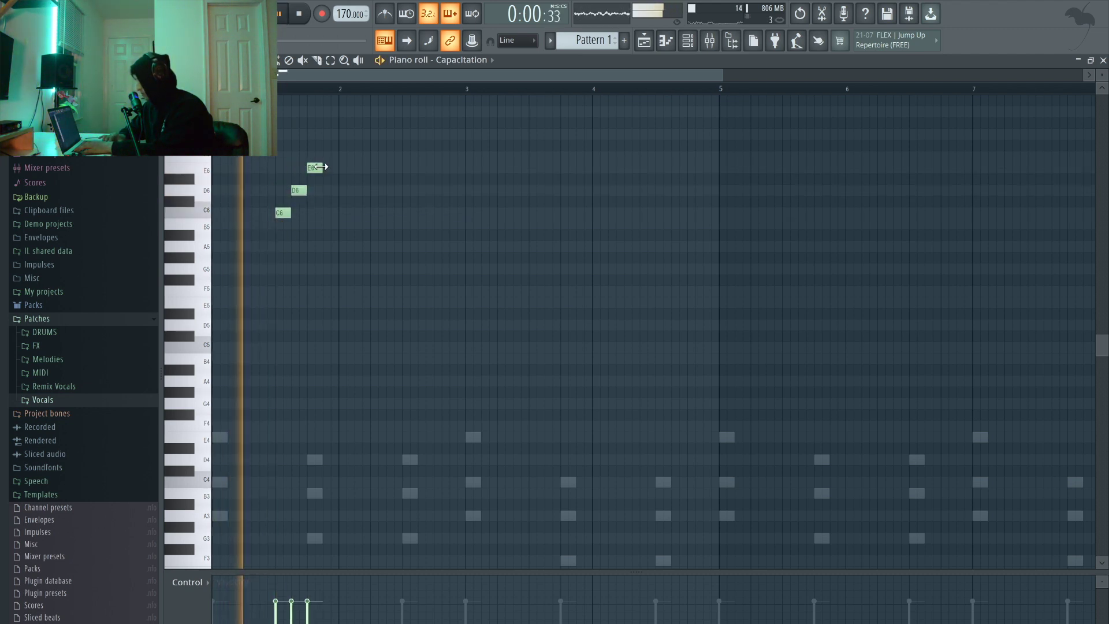
pyautogui.moveTo(325, 167); pyautogui.dragTo(340, 167)
pyautogui.press('space')
# Halve the length of the C6 and D6 notes and extend the E6 note into bar 2.
pyautogui.scroll(3, 292, 230)
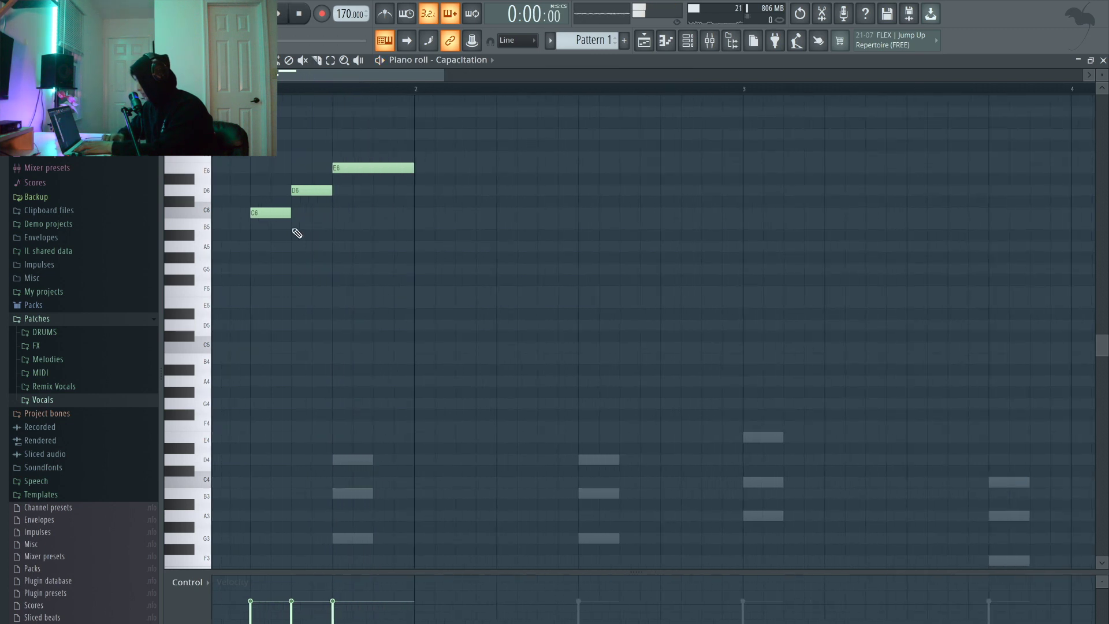
pyautogui.moveTo(304, 203); pyautogui.dragTo(282, 185)
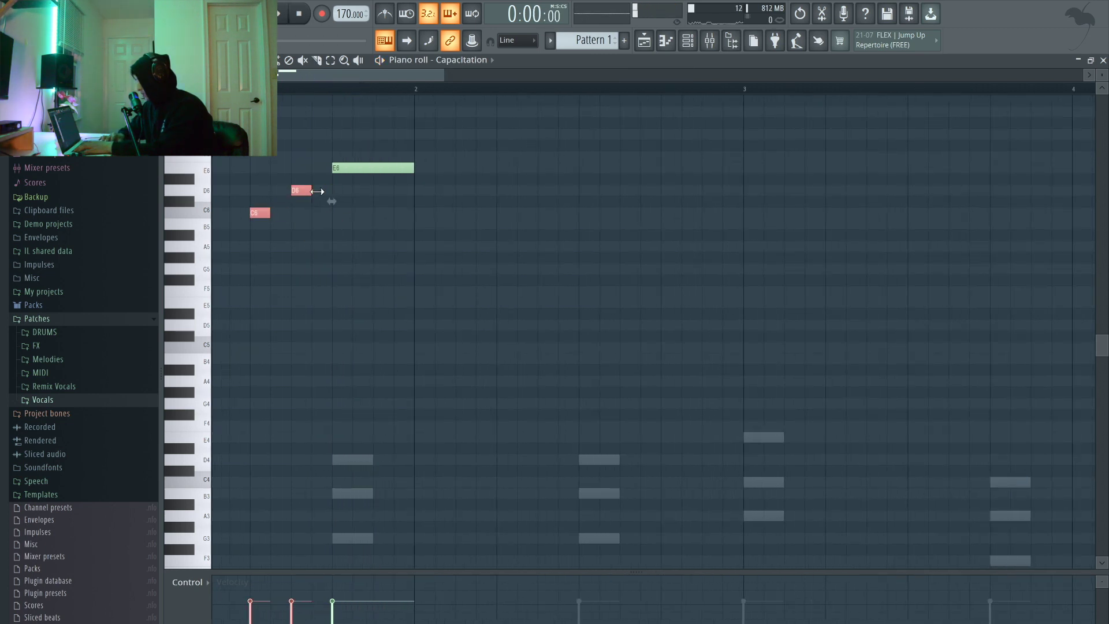
pyautogui.click(331, 247)
pyautogui.scroll(-2, 330, 247)
pyautogui.press('space')
pyautogui.moveTo(427, 165); pyautogui.dragTo(438, 166)
pyautogui.press('space')
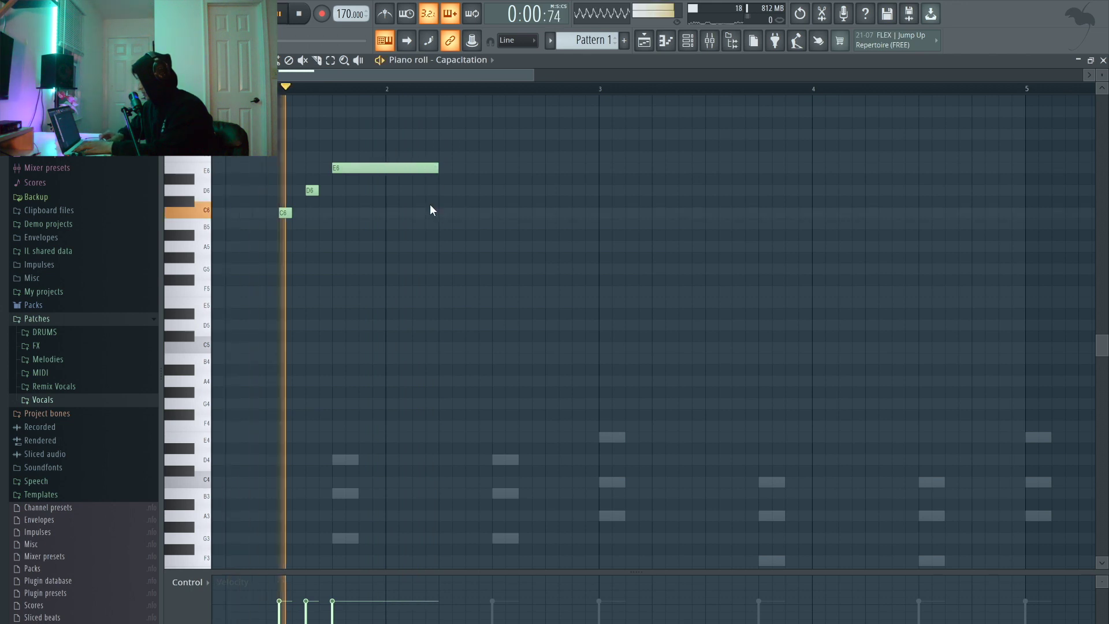
# Add a long G6 note in the second half of bar 2 and play the melody back.
pyautogui.scroll(-1, 430, 204)
pyautogui.press('space')
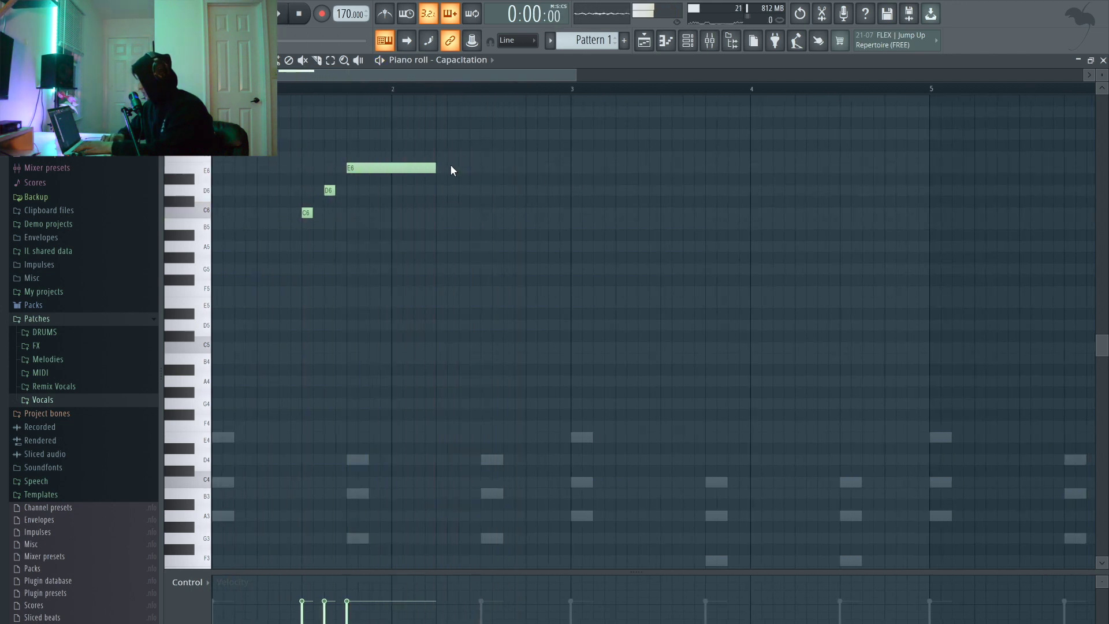
pyautogui.press('space')
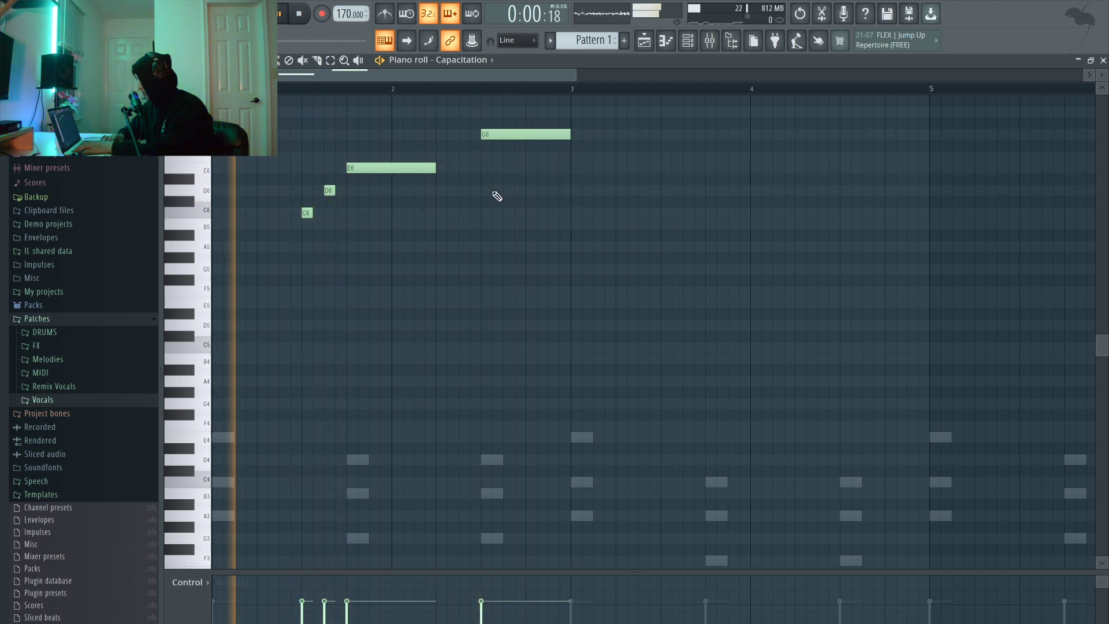
pyautogui.scroll(-1, 459, 196)
pyautogui.scroll(-1, 457, 199)
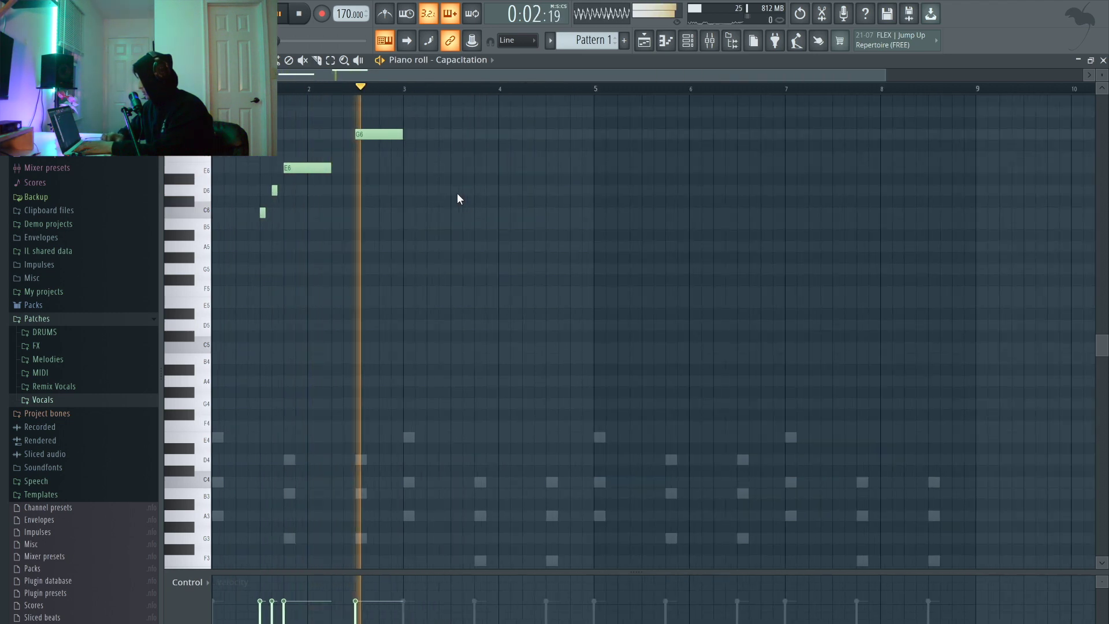
pyautogui.press('space')
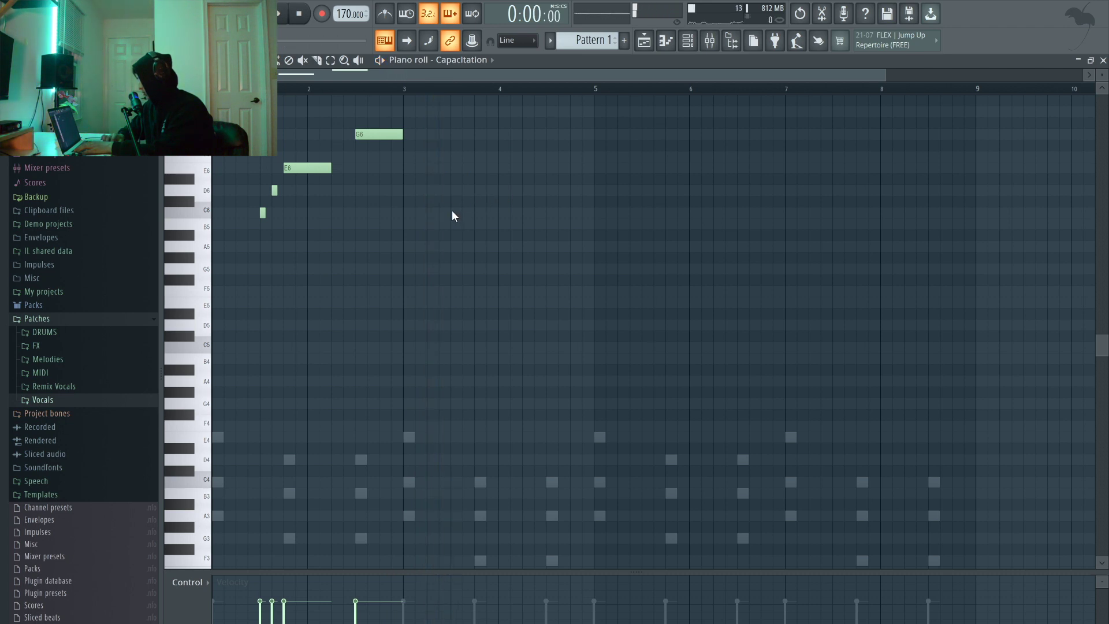
# Add short C6 and D6 notes and a long E6 from mid-bar 3, plus a long C6 ending bar 4, and play it back.
pyautogui.click(453, 211)
pyautogui.moveTo(495, 212); pyautogui.dragTo(453, 213)
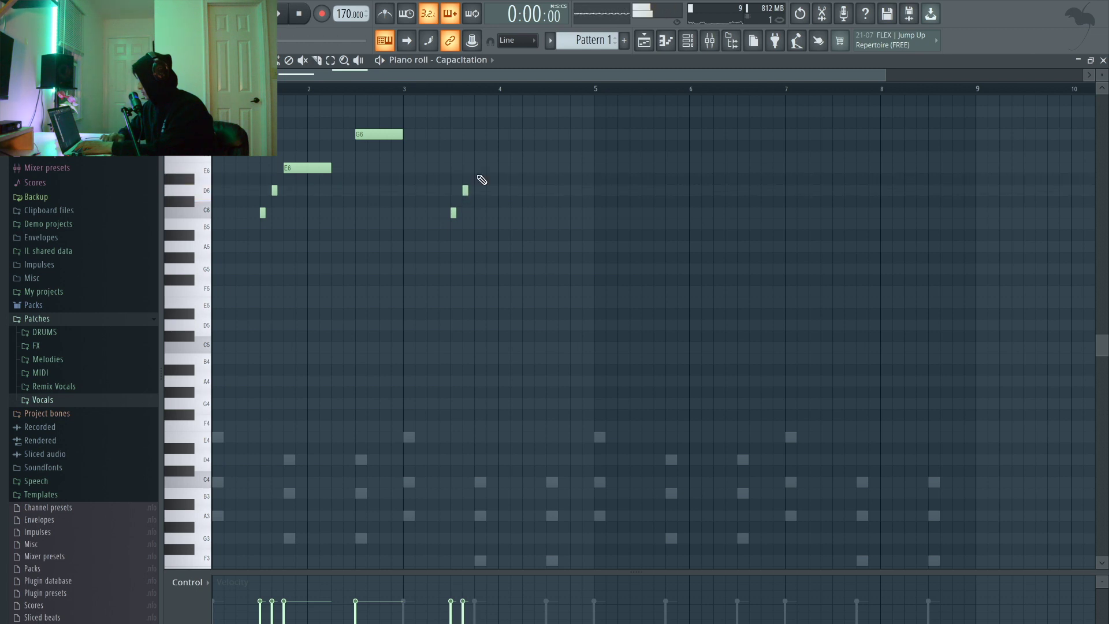
pyautogui.scroll(2, 482, 179)
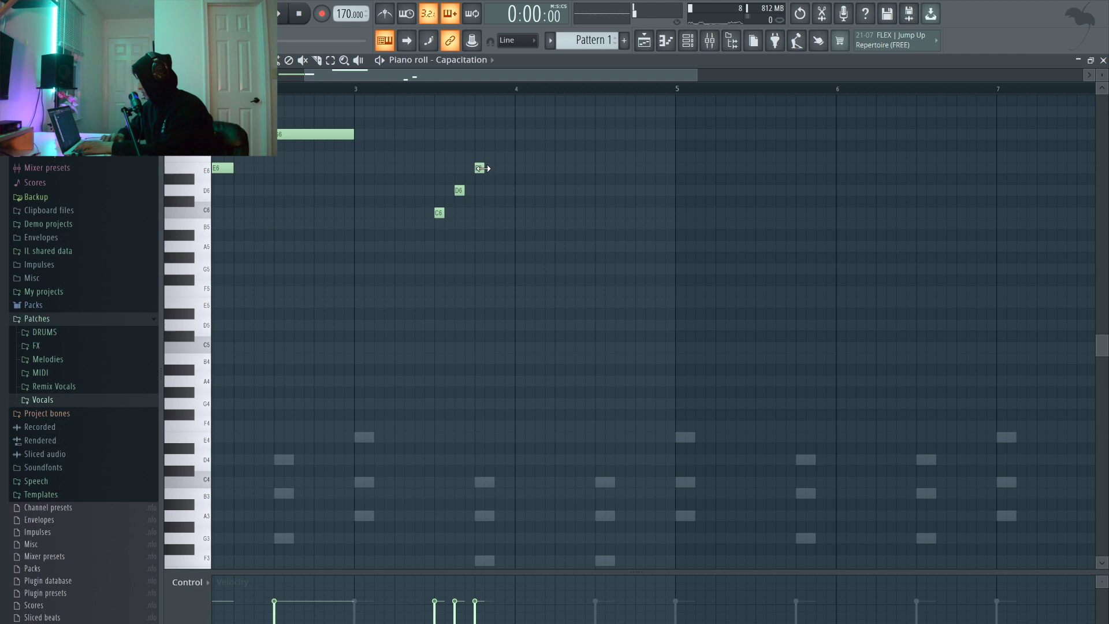
pyautogui.moveTo(607, 234); pyautogui.dragTo(594, 214)
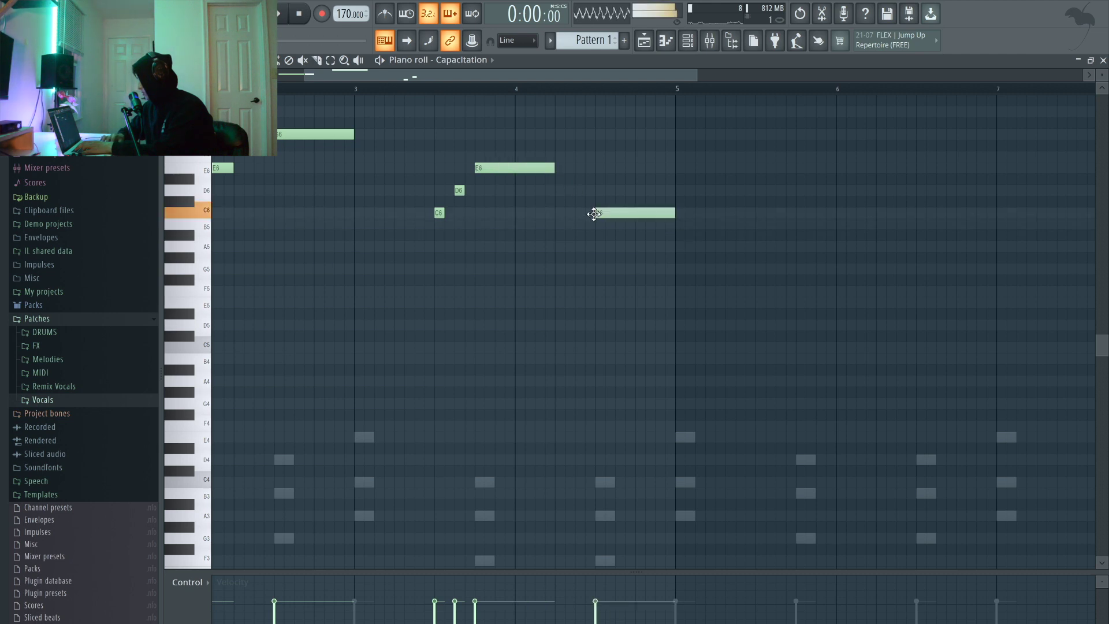
pyautogui.scroll(-2, 582, 245)
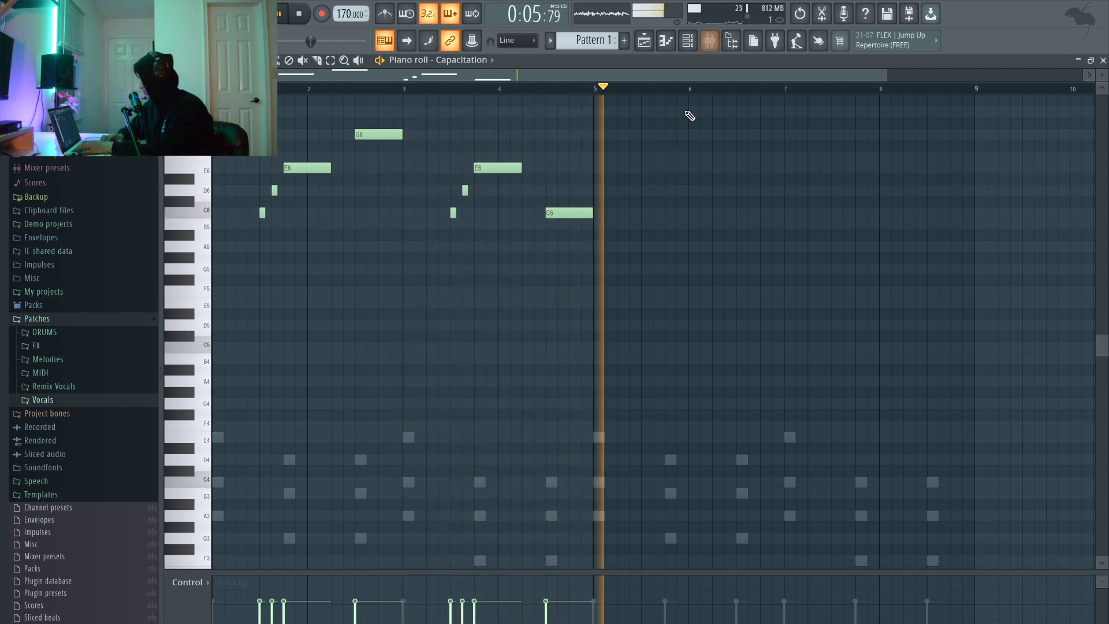
pyautogui.press('space')
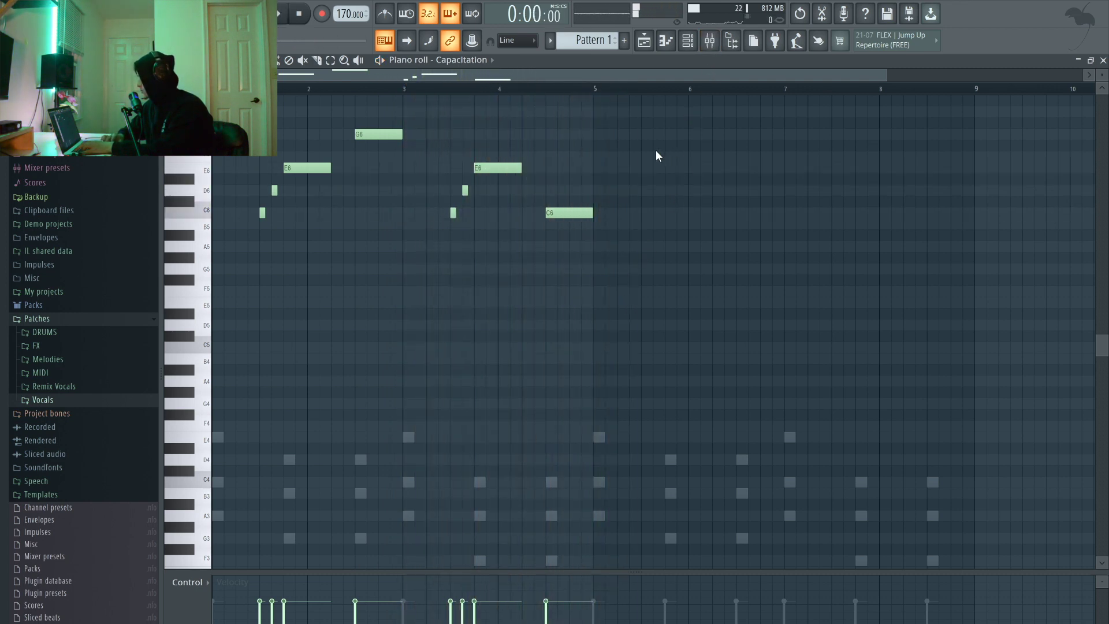
# Add short G6 and F6 notes and a long E6 from mid-bar 5, plus a long E6 ending bar 6, auditioning from bar 5.
pyautogui.click(641, 158)
pyautogui.moveTo(641, 159); pyautogui.dragTo(639, 132)
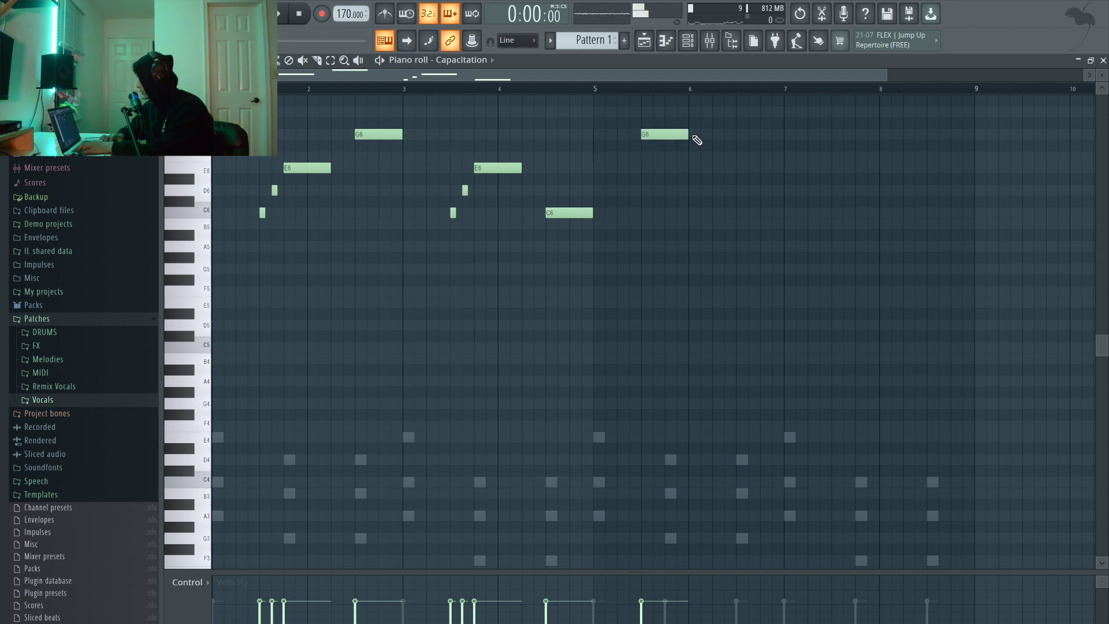
pyautogui.moveTo(688, 135); pyautogui.dragTo(645, 142)
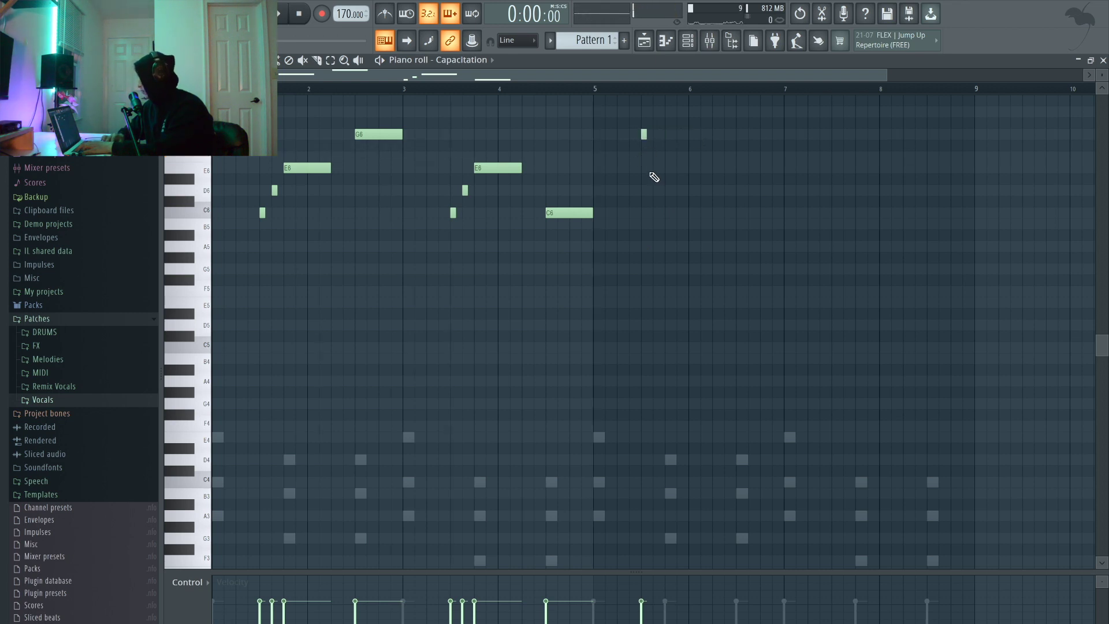
pyautogui.press('space')
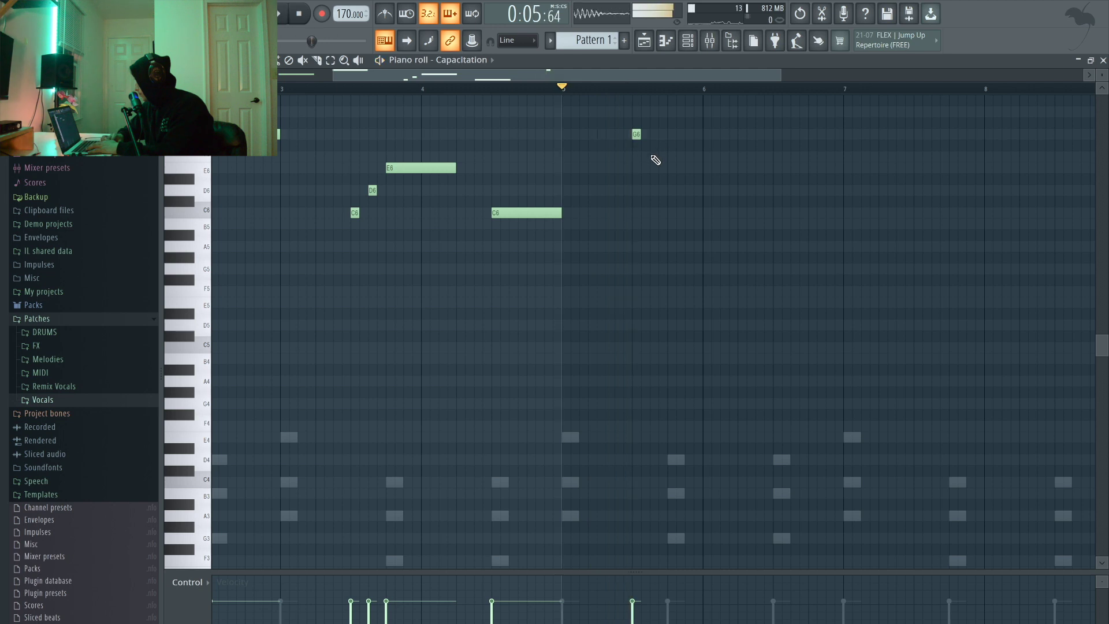
pyautogui.moveTo(671, 164); pyautogui.dragTo(734, 166)
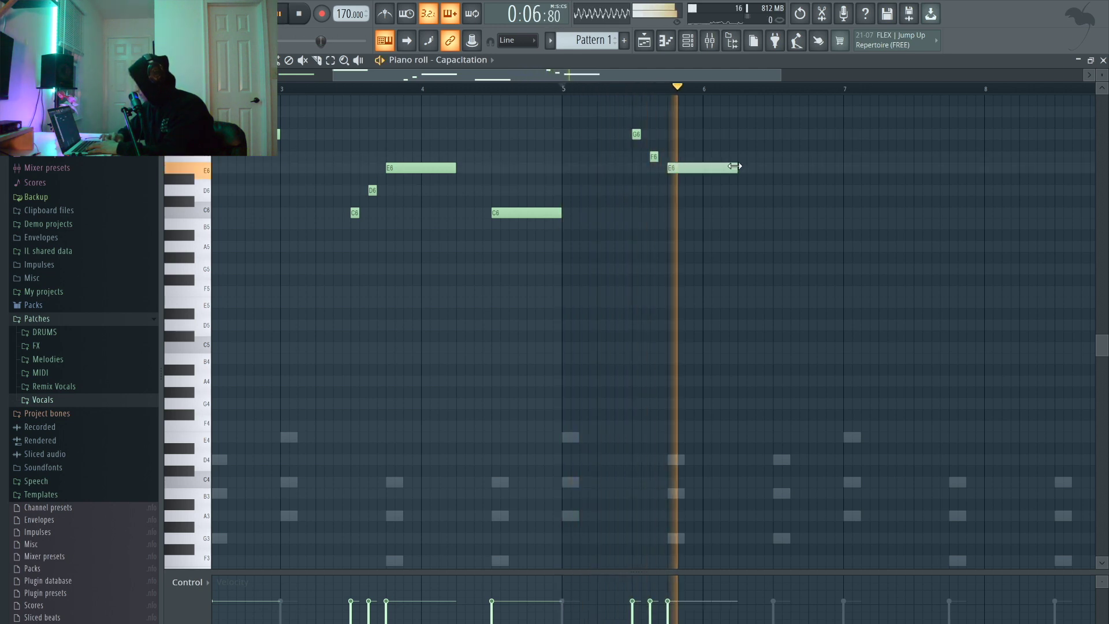
pyautogui.click(774, 167)
pyautogui.scroll(-2, 782, 228)
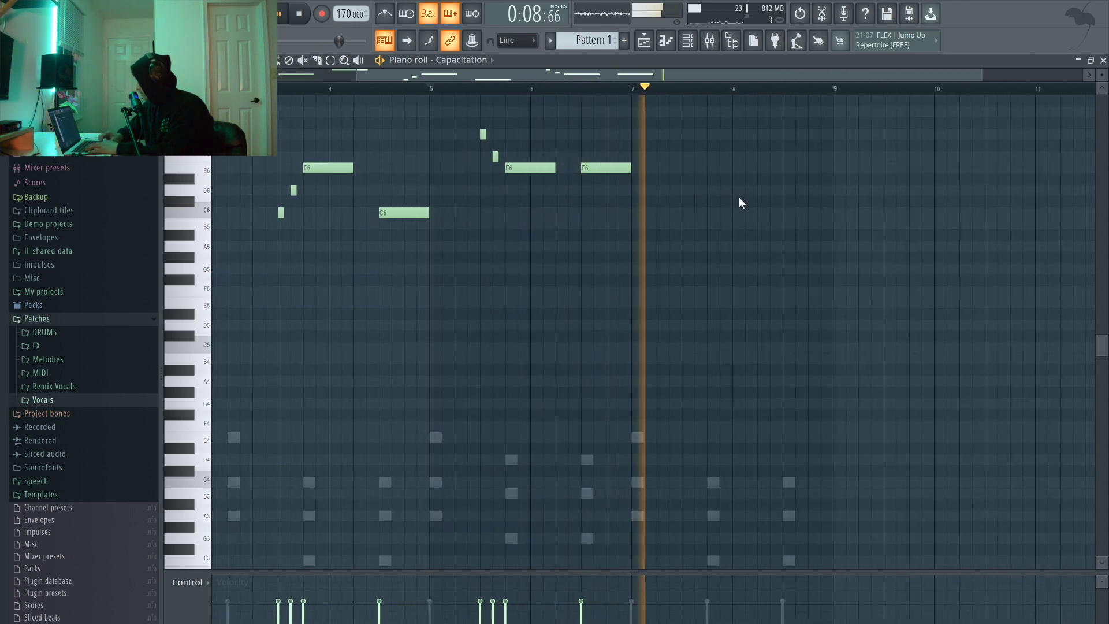
# Add short C6 and D6 notes and a long E6 from mid-bar 7, plus a long B5 ending bar 8.
pyautogui.scroll(2, 715, 207)
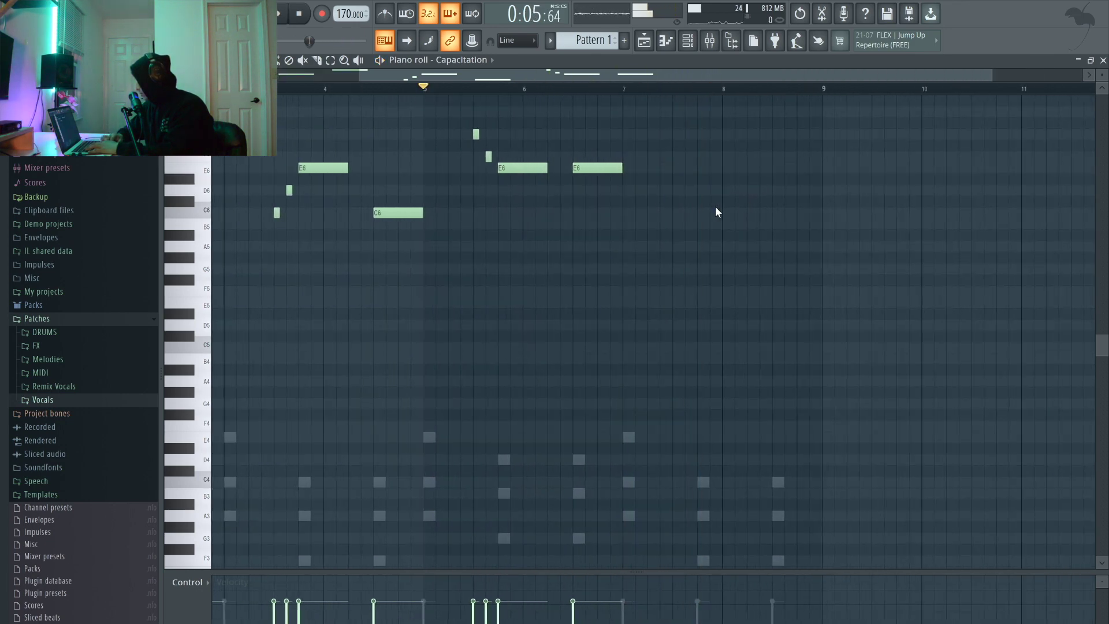
pyautogui.click(673, 213)
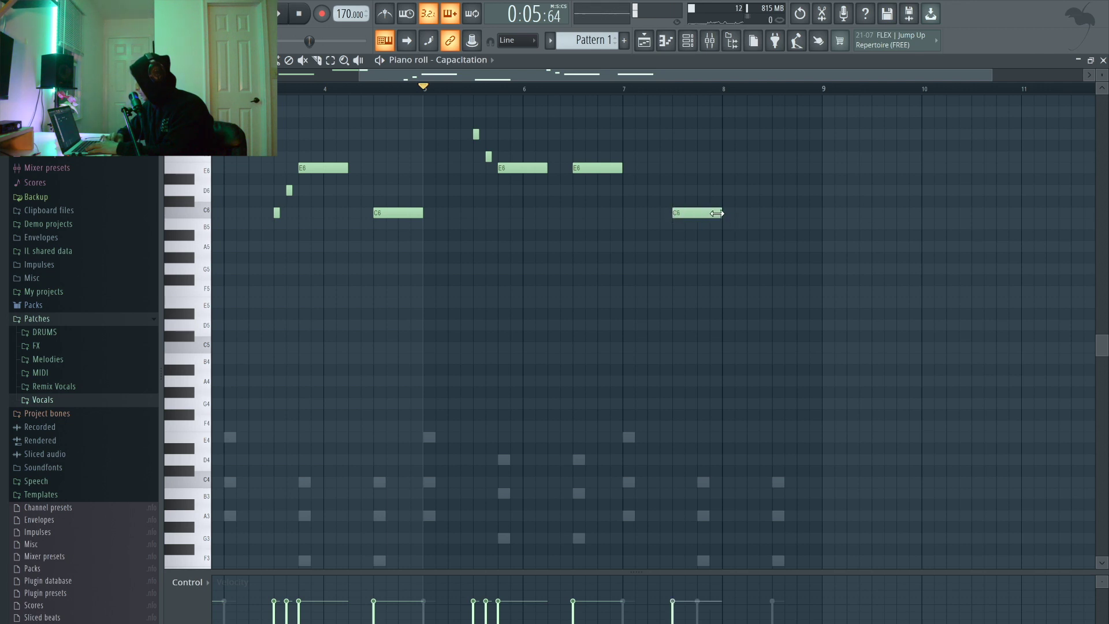
pyautogui.click(685, 190)
pyautogui.click(700, 156)
pyautogui.moveTo(703, 167); pyautogui.dragTo(773, 239)
pyautogui.scroll(-2, 774, 179)
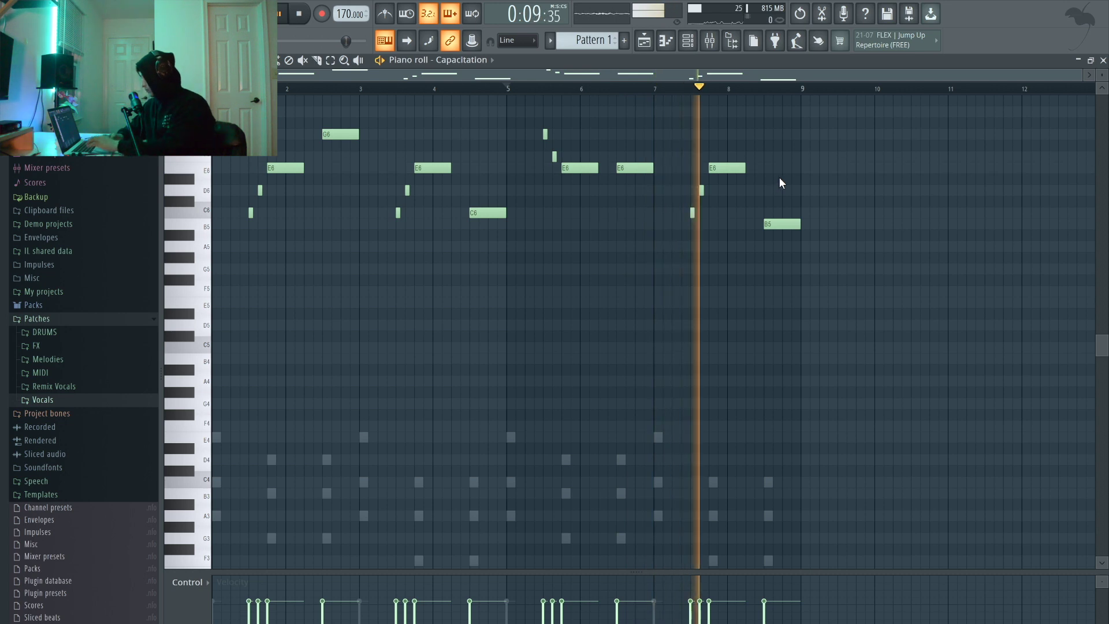
# Raise the melody's final note in bar 8 from B5 to C6 and replay from bar 5.
pyautogui.press('space')
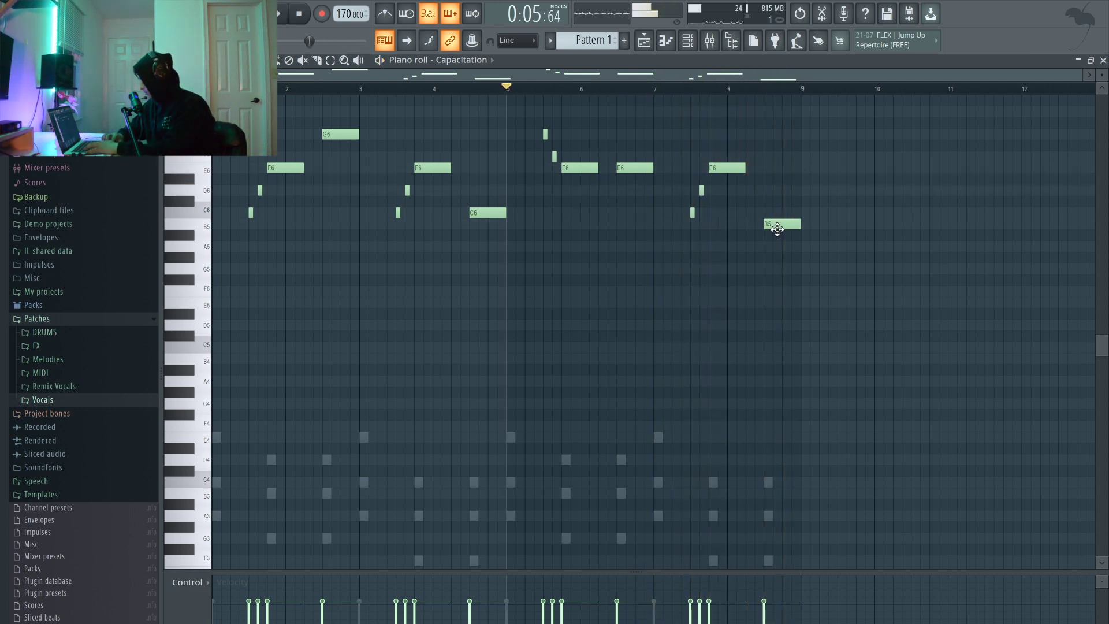
pyautogui.moveTo(777, 228); pyautogui.dragTo(777, 217)
pyautogui.press('space')
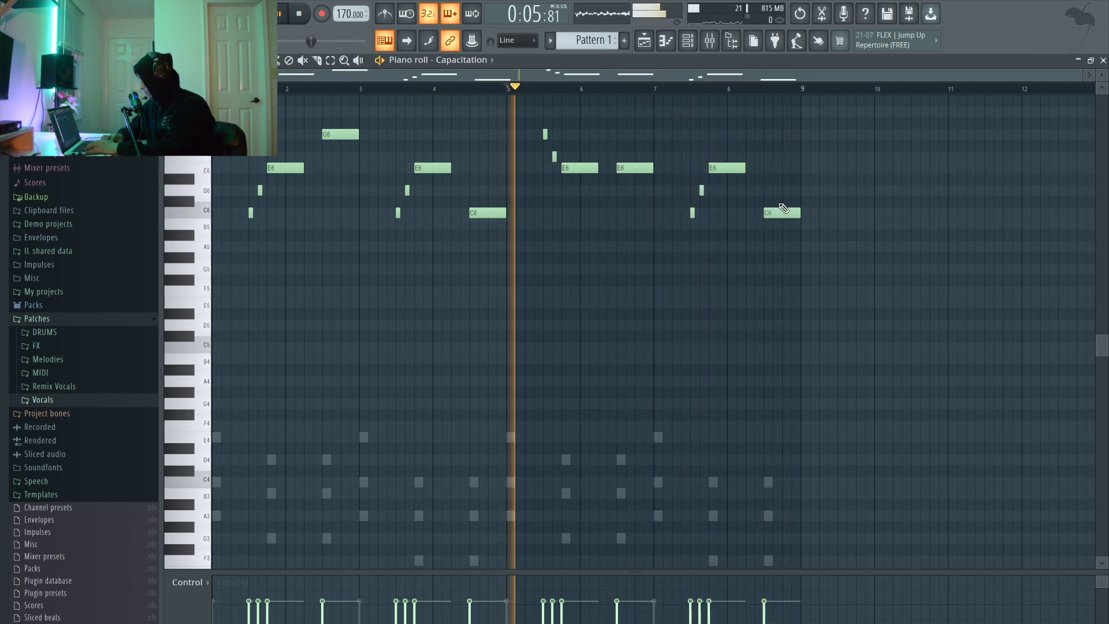
# Listen to the chords and lead together with the mixer and channel rack open, and stop playback.
pyautogui.click(710, 43)
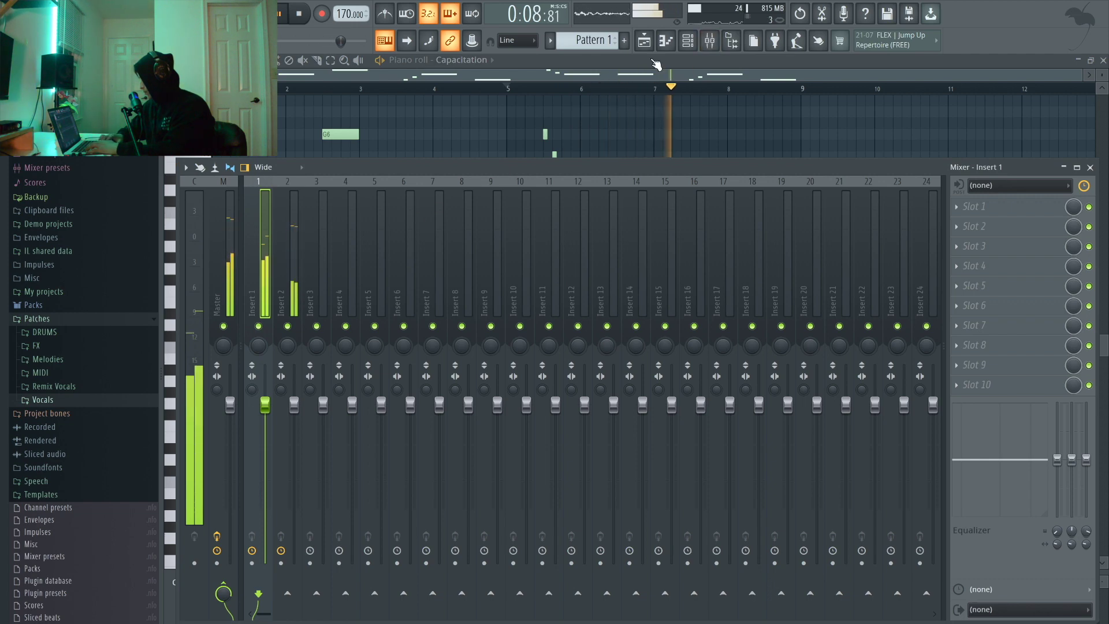
pyautogui.click(666, 40)
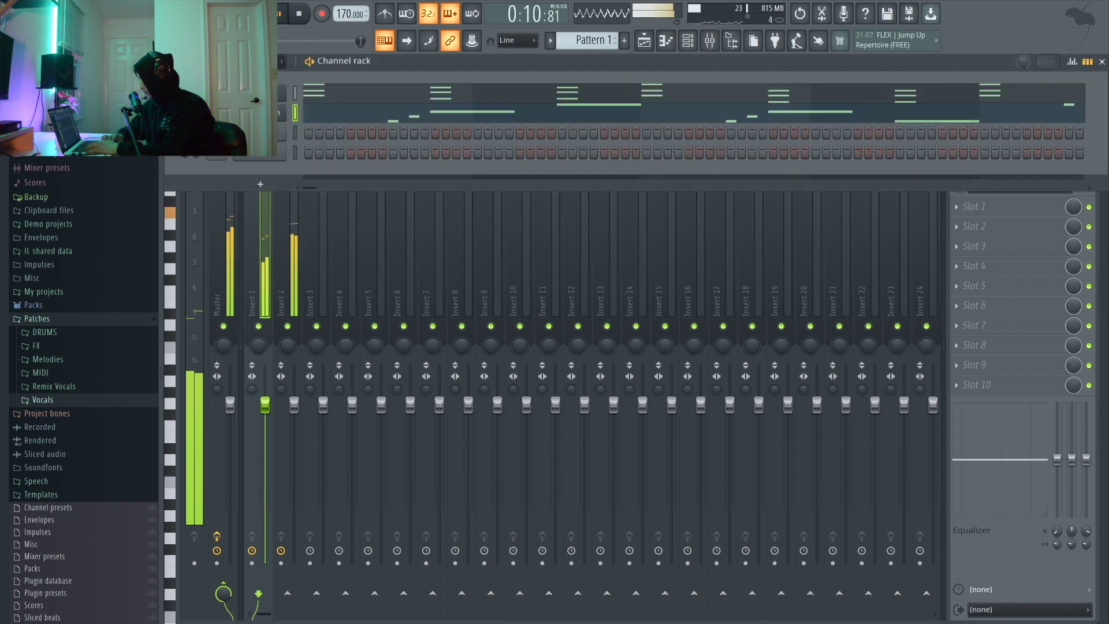
pyautogui.press('space')
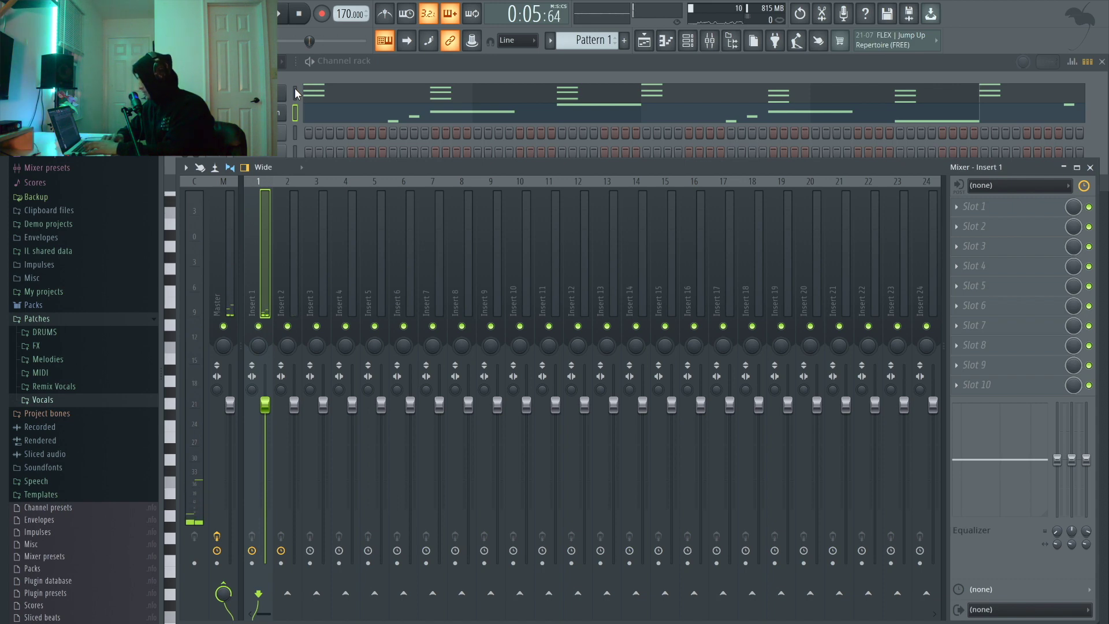
# Route the two selected FLEX channels to mixer inserts 1 and 2, carrying over their names PoleVibe and Capacitation, and select the PoleVibe insert.
pyautogui.click(294, 92)
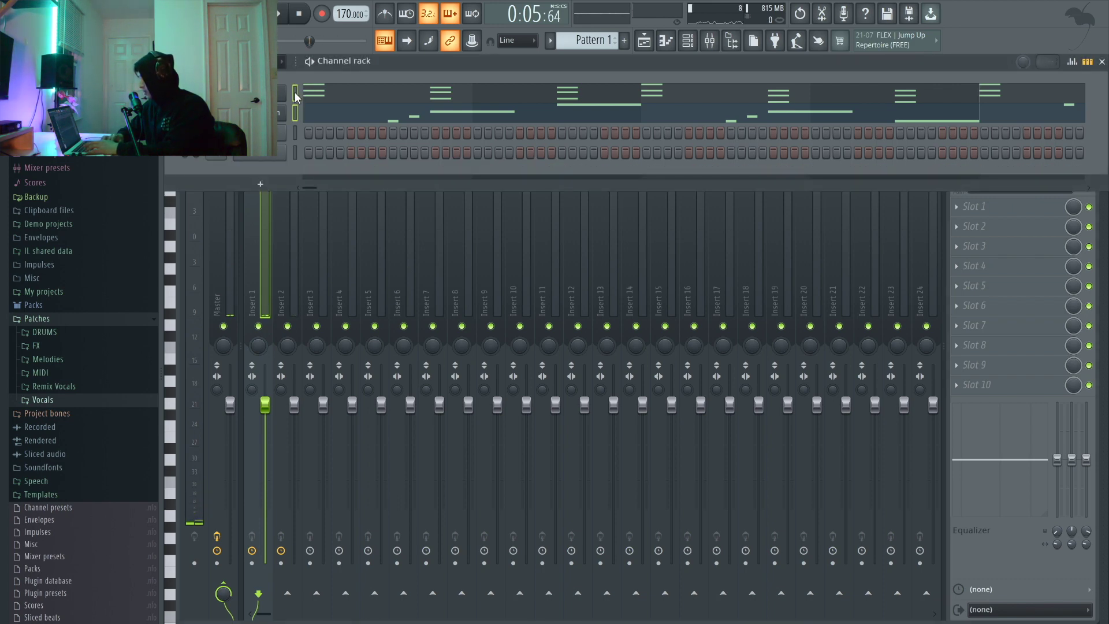
pyautogui.click(259, 228)
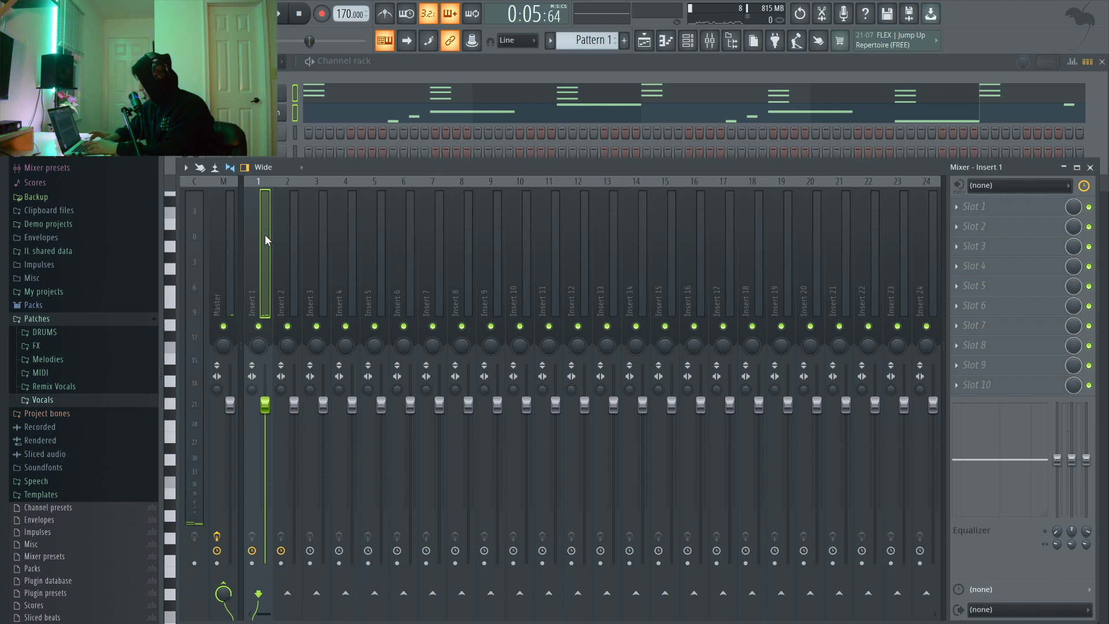
pyautogui.hotkey('ctrl', 'l')
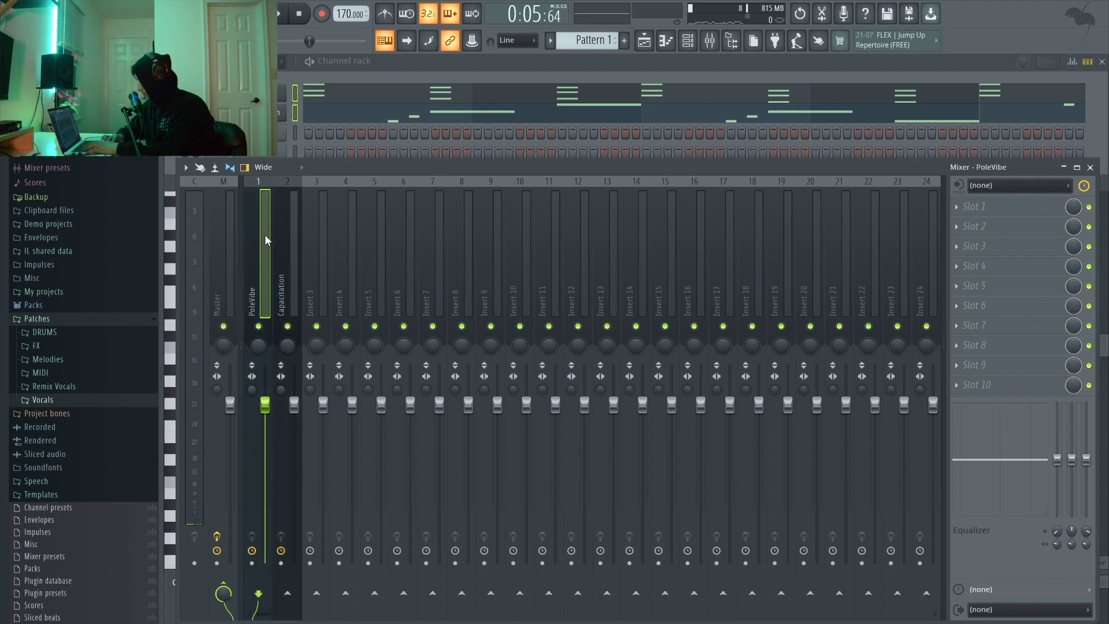
pyautogui.click(282, 230)
pyautogui.click(262, 233)
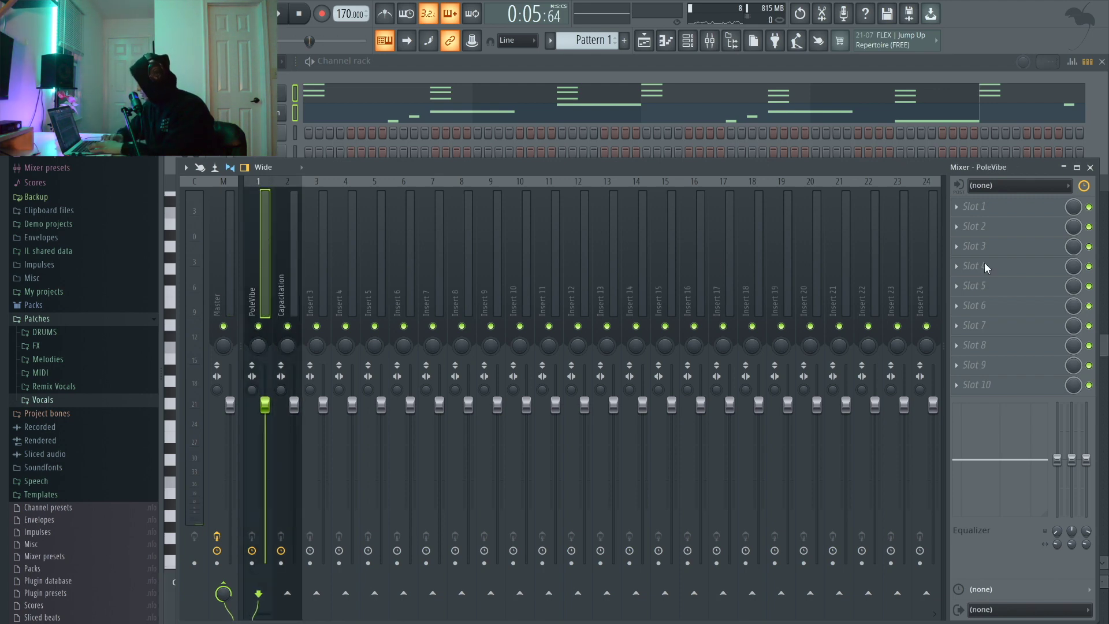
# Add Fruity Parametric EQ 2 to the PoleVibe insert, roll off the lows with band 1 and lower the highs with band 7.
pyautogui.click(988, 212)
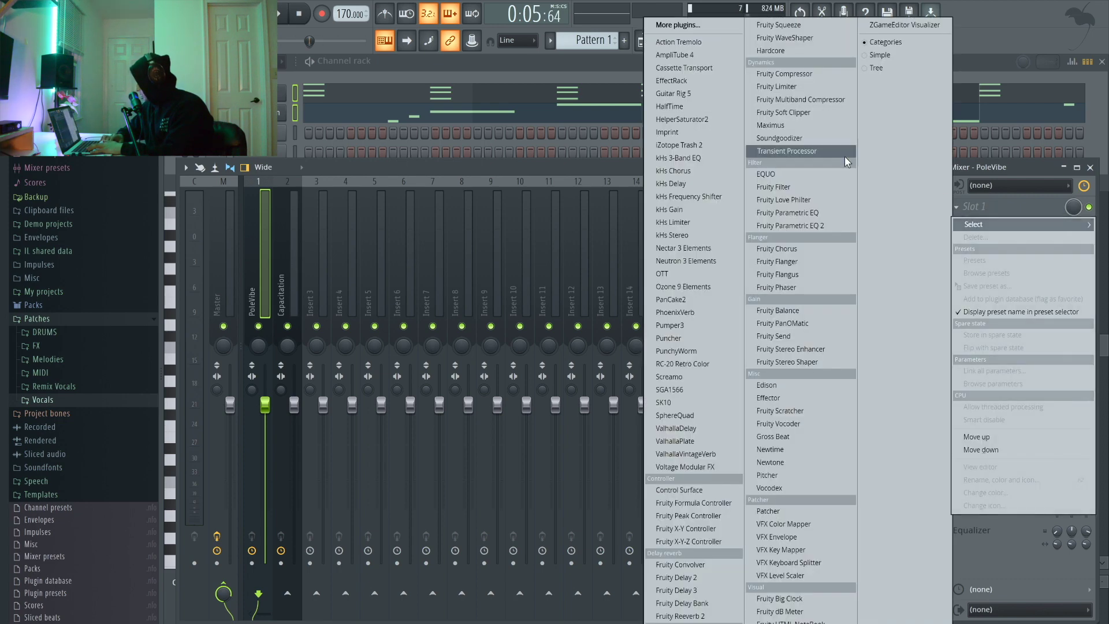
pyautogui.click(773, 228)
pyautogui.press('space')
pyautogui.moveTo(296, 267); pyautogui.dragTo(369, 324)
pyautogui.moveTo(473, 267); pyautogui.dragTo(464, 289)
pyautogui.moveTo(369, 323); pyautogui.dragTo(348, 327)
pyautogui.moveTo(462, 289); pyautogui.dragTo(411, 268)
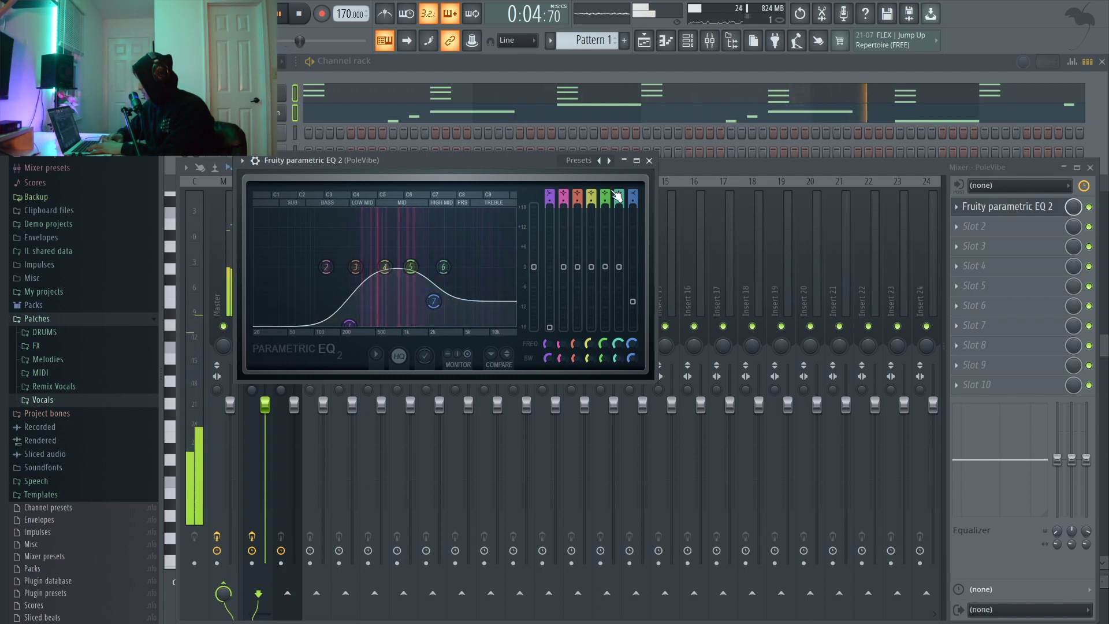
pyautogui.click(649, 161)
# Add Fruity Parametric EQ 2 to the Capacitation insert and cut the lows with a steeper band 1 slope just above 1 kHz.
pyautogui.click(296, 265)
pyautogui.click(1034, 213)
pyautogui.moveTo(1017, 224)
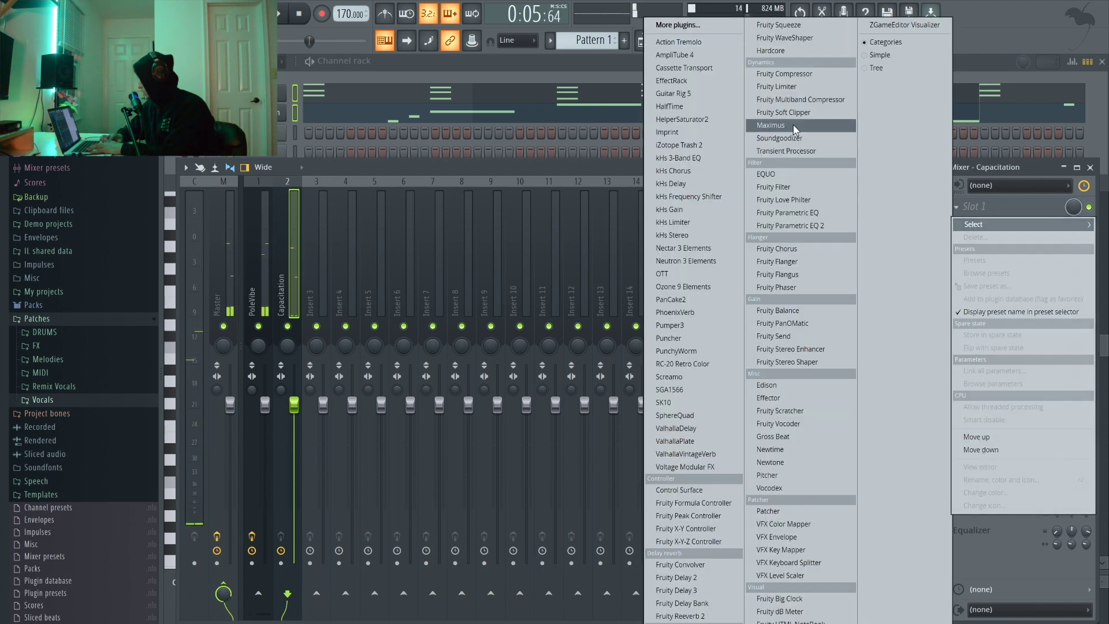
pyautogui.click(781, 223)
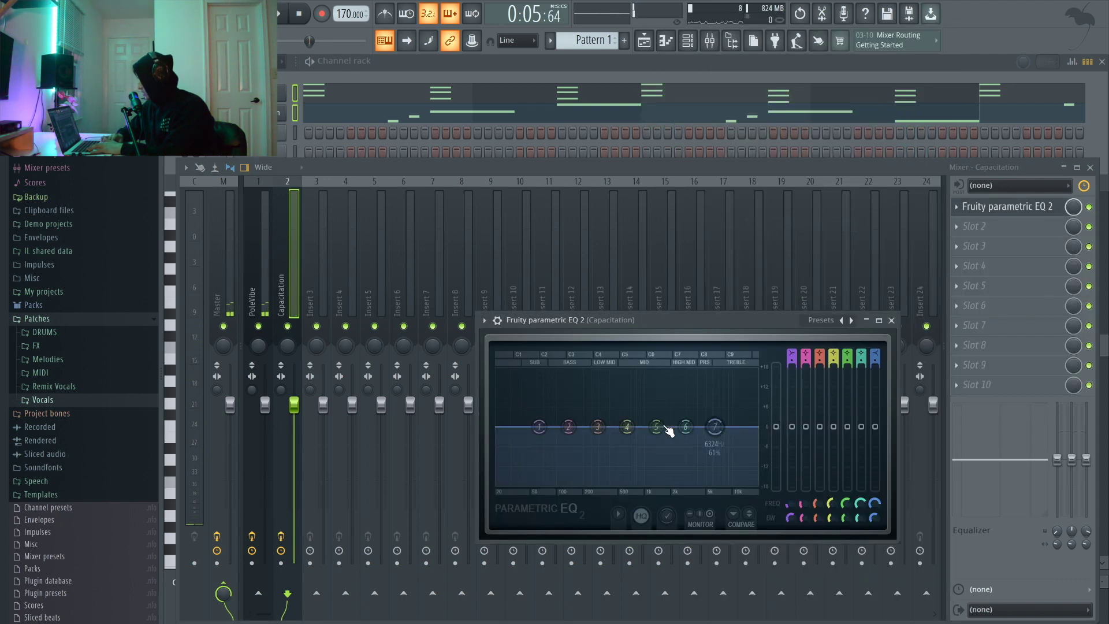
pyautogui.moveTo(539, 426); pyautogui.dragTo(650, 477)
pyautogui.press('space')
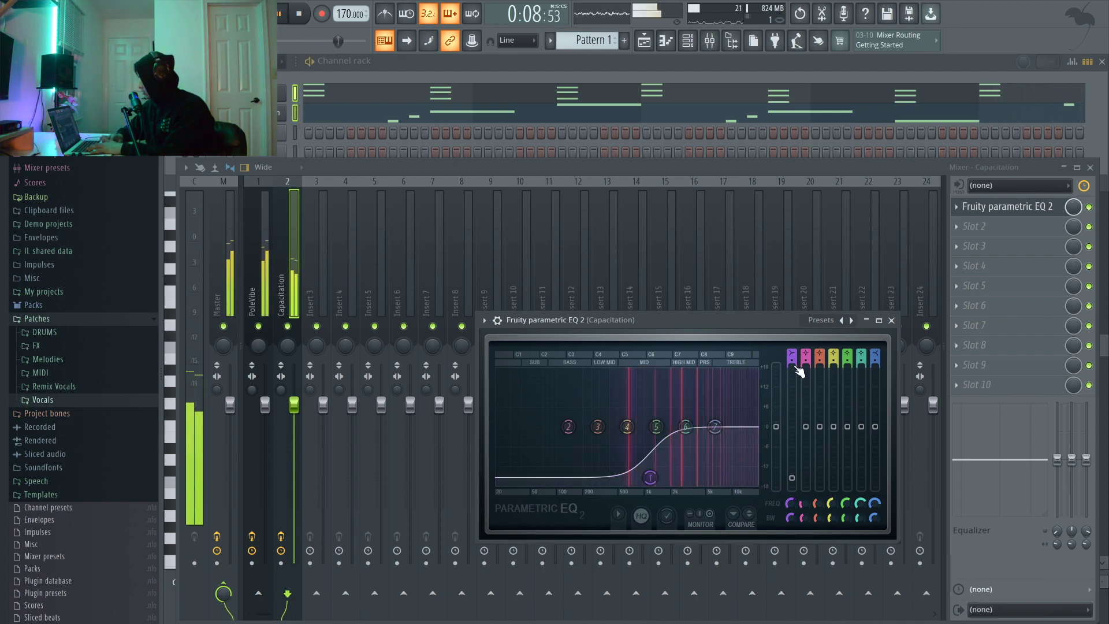
pyautogui.moveTo(791, 362); pyautogui.dragTo(790, 359)
pyautogui.press('space')
pyautogui.moveTo(651, 477); pyautogui.dragTo(657, 477)
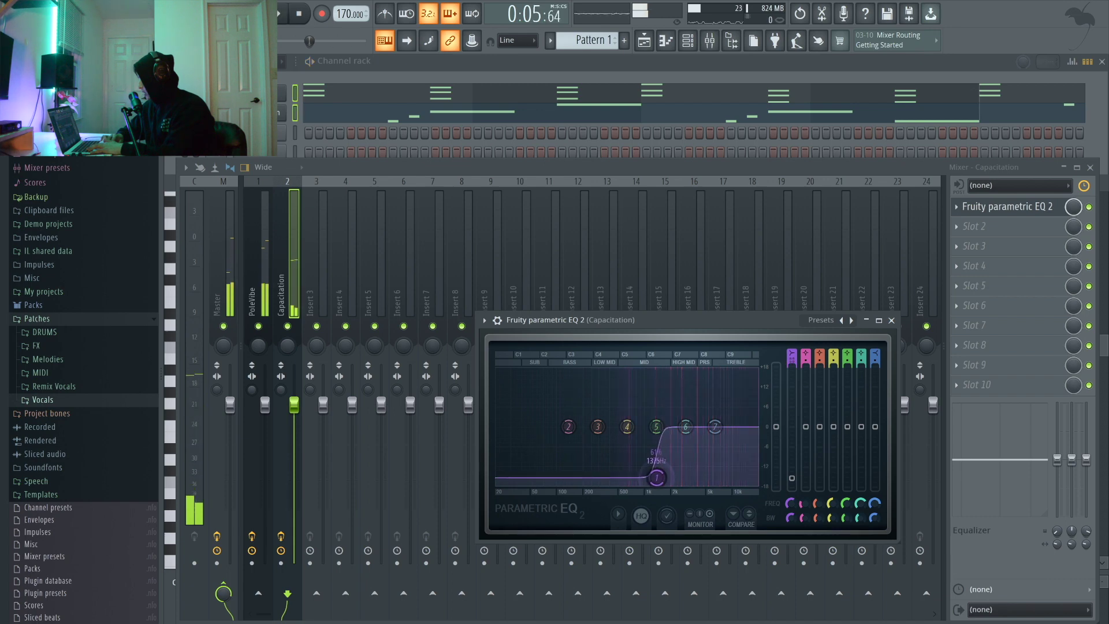
# Boost the Capacitation highs slightly with EQ band 6 and nudge band 7 a little higher in frequency while auditioning.
pyautogui.press('space')
pyautogui.moveTo(685, 426); pyautogui.dragTo(697, 421)
pyautogui.press('space')
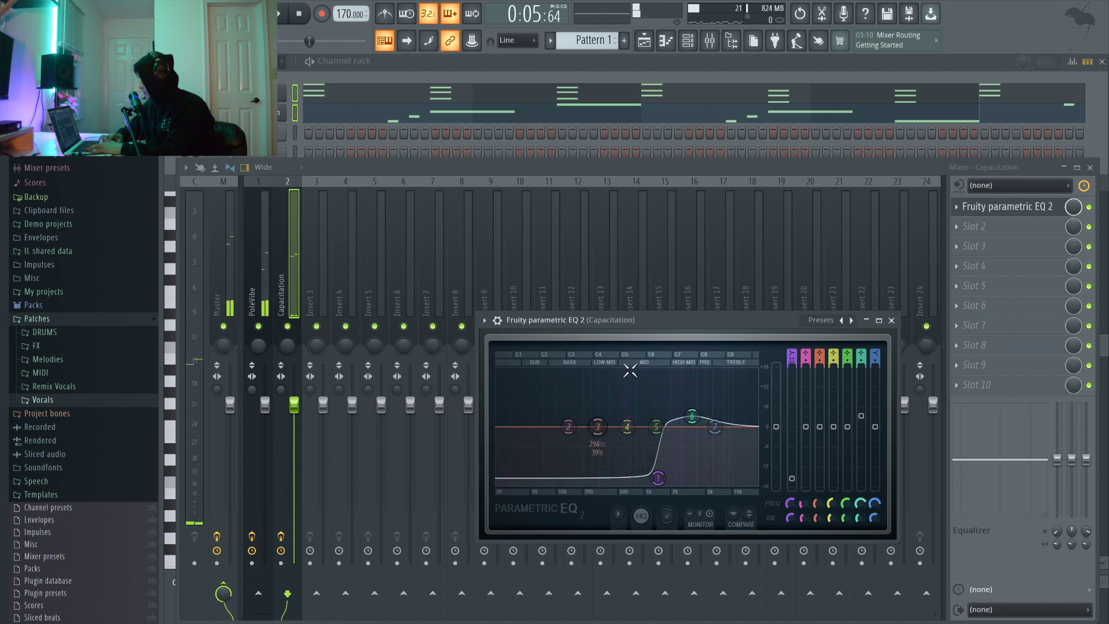
pyautogui.moveTo(717, 427); pyautogui.dragTo(721, 426)
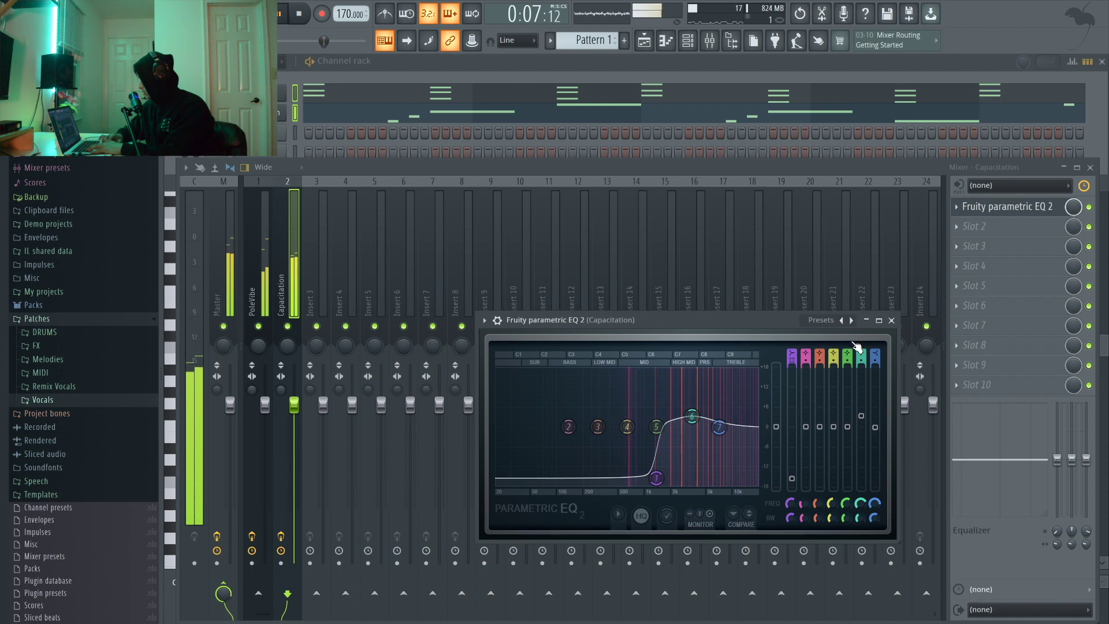
# Close the equalizer and lower the PoleVibe and Capacitation faders, leaving Capacitation slightly lower than PoleVibe.
pyautogui.click(892, 320)
pyautogui.moveTo(264, 404); pyautogui.dragTo(294, 461)
pyautogui.moveTo(264, 452); pyautogui.dragTo(294, 460)
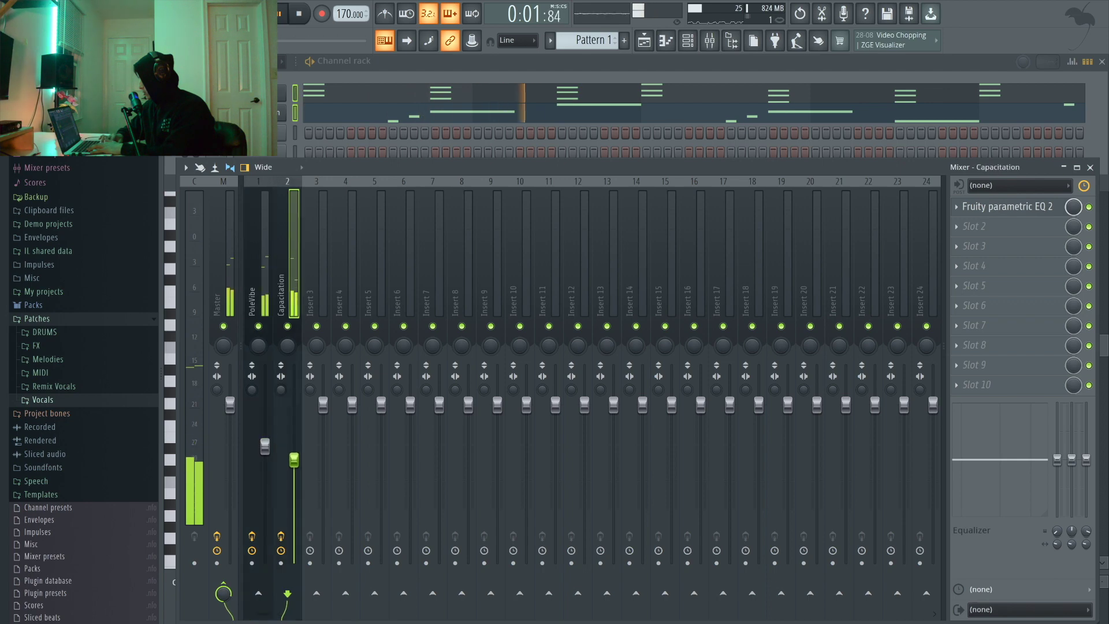
# Open the third FLEX channel and filter the presets of all installed packs by the Bell type and Soft style.
pyautogui.click(644, 40)
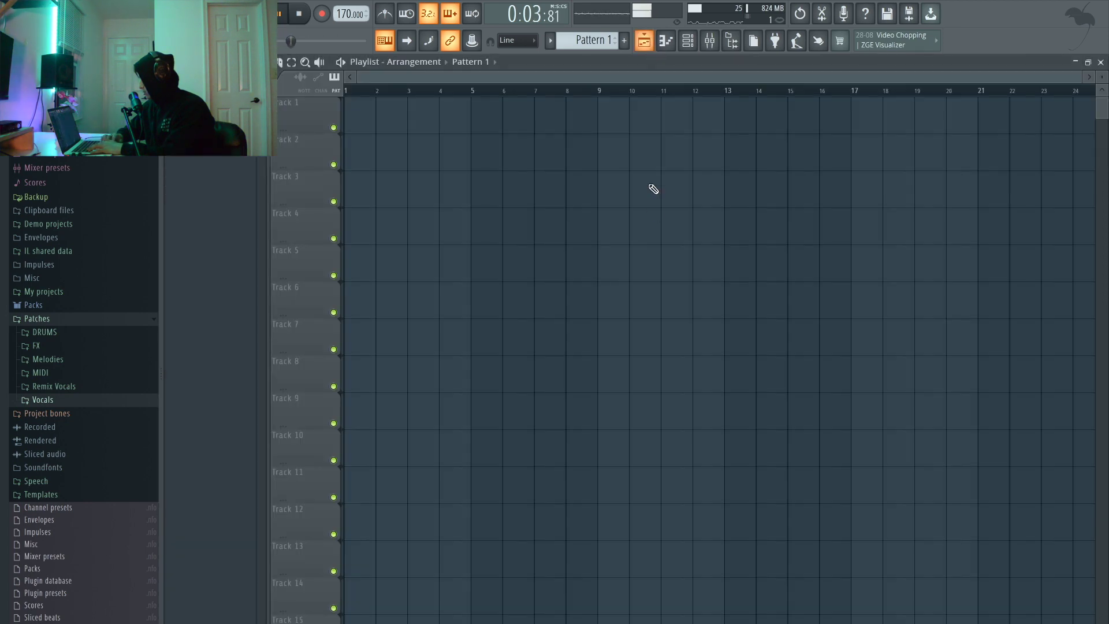
pyautogui.click(688, 41)
pyautogui.click(710, 41)
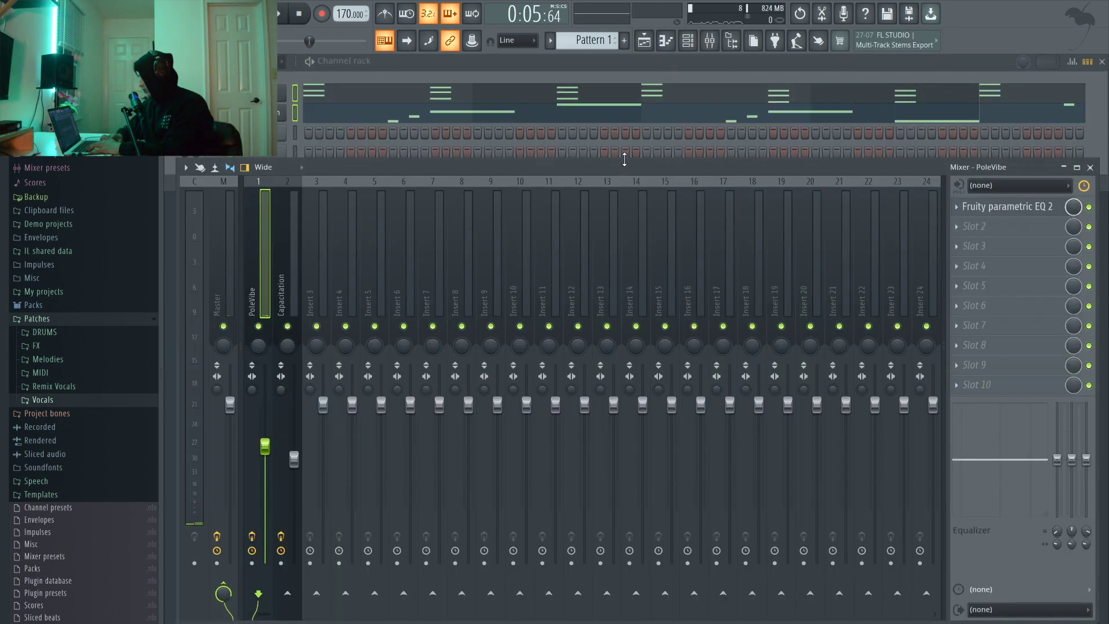
pyautogui.rightClick(277, 134)
pyautogui.click(276, 134)
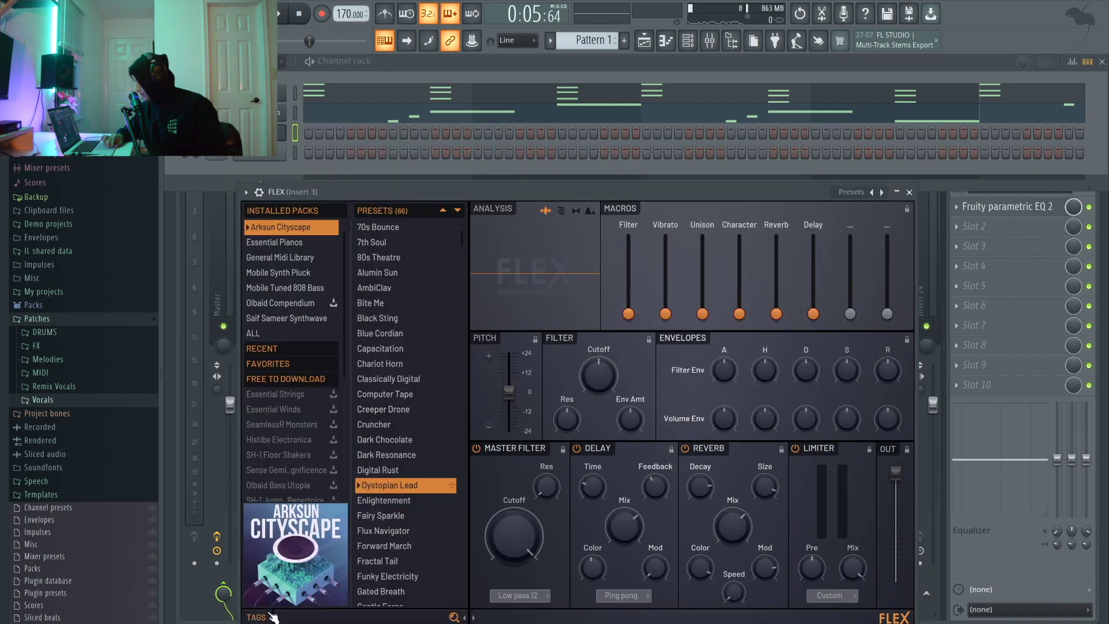
pyautogui.click(262, 617)
pyautogui.click(334, 535)
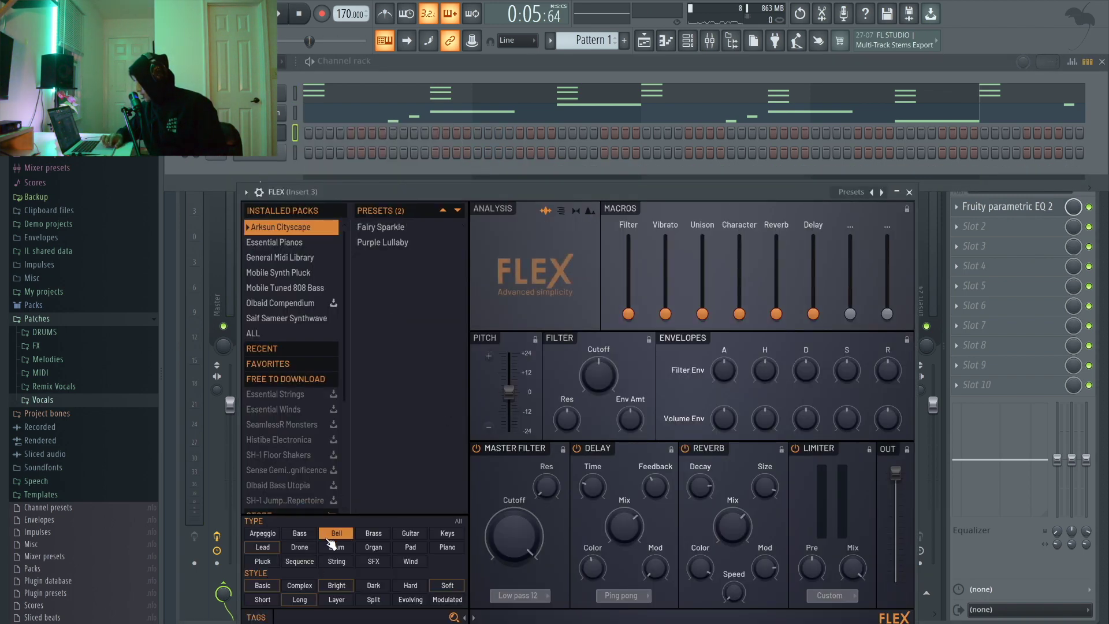
pyautogui.click(454, 587)
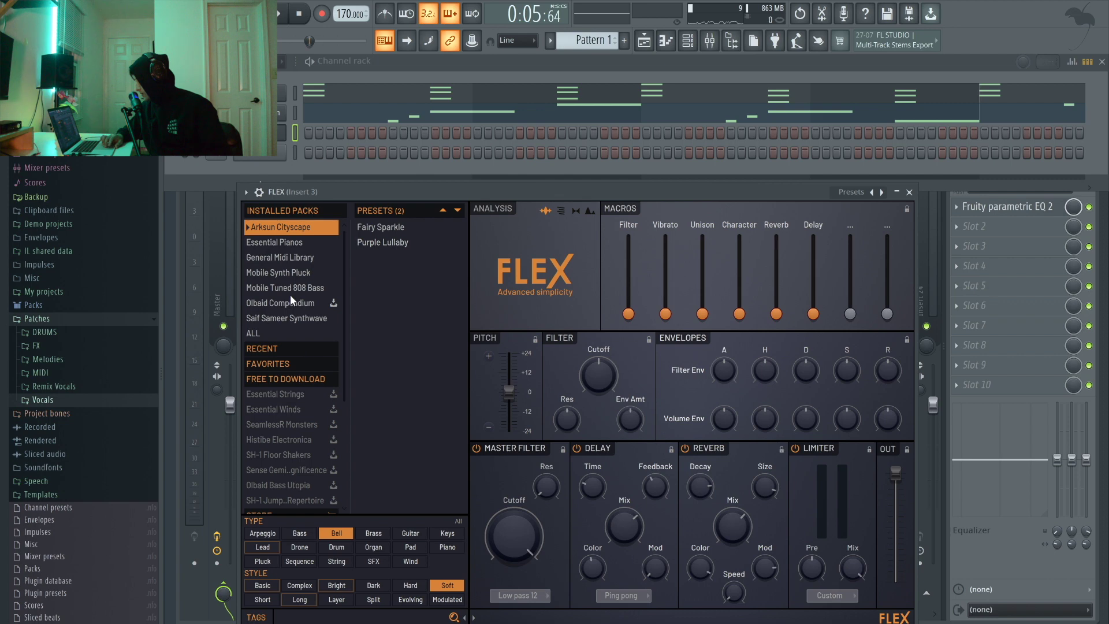
pyautogui.click(255, 333)
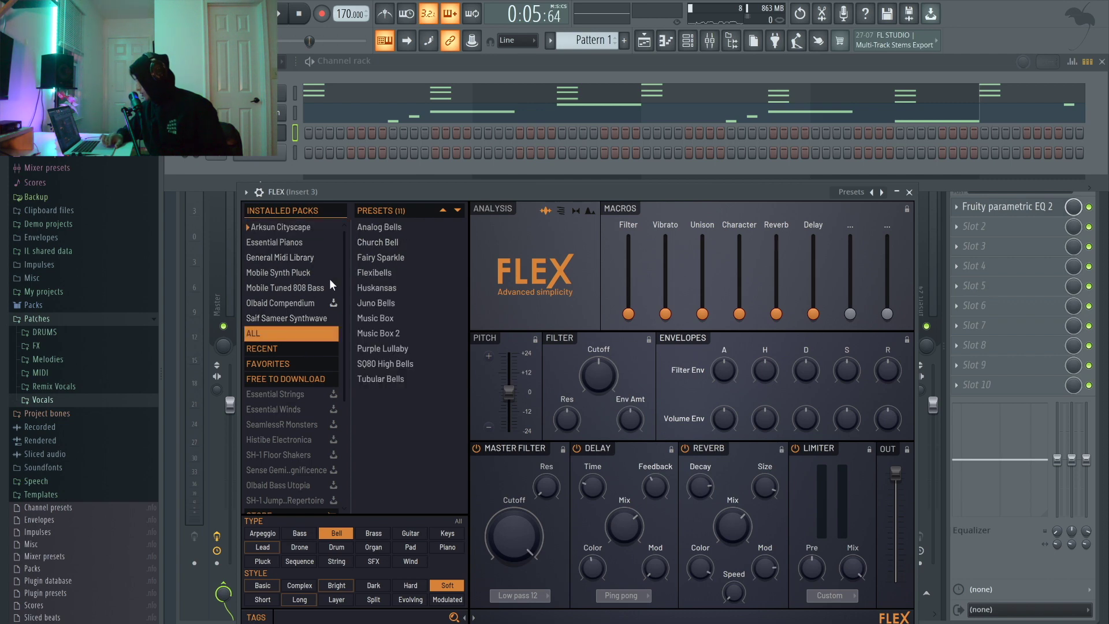
# Audition the Flexibells and Huskansas presets, load Juno Bells and close FLEX.
pyautogui.click(379, 272)
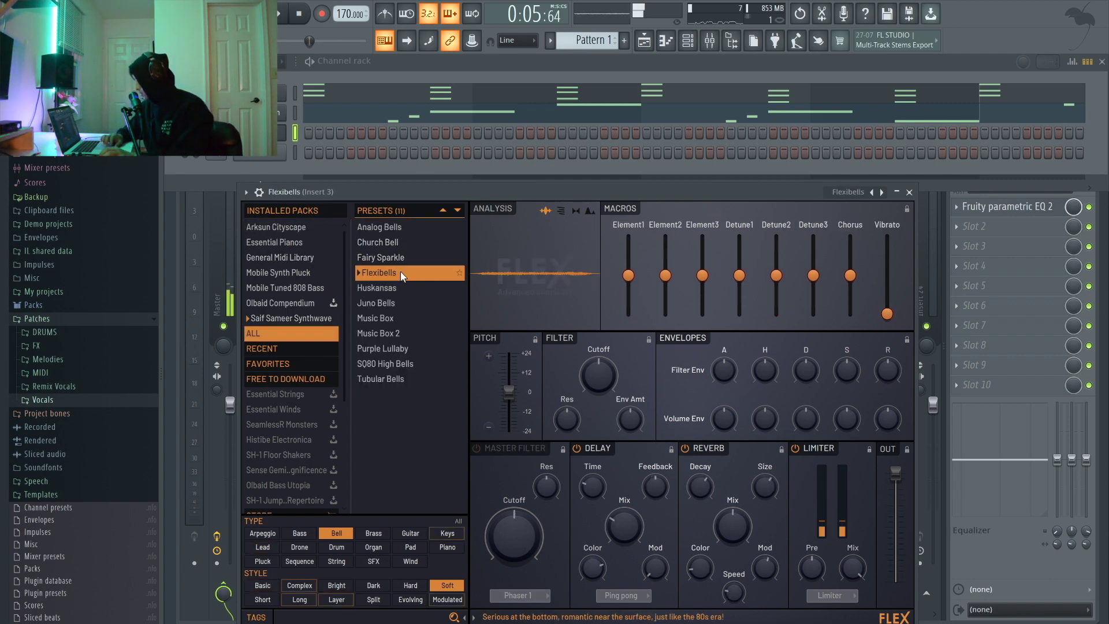
pyautogui.click(382, 289)
pyautogui.click(381, 305)
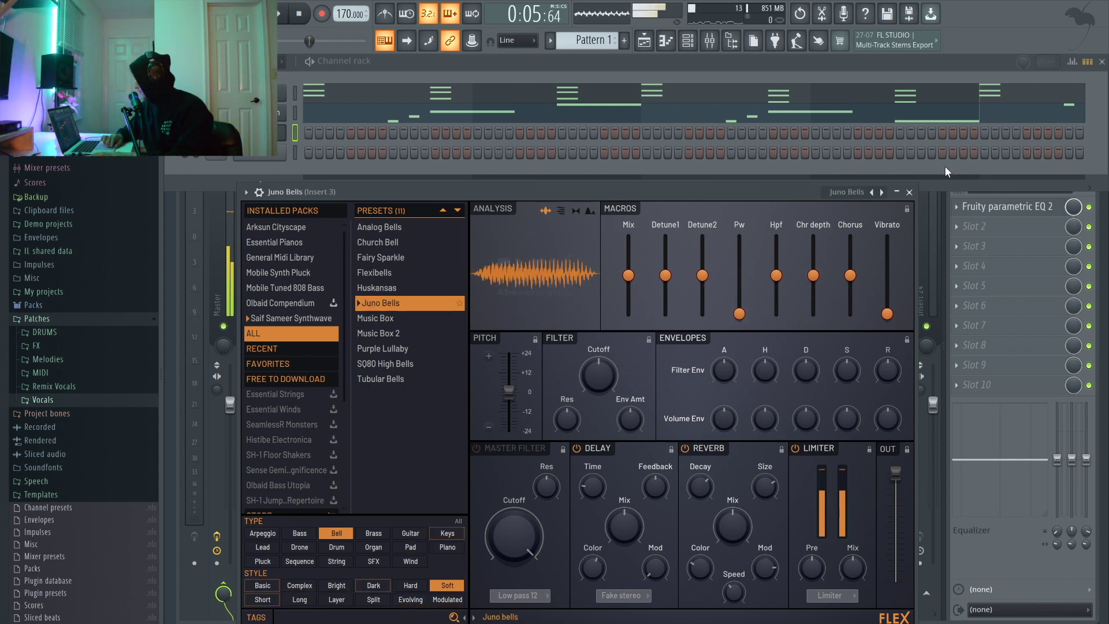
pyautogui.click(909, 192)
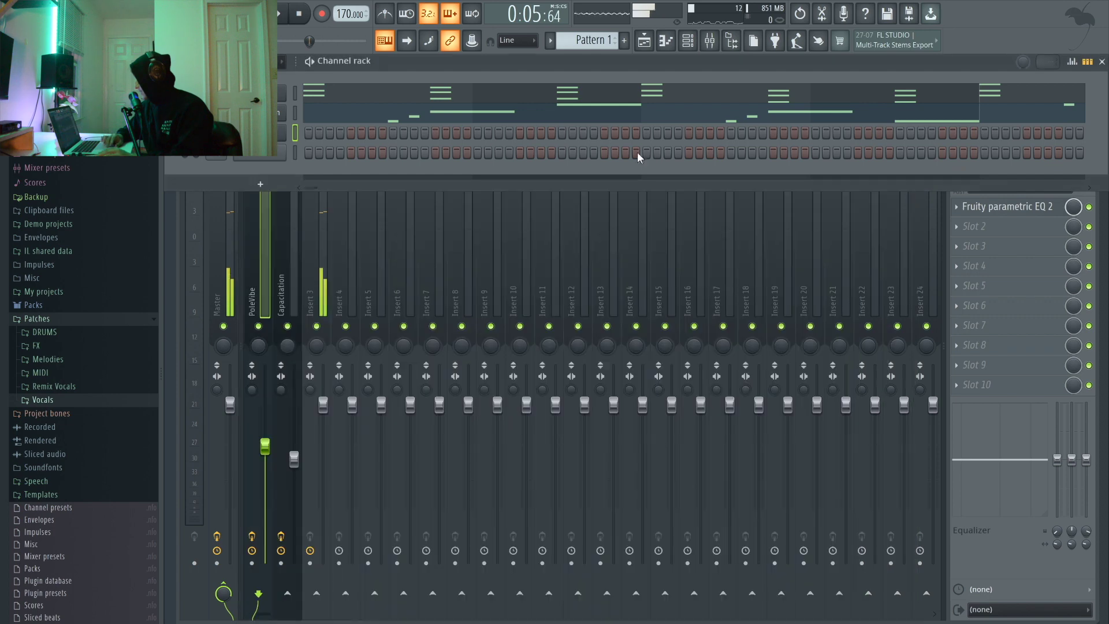
# In the Juno Bells piano roll, add short C6 and E6 notes on beats 1 and 2 of bar 1, and audition them.
pyautogui.click(688, 42)
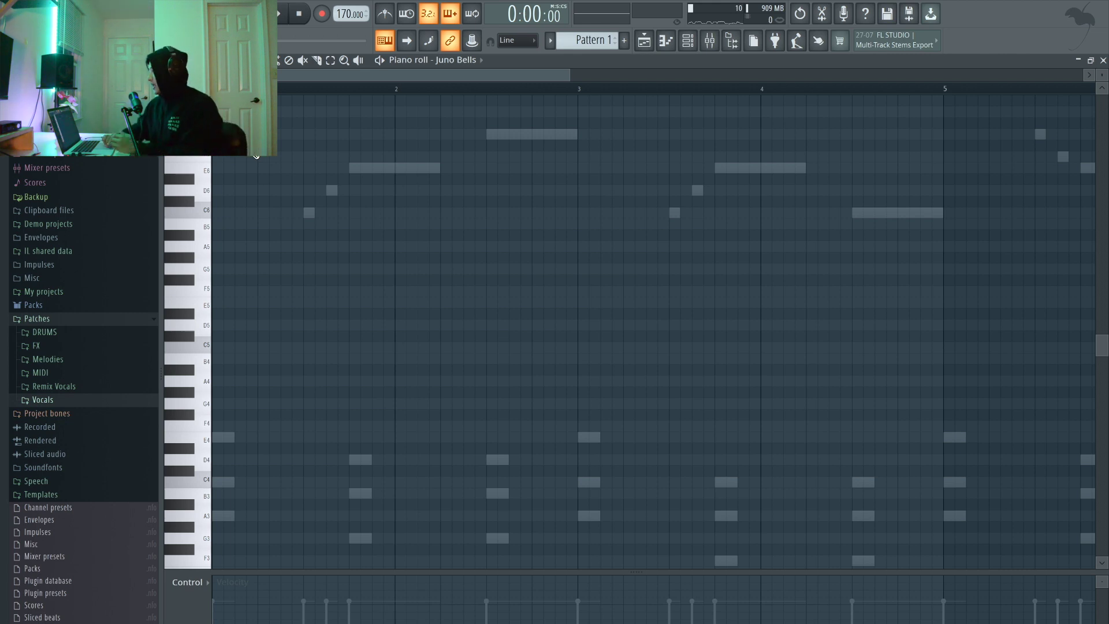
pyautogui.press('space')
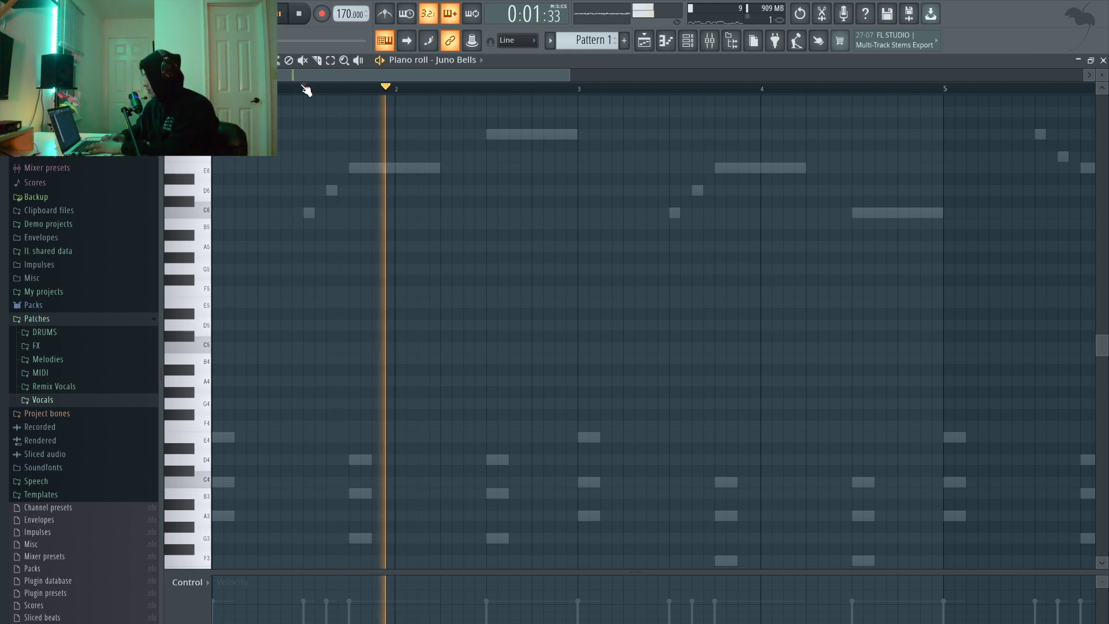
pyautogui.press('space')
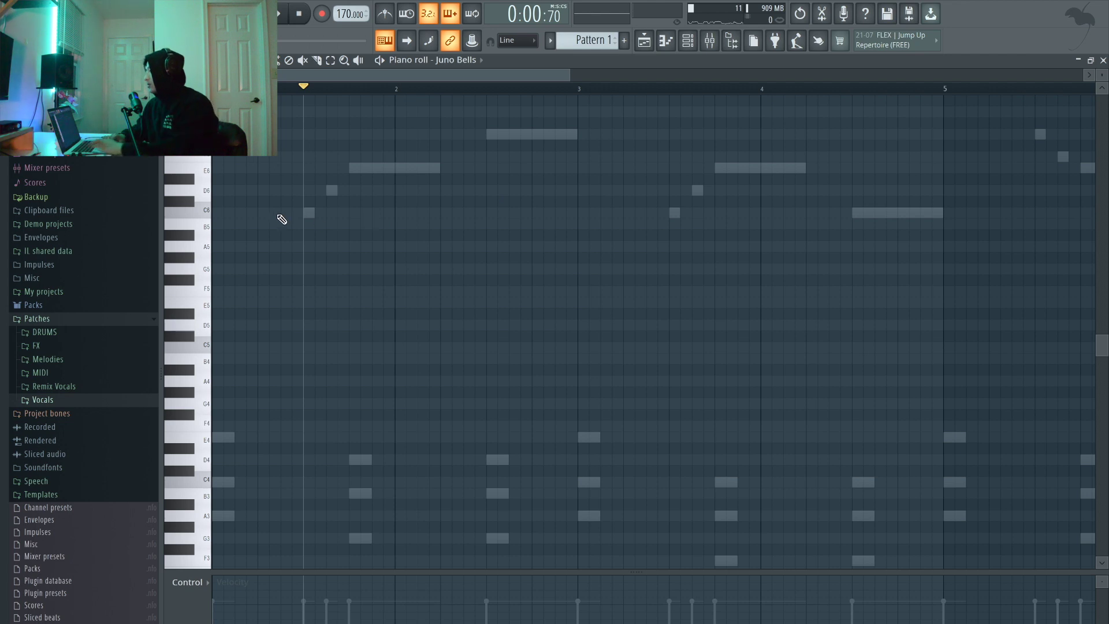
pyautogui.scroll(3, 209, 208)
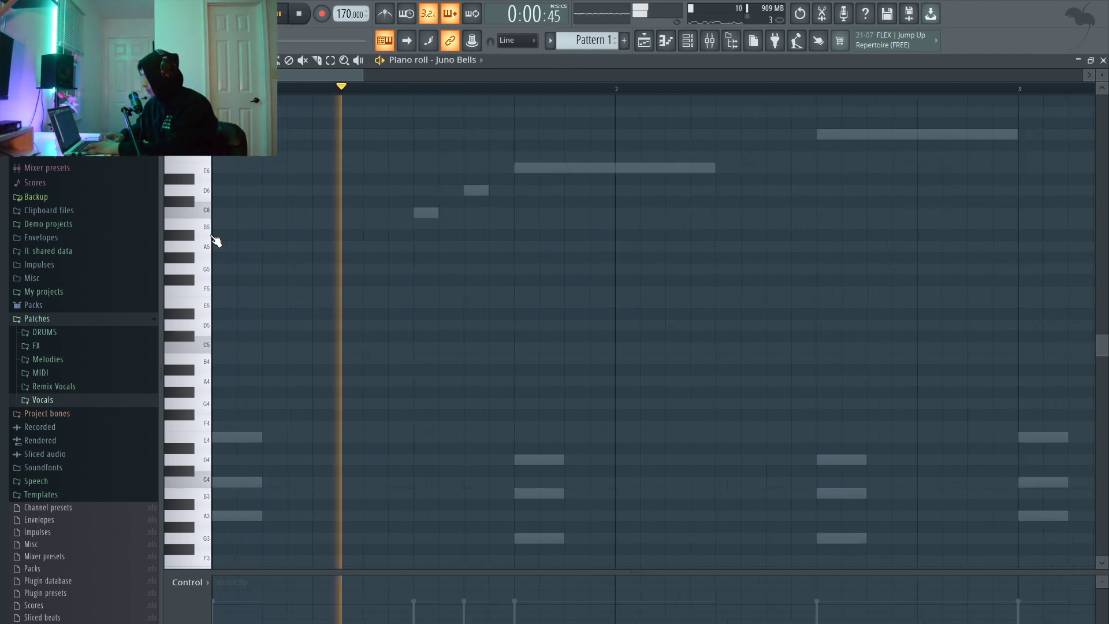
pyautogui.scroll(-2, 236, 242)
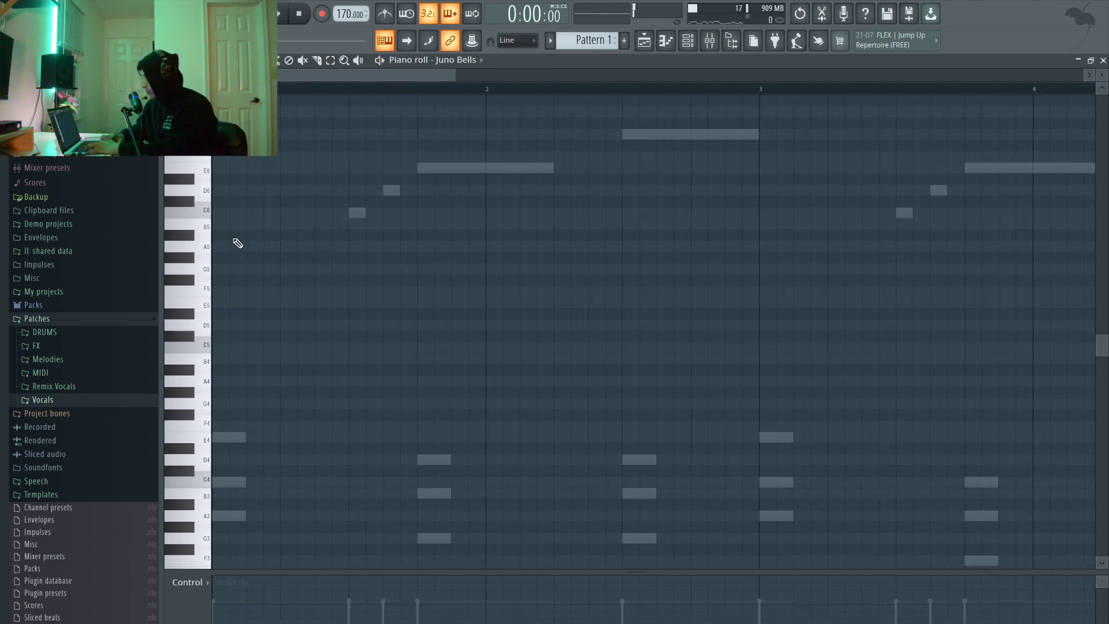
pyautogui.moveTo(221, 219); pyautogui.dragTo(247, 224)
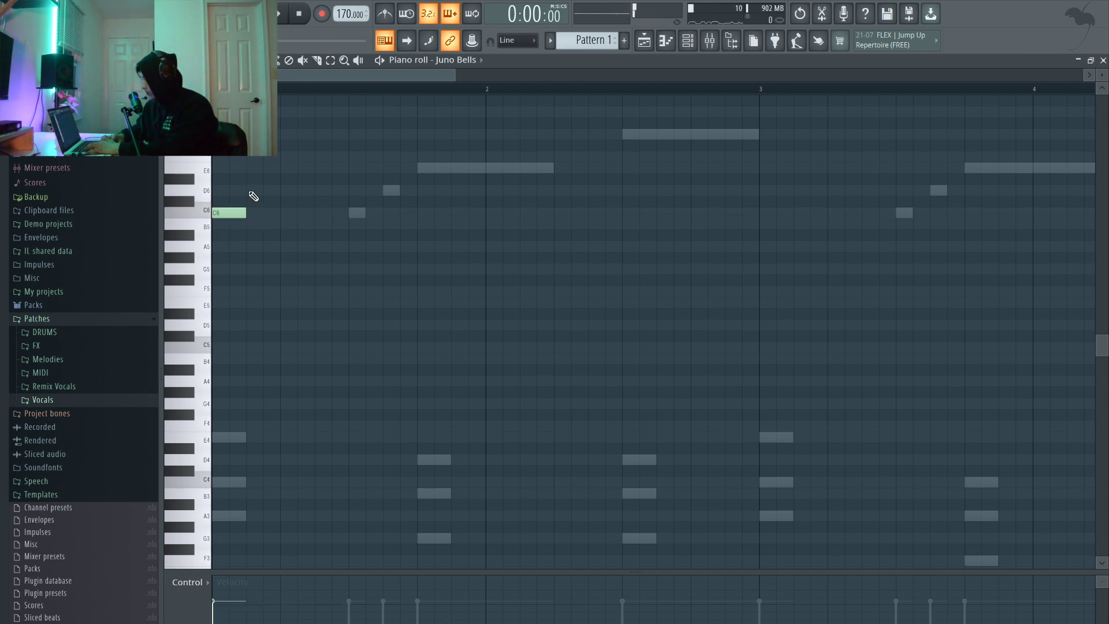
pyautogui.moveTo(245, 162); pyautogui.dragTo(244, 176)
pyautogui.moveTo(243, 168); pyautogui.dragTo(278, 167)
pyautogui.press('space')
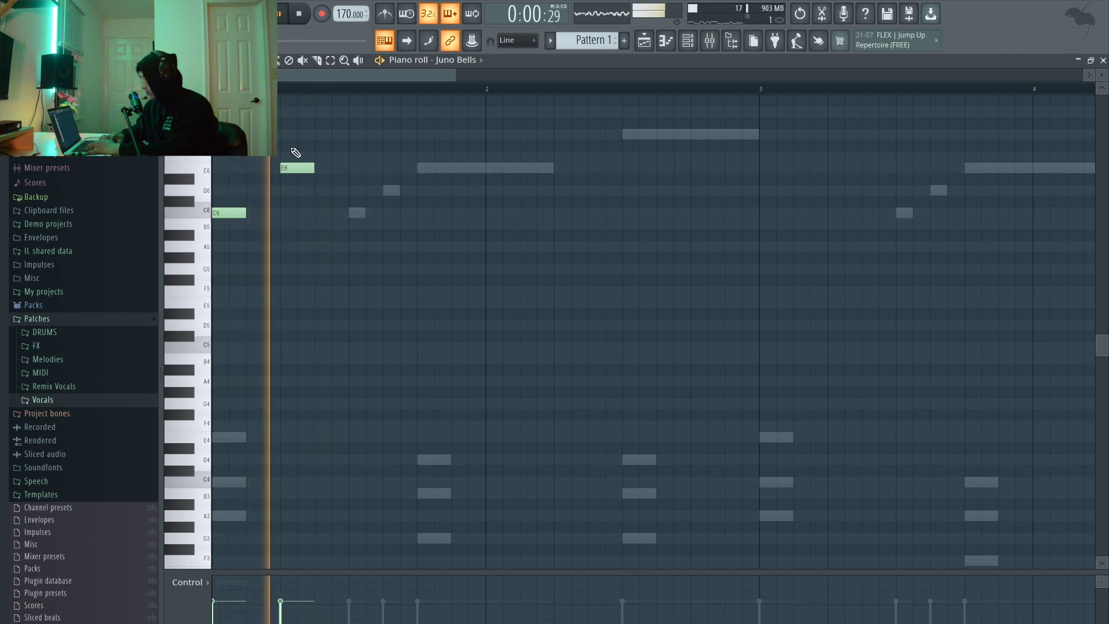
pyautogui.keyDown('ctrl'); pyautogui.scroll(-3, 499, 223); pyautogui.keyUp('ctrl')
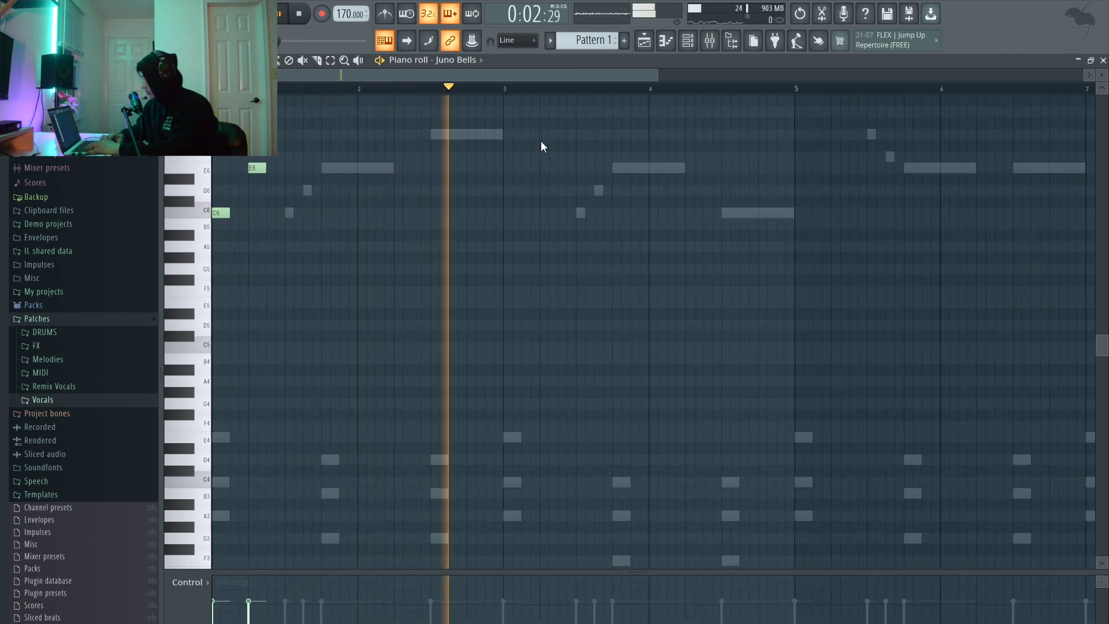
pyautogui.press('space')
# Add a short A6 at the start of bar 3 and a short C6 on its second beat, and play the pattern.
pyautogui.click(507, 112)
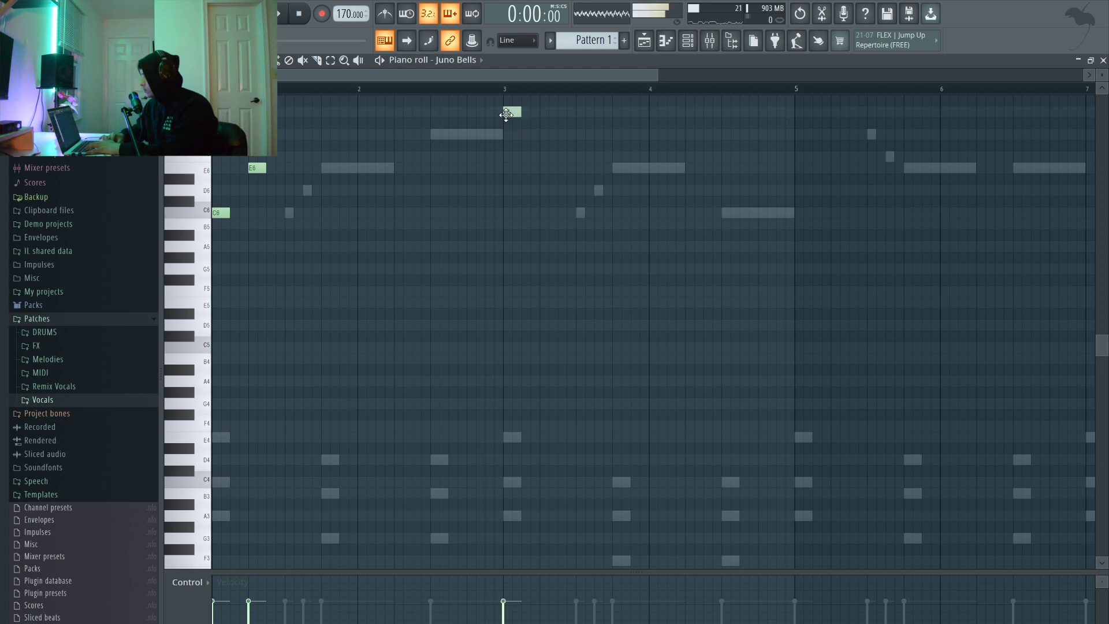
pyautogui.moveTo(542, 190); pyautogui.dragTo(537, 218)
pyautogui.press('space')
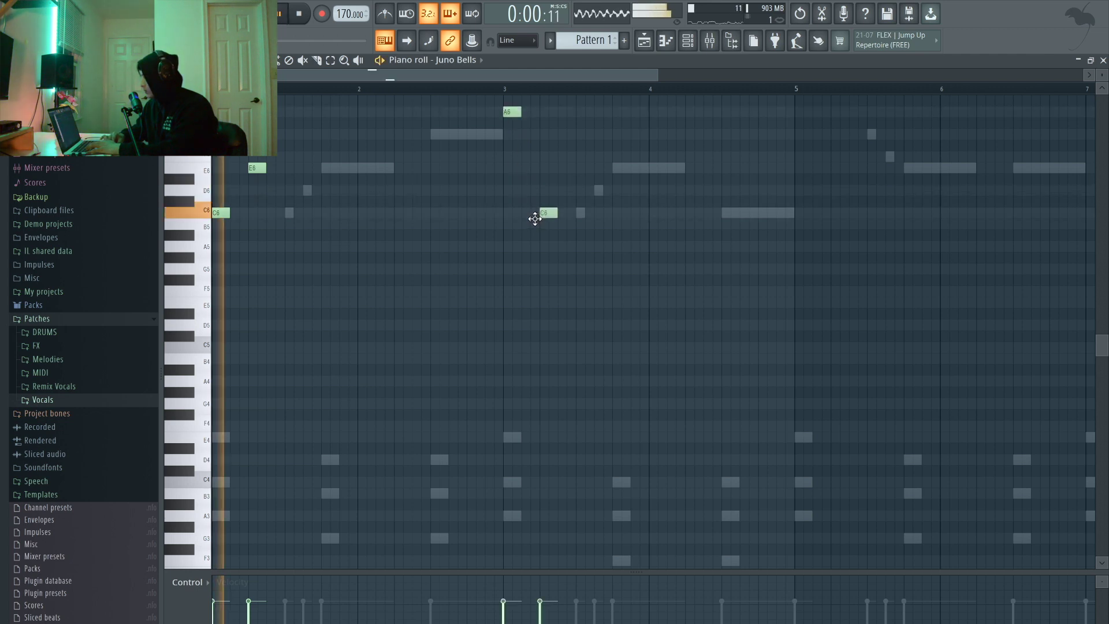
pyautogui.press('space')
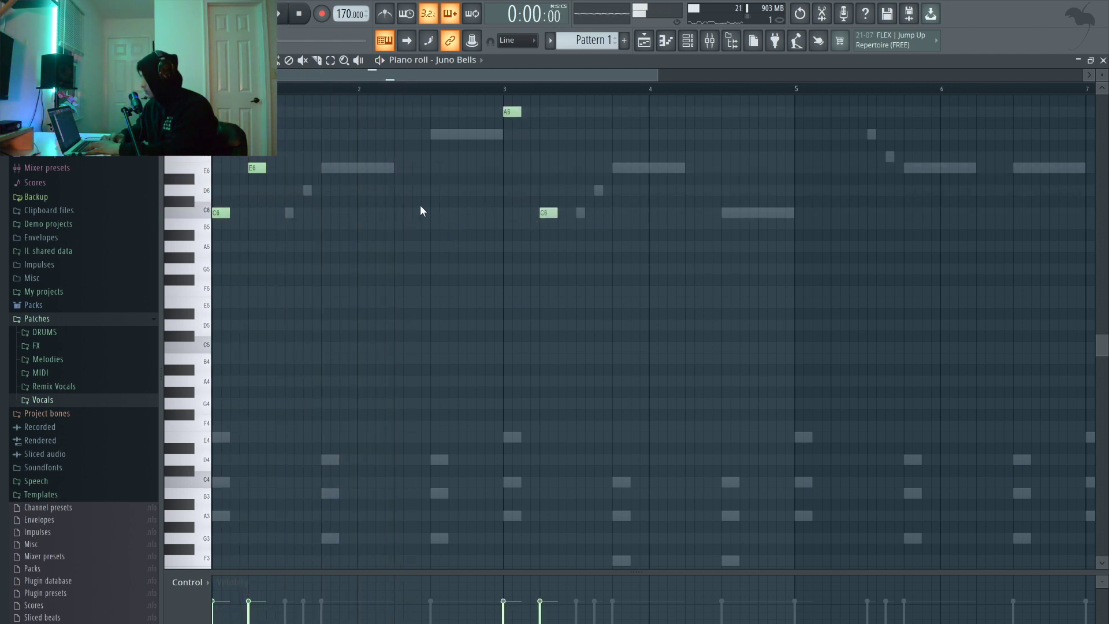
# Add a short D6 note just before the middle of bar 2, remove the stray note beside it, and replay the pattern.
pyautogui.click(425, 201)
pyautogui.click(415, 190)
pyautogui.rightClick(428, 201)
pyautogui.press('space')
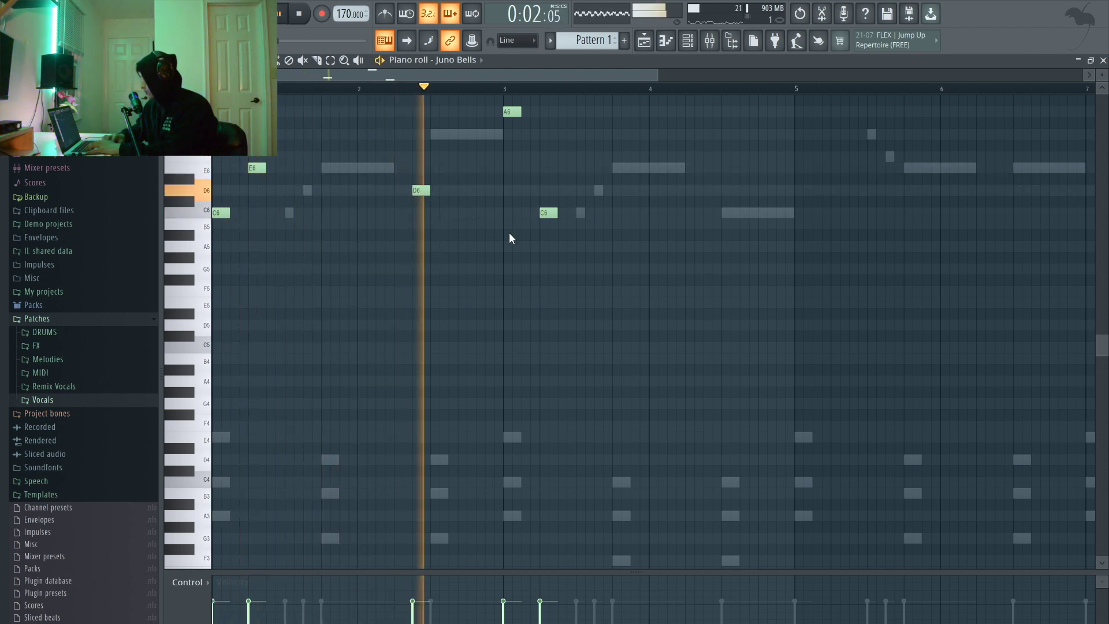
pyautogui.press('space')
pyautogui.press('space')
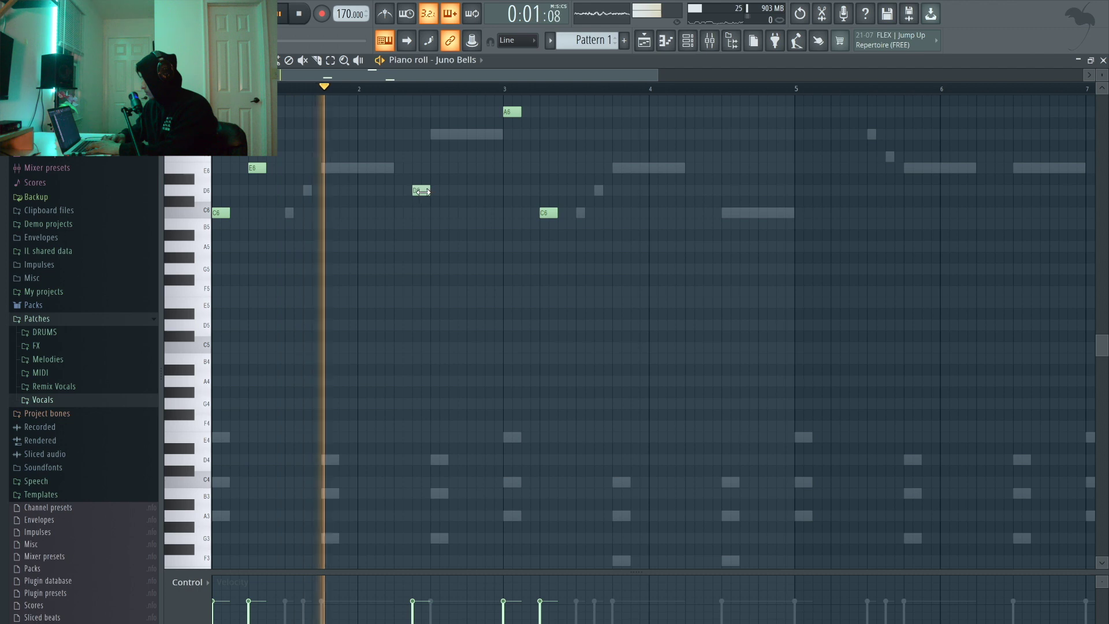
# Move the D6 note in bar 2 onto the bar's second beat and replay the pattern.
pyautogui.press('space')
pyautogui.click(414, 193)
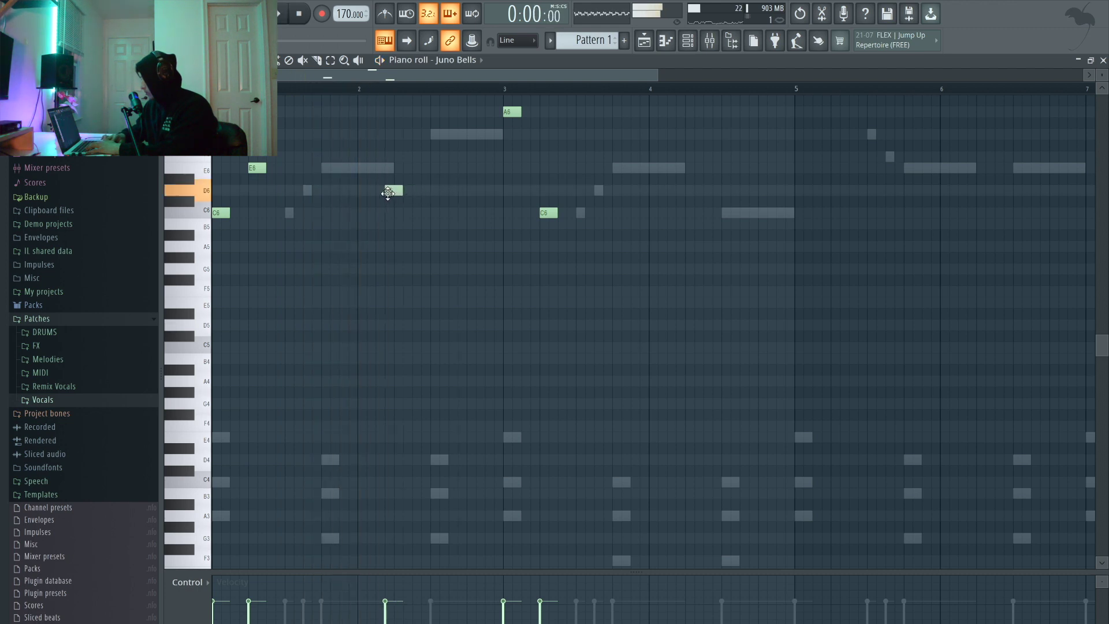
pyautogui.moveTo(388, 193); pyautogui.dragTo(398, 193)
pyautogui.press('space')
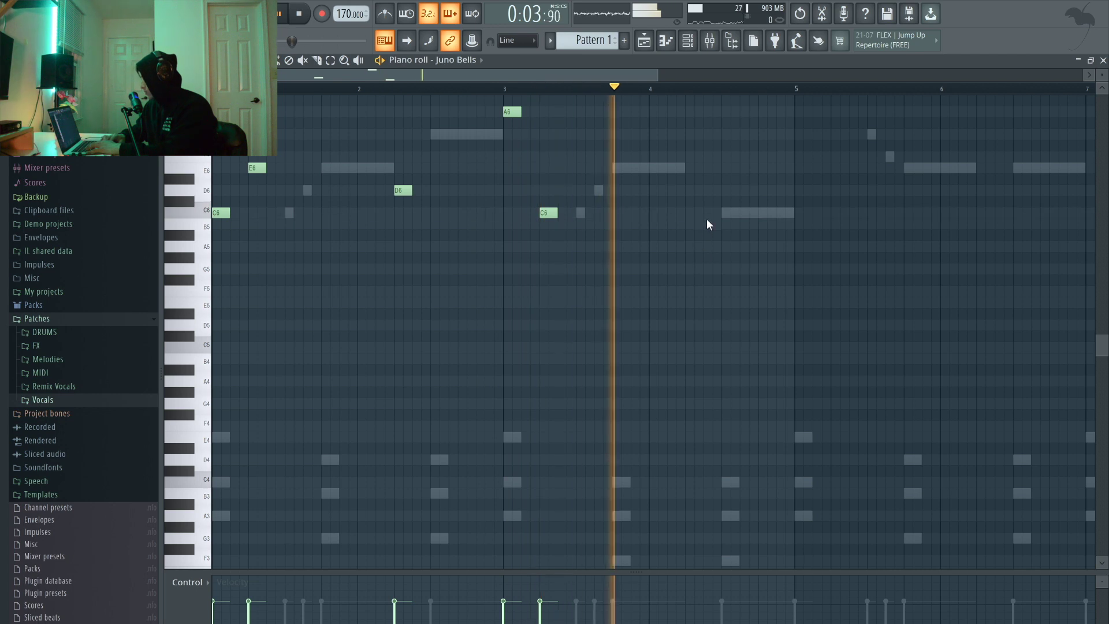
pyautogui.press('space')
# Add a short F6 note on the second beat of bar 4 and play the pattern through.
pyautogui.click(690, 155)
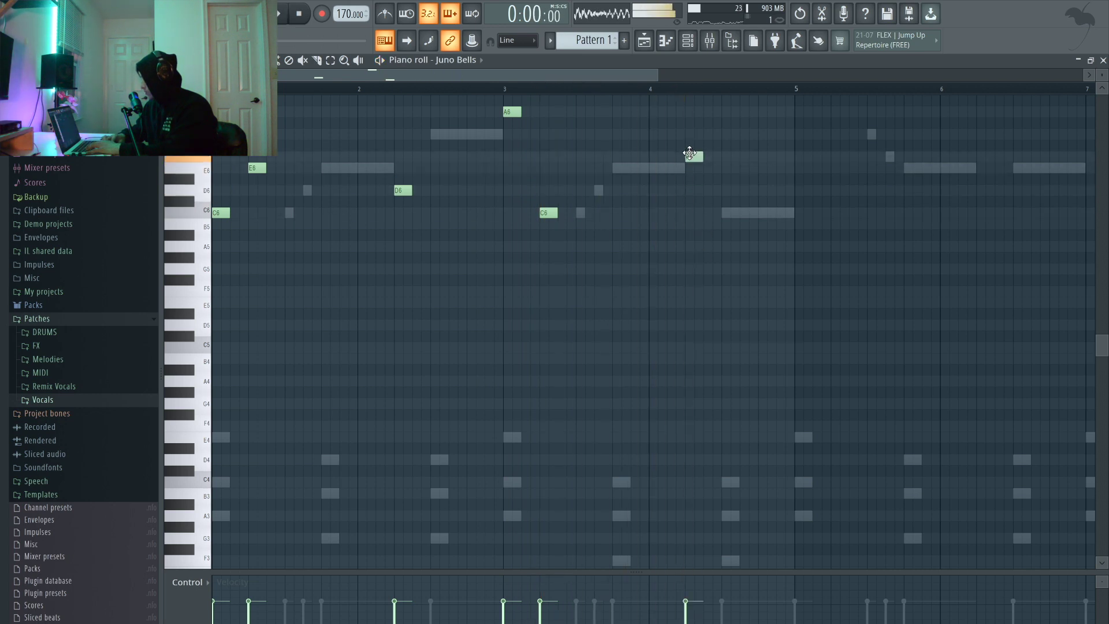
pyautogui.press('space')
pyautogui.scroll(-2, 752, 156)
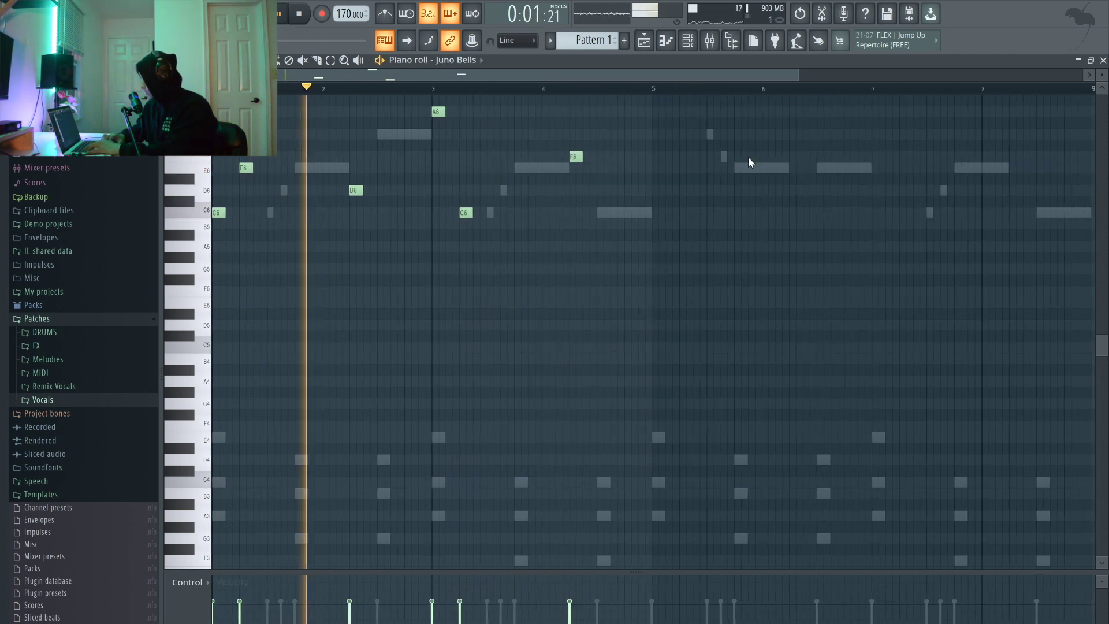
pyautogui.moveTo(674, 300); pyautogui.dragTo(254, 182)
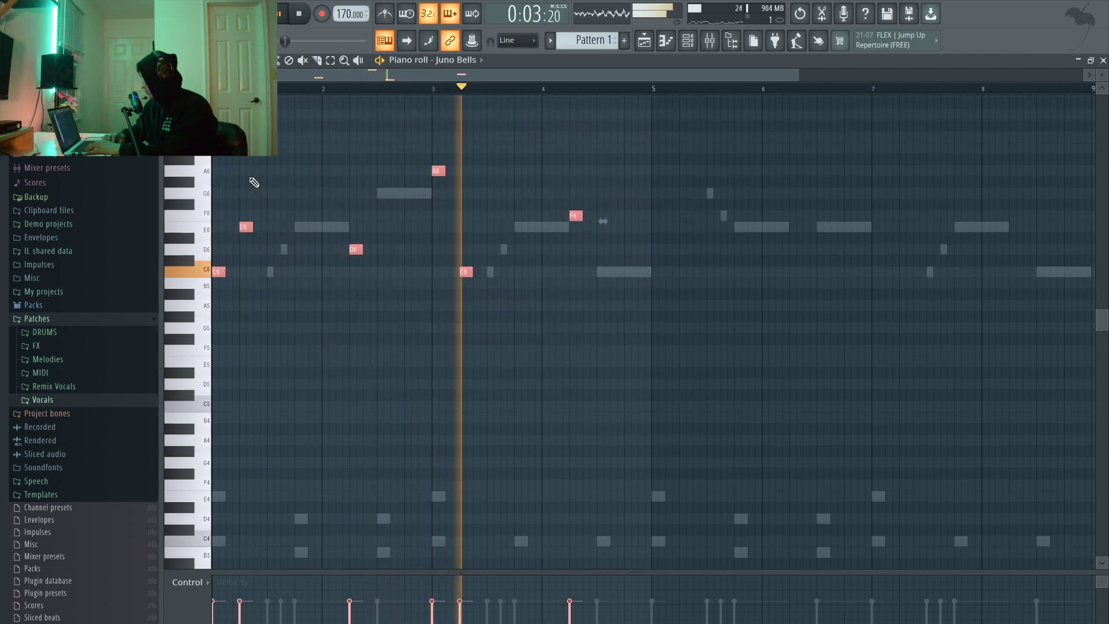
pyautogui.keyDown('ctrl'); pyautogui.click(312, 304); pyautogui.keyUp('ctrl')
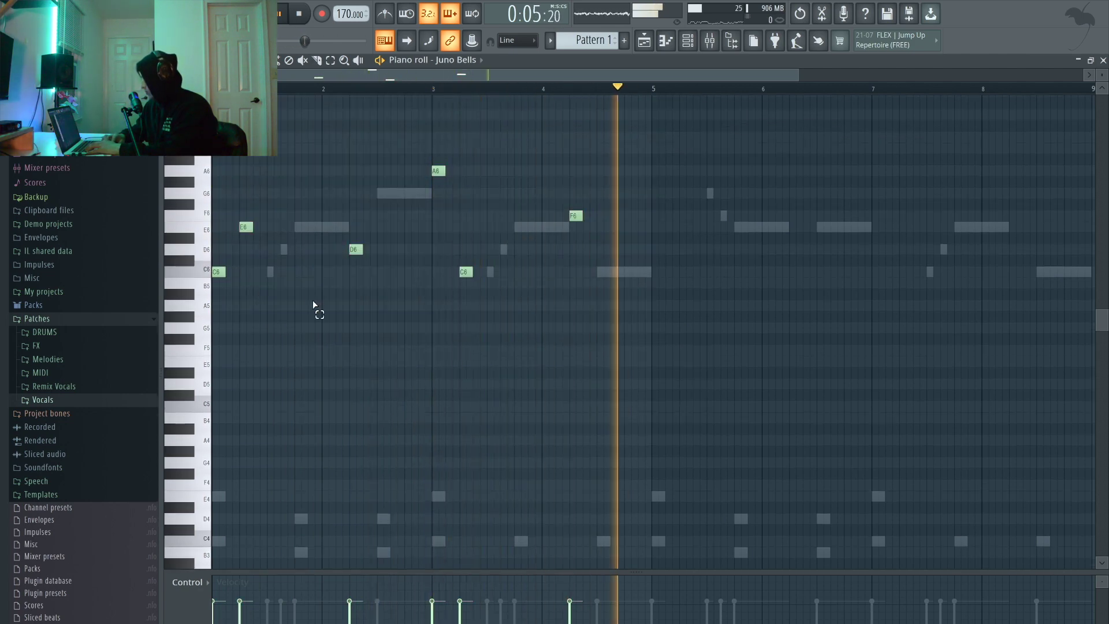
pyautogui.press('space')
# Duplicate the six-note melody of bars 1 to 4 so that the copy starts at bar 5, and play it.
pyautogui.moveTo(566, 354)
pyautogui.mouseDown()
pyautogui.moveTo(522, 322)
pyautogui.moveTo(191, 180)
pyautogui.mouseUp()
pyautogui.moveTo(678, 366)
pyautogui.mouseDown()
pyautogui.moveTo(310, 155)
pyautogui.moveTo(199, 121)
pyautogui.mouseUp()
pyautogui.moveTo(230, 271); pyautogui.dragTo(665, 303)
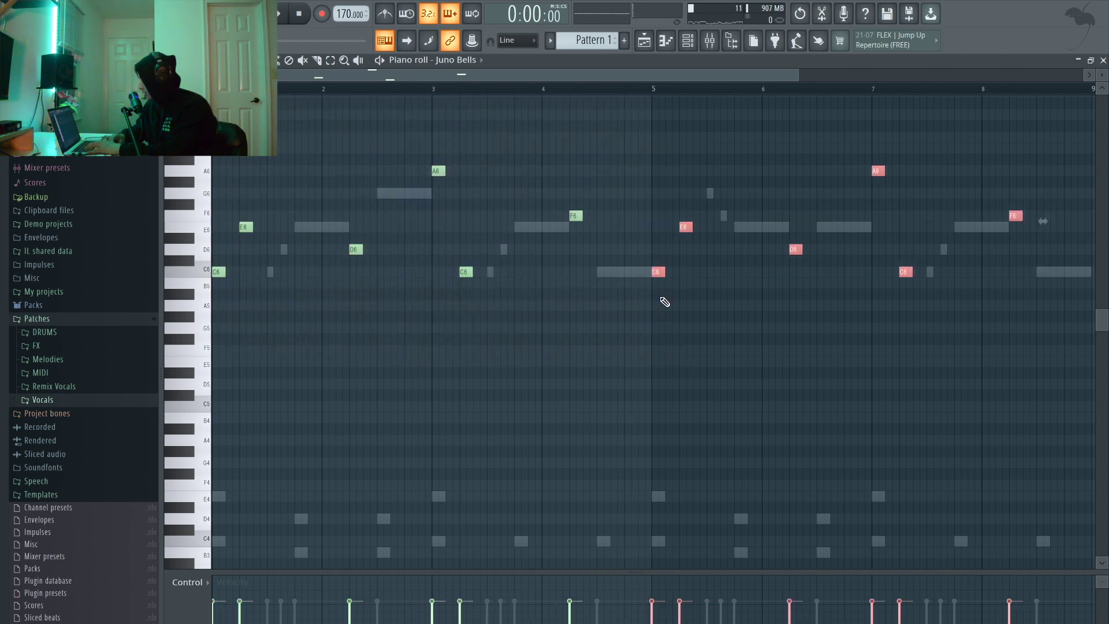
pyautogui.click(661, 309)
pyautogui.press('space')
# Audition the Music Box preset on the Juno Bells channel, load Fairy Sparkle instead, play the pattern and close FLEX.
pyautogui.click(689, 41)
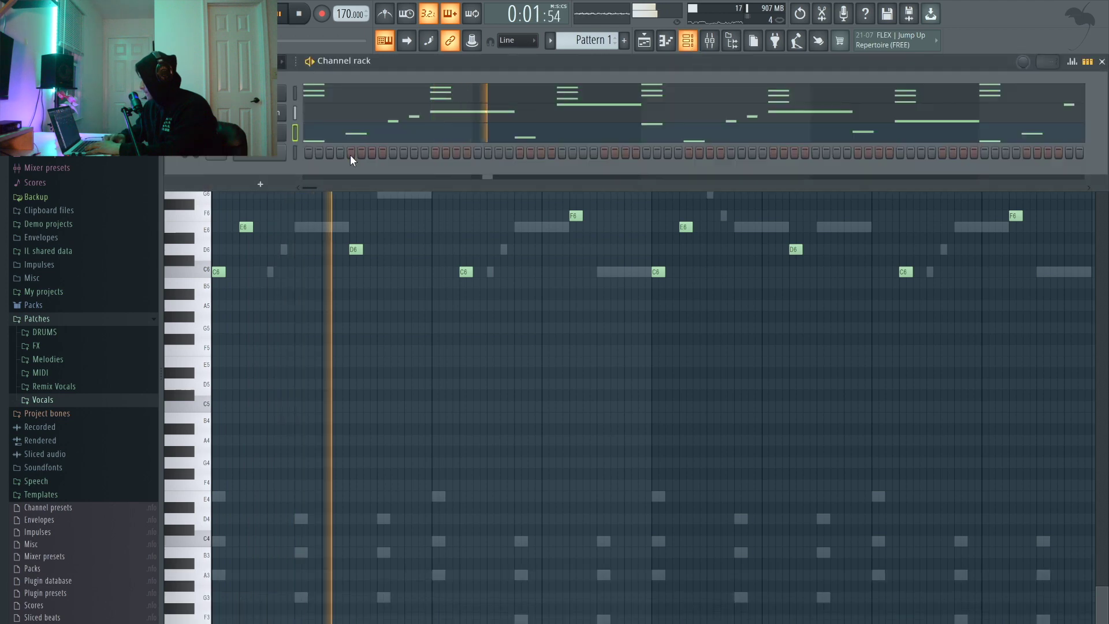
pyautogui.press('space')
pyautogui.click(260, 133)
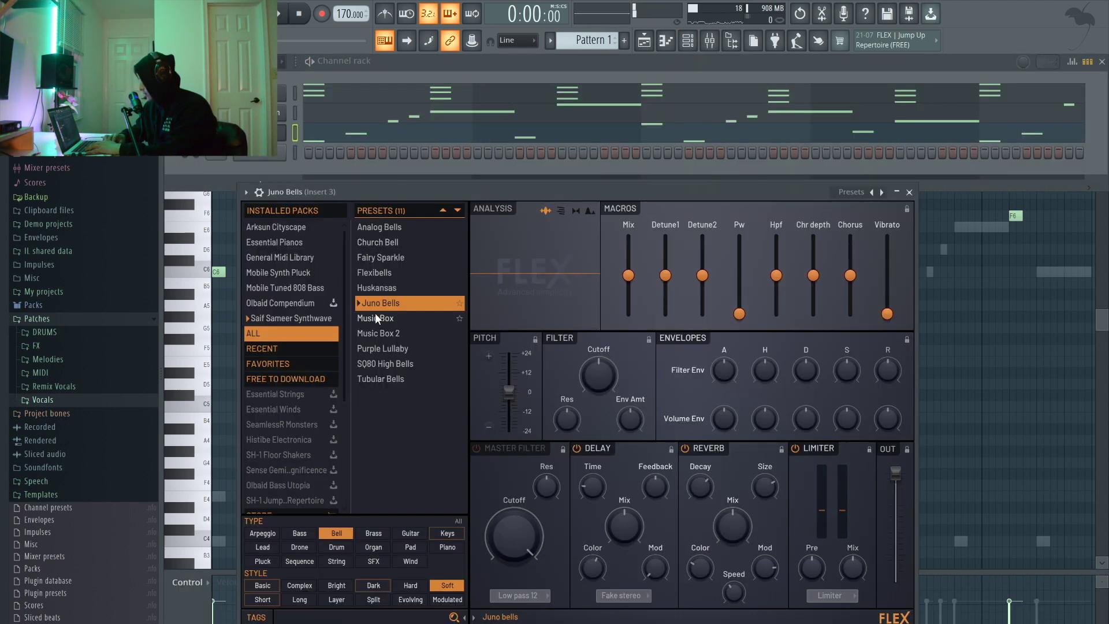
pyautogui.click(375, 318)
pyautogui.press('space')
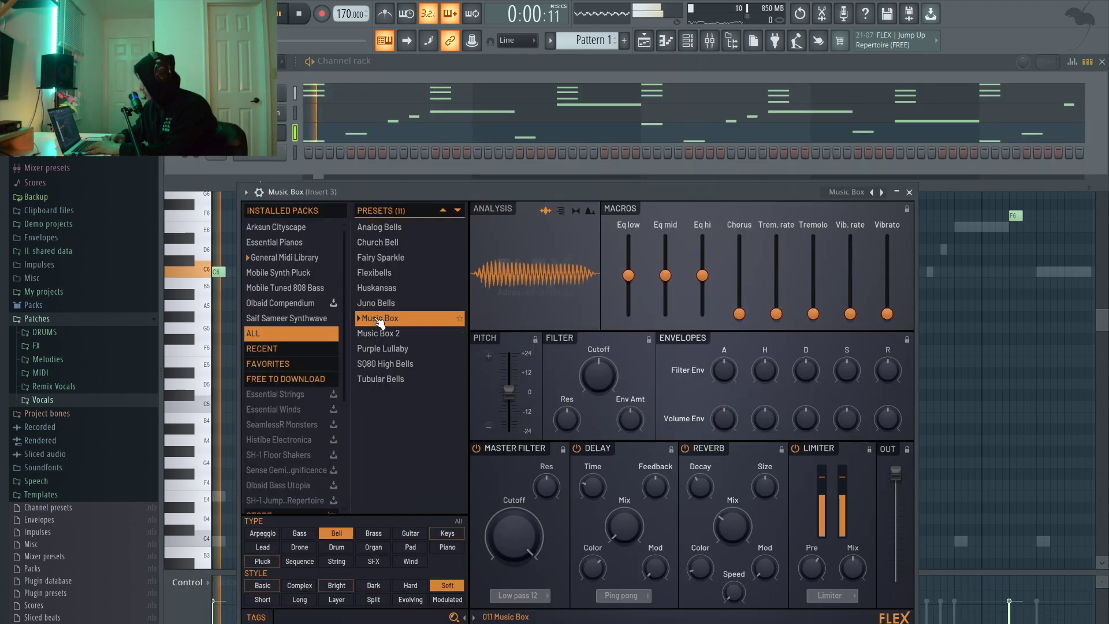
pyautogui.press('space')
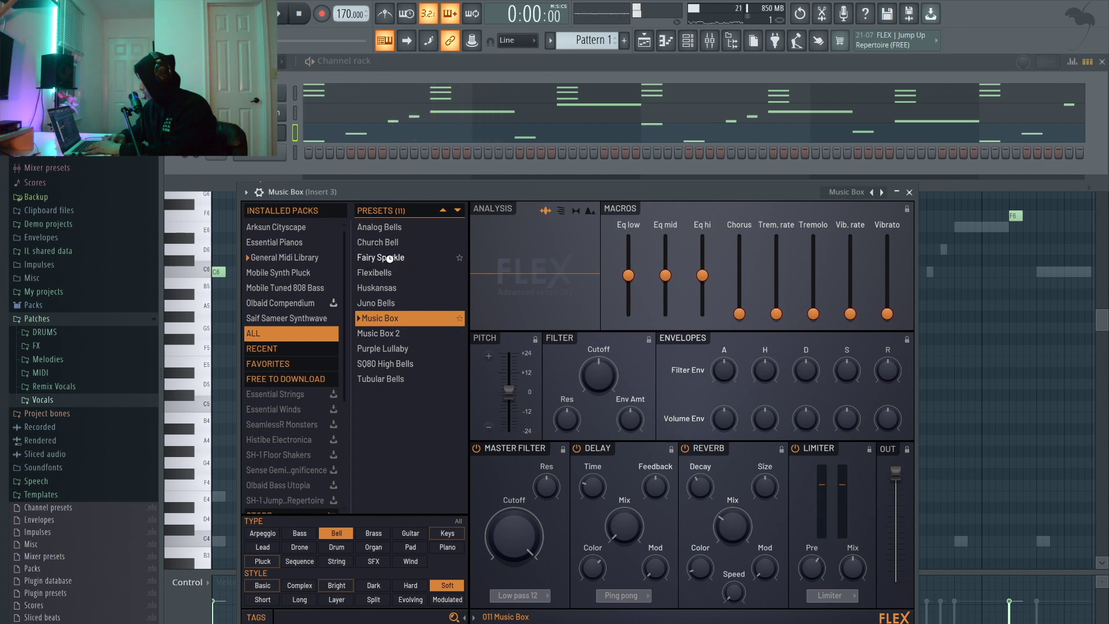
pyautogui.click(395, 259)
pyautogui.press('space')
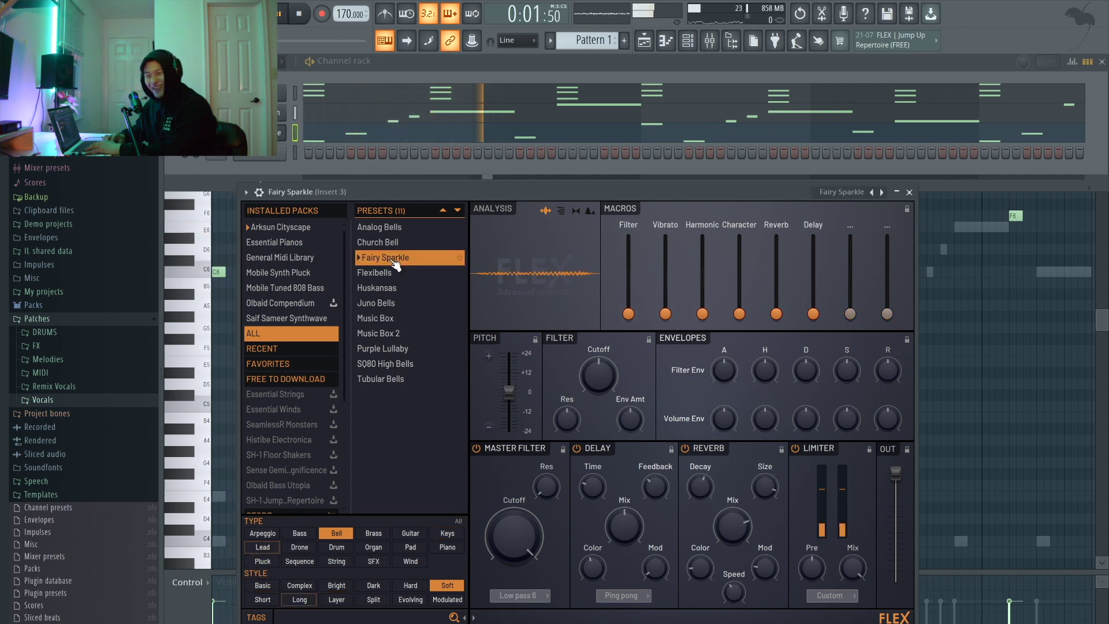
pyautogui.click(909, 192)
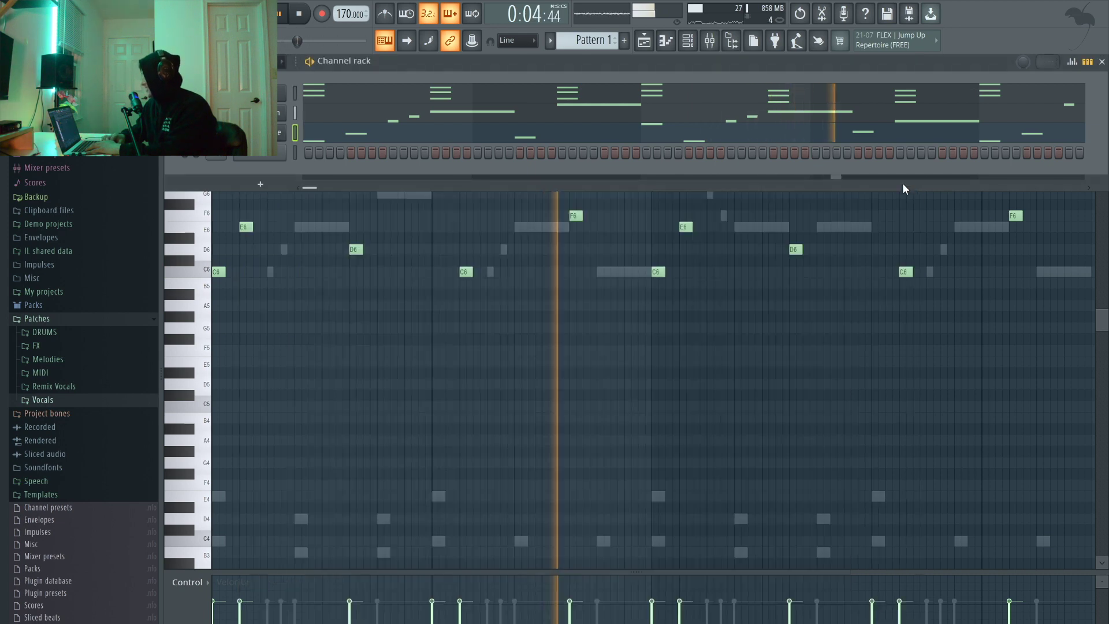
# Link mixer insert 3 to the Fairy Sparkle channel and lower its fader to roughly the level of the Capacitation fader.
pyautogui.click(709, 41)
pyautogui.press('space')
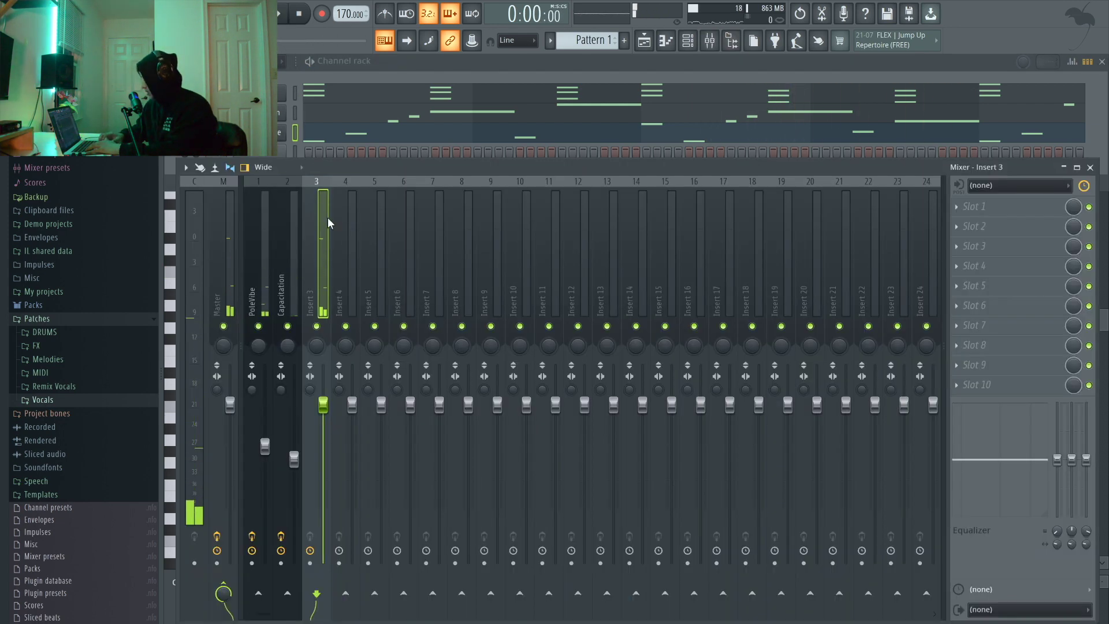
pyautogui.hotkey('ctrl', 'l')
pyautogui.press('space')
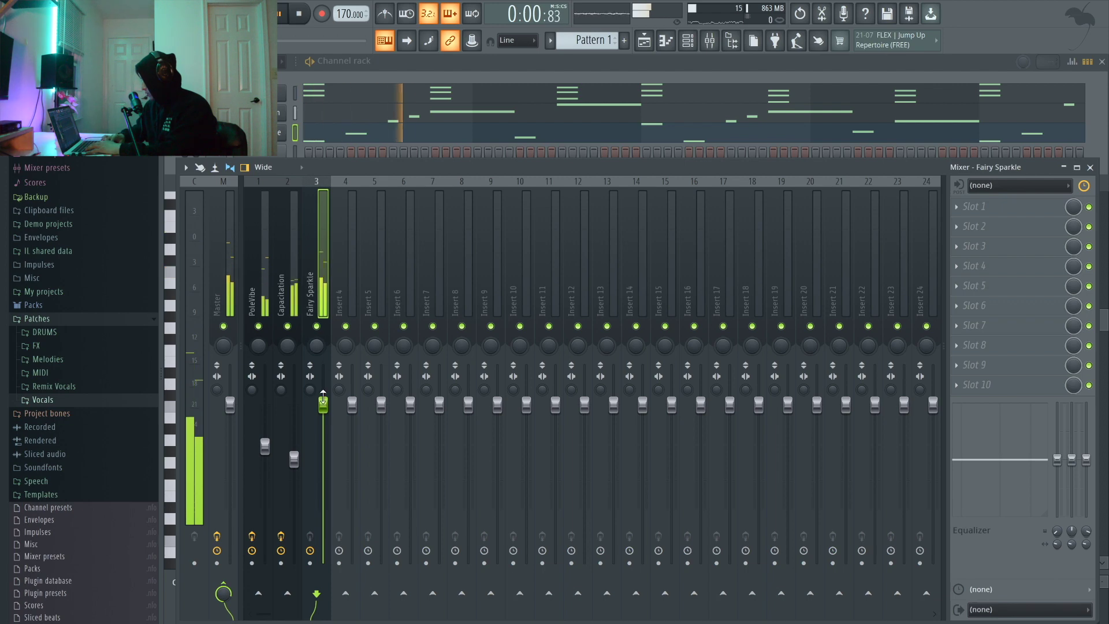
pyautogui.moveTo(323, 404); pyautogui.dragTo(322, 454)
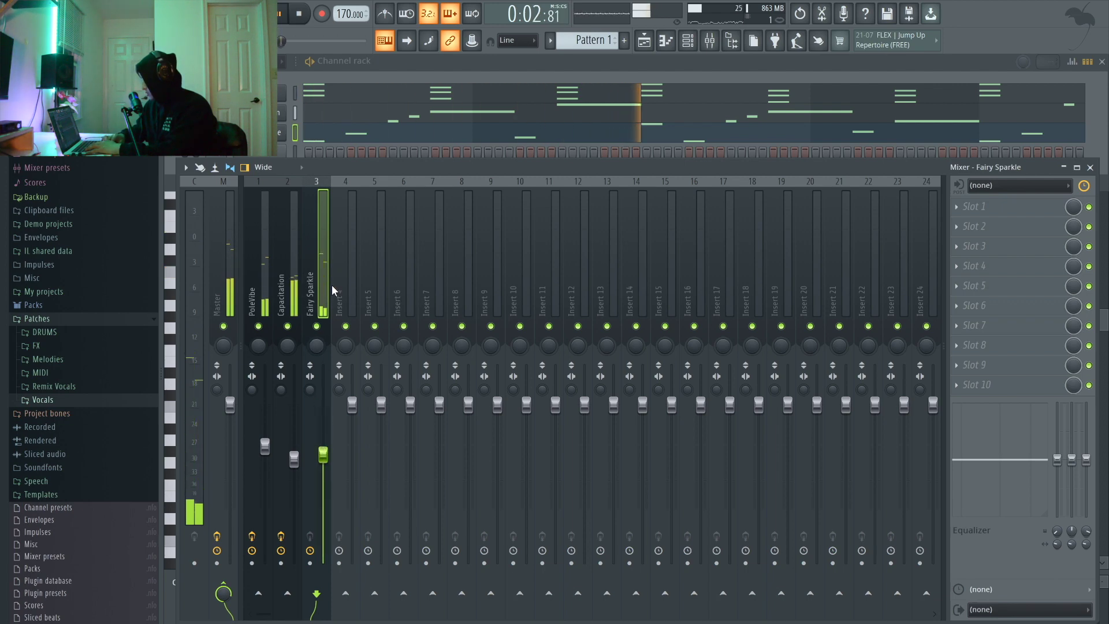
# Add Fruity Parametric EQ 2 to the Fairy Sparkle insert, cut the lows with band 1, slightly raise band 6 and lower band 7.
pyautogui.click(979, 227)
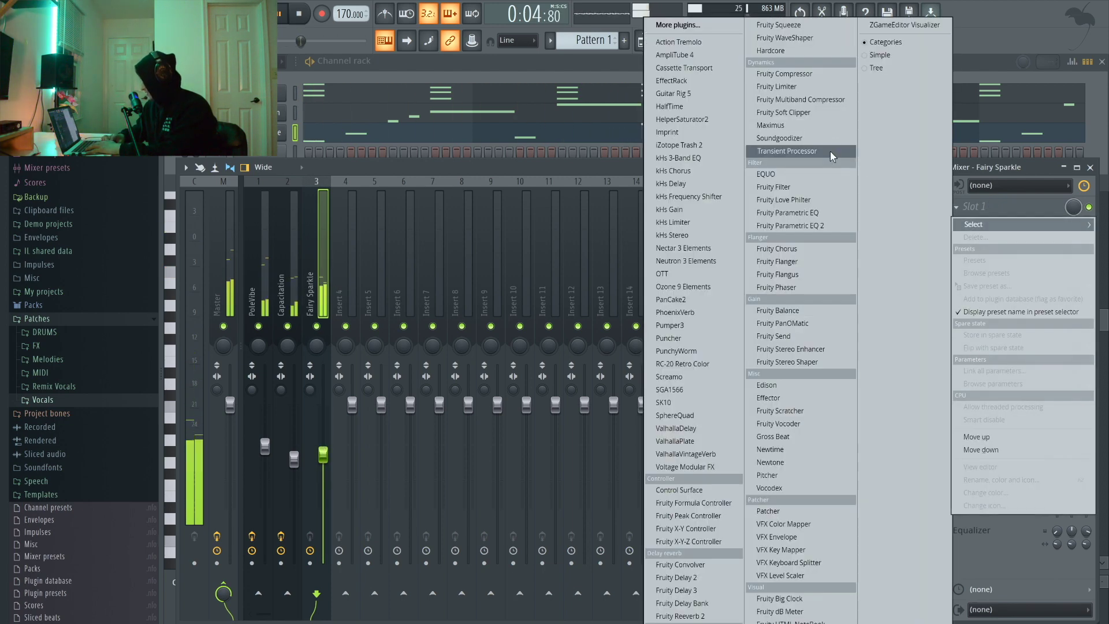
pyautogui.click(816, 225)
pyautogui.moveTo(229, 198); pyautogui.dragTo(323, 251)
pyautogui.moveTo(405, 199); pyautogui.dragTo(375, 196)
pyautogui.press('space')
pyautogui.moveTo(320, 248); pyautogui.dragTo(315, 249)
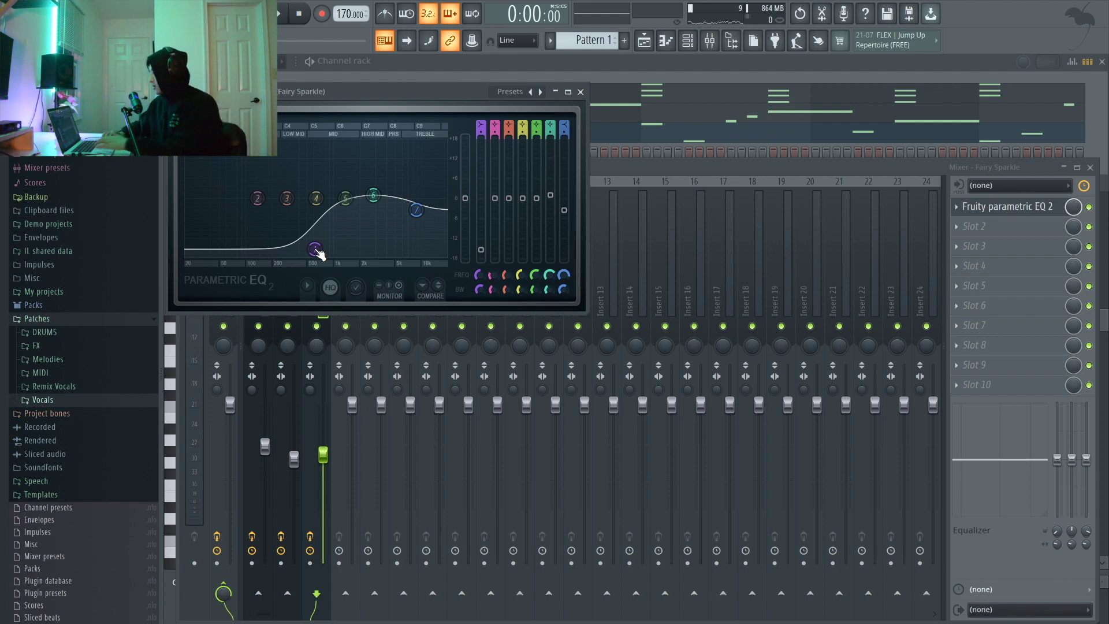
pyautogui.press('space')
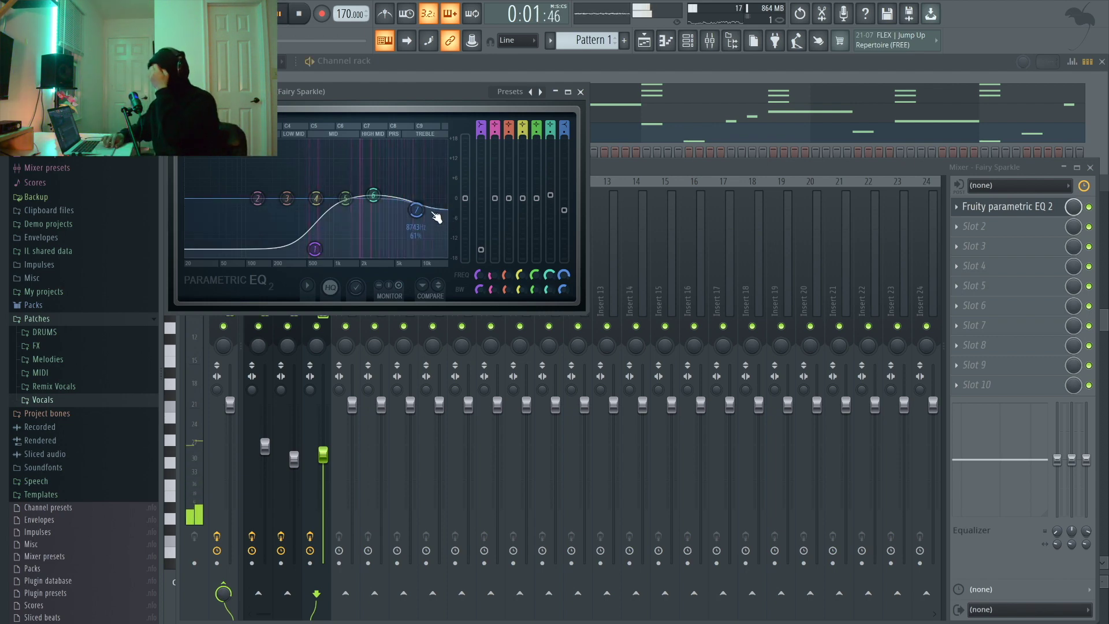
pyautogui.click(580, 91)
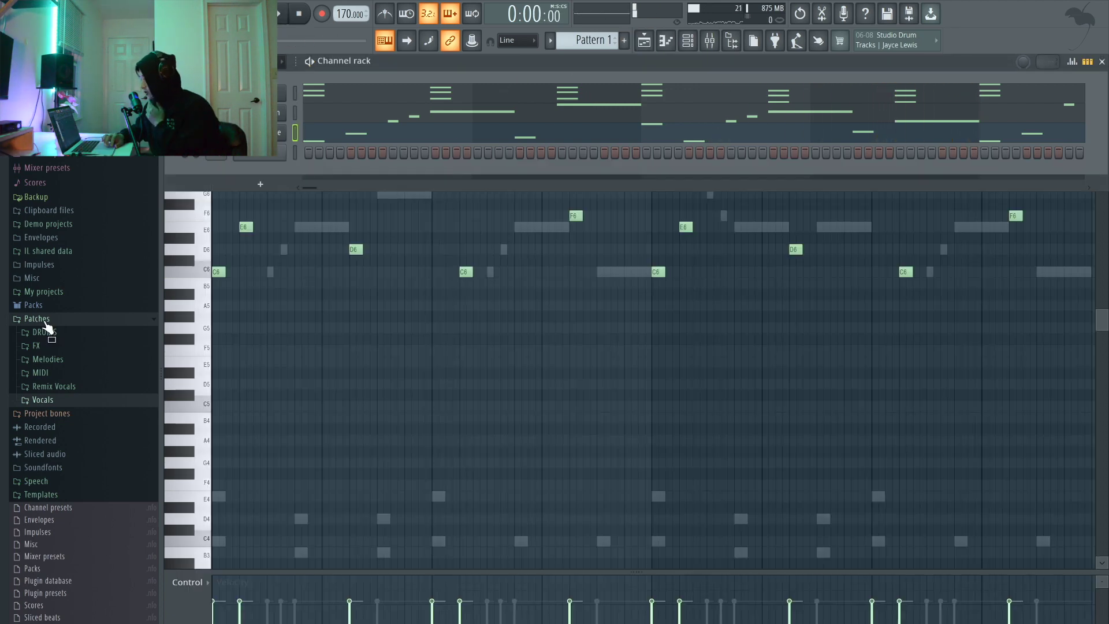
# Find the 808 samples in Patches > DRUMS > Tony Shen Slap Pack VOL 2 and add 808_zapper as a new channel.
pyautogui.click(46, 322)
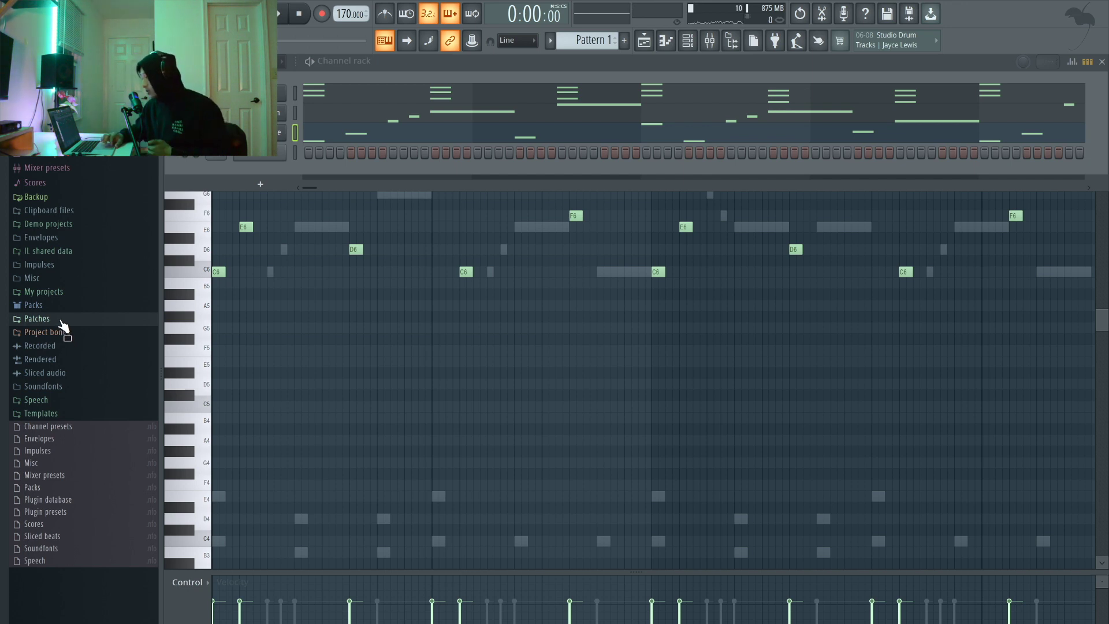
pyautogui.click(64, 321)
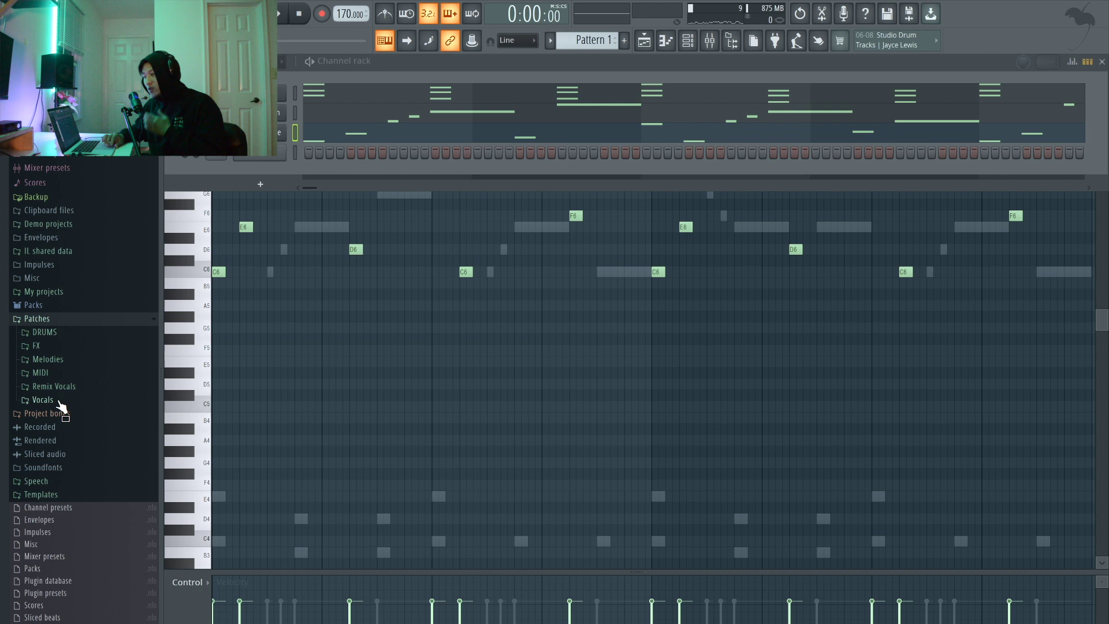
pyautogui.click(74, 339)
pyautogui.scroll(-5, 84, 416)
pyautogui.click(87, 450)
pyautogui.scroll(-2, 88, 479)
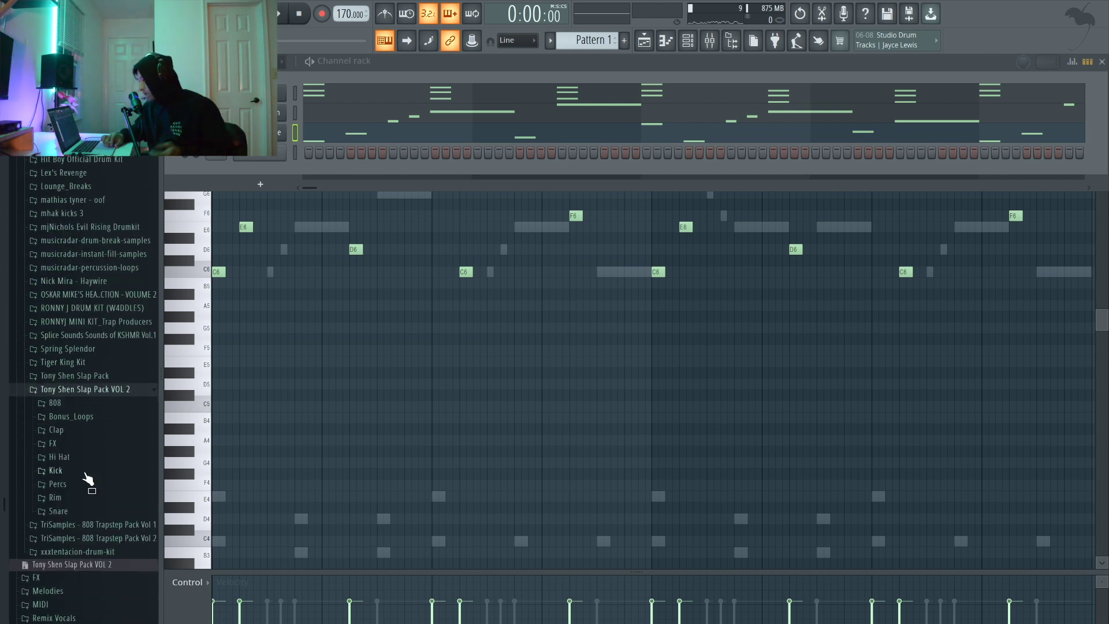
pyautogui.click(70, 402)
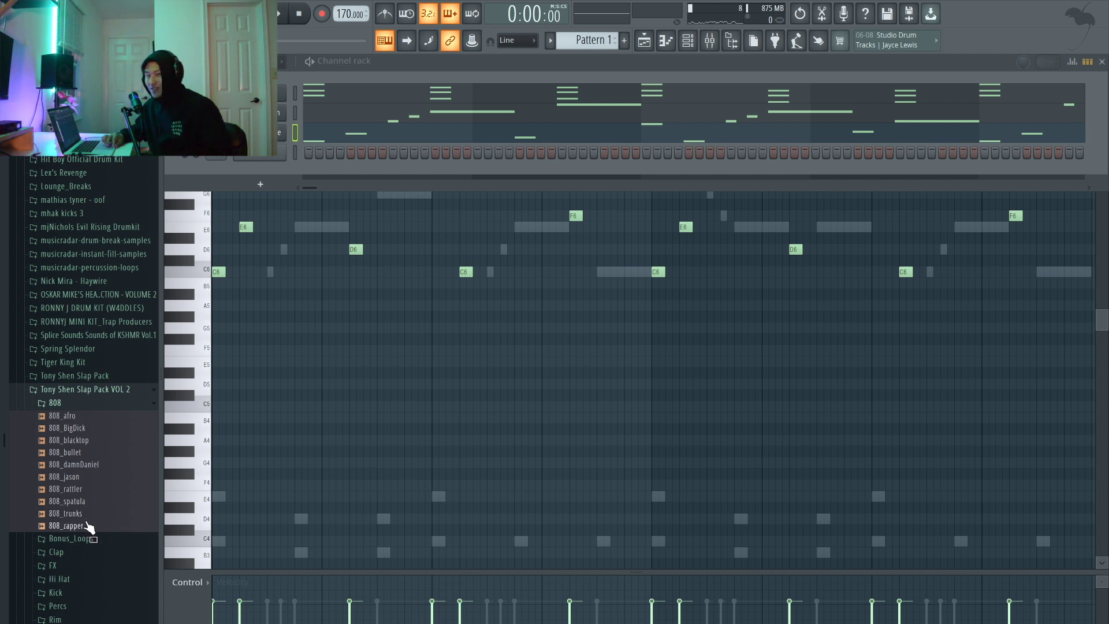
pyautogui.moveTo(88, 526); pyautogui.dragTo(261, 155)
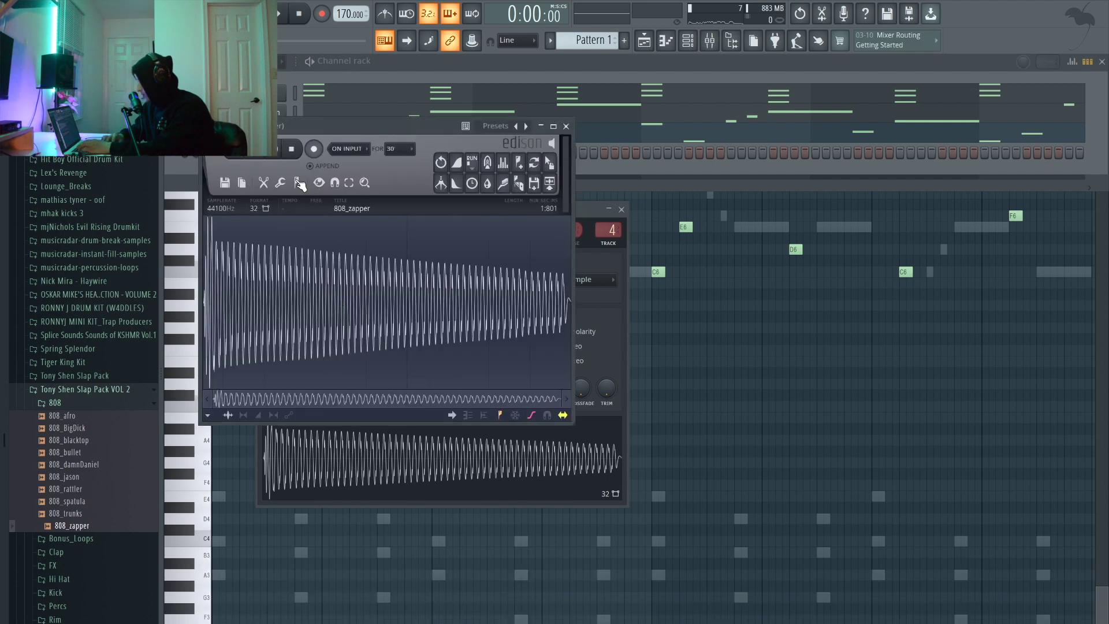
# Detect the pitch regions of the 808_zapper sample in Edison and close the editor.
pyautogui.click(298, 184)
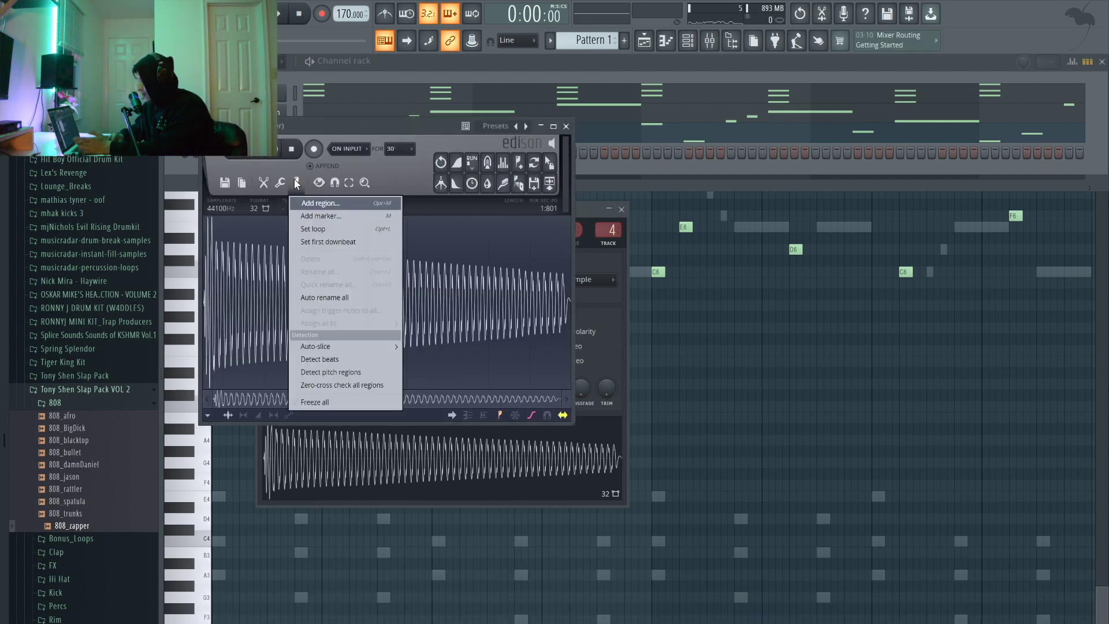
pyautogui.moveTo(327, 344)
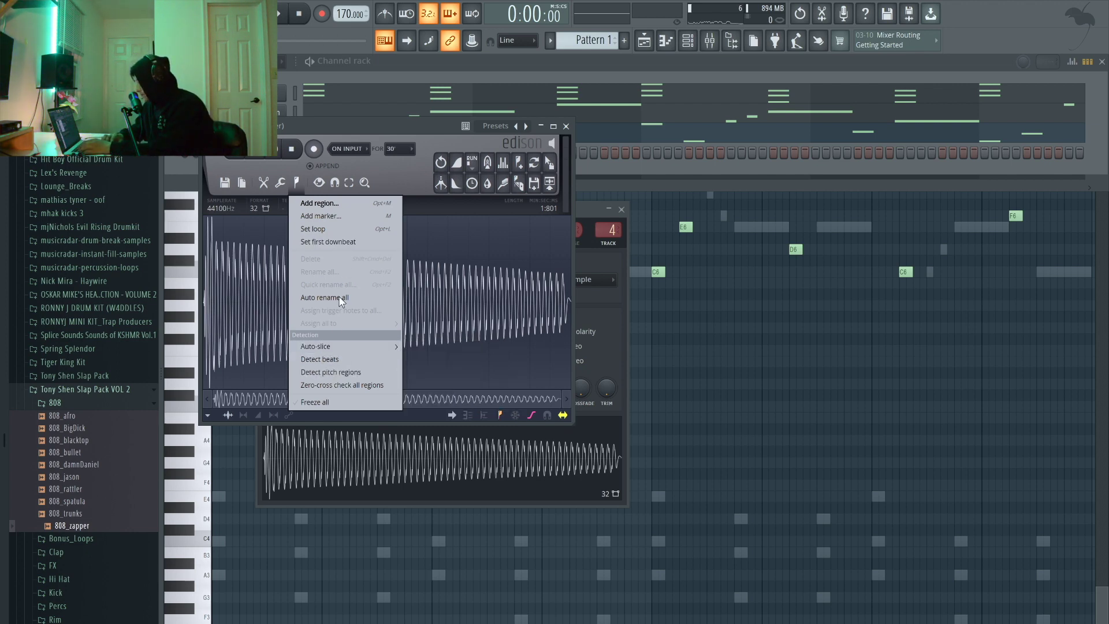
pyautogui.click(329, 372)
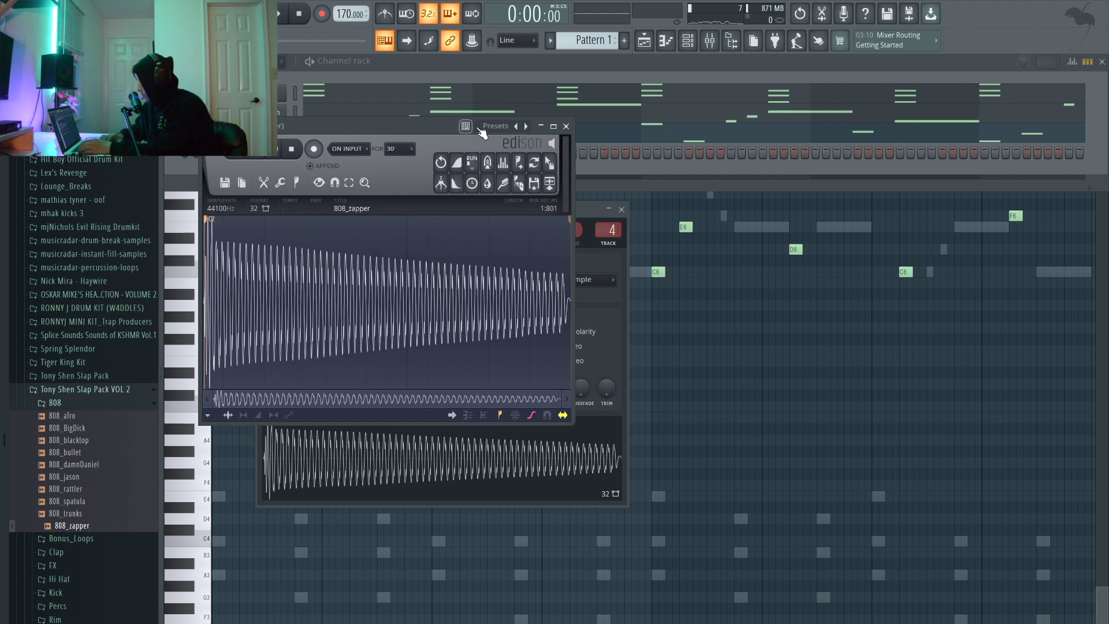
pyautogui.click(565, 127)
# Set the 808_zapper root note to C5 and enable its volume envelope with full hold and zero attack, decay, sustain and release.
pyautogui.click(301, 232)
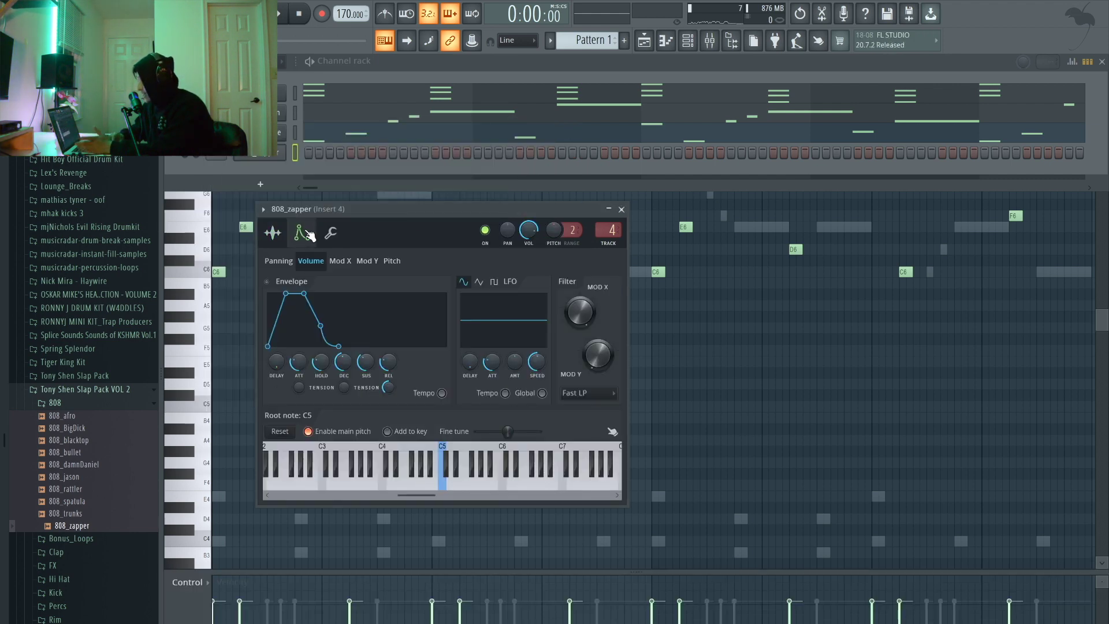
pyautogui.click(459, 484)
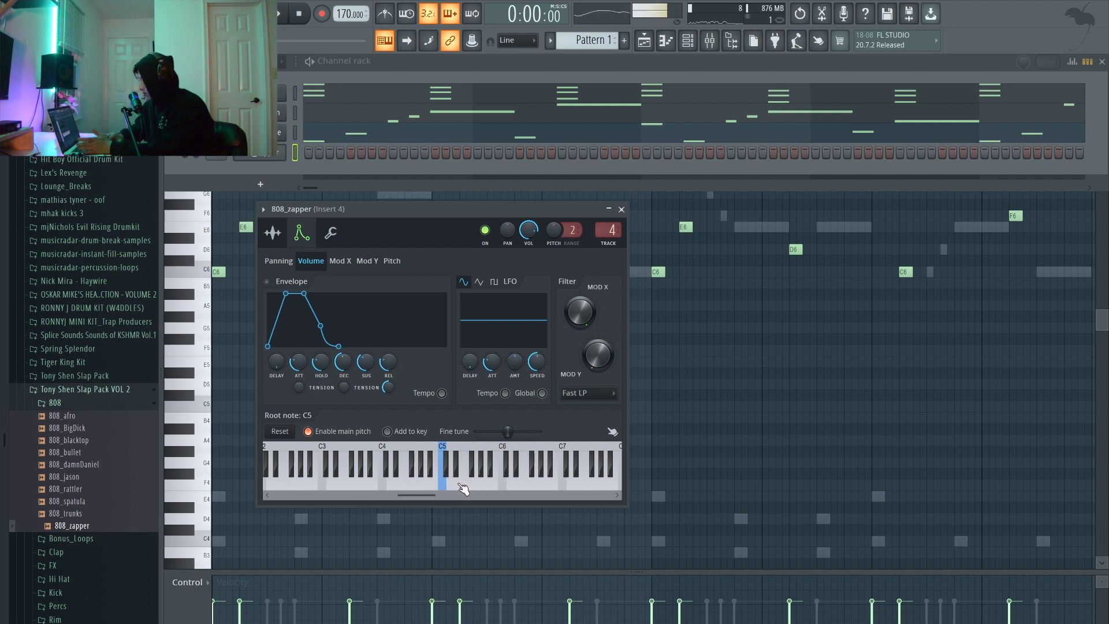
pyautogui.rightClick(447, 485)
pyautogui.moveTo(298, 362); pyautogui.dragTo(367, 372)
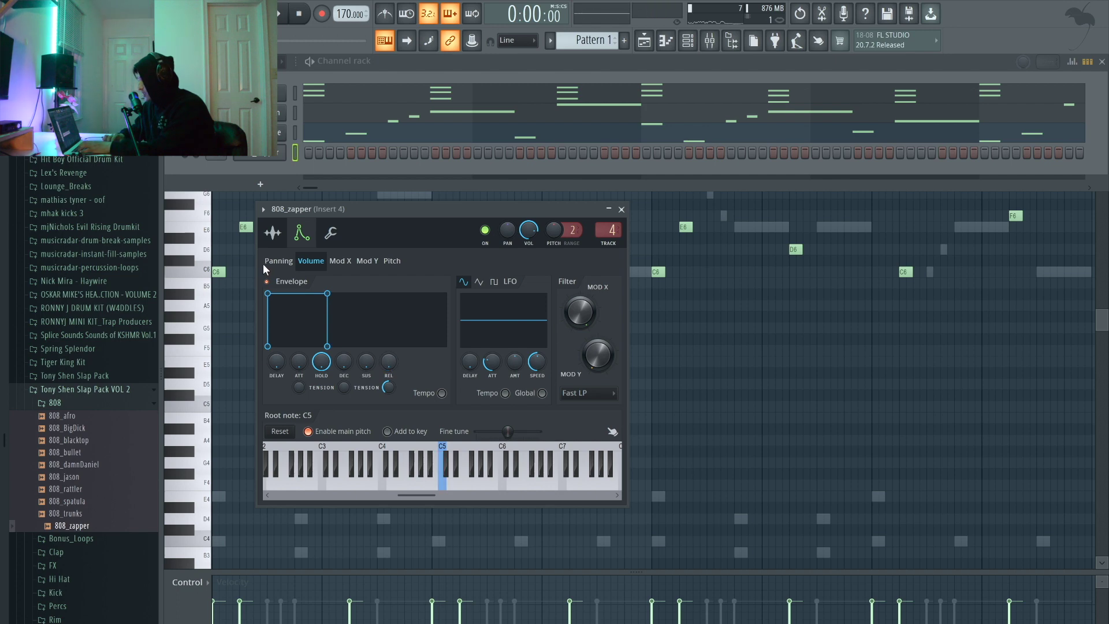
pyautogui.click(268, 282)
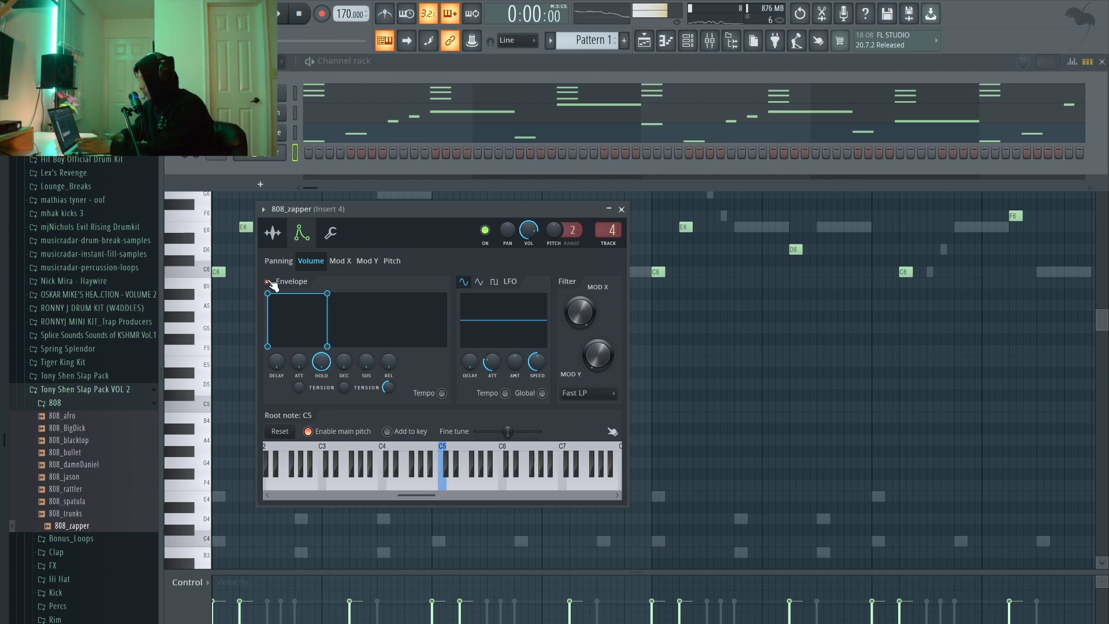
pyautogui.click(621, 210)
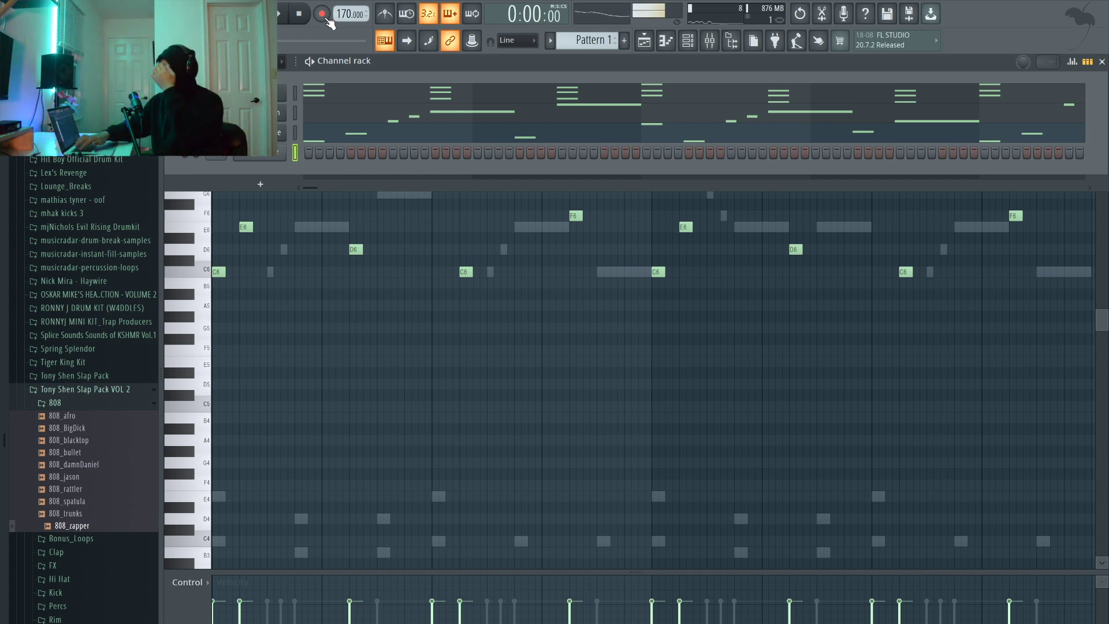
# Record the 808_zapper rhythm as notes and automation with the metronome on.
pyautogui.click(320, 153)
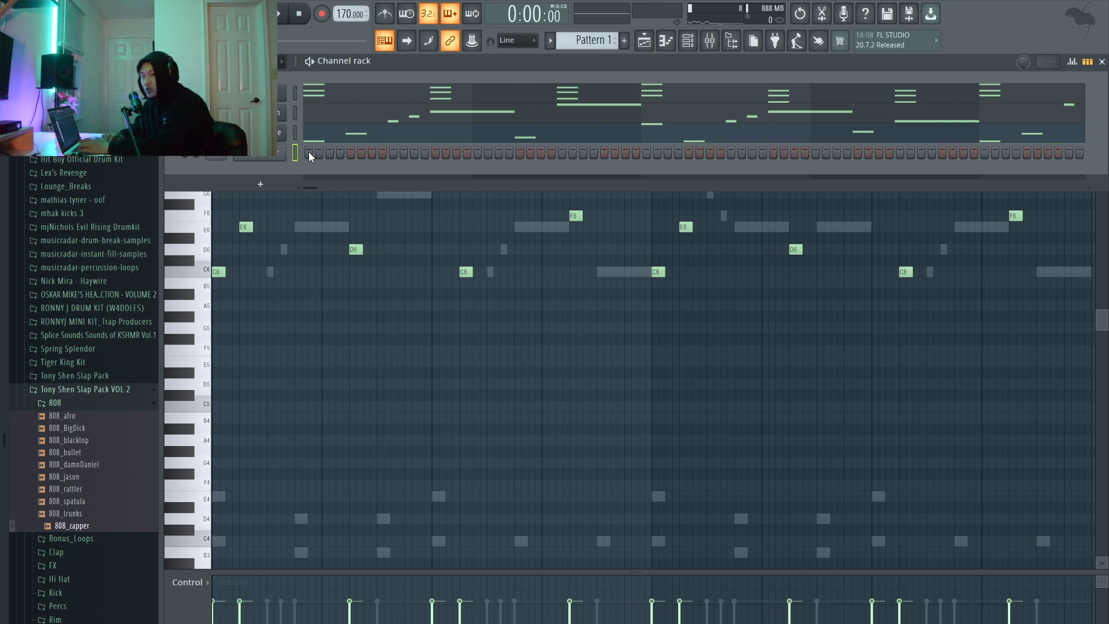
pyautogui.click(322, 15)
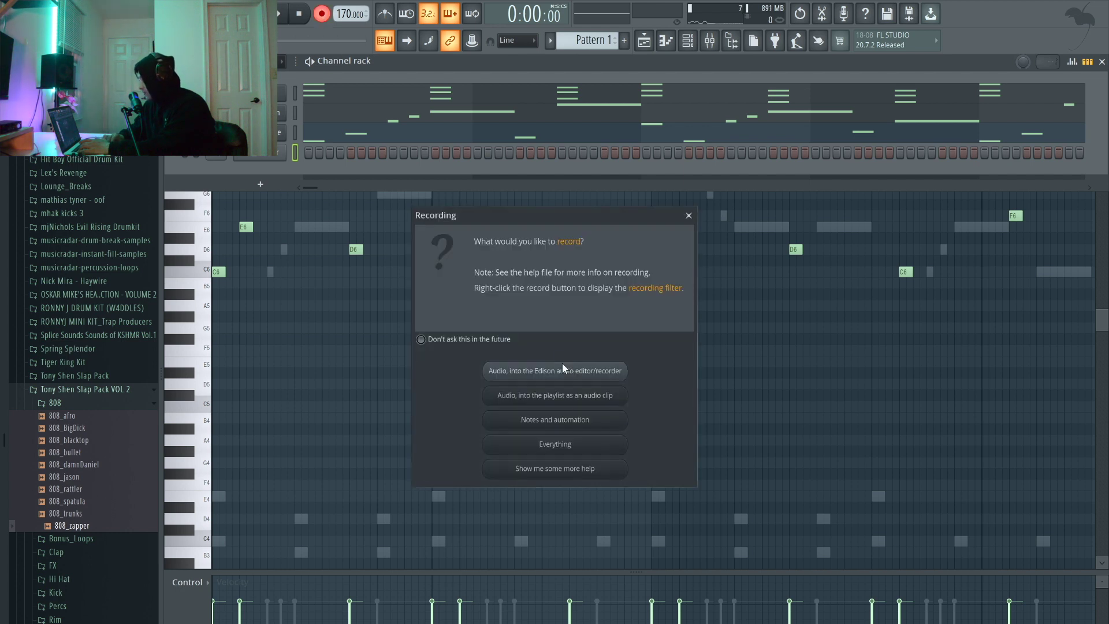
pyautogui.click(559, 420)
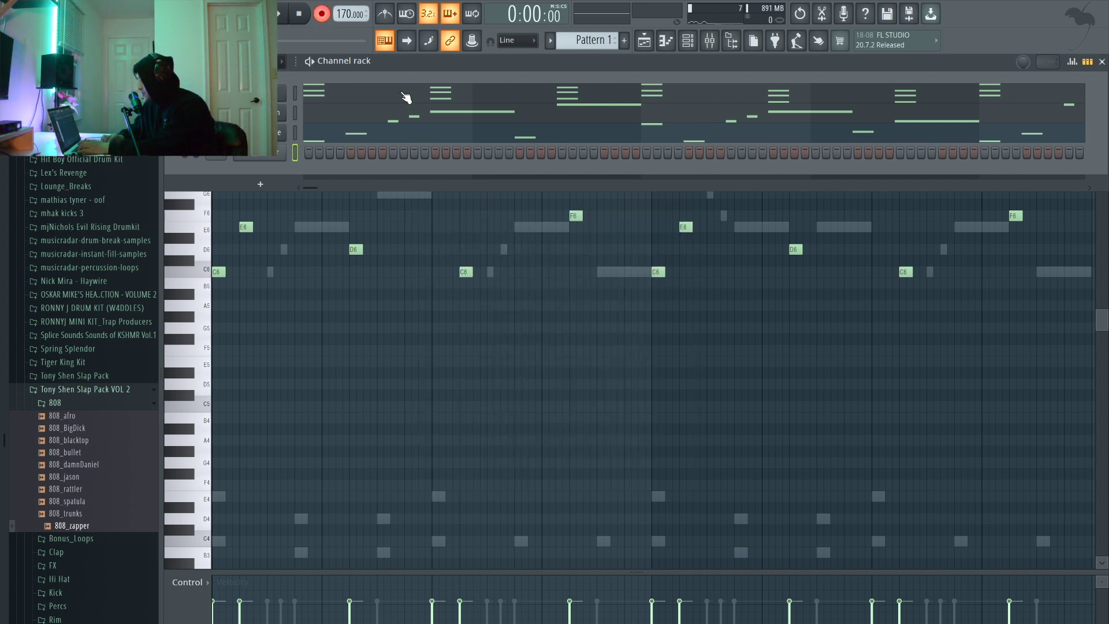
pyautogui.click(386, 15)
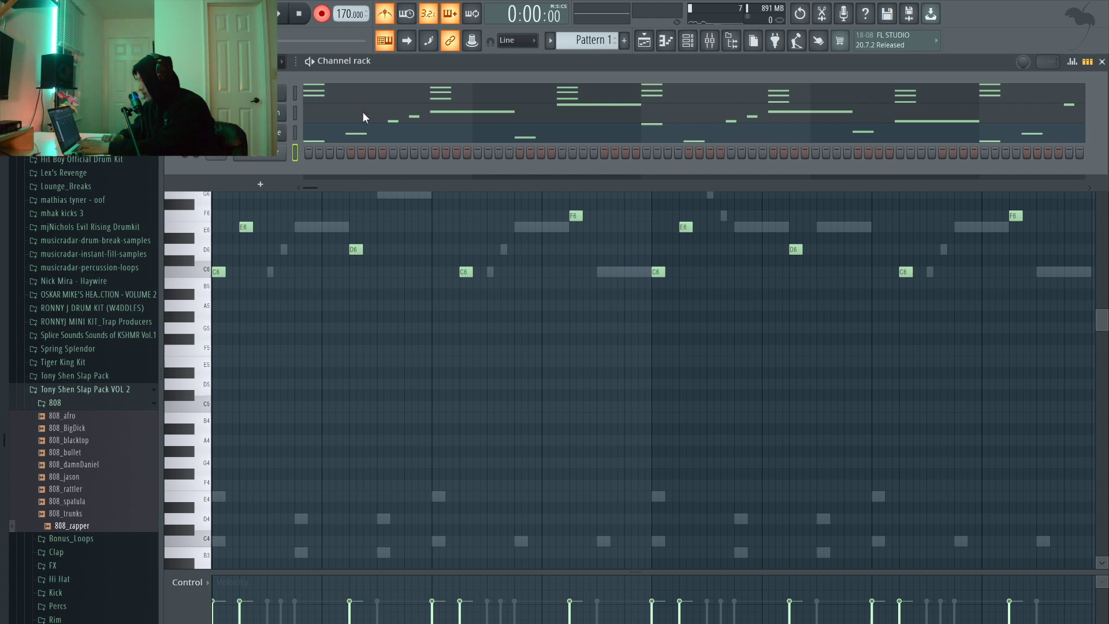
pyautogui.press('space')
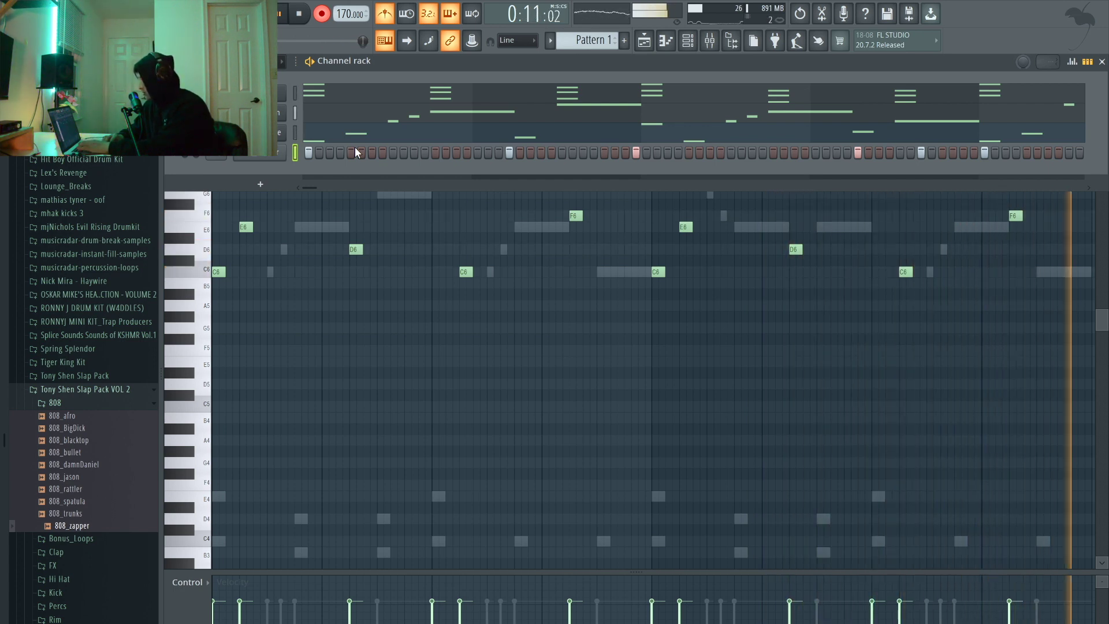
pyautogui.press('space')
# Quantize the recorded 808_zapper notes in the piano roll and make them legato, extending the last one to the start of bar 9.
pyautogui.click(387, 154)
pyautogui.scroll(-2, 383, 190)
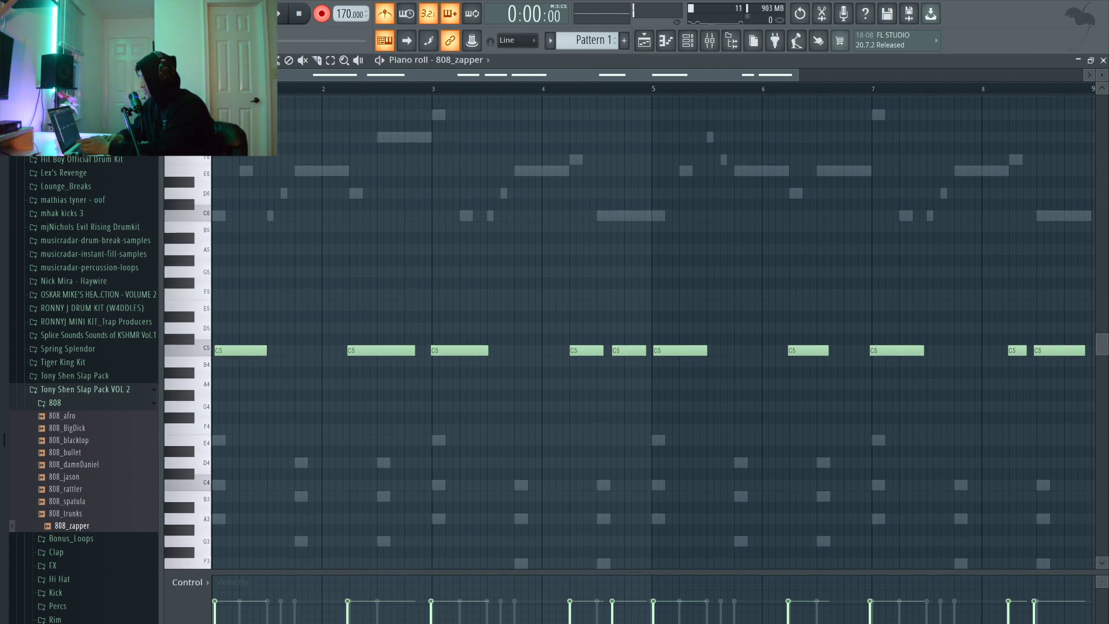
pyautogui.click(197, 60)
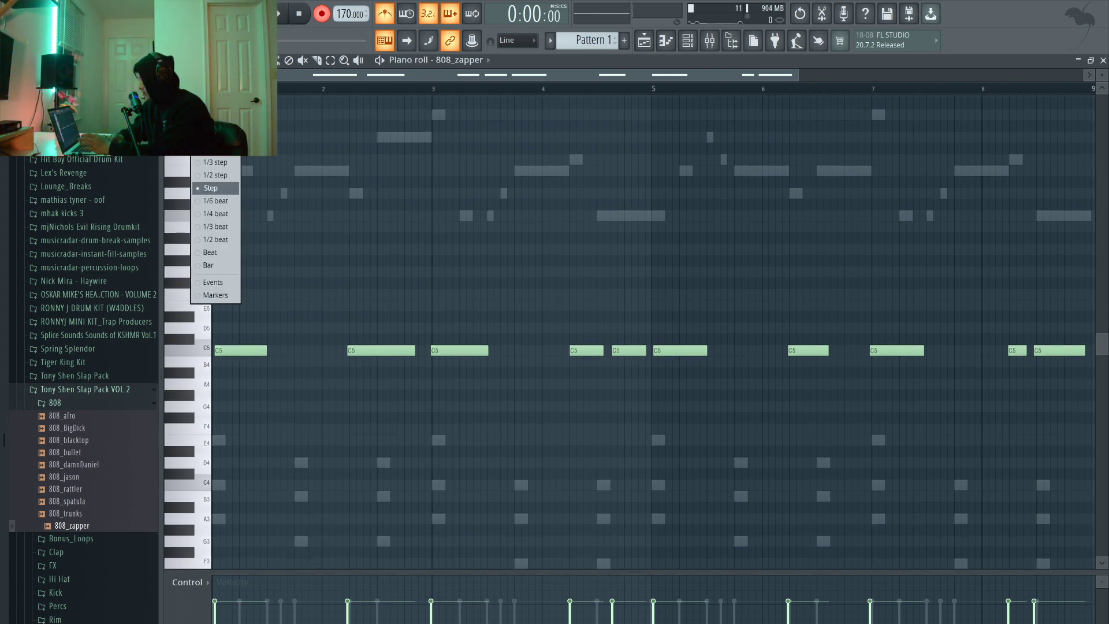
pyautogui.click(198, 60)
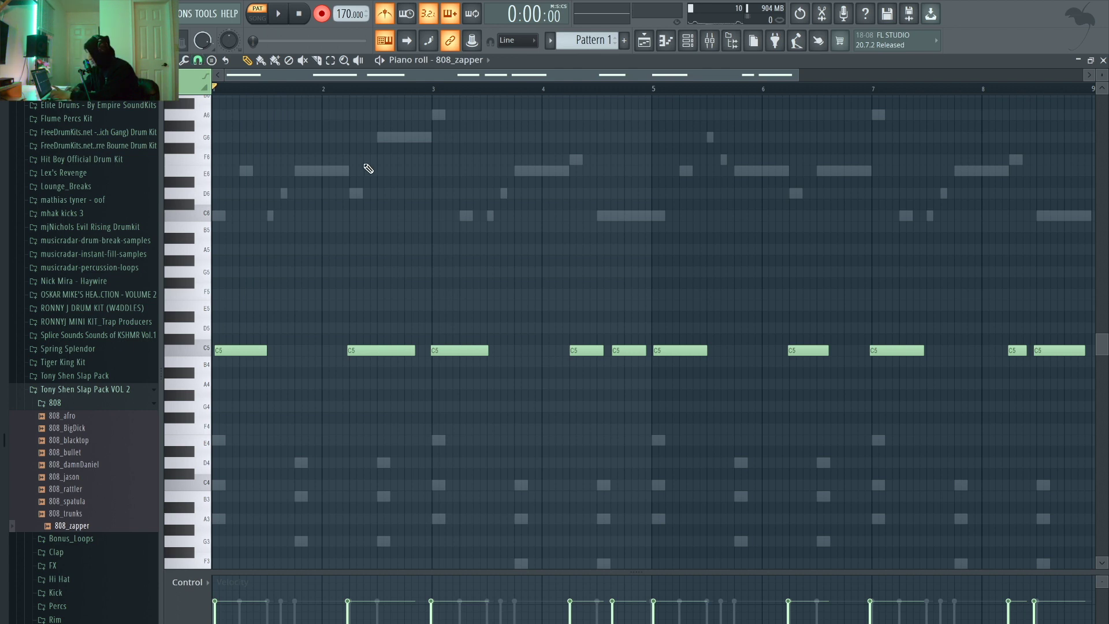
pyautogui.hotkey('ctrl', 'q')
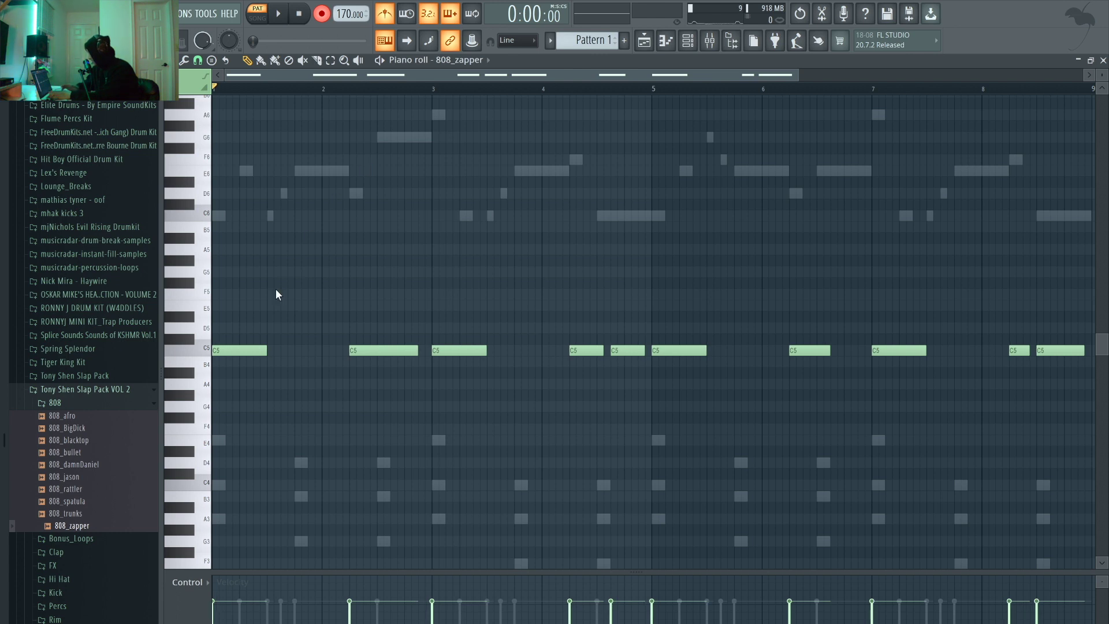
pyautogui.scroll(-2, 276, 294)
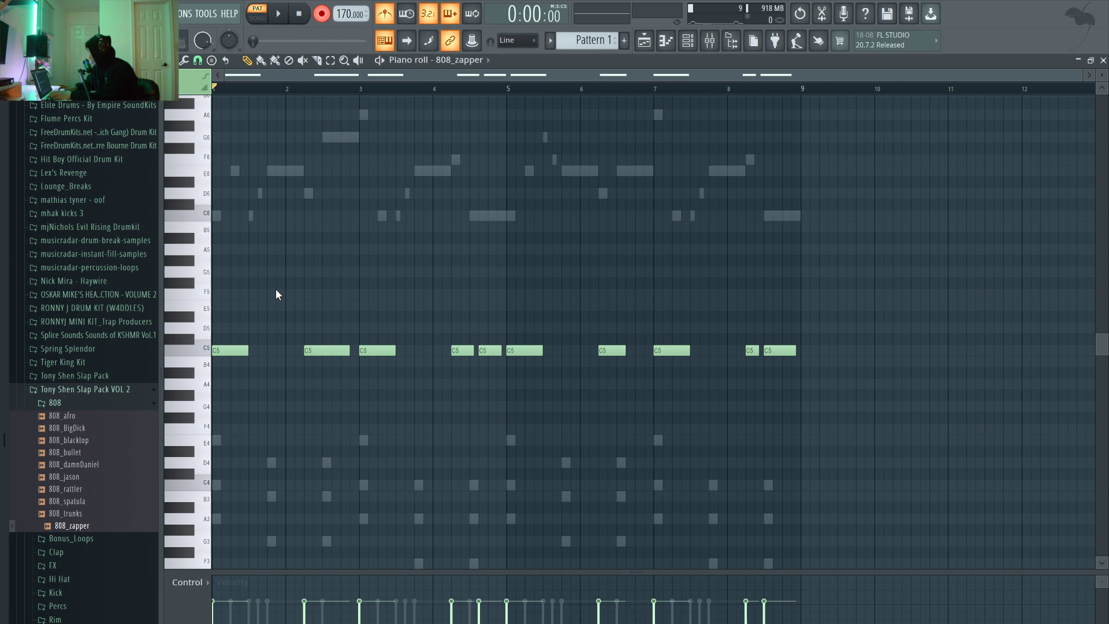
pyautogui.hotkey('ctrl', 'l')
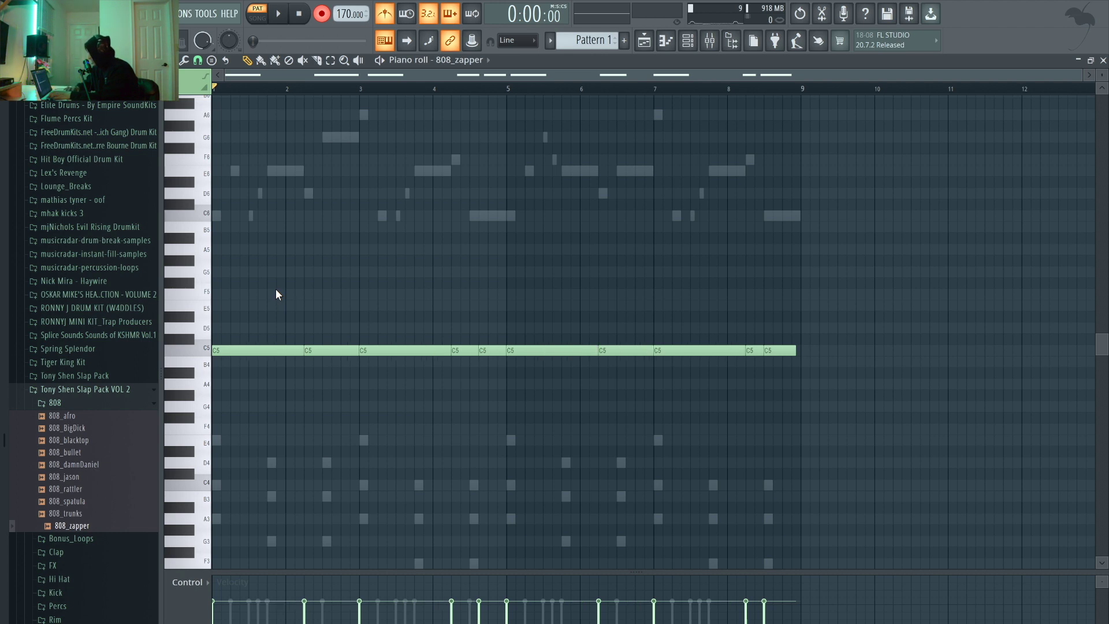
pyautogui.moveTo(798, 349); pyautogui.dragTo(801, 350)
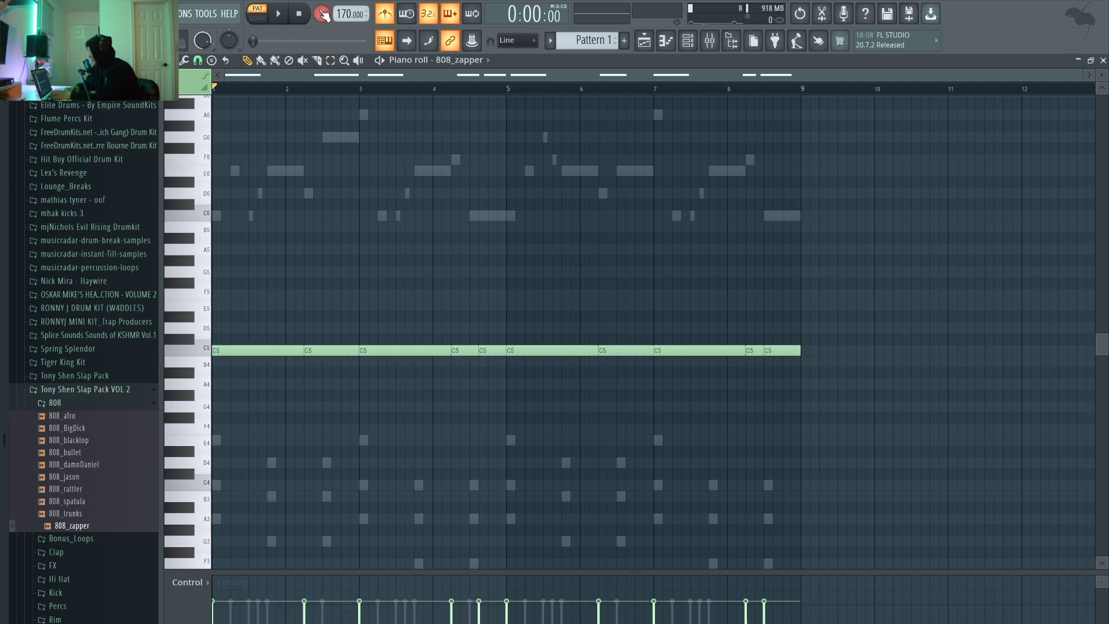
# Turn off recording and the metronome while playing back the quantized 808 line.
pyautogui.scroll(-3, 294, 268)
pyautogui.press('space')
pyautogui.scroll(2, 294, 268)
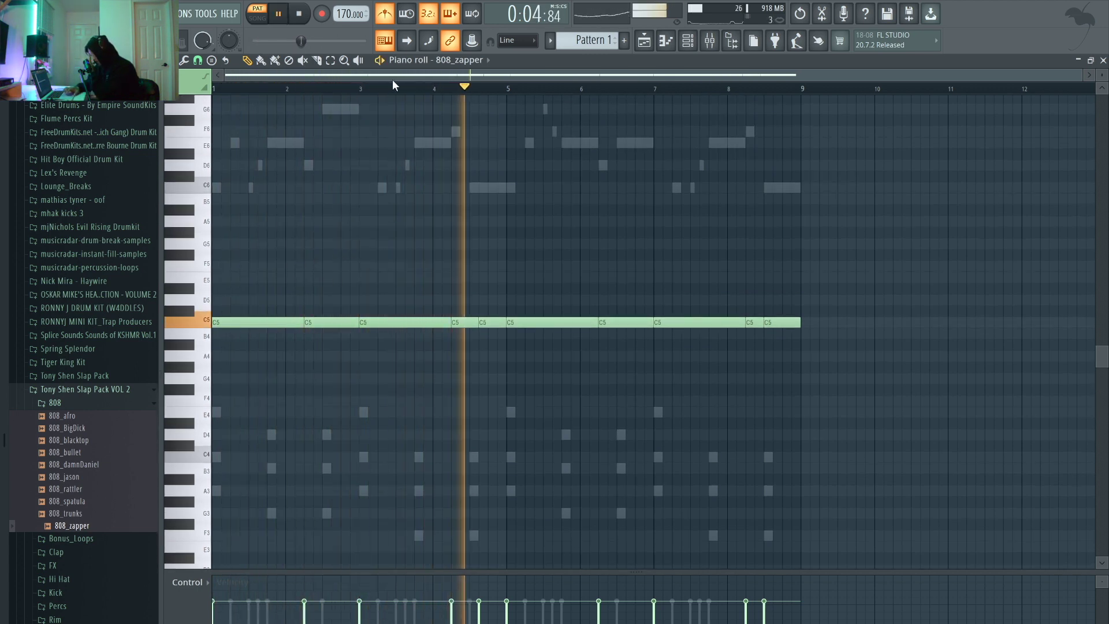
pyautogui.click(391, 18)
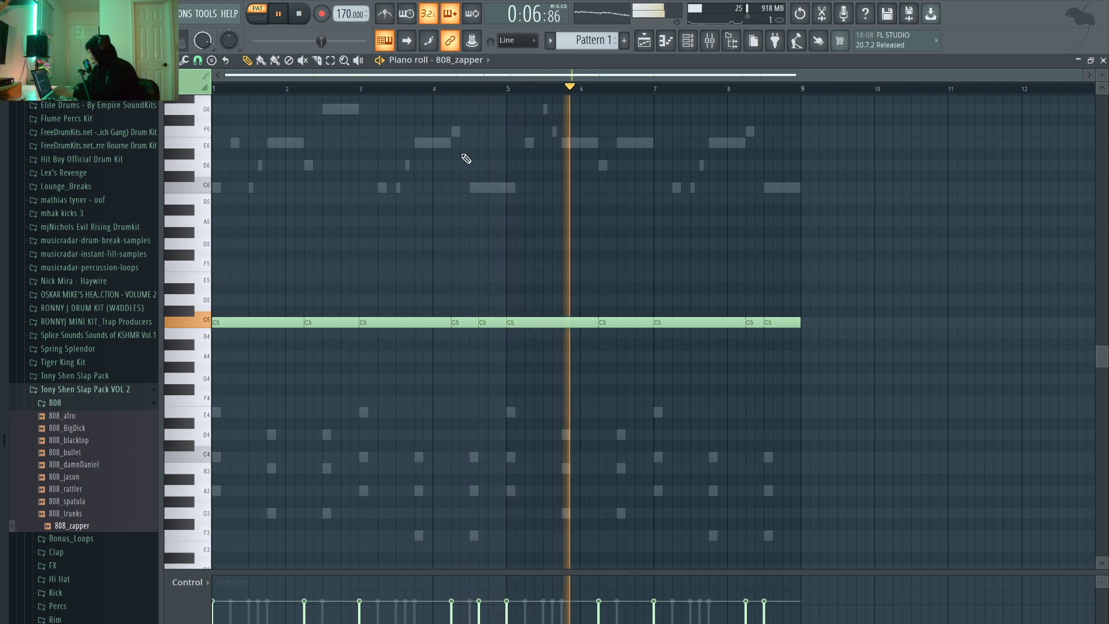
pyautogui.press('space')
pyautogui.scroll(-2, 303, 198)
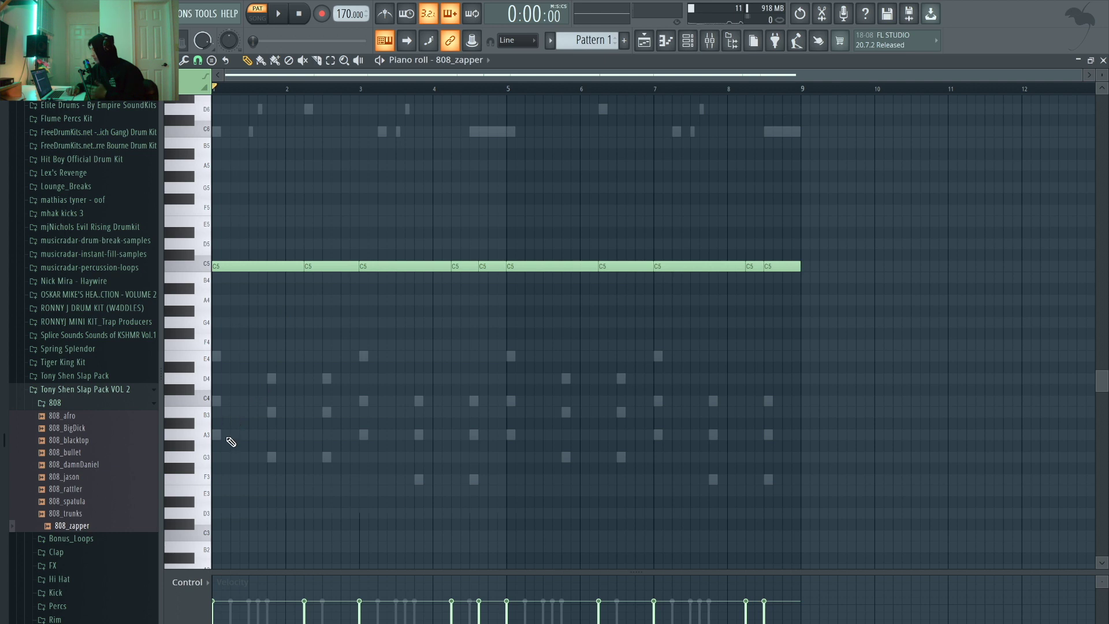
# Transpose all 808_zapper notes down three semitones to A4 and audition the start.
pyautogui.scroll(-3, 231, 442)
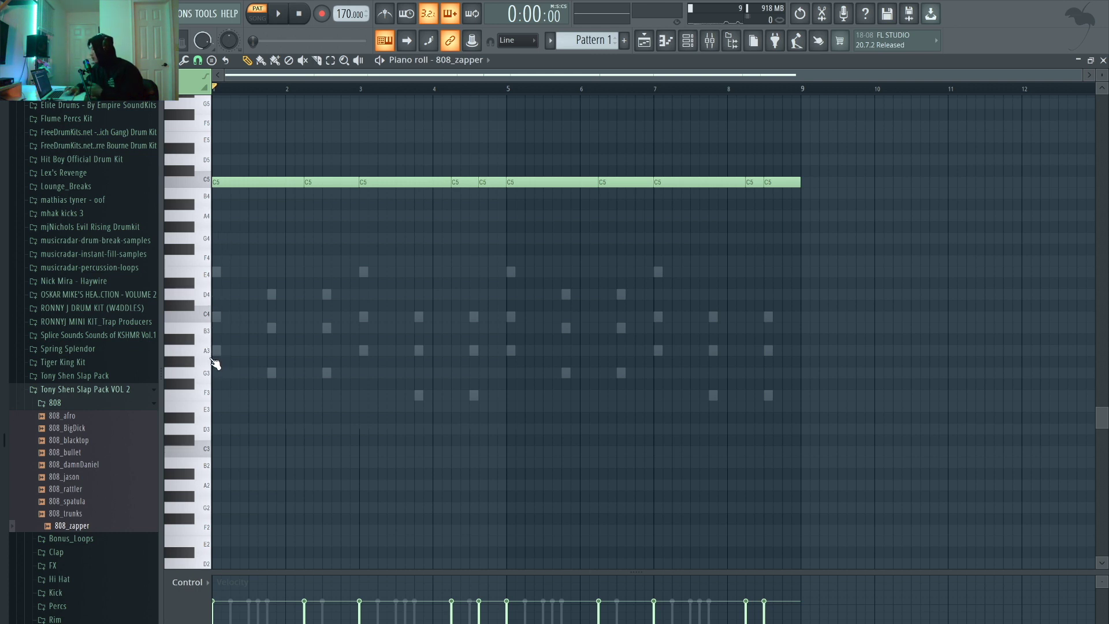
pyautogui.hotkey('shift', 'Down')
pyautogui.hotkey('shift', 'Down')
pyautogui.hotkey('shift', 'Down')
pyautogui.press('space')
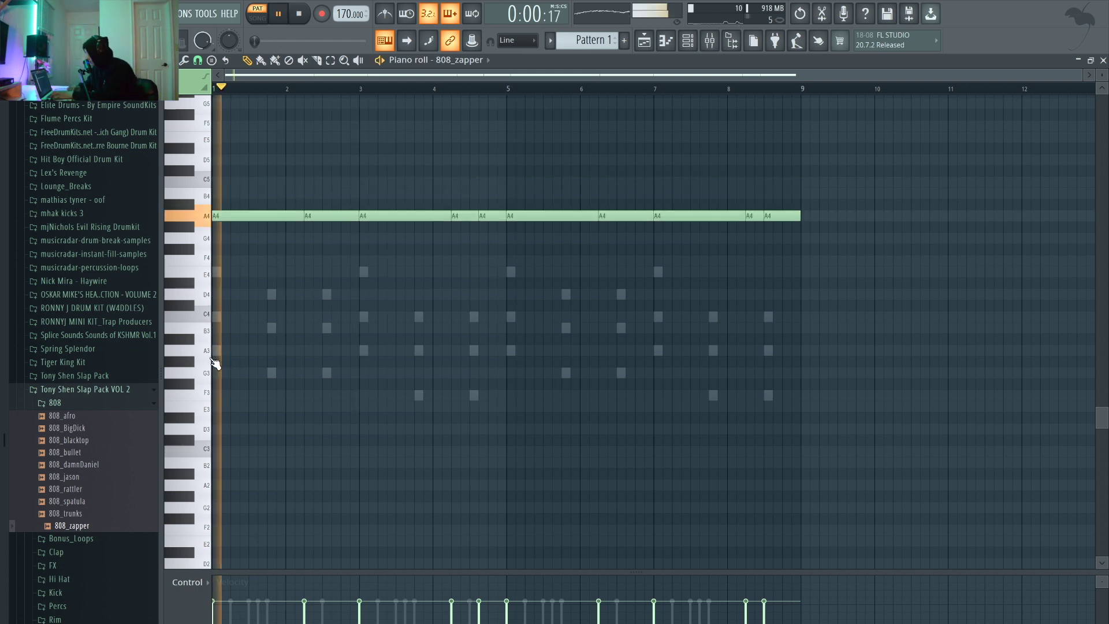
pyautogui.press('space')
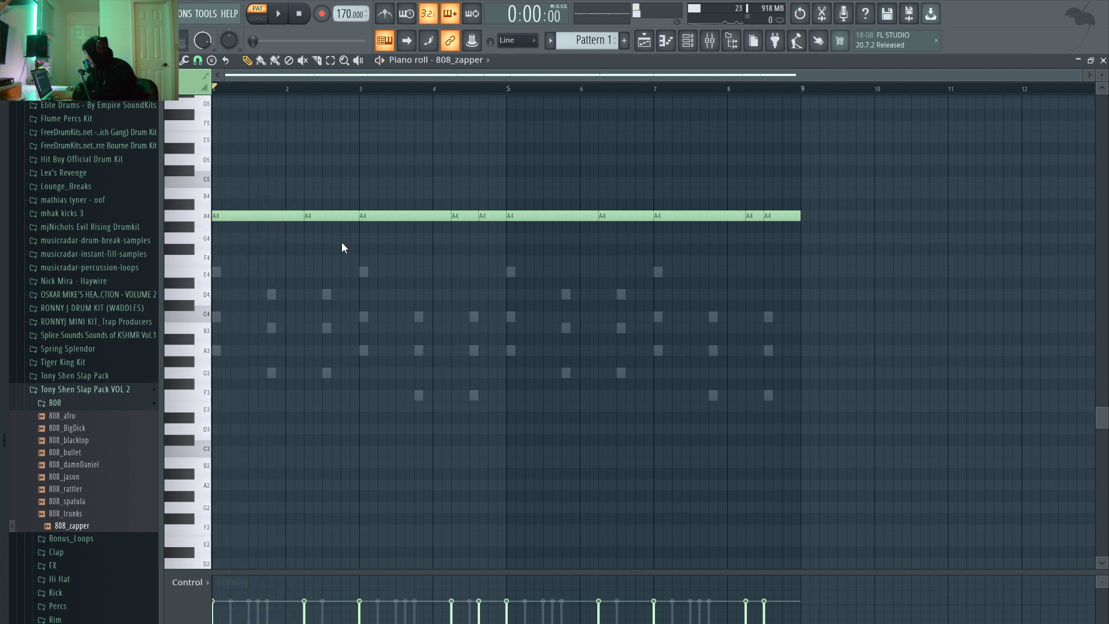
# Move the second 808 note, starting in bar 2, to G5 and play the bass line back.
pyautogui.hotkey('shift', 'Down')
pyautogui.hotkey('shift', 'Down')
pyautogui.press('space')
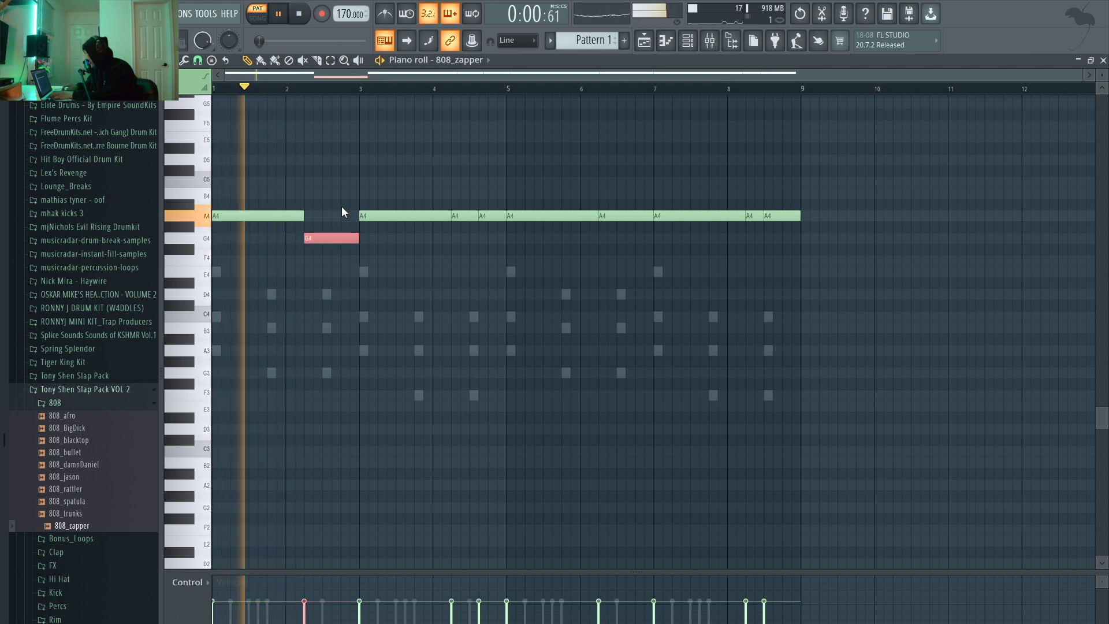
pyautogui.hotkey('ctrl', 'Up')
pyautogui.hotkey('ctrl', 'd')
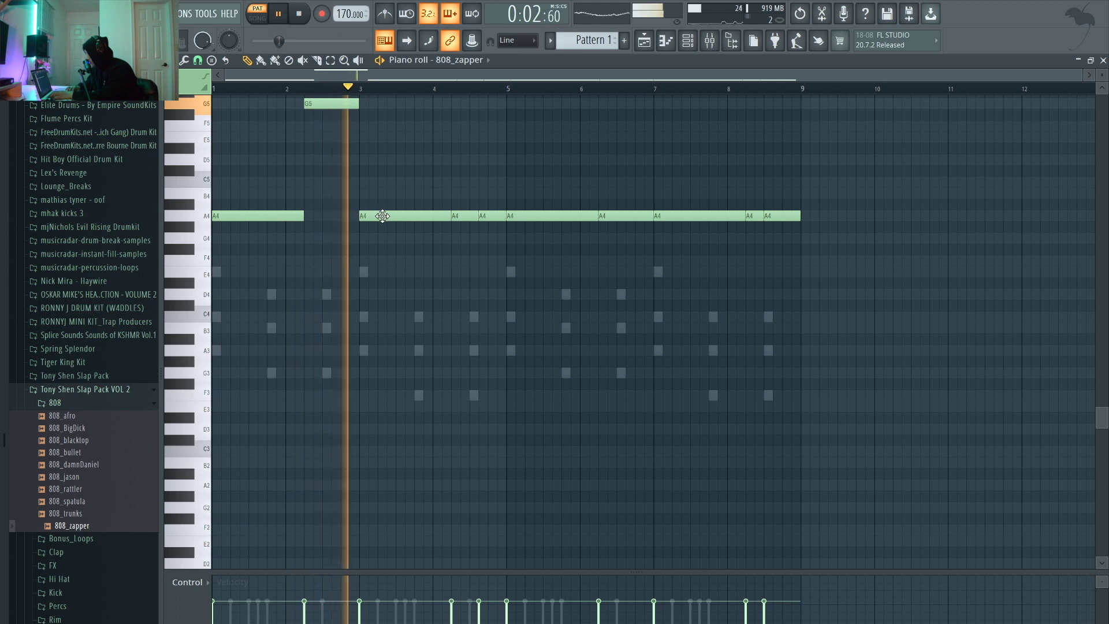
pyautogui.press('space')
pyautogui.press('space')
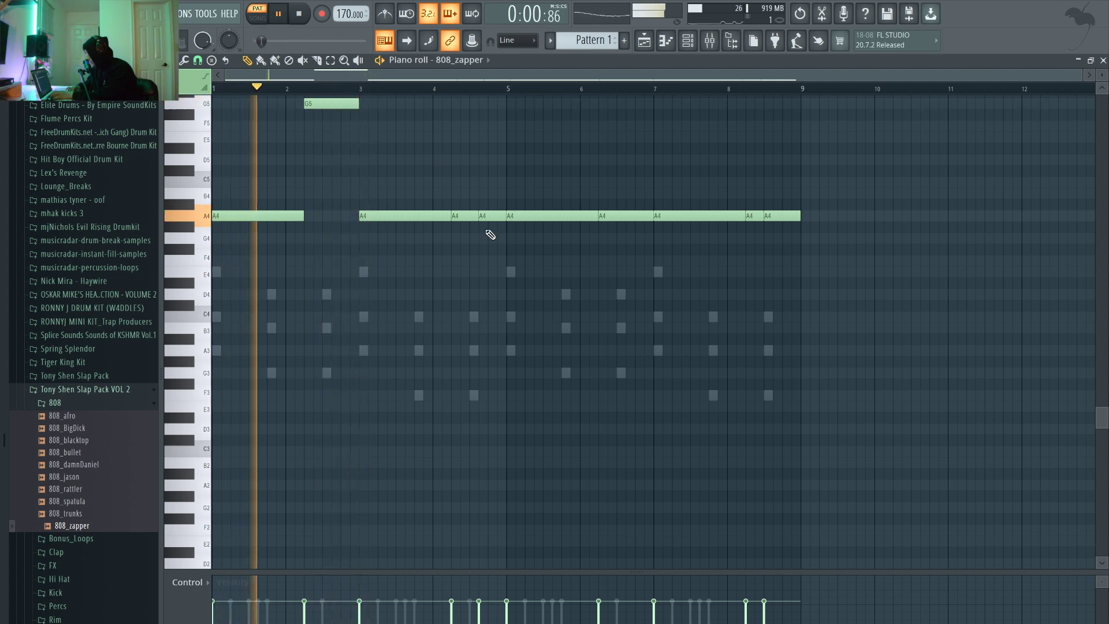
pyautogui.press('space')
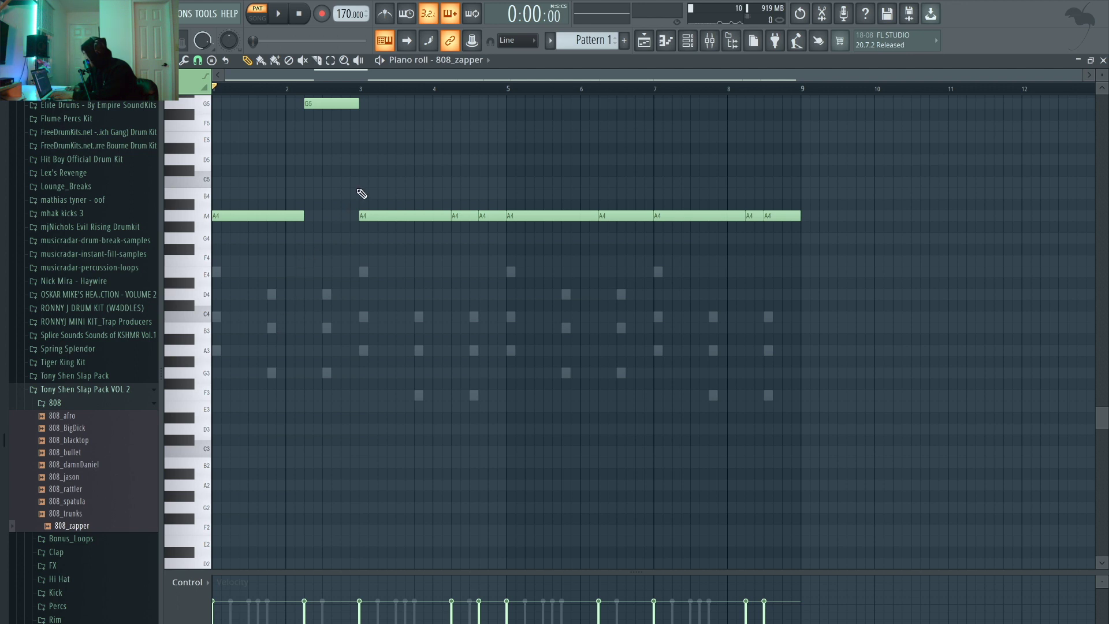
pyautogui.scroll(1, 361, 193)
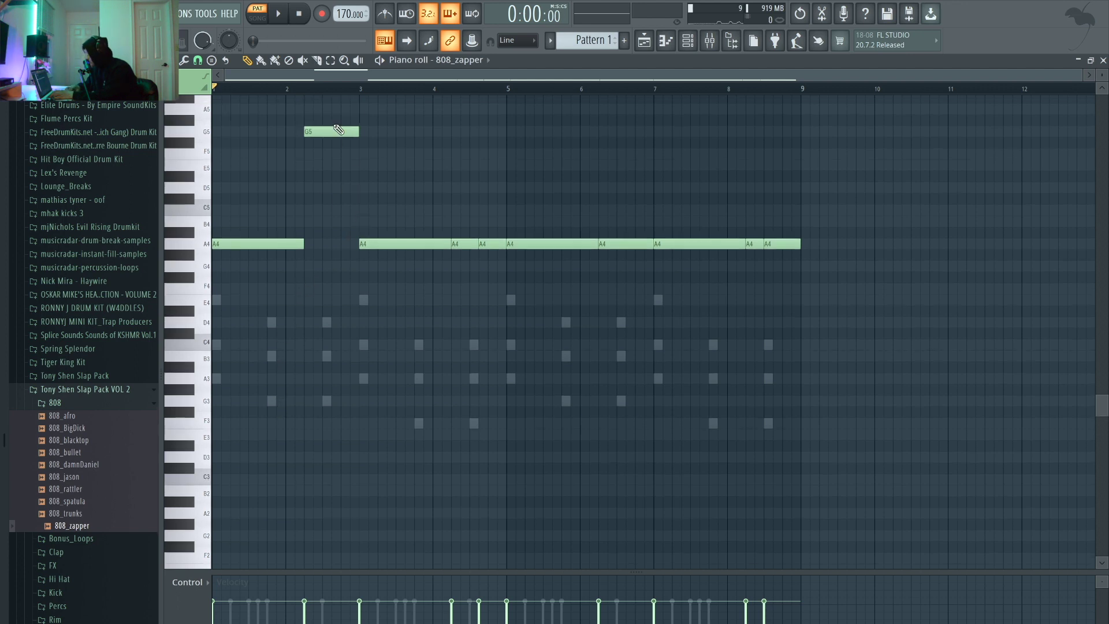
pyautogui.press('space')
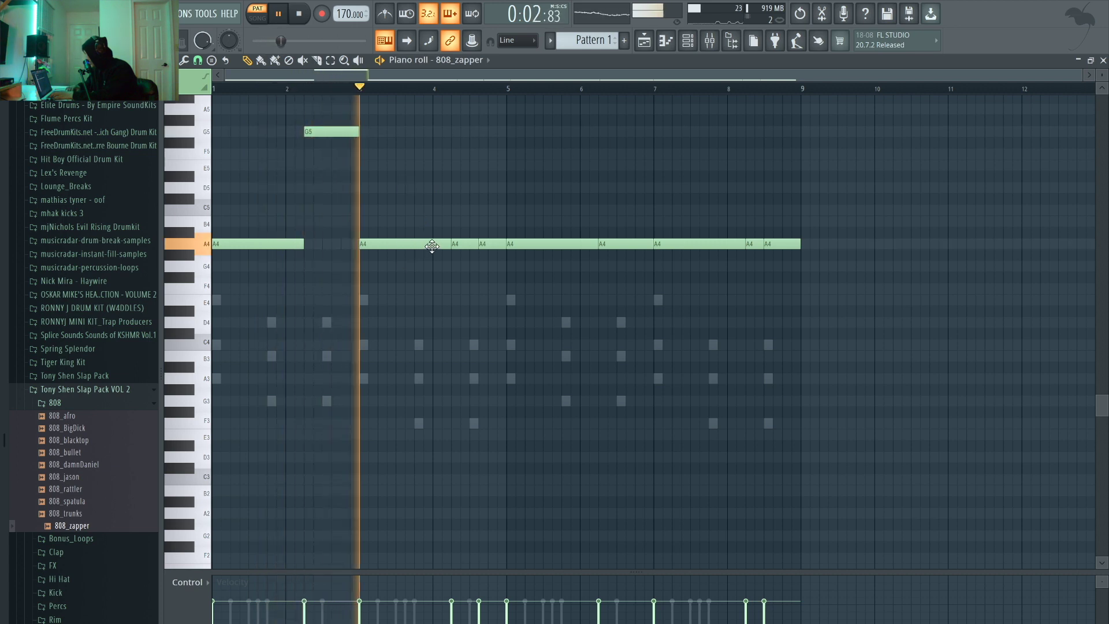
pyautogui.press('space')
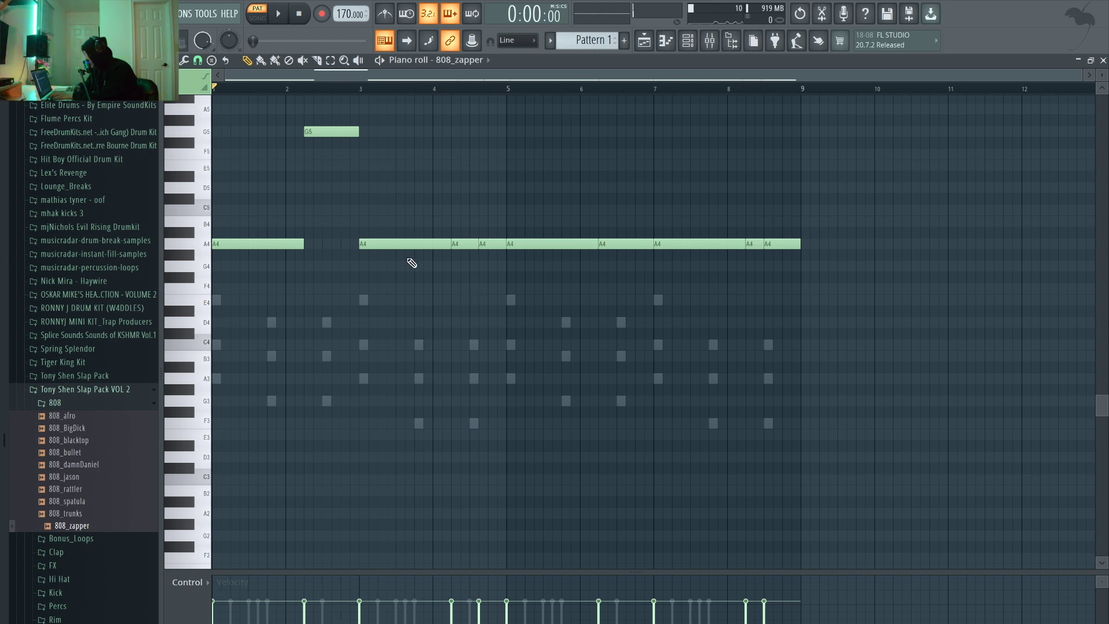
pyautogui.moveTo(406, 270); pyautogui.dragTo(397, 218)
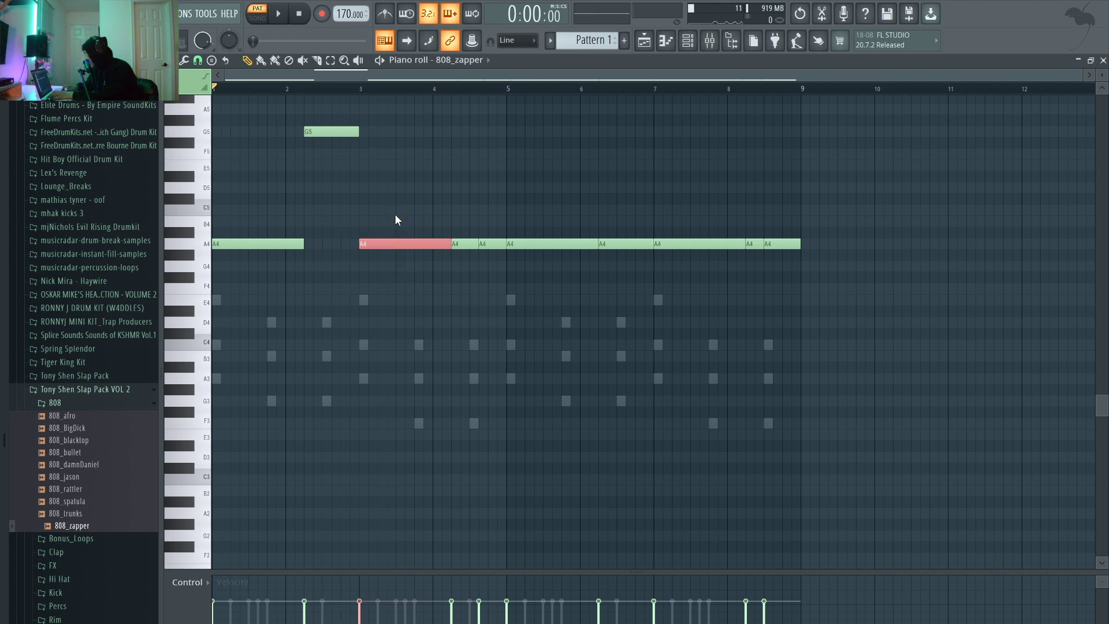
pyautogui.hotkey('shift', 'Up')
pyautogui.hotkey('shift', 'Up')
pyautogui.hotkey('shift', 'Up')
pyautogui.hotkey('shift', 'Down')
pyautogui.hotkey('shift', 'Down')
pyautogui.hotkey('shift', 'Down')
pyautogui.click(458, 276)
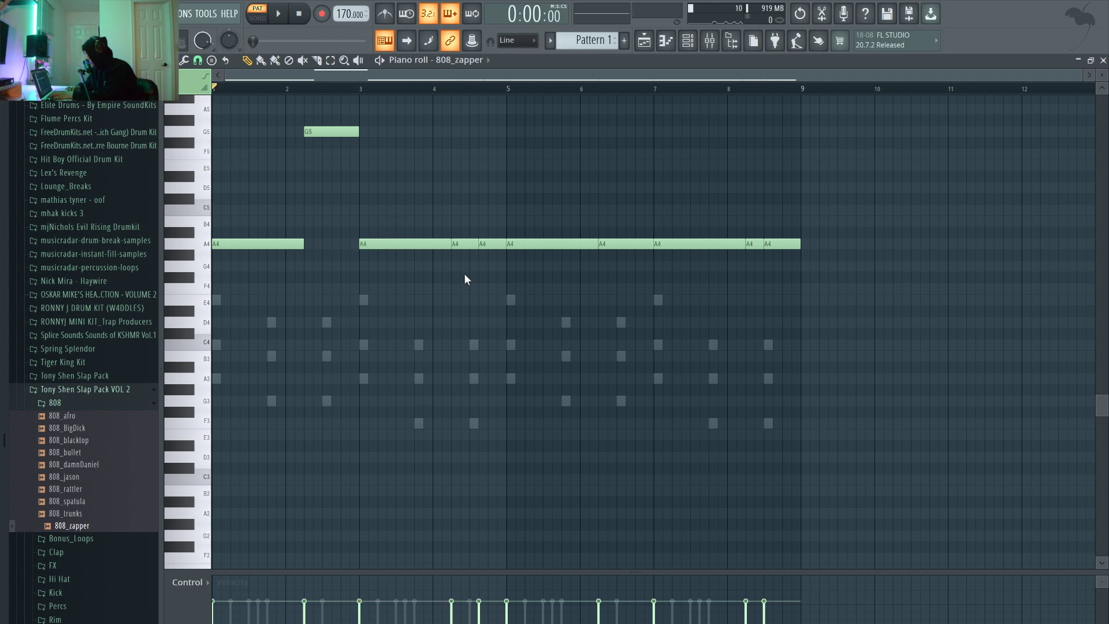
# Transpose the two short 808 notes in bar 4 up eight semitones to F5.
pyautogui.hotkey('shift', 'Up')
pyautogui.hotkey('shift', 'Up')
pyautogui.hotkey('shift', 'Up')
pyautogui.hotkey('shift', 'Up')
pyautogui.hotkey('shift', 'Up')
pyautogui.hotkey('shift', 'Up')
pyautogui.hotkey('shift', 'Up')
pyautogui.hotkey('shift', 'Up')
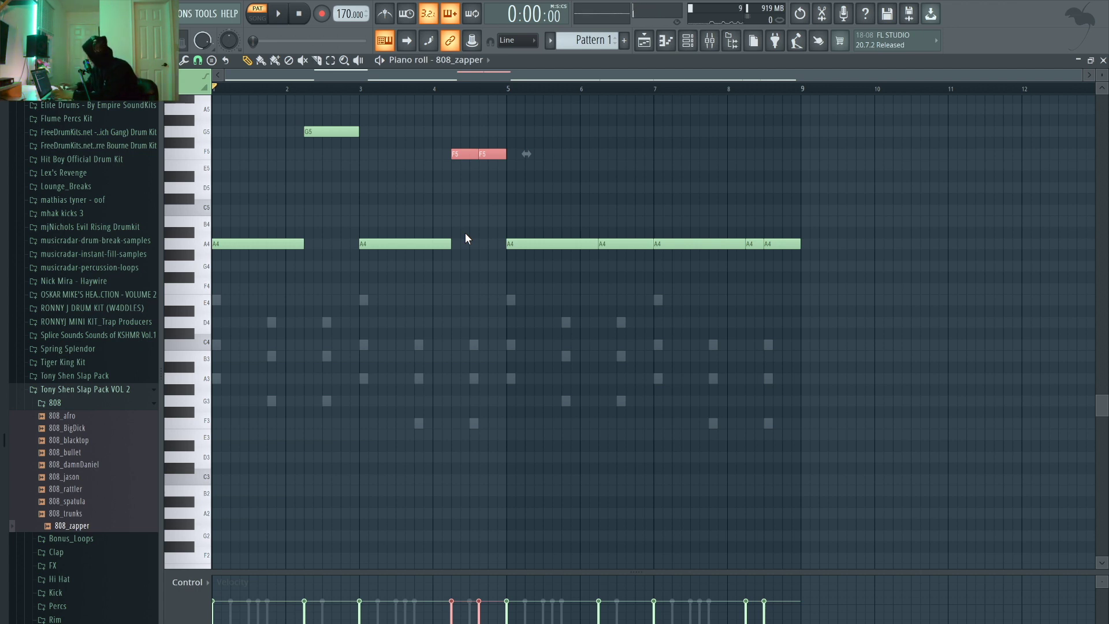
pyautogui.hotkey('ctrl', 'd')
# Transpose the 808 note in bar 6 up ten semitones to G5 during playback.
pyautogui.press('space')
pyautogui.moveTo(611, 253); pyautogui.dragTo(634, 237)
pyautogui.hotkey('shift', 'Up')
pyautogui.hotkey('shift', 'Up')
pyautogui.hotkey('shift', 'Up')
pyautogui.hotkey('shift', 'Up')
pyautogui.hotkey('shift', 'Up')
pyautogui.hotkey('shift', 'Up')
pyautogui.hotkey('shift', 'Up')
pyautogui.hotkey('shift', 'Up')
pyautogui.hotkey('shift', 'Up')
pyautogui.hotkey('shift', 'Up')
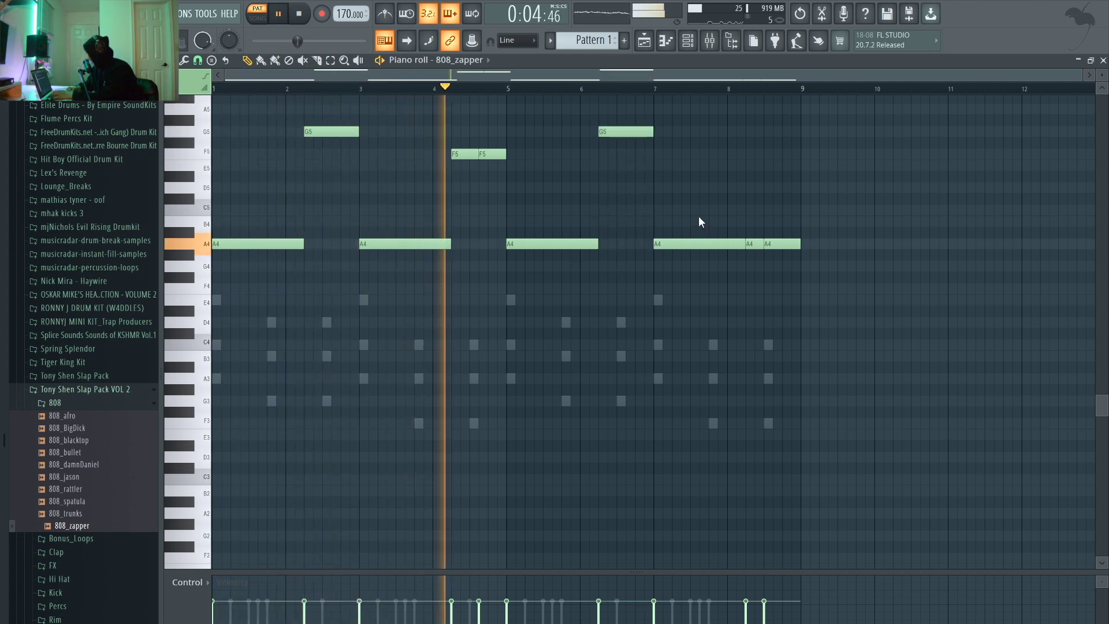
# Transpose the last two 808 notes in bar 8 up eight semitones to F5.
pyautogui.moveTo(806, 248); pyautogui.dragTo(759, 243)
pyautogui.hotkey('shift', 'Up')
pyautogui.hotkey('shift', 'Up')
pyautogui.hotkey('shift', 'Up')
pyautogui.hotkey('shift', 'Up')
pyautogui.hotkey('shift', 'Up')
pyautogui.hotkey('shift', 'Up')
pyautogui.hotkey('shift', 'Up')
pyautogui.hotkey('shift', 'Up')
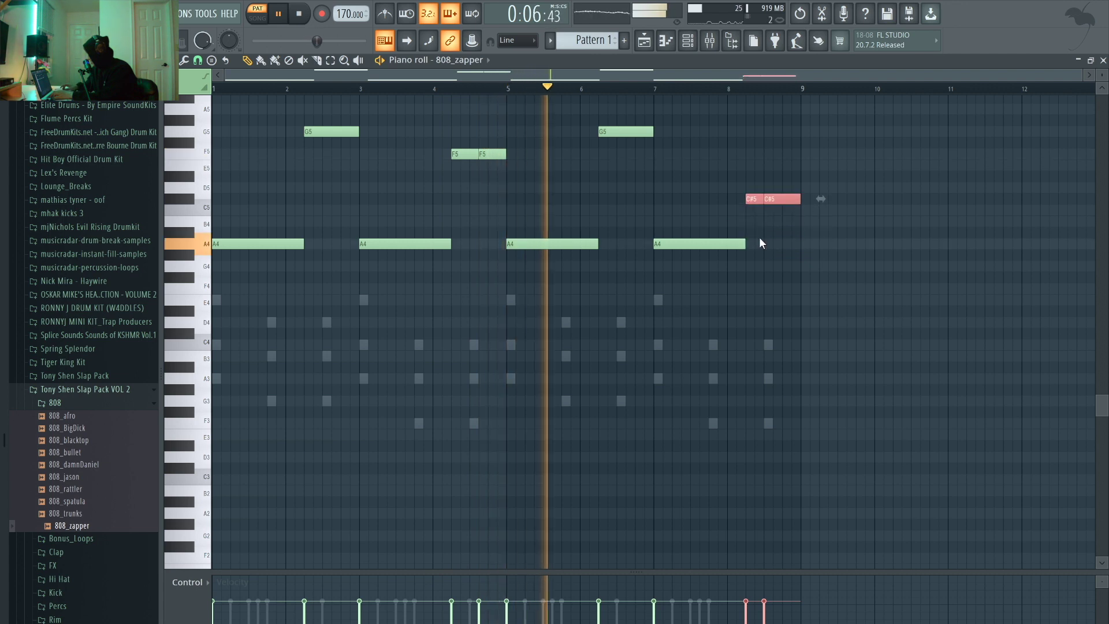
pyautogui.hotkey('ctrl', 'd')
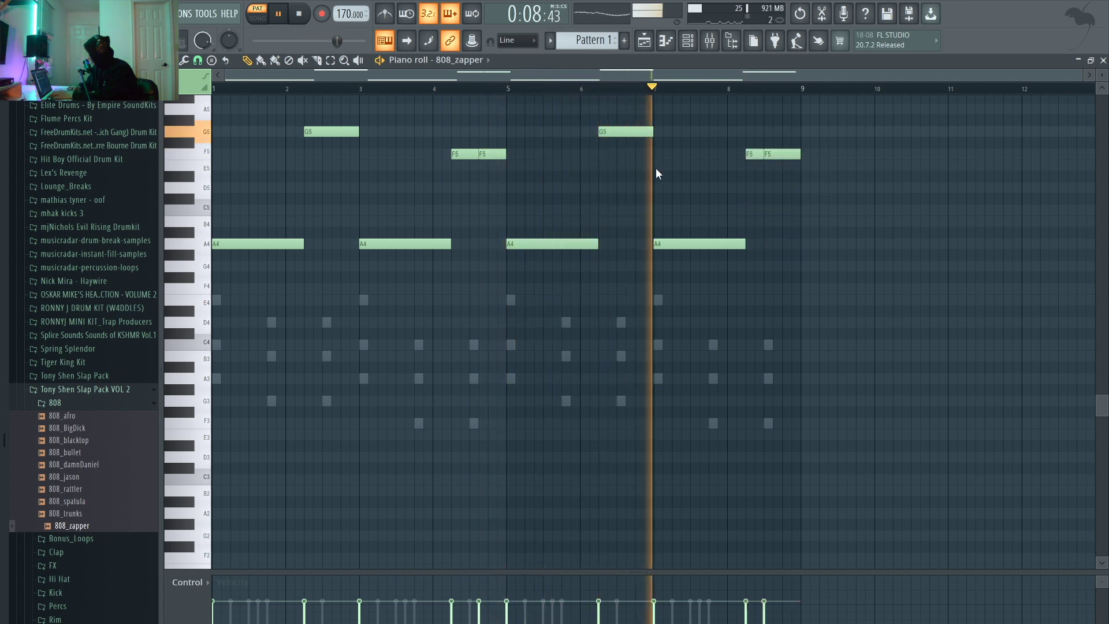
# Stop playback and add clap_herb from the pack's Clap folder as a new channel below 808_zapper.
pyautogui.click(687, 40)
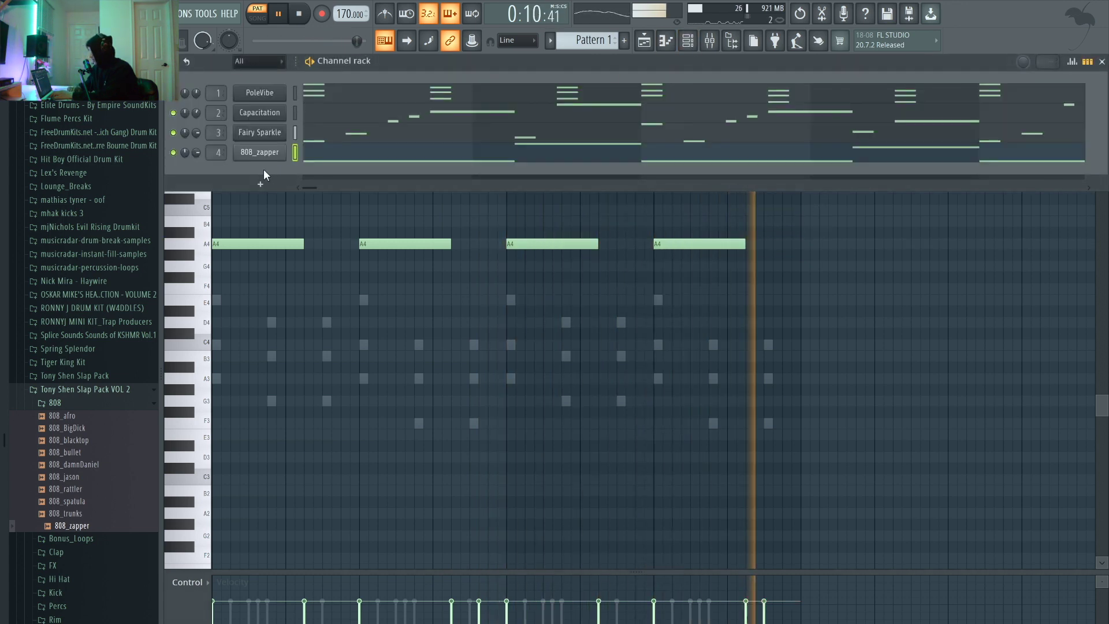
pyautogui.press('space')
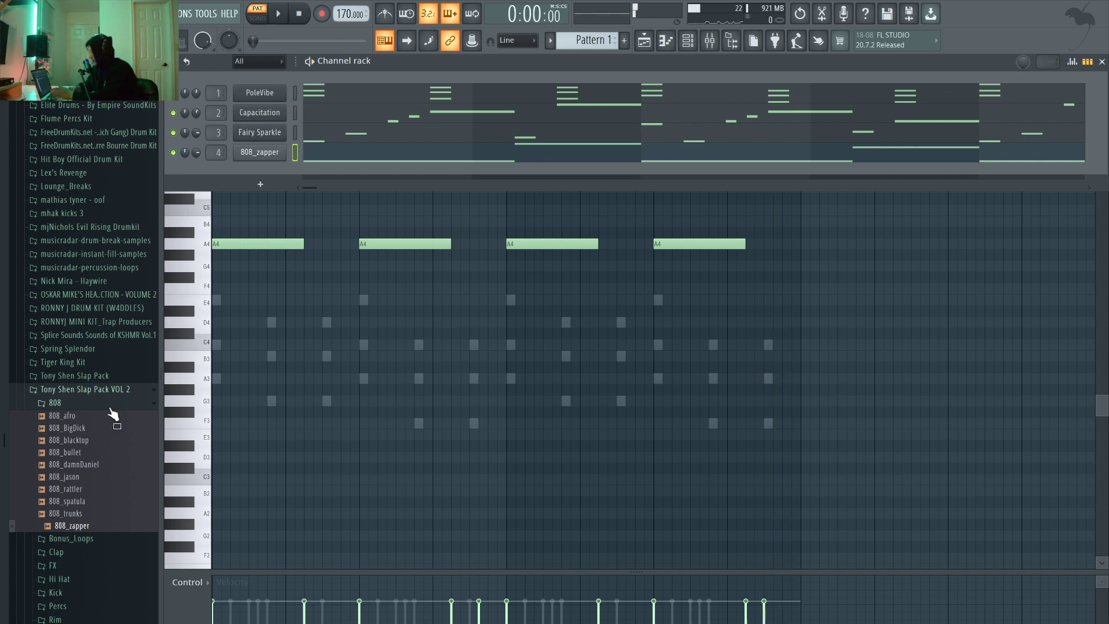
pyautogui.click(84, 406)
pyautogui.click(90, 434)
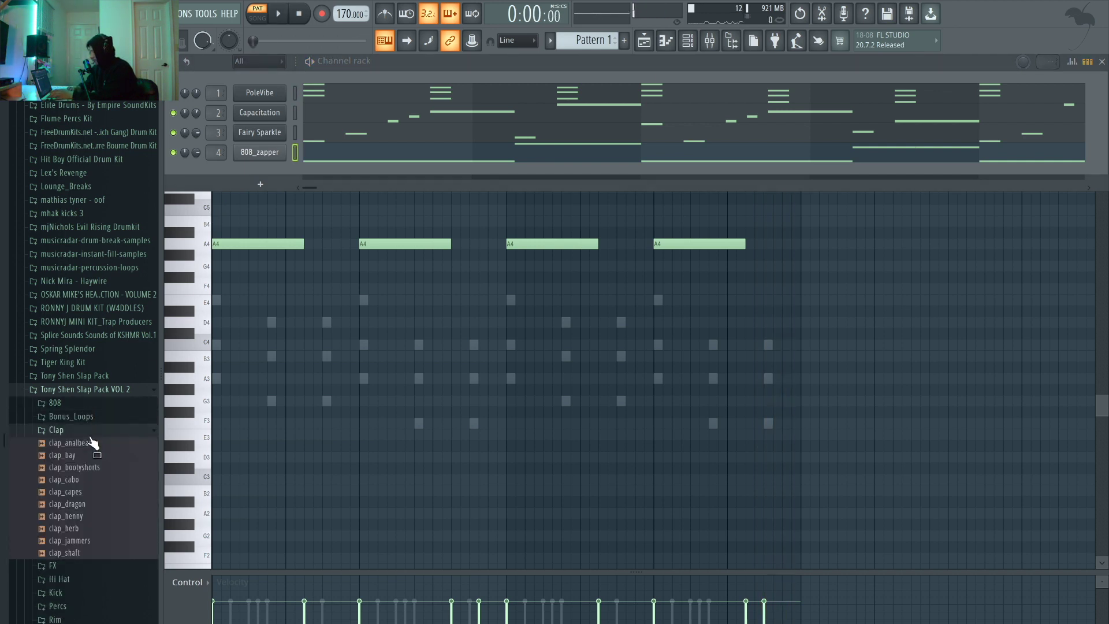
pyautogui.moveTo(69, 527); pyautogui.dragTo(251, 162)
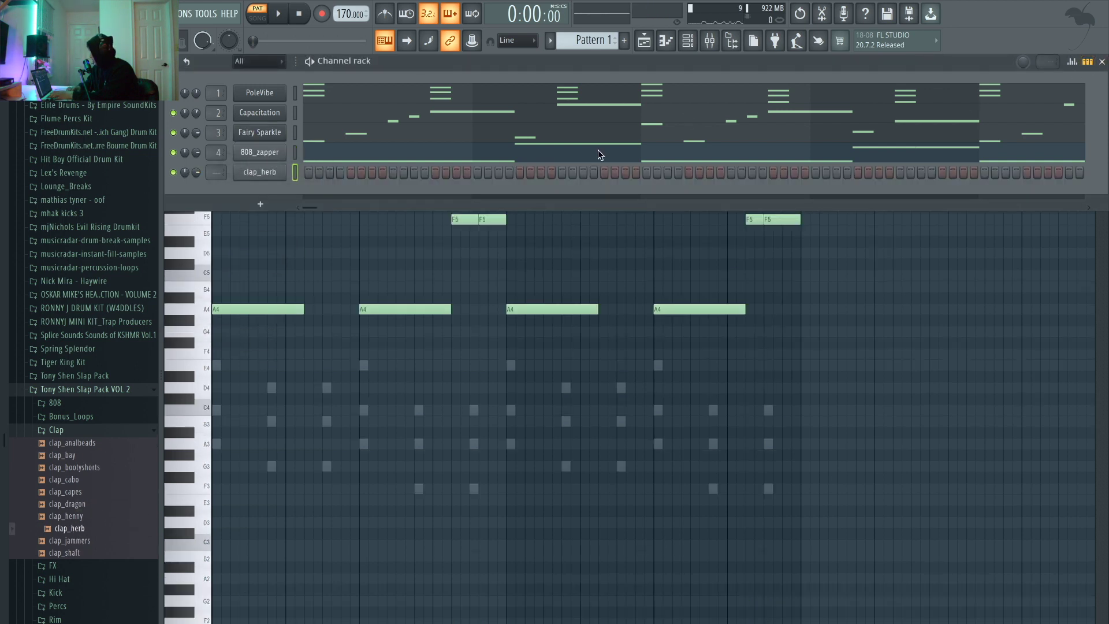
# Place clap_herb hits on beat 3 of bars 1 to 4 and duplicate them across bars 5 to 8.
pyautogui.press('space')
pyautogui.click(393, 172)
pyautogui.click(562, 172)
pyautogui.click(730, 172)
pyautogui.click(900, 173)
pyautogui.press('space')
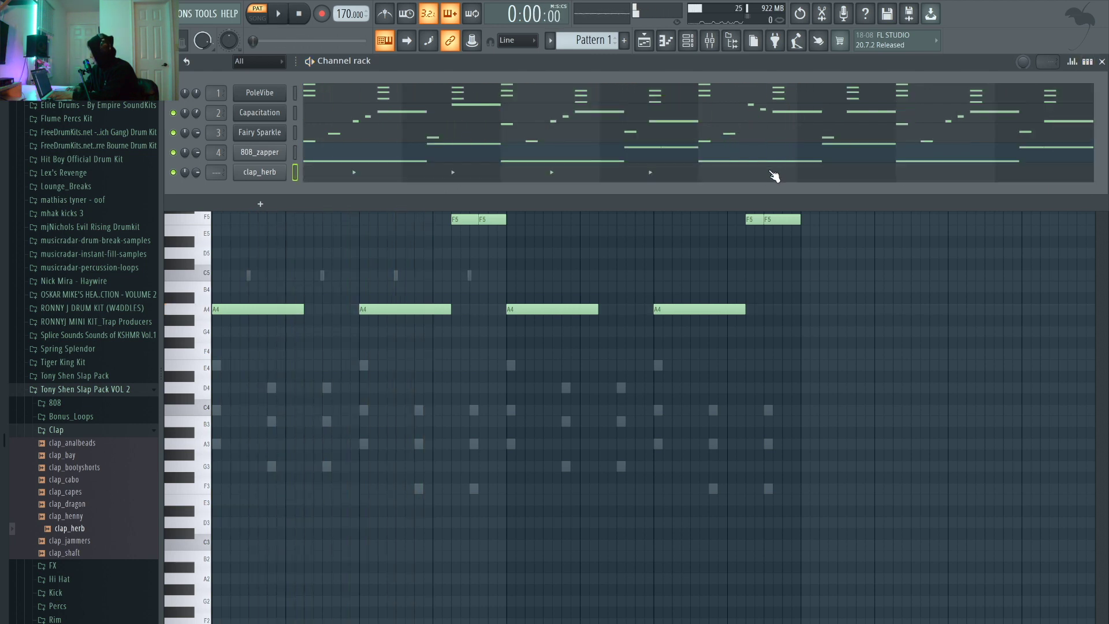
pyautogui.press('F7')
pyautogui.moveTo(721, 326); pyautogui.dragTo(242, 260)
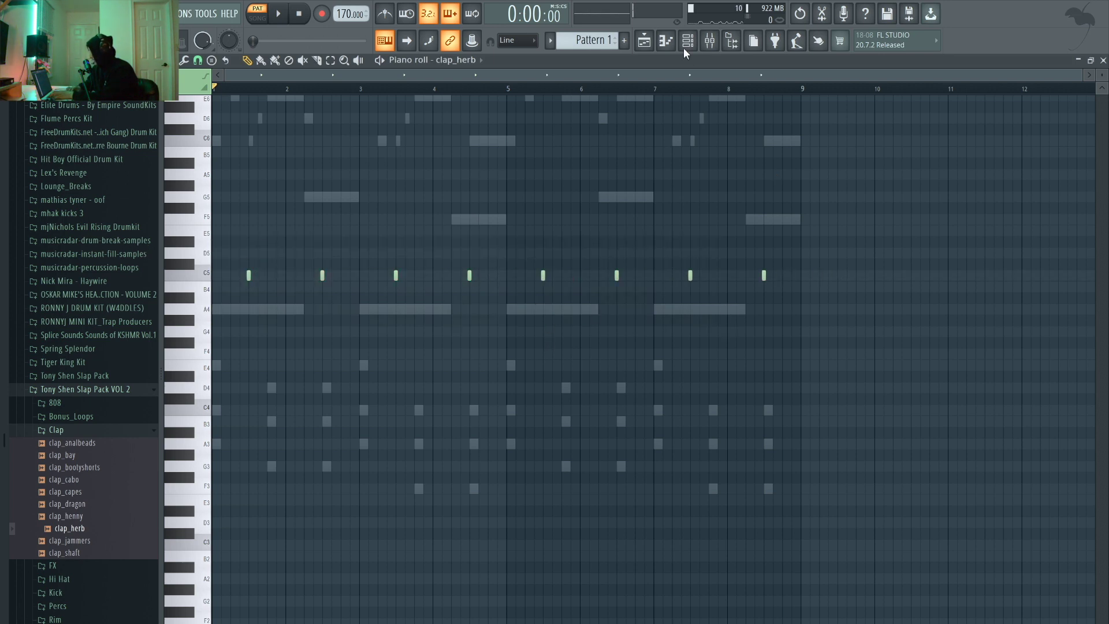
# Play the pattern to hear the claps against the melodies and the 808.
pyautogui.click(707, 46)
pyautogui.press('space')
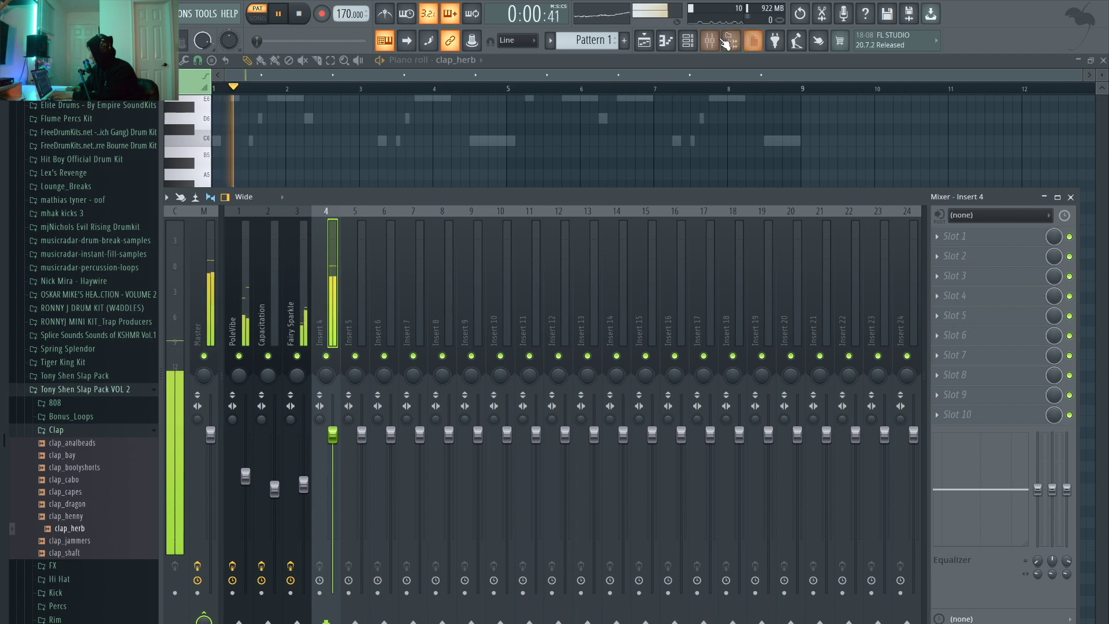
pyautogui.click(708, 42)
pyautogui.click(696, 44)
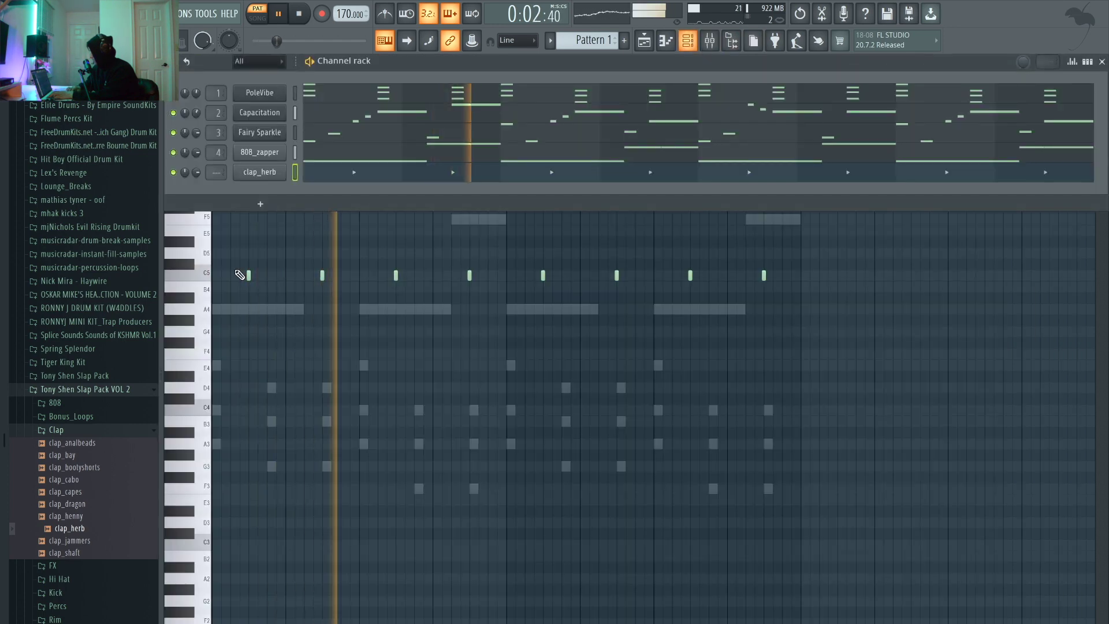
# Stop playback and add closed_hat_chest from the pack's Closed hi-hat folder as a new channel below clap_herb.
pyautogui.click(98, 434)
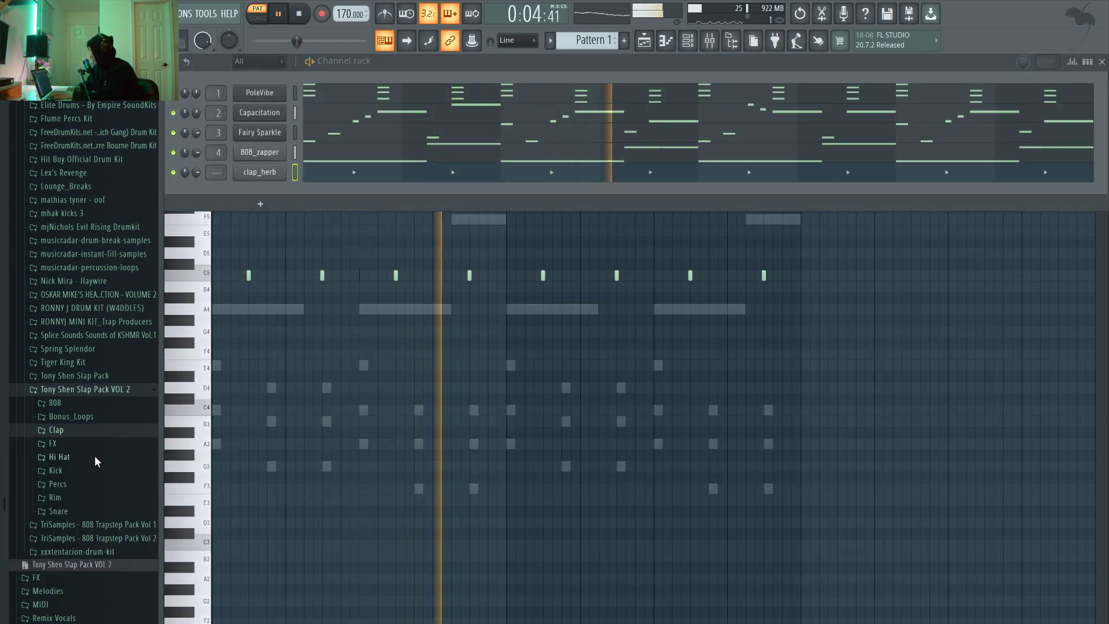
pyautogui.click(94, 457)
pyautogui.click(84, 476)
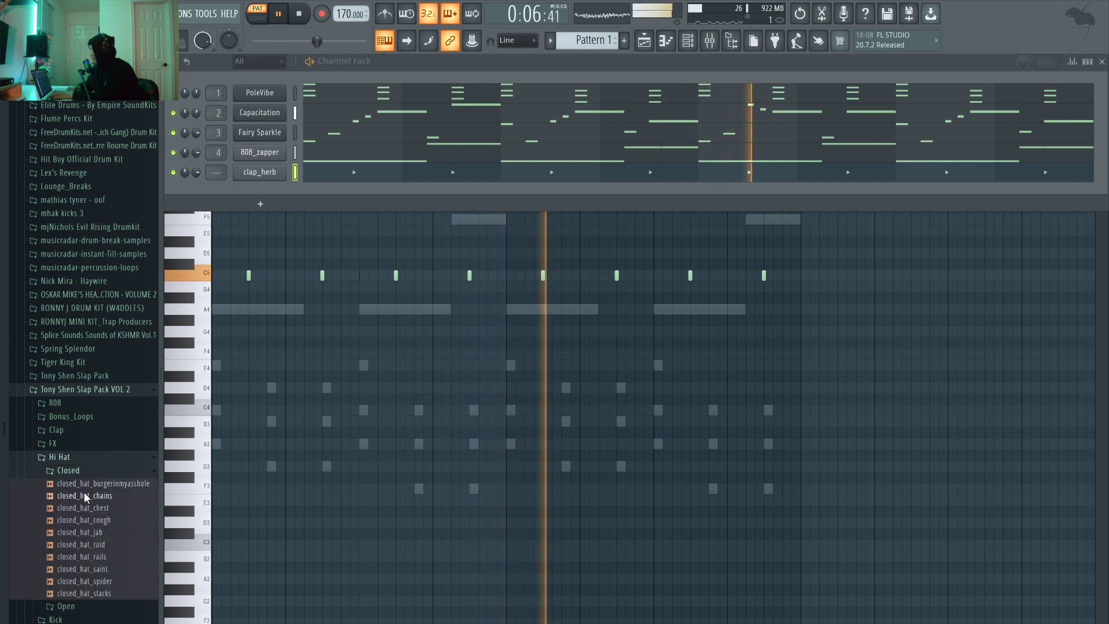
pyautogui.press('space')
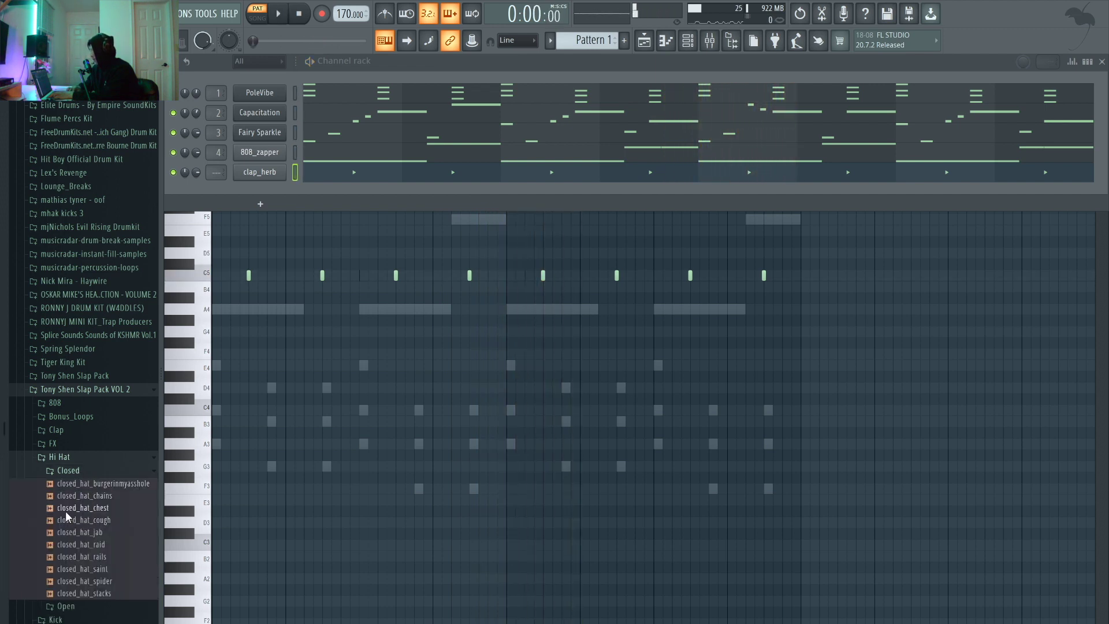
pyautogui.click(68, 508)
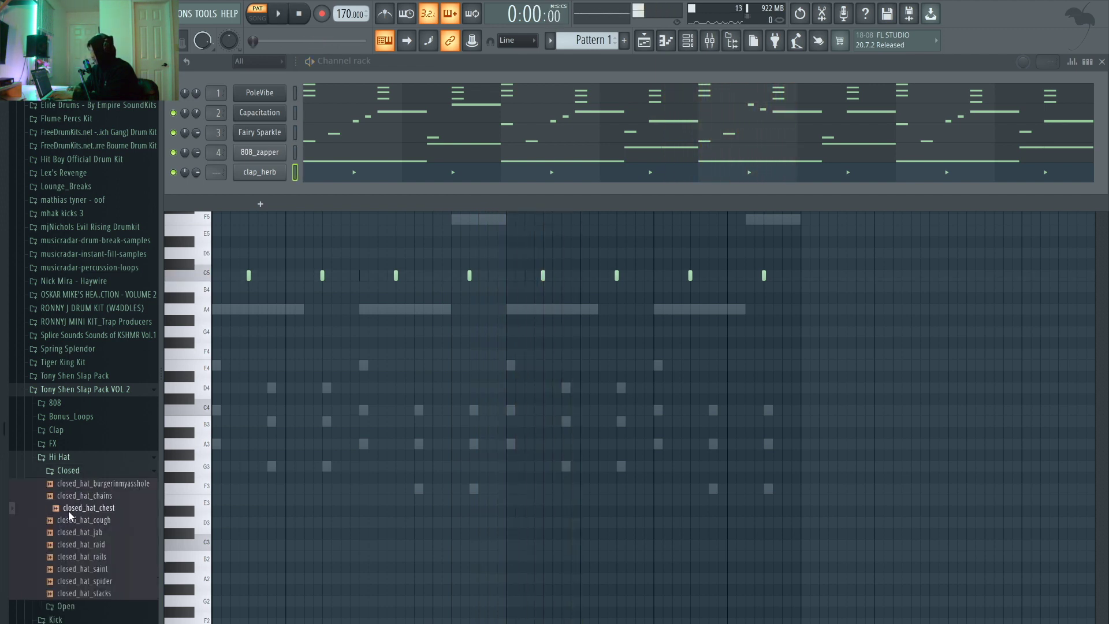
pyautogui.moveTo(69, 511); pyautogui.dragTo(251, 191)
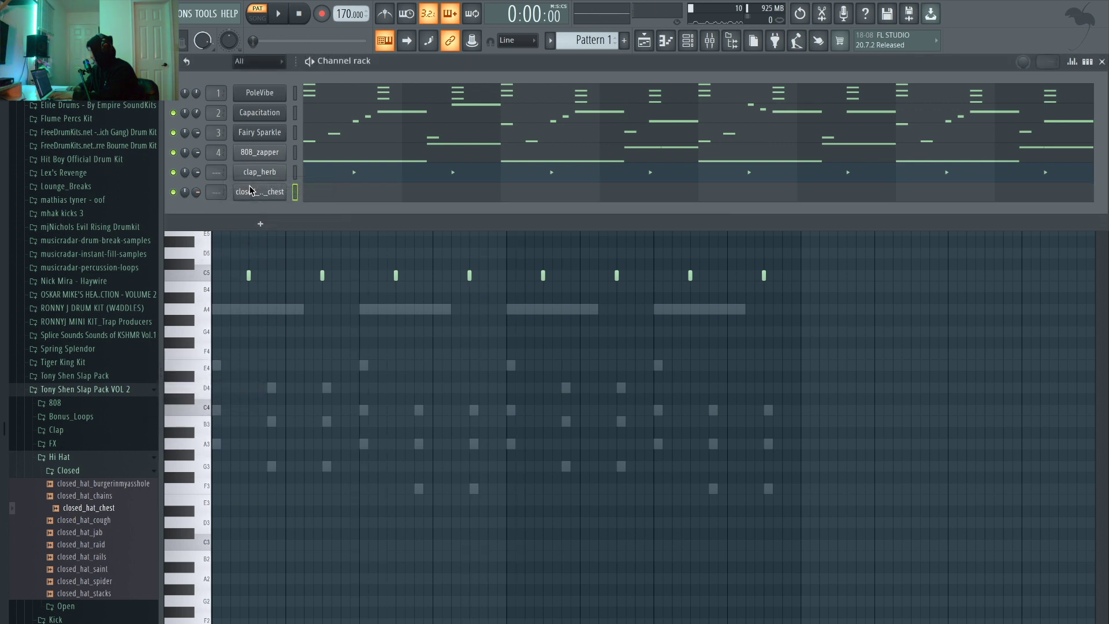
# Record a live closed_hat_chest part over the eight bars as notes and automation, with the metronome on.
pyautogui.click(321, 15)
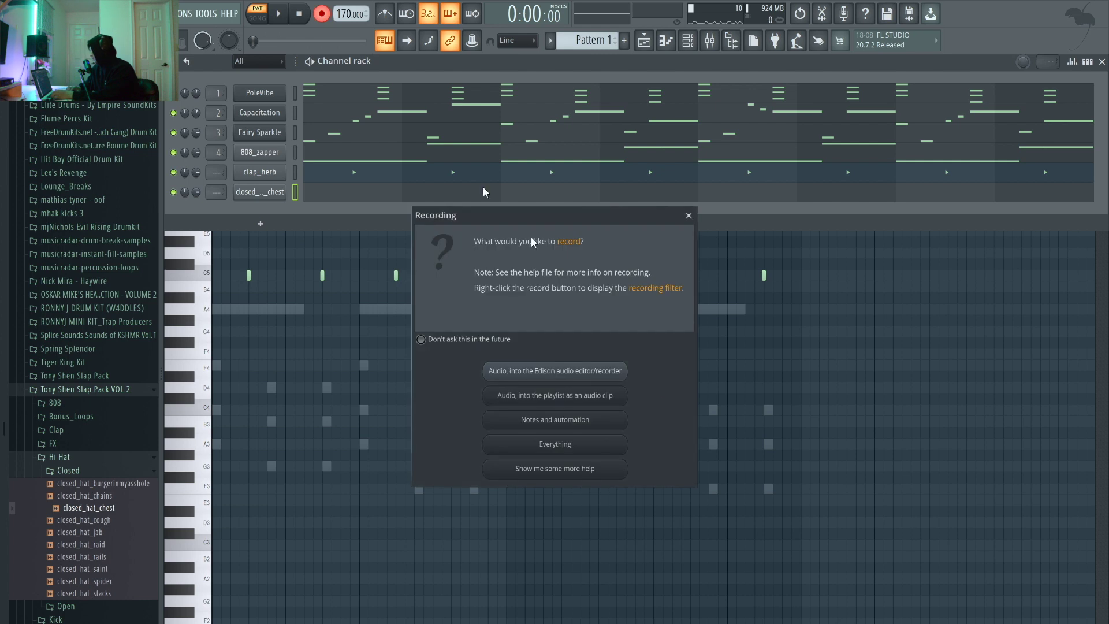
pyautogui.click(604, 426)
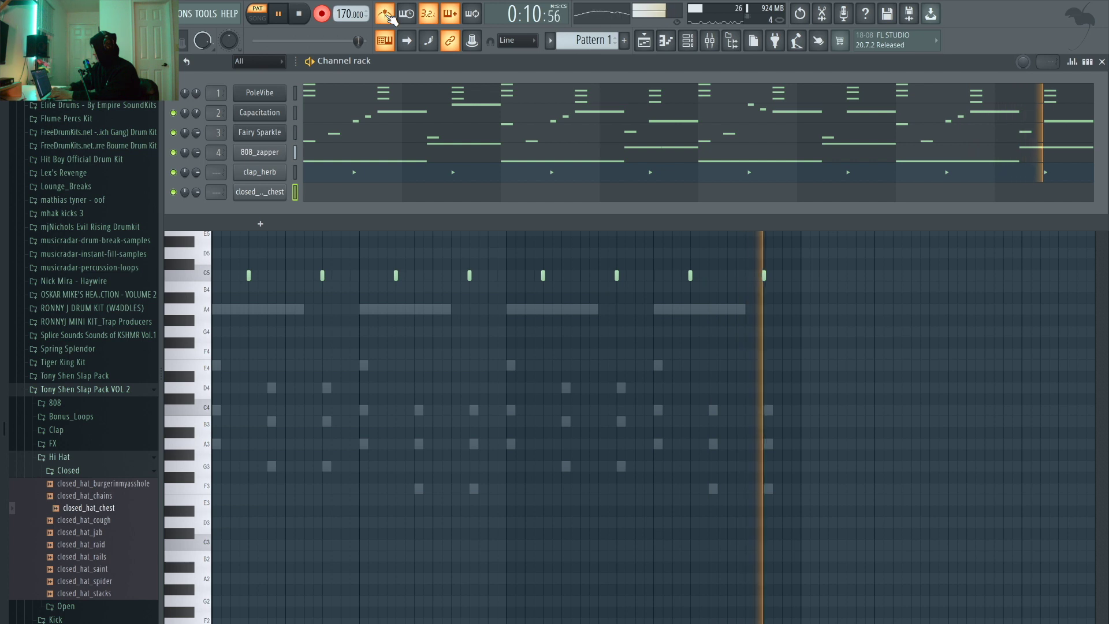
pyautogui.press('space')
# Open the recorded closed_hat_chest notes in the piano roll and quick-quantize them to the grid.
pyautogui.click(340, 184)
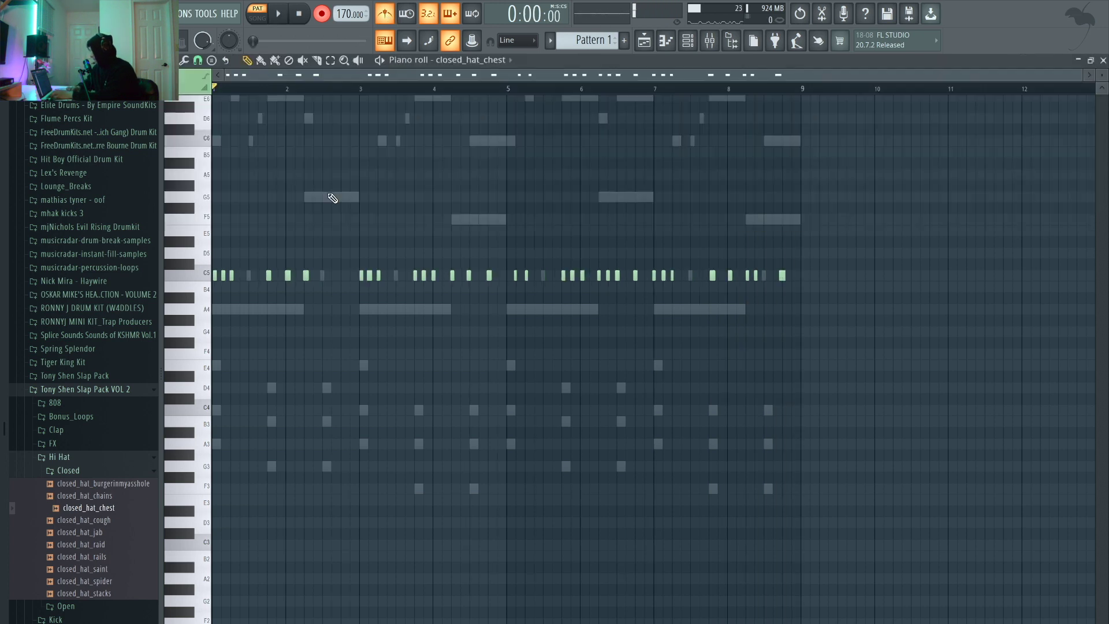
pyautogui.scroll(1, 333, 198)
pyautogui.hotkey('ctrl', 'q')
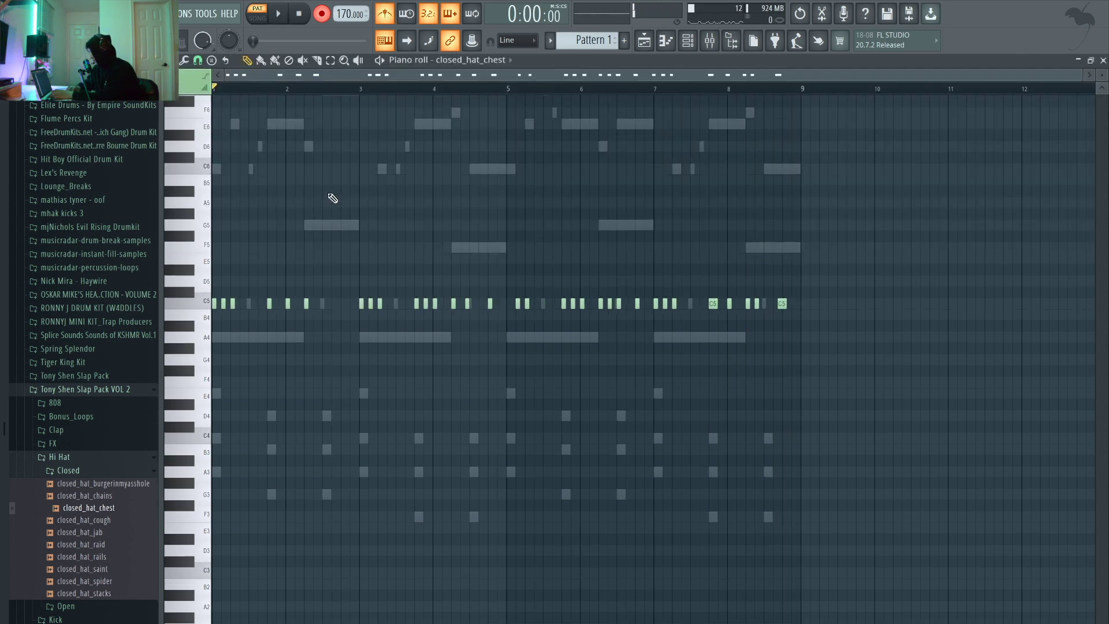
pyautogui.scroll(3, 327, 192)
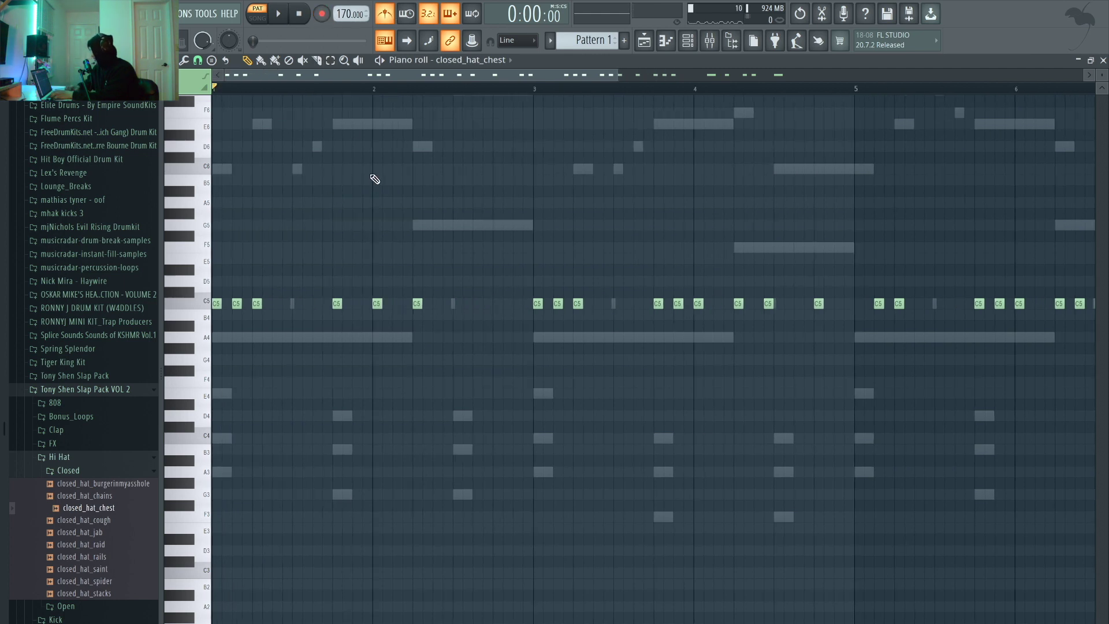
pyautogui.scroll(-3, 372, 179)
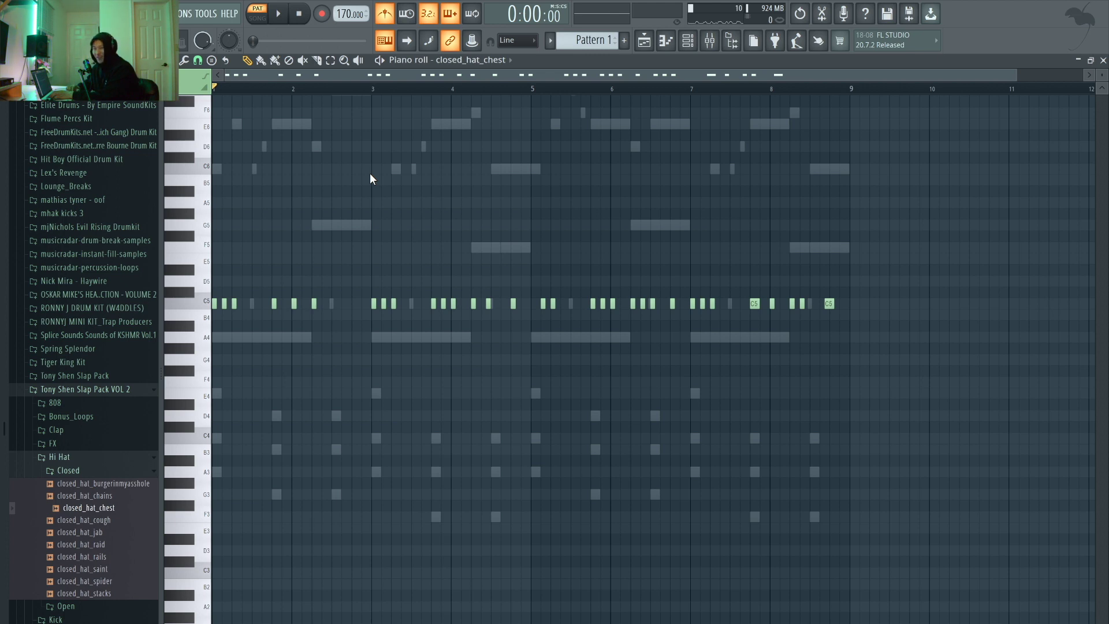
# Move the middle late hat of bar 4 onto beat 3 and add a C5 hat at the start of bar 5.
pyautogui.press('space')
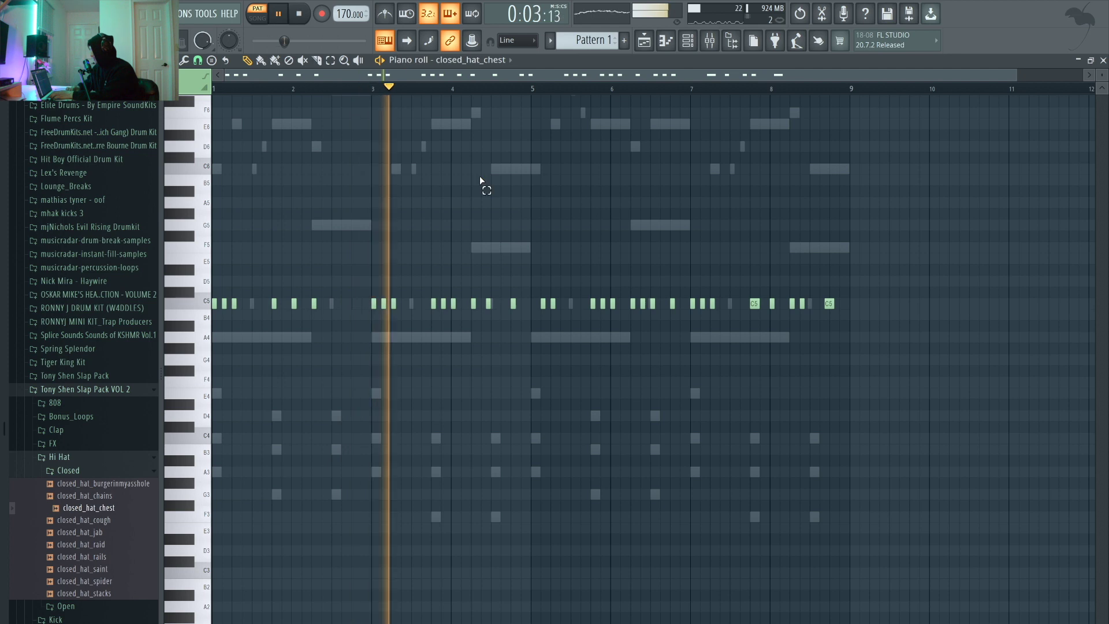
pyautogui.scroll(1, 587, 219)
pyautogui.scroll(1, 587, 219)
pyautogui.press('space')
pyautogui.click(381, 304)
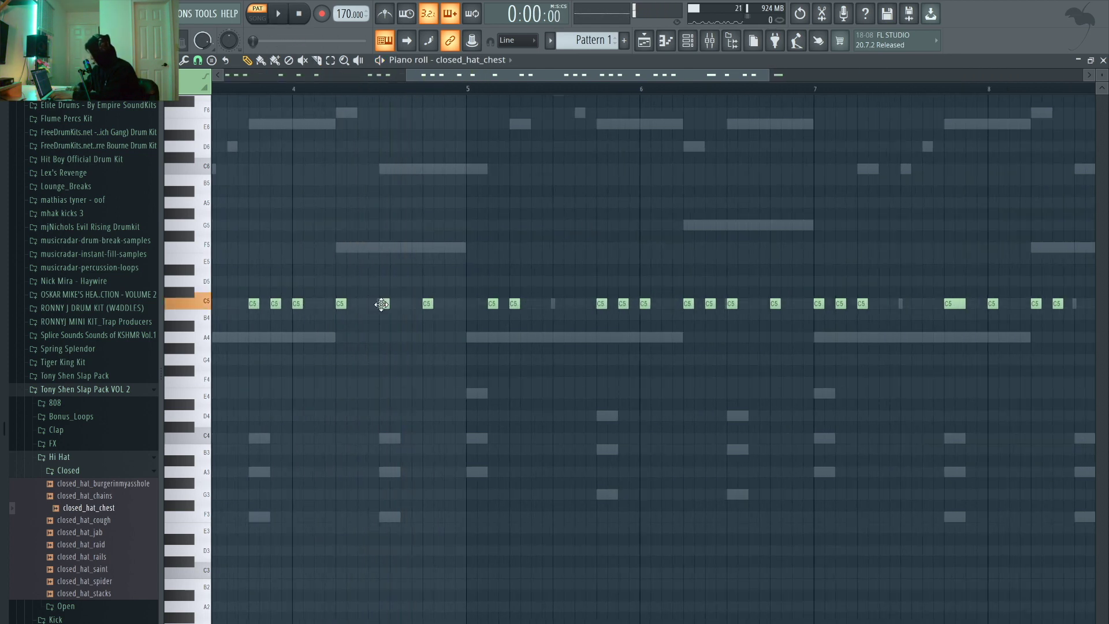
pyautogui.click(471, 303)
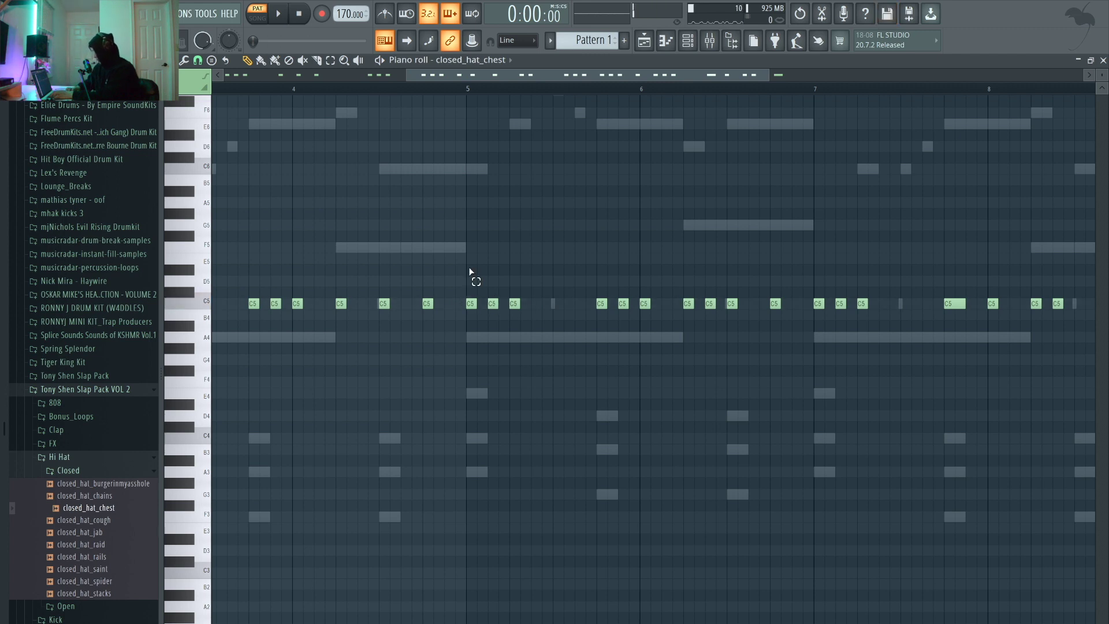
# Play the pattern from bar 4 to check the edited hi-hat rhythm through bar 8.
pyautogui.click(294, 90)
pyautogui.press('space')
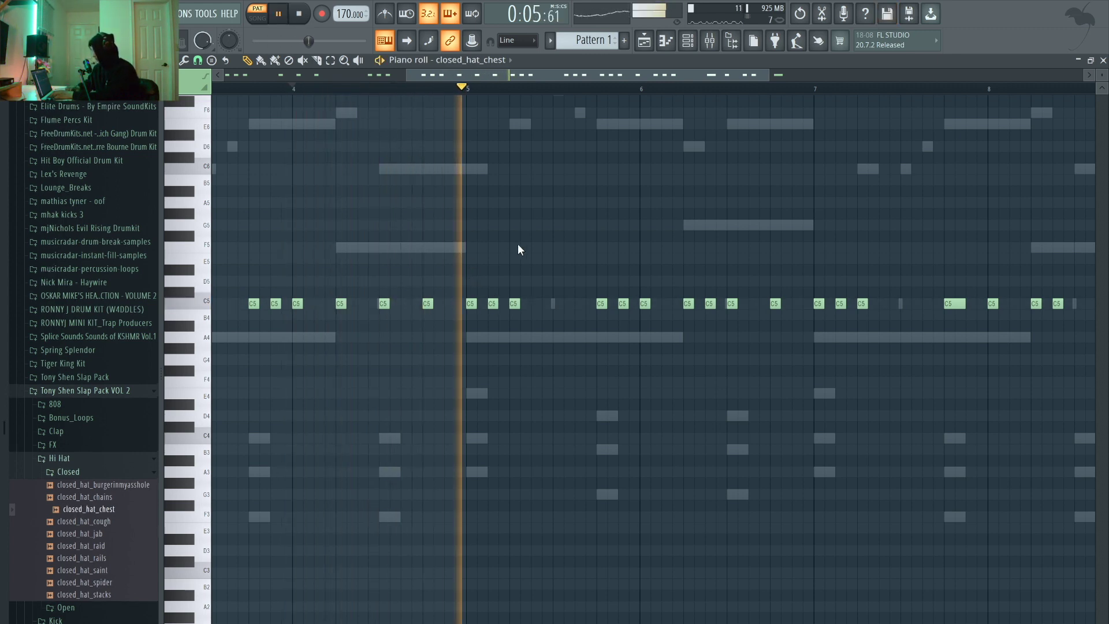
pyautogui.scroll(-3, 667, 279)
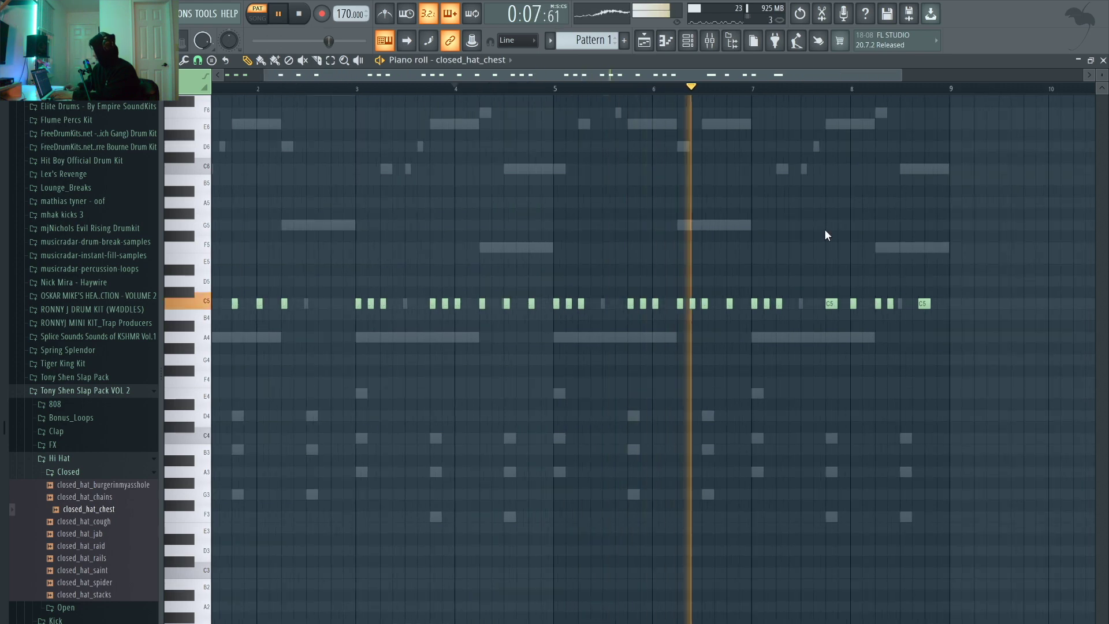
pyautogui.scroll(-1, 824, 228)
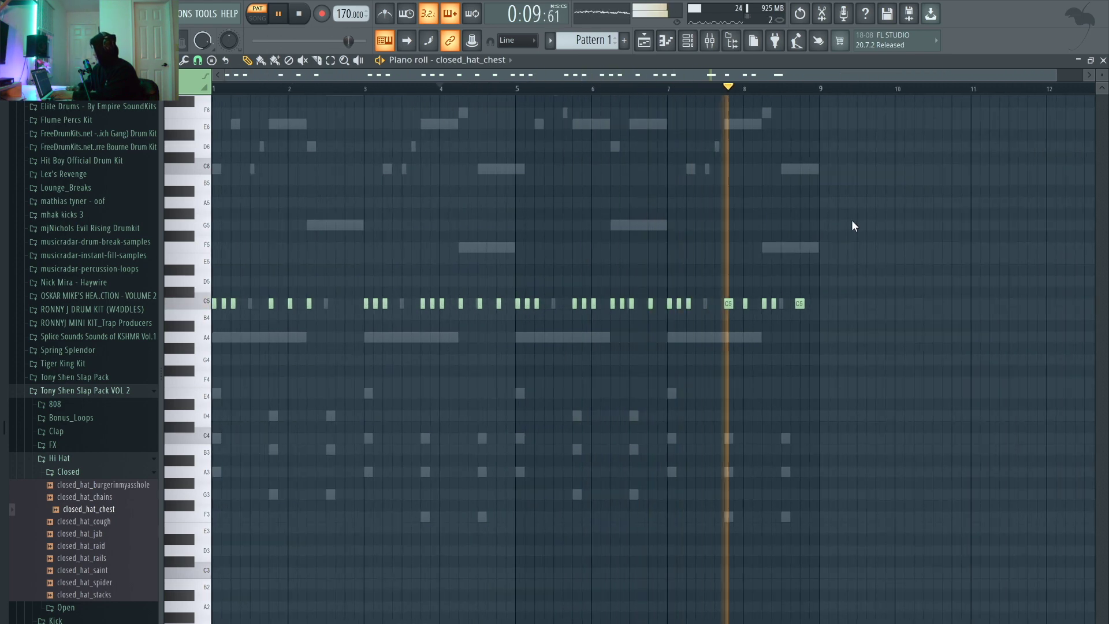
pyautogui.press('space')
# Move the last hat in bar 8 one step later onto beat 4 and return the playhead to the start.
pyautogui.scroll(1, 807, 281)
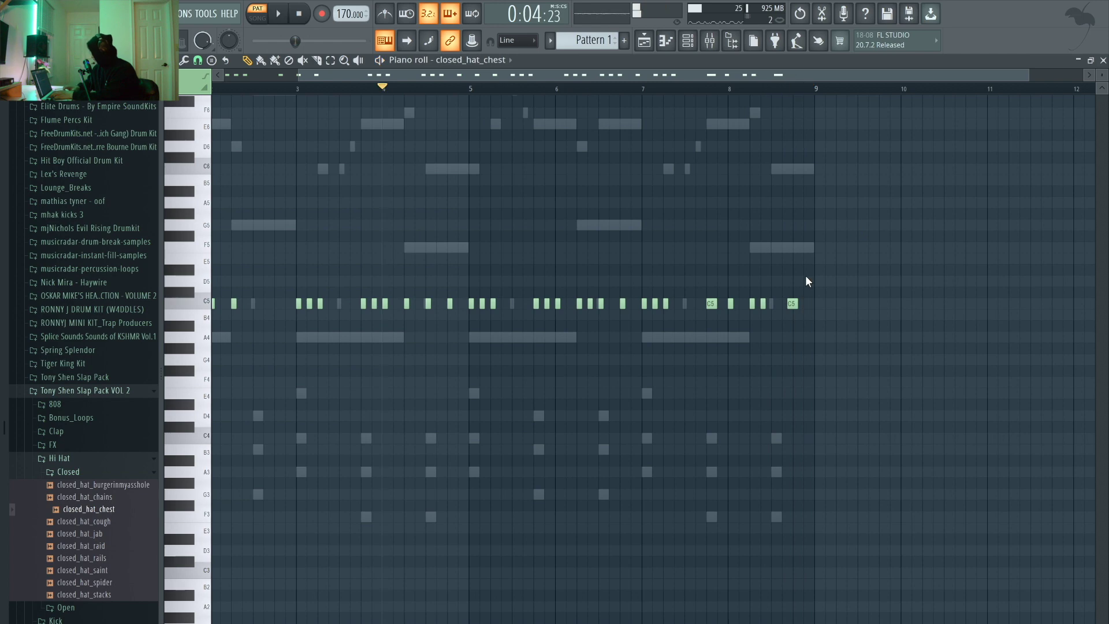
pyautogui.scroll(3, 802, 280)
pyautogui.moveTo(764, 303); pyautogui.dragTo(782, 303)
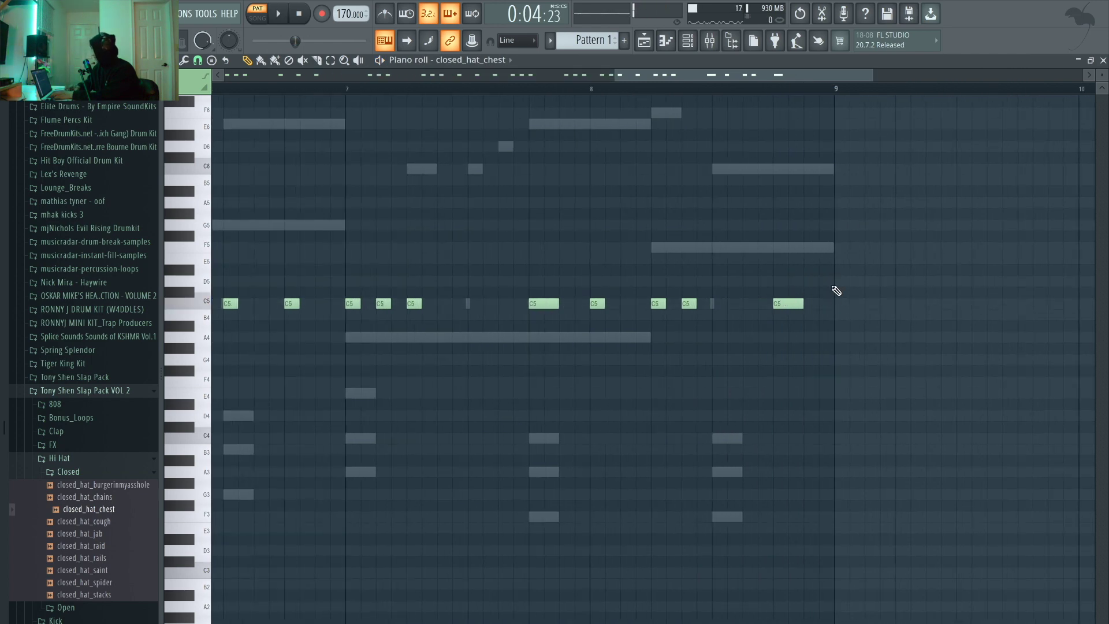
pyautogui.scroll(-3, 831, 285)
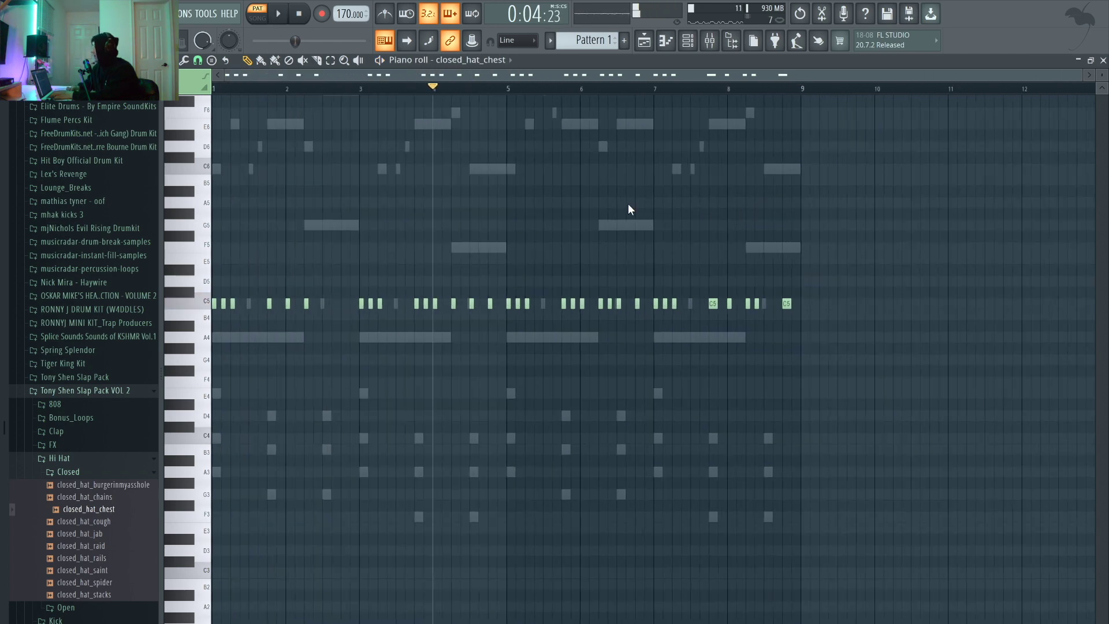
pyautogui.moveTo(250, 89); pyautogui.dragTo(137, 112)
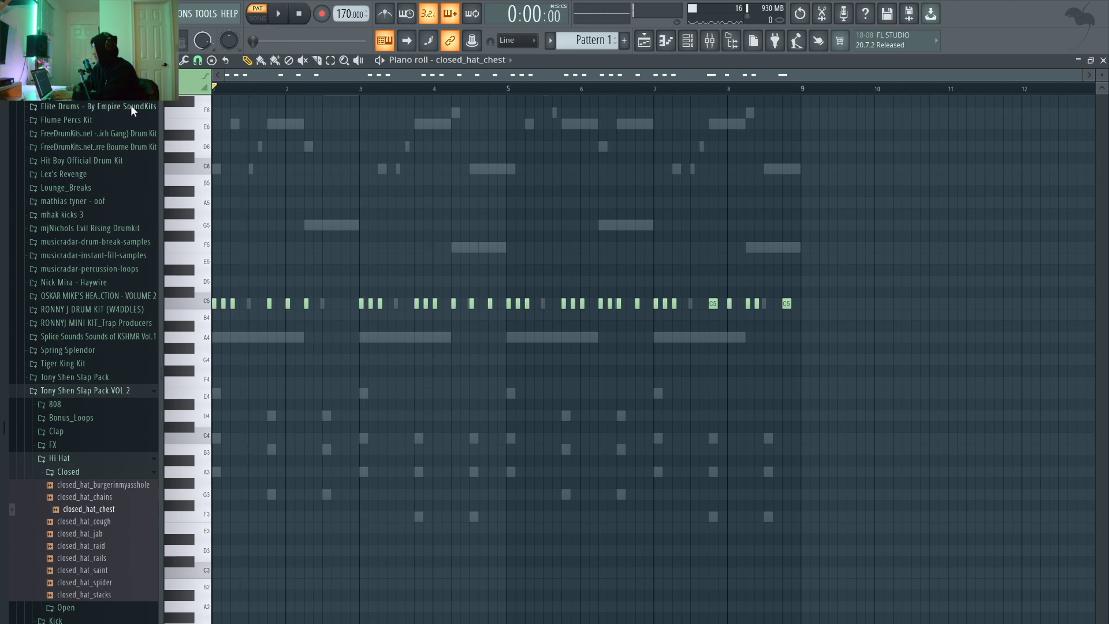
# Restore and re-maximize the piano roll window so the velocity lane is in view.
pyautogui.scroll(3, 250, 227)
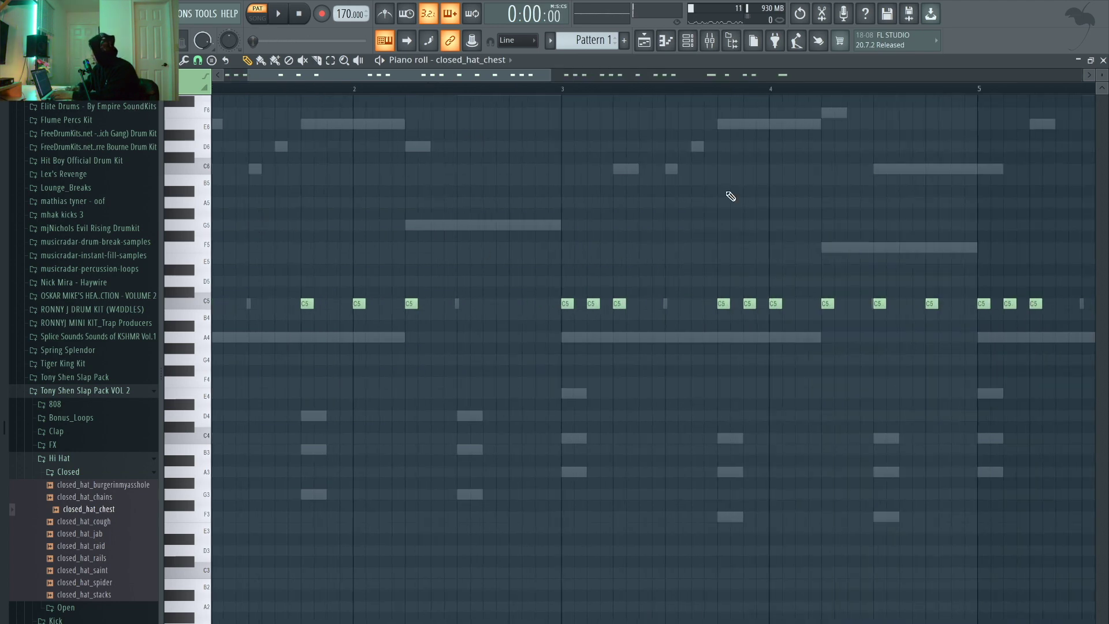
pyautogui.click(1090, 60)
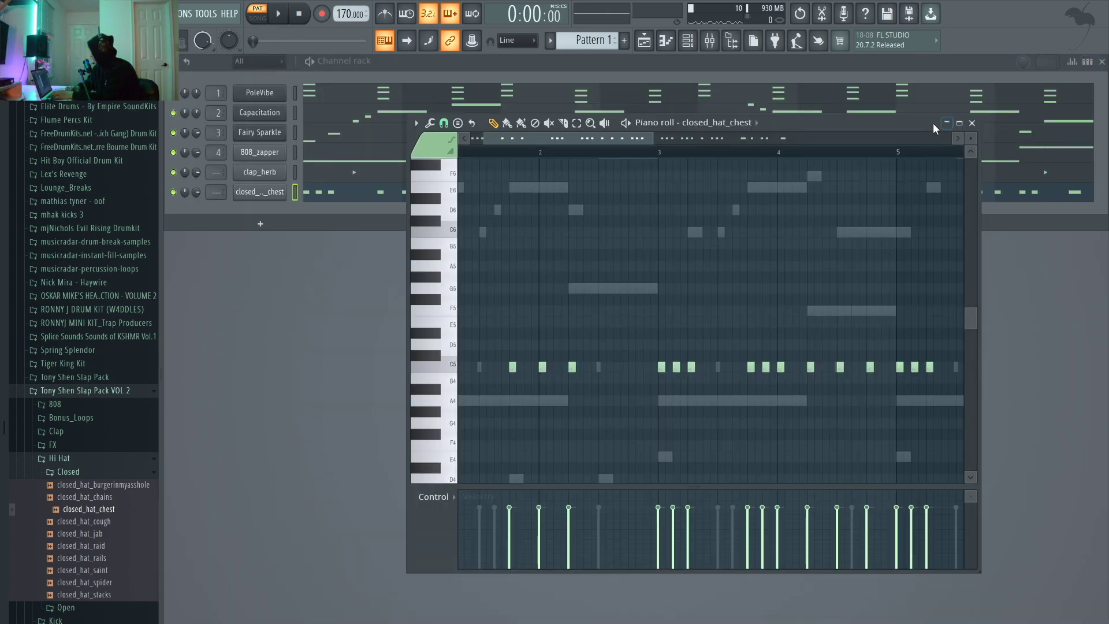
pyautogui.click(960, 123)
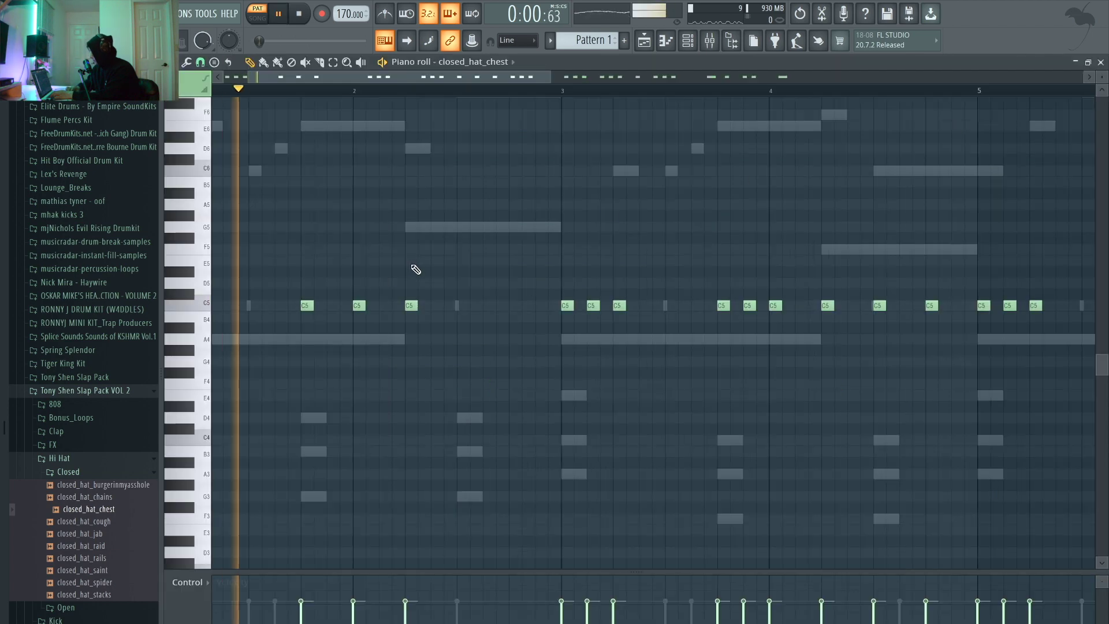
# Audition the hats up to bar 4, then lengthen the C5 hat on beat 2 of bar 4 to two steps.
pyautogui.press('space')
pyautogui.press('space')
pyautogui.keyDown('ctrl'); pyautogui.scroll(-3, 428, 241); pyautogui.keyUp('ctrl')
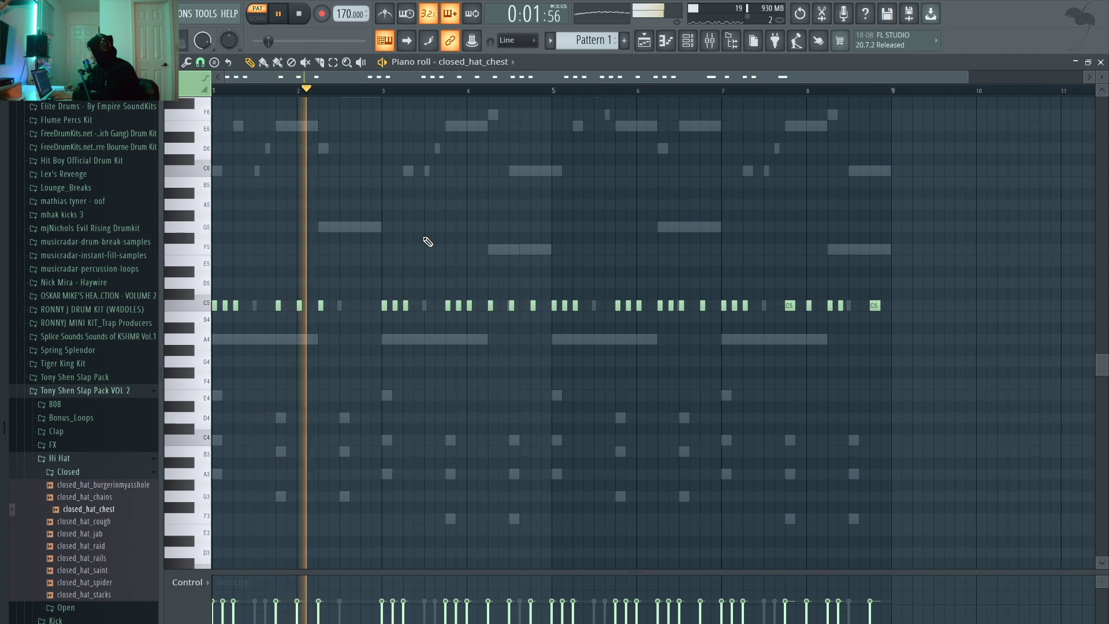
pyautogui.keyDown('ctrl'); pyautogui.scroll(3, 428, 242); pyautogui.keyUp('ctrl')
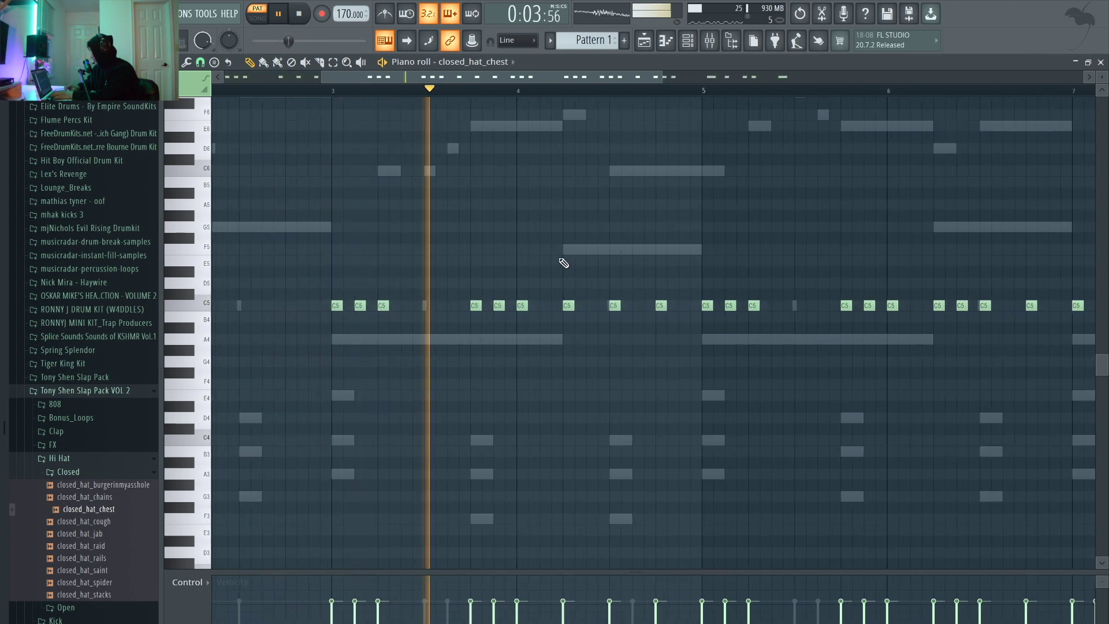
pyautogui.press('space')
pyautogui.keyDown('ctrl'); pyautogui.scroll(4, 641, 287); pyautogui.keyUp('ctrl')
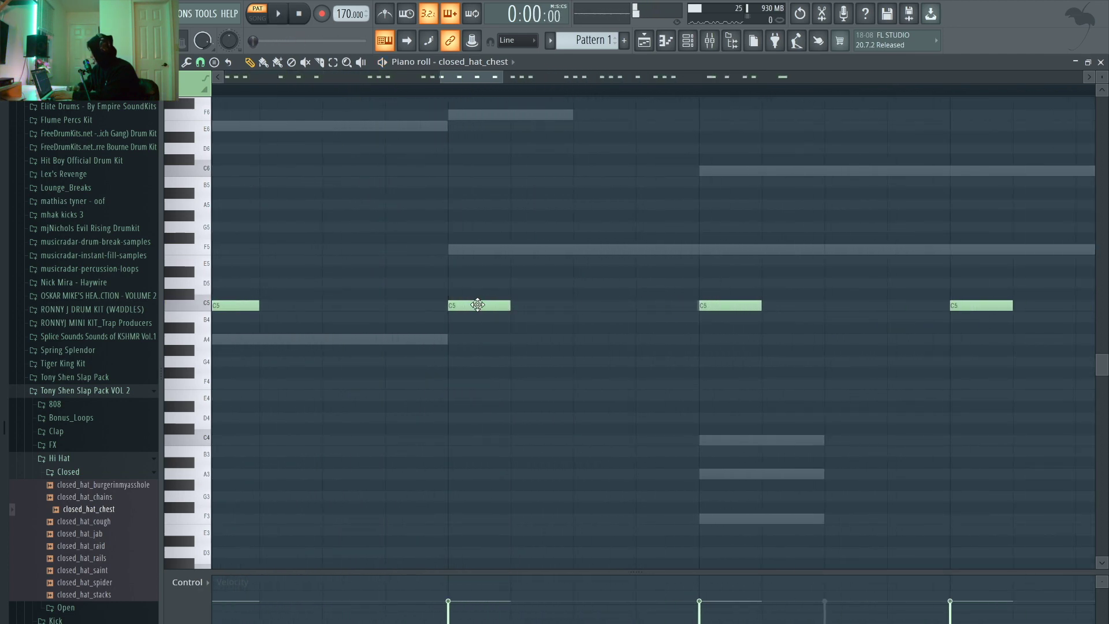
pyautogui.moveTo(511, 306); pyautogui.dragTo(576, 306)
pyautogui.keyDown('ctrl'); pyautogui.scroll(-3, 576, 305); pyautogui.keyUp('ctrl')
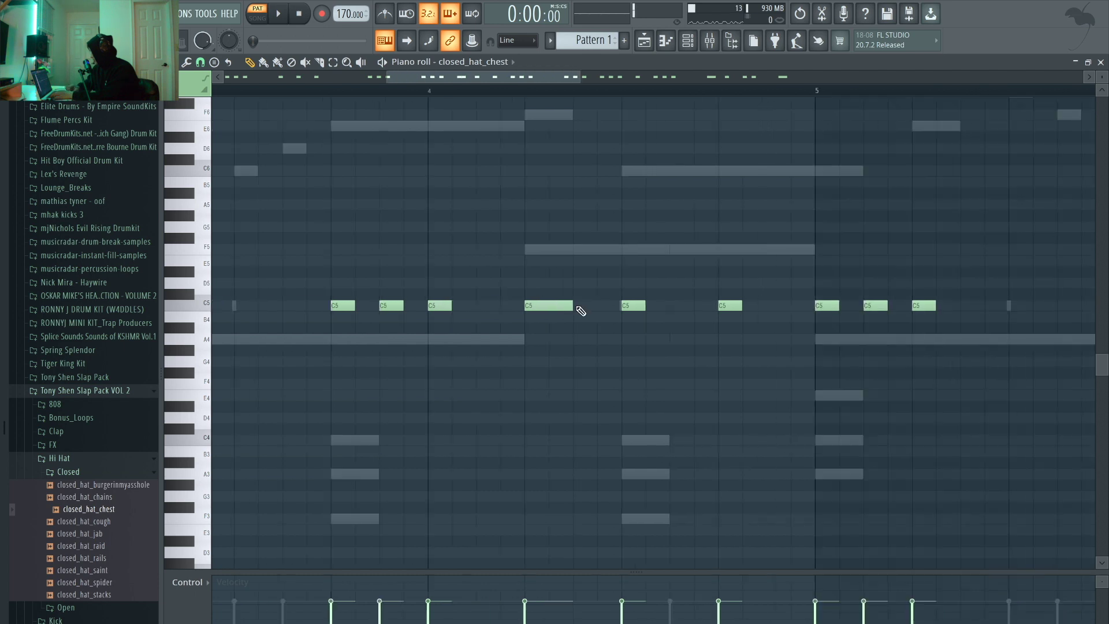
# Set the piano roll snap to 1/2 step and chop the two-step hat in bar 4 into a four-hit roll.
pyautogui.click(199, 61)
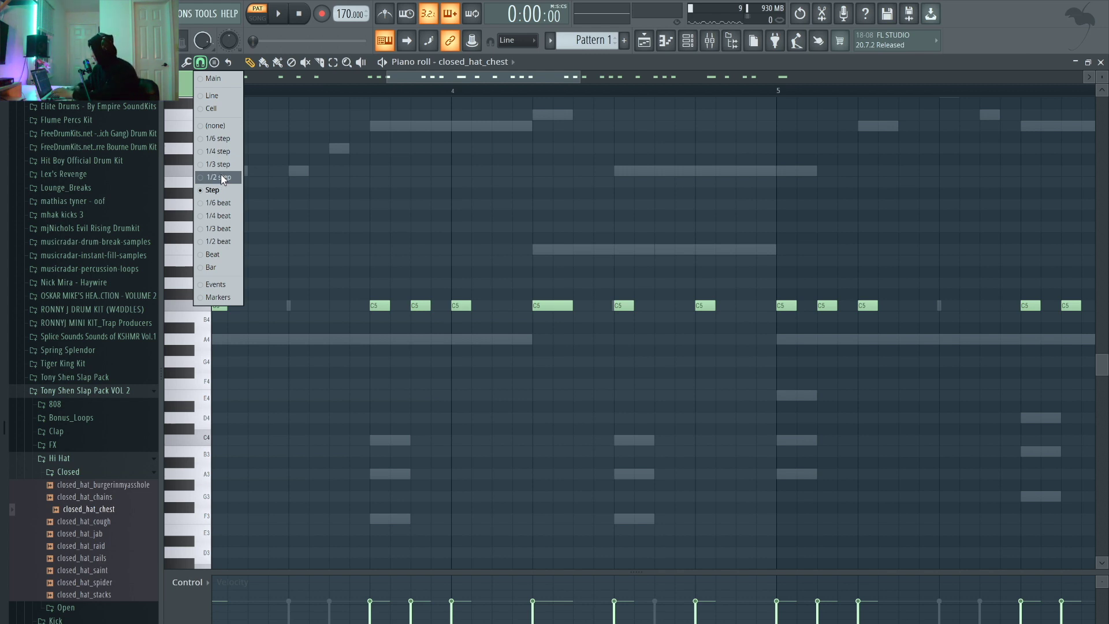
pyautogui.click(221, 176)
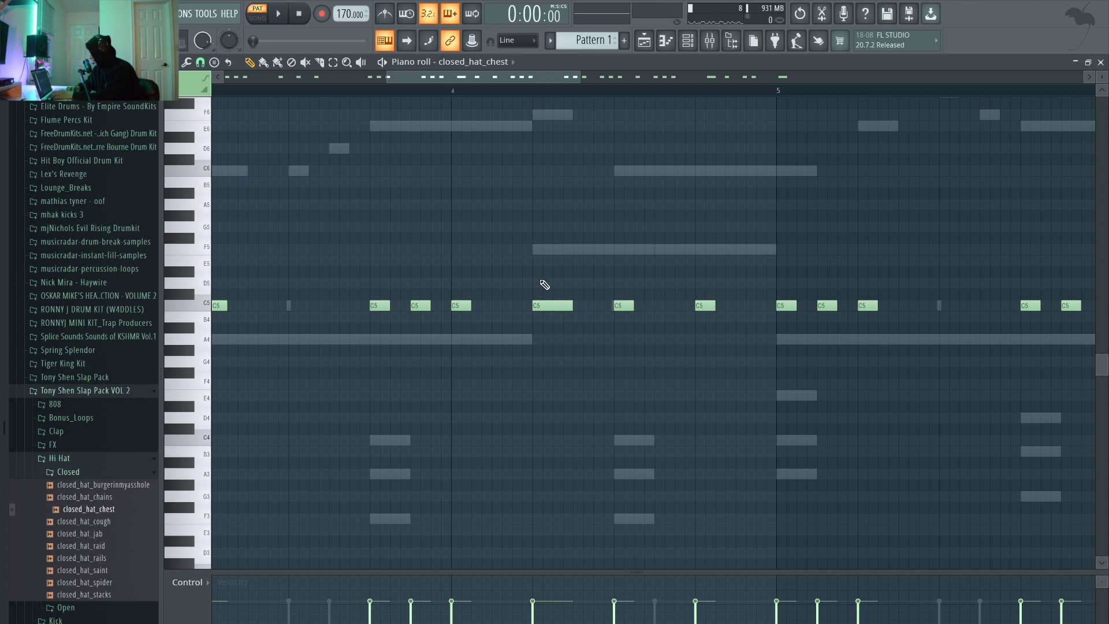
pyautogui.hotkey('ctrl', 'u')
pyautogui.hotkey('ctrl', 'd')
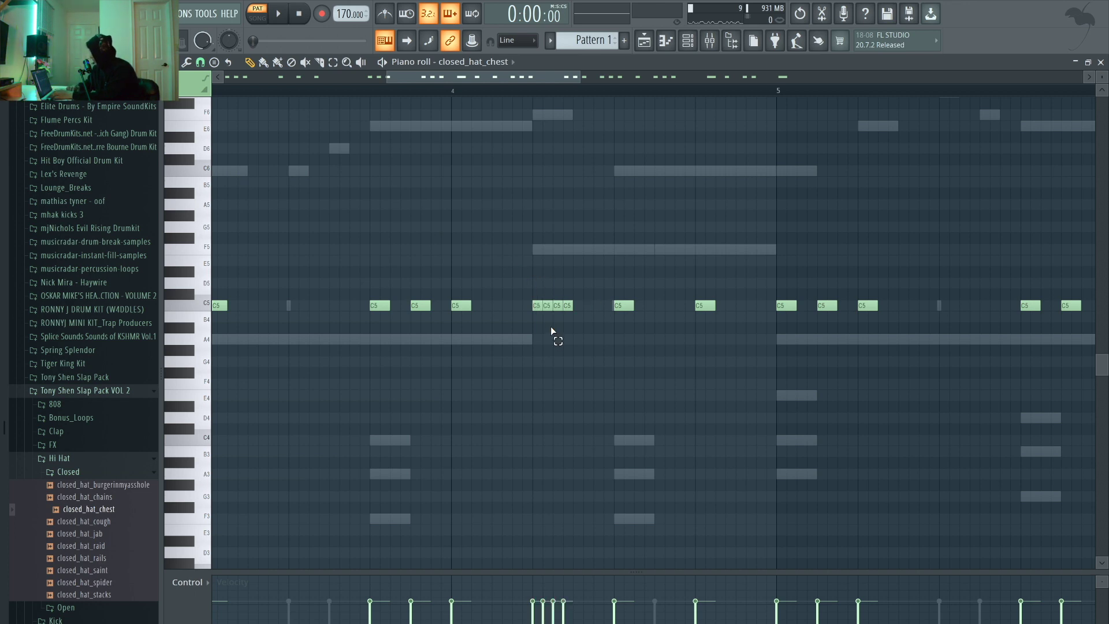
# Audition the four-hit hat roll with playback starting from bar 4.
pyautogui.click(455, 93)
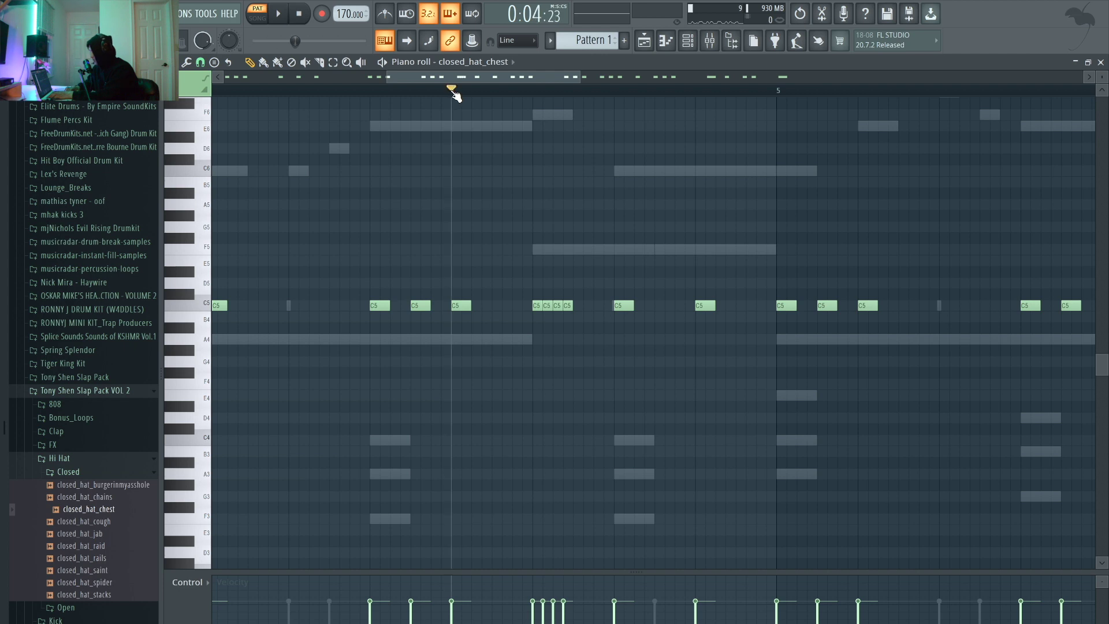
pyautogui.press('space')
pyautogui.keyDown('ctrl'); pyautogui.scroll(-2, 573, 190); pyautogui.keyUp('ctrl')
pyautogui.press('space')
pyautogui.press('space')
pyautogui.keyDown('ctrl'); pyautogui.scroll(3, 594, 304); pyautogui.keyUp('ctrl')
pyautogui.press('space')
# Add a C5 hat directly after the four-hit roll in bar 4, filling the gap to beat 3, and play it back.
pyautogui.click(543, 307)
pyautogui.moveTo(543, 307); pyautogui.dragTo(533, 307)
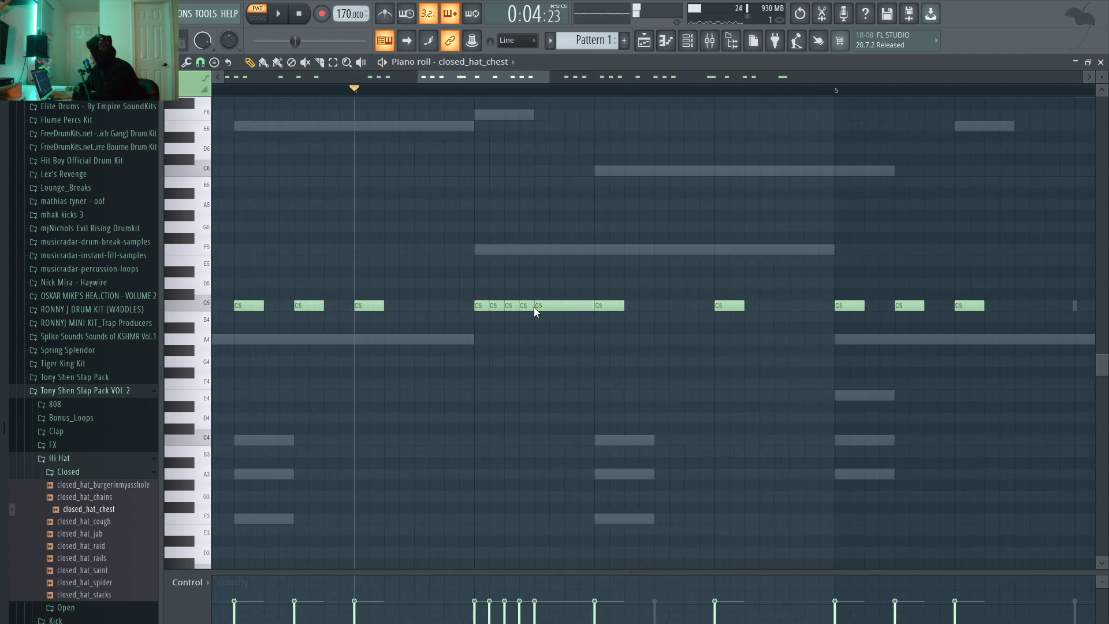
pyautogui.press('space')
pyautogui.keyDown('ctrl'); pyautogui.scroll(-2, 564, 337); pyautogui.keyUp('ctrl')
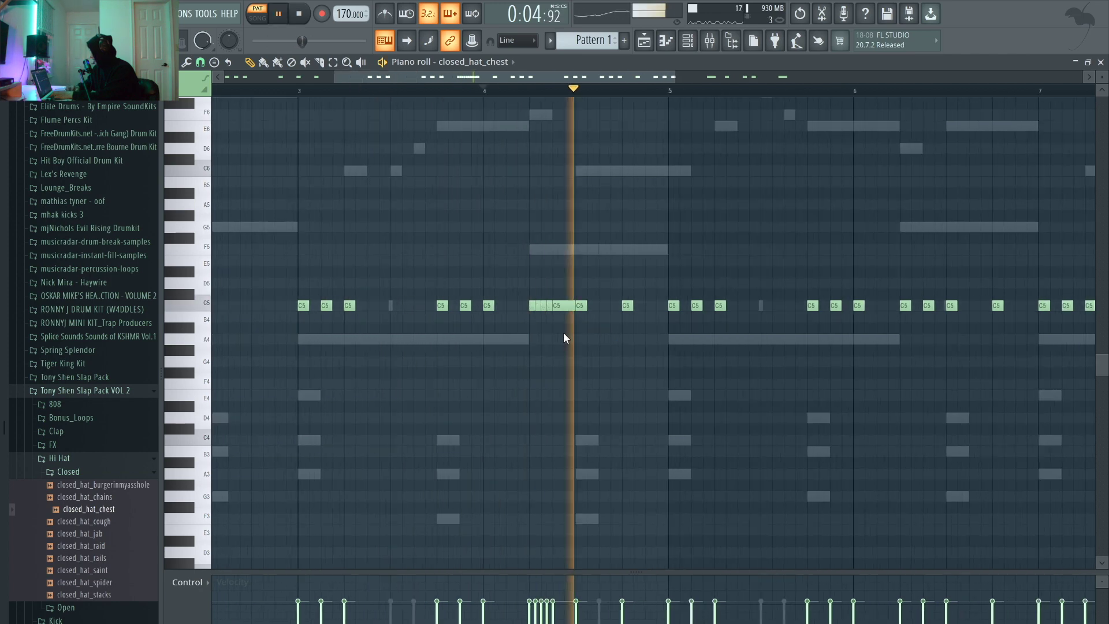
pyautogui.keyDown('ctrl'); pyautogui.scroll(-2, 565, 337); pyautogui.keyUp('ctrl')
pyautogui.keyDown('ctrl'); pyautogui.scroll(-2, 563, 337); pyautogui.keyUp('ctrl')
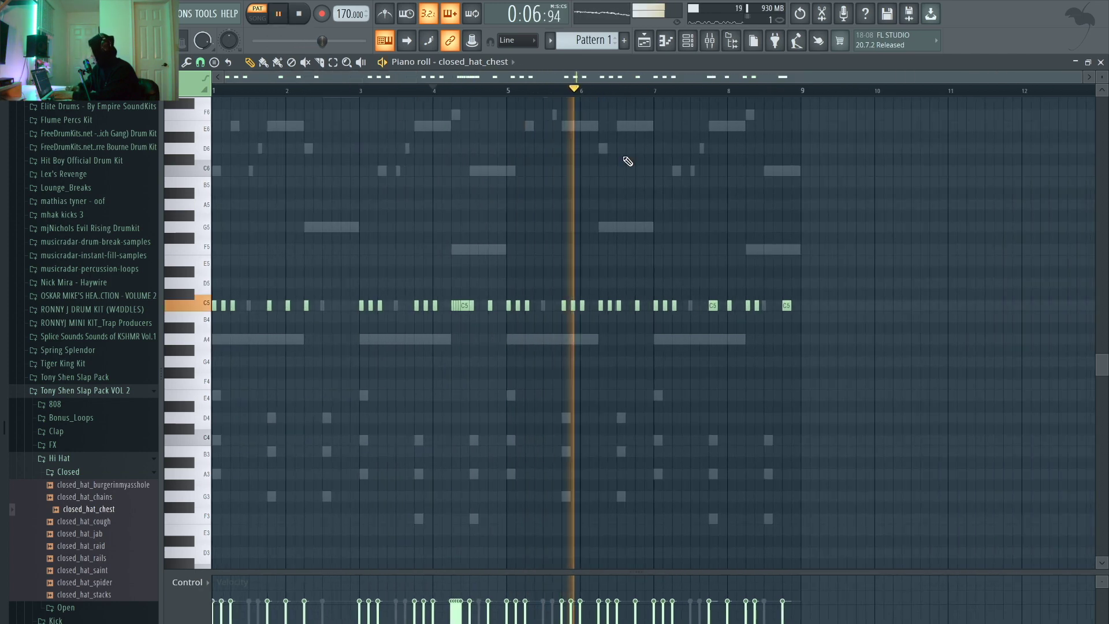
# Load rim_clicks from the Tony Shen Slap Pack VOL 2 Rim folder as a new channel below the closed hat.
pyautogui.click(688, 42)
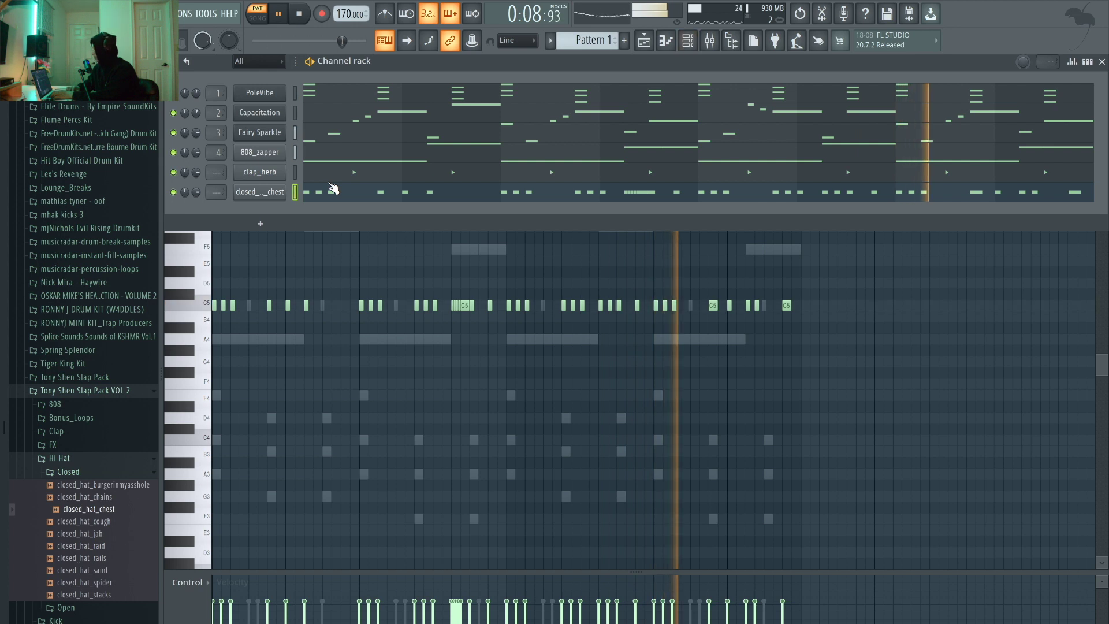
pyautogui.click(78, 471)
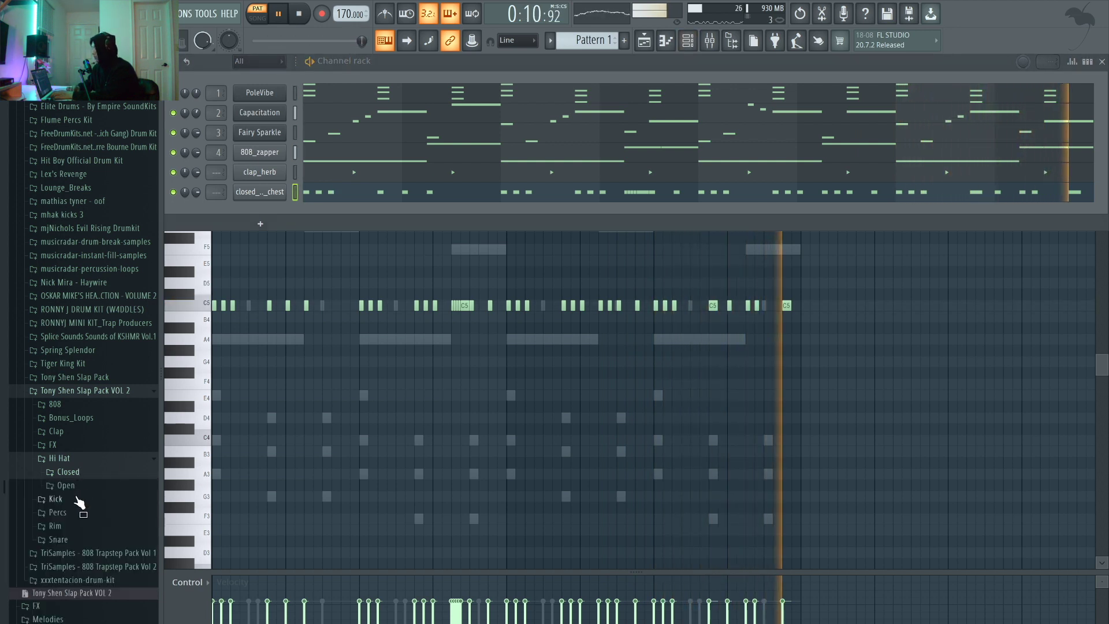
pyautogui.press('space')
pyautogui.click(62, 528)
pyautogui.click(66, 512)
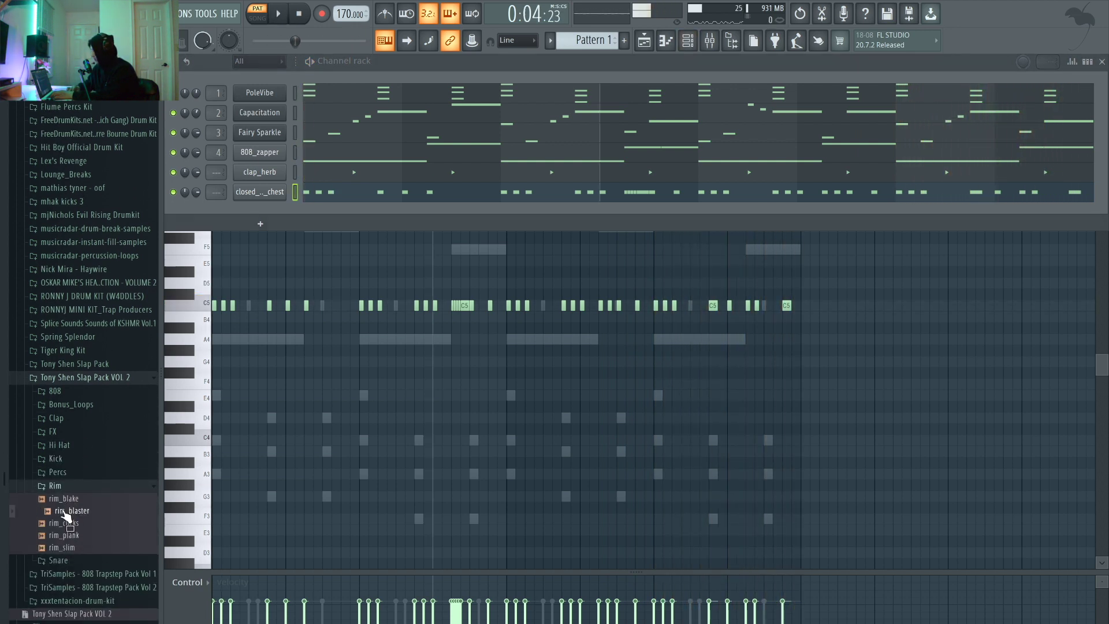
pyautogui.moveTo(61, 526); pyautogui.dragTo(263, 214)
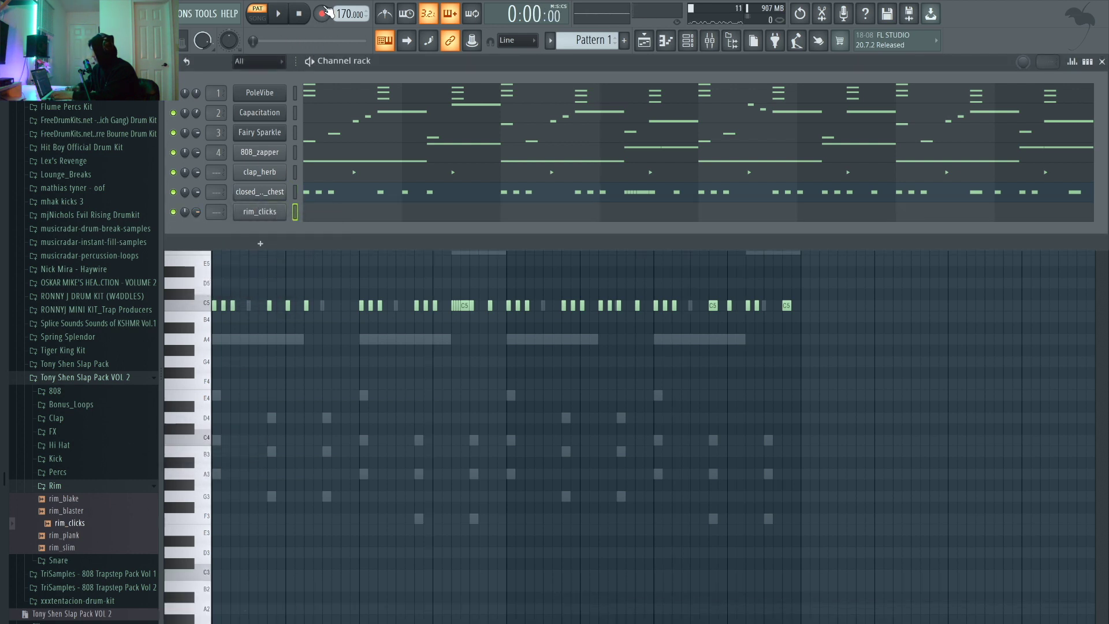
# Record a live rim_clicks part into Pattern 1 as notes and automation, and open it in the piano roll.
pyautogui.click(325, 12)
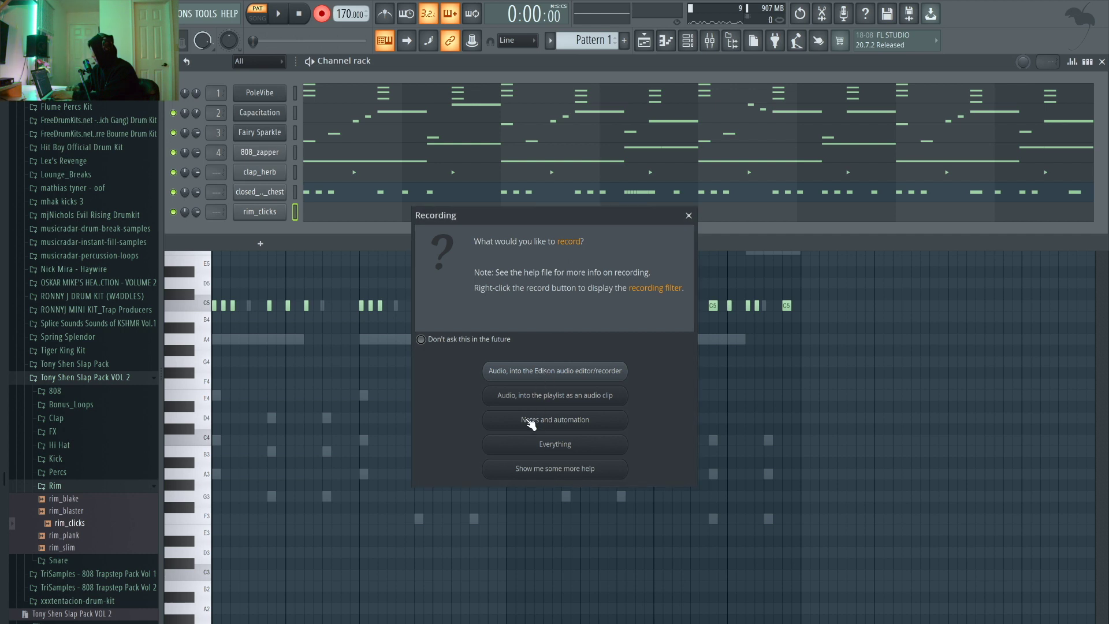
pyautogui.click(530, 423)
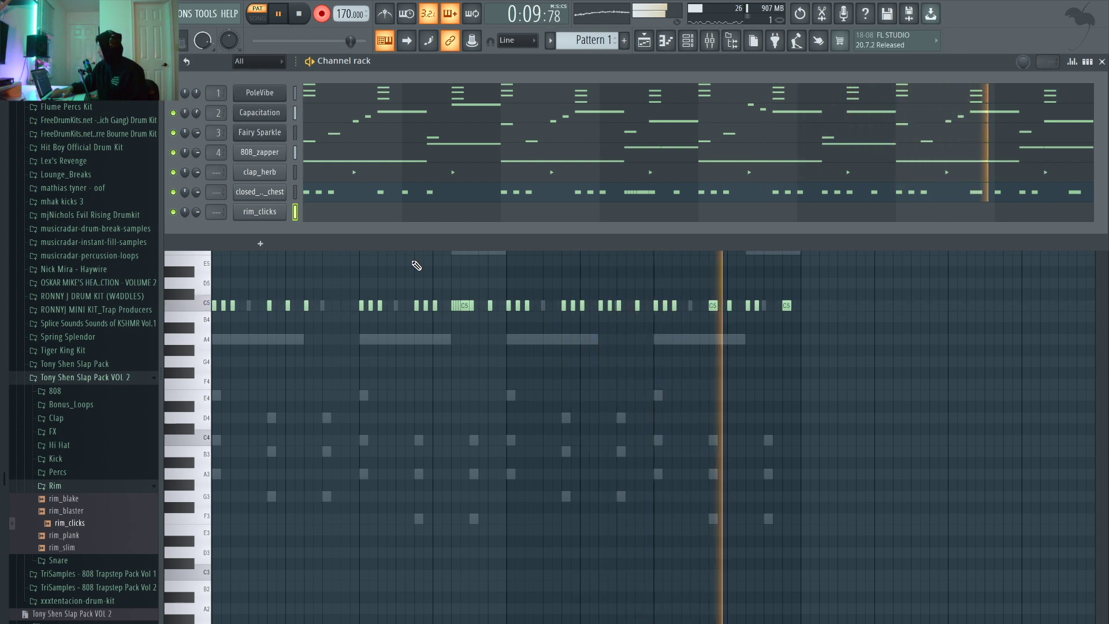
pyautogui.press('space')
pyautogui.press('F7')
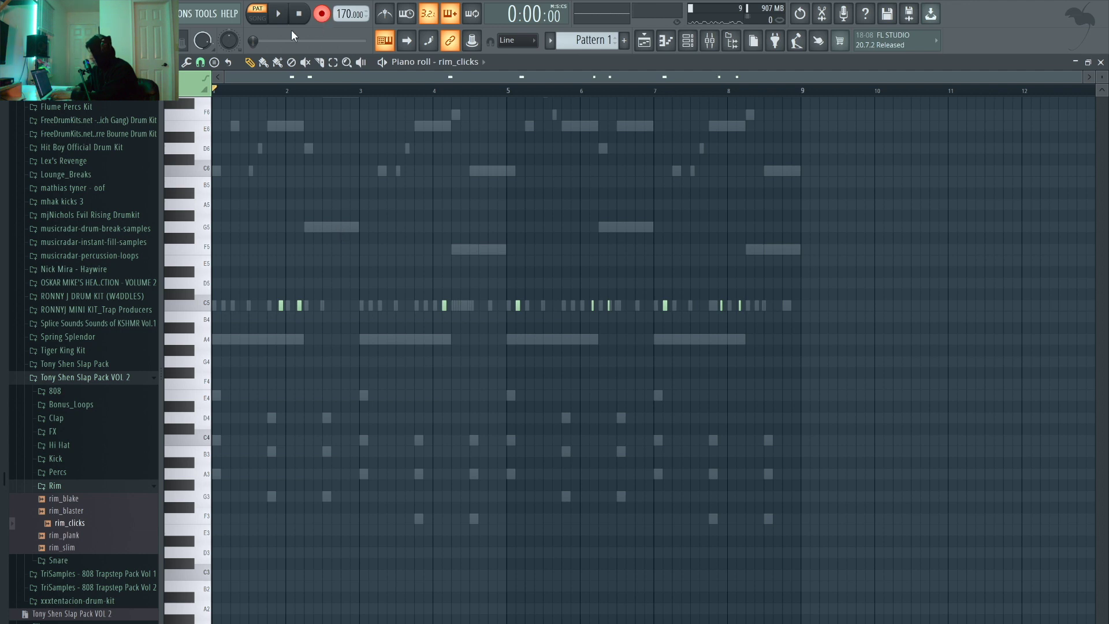
# Quantize the recorded rim_clicks notes, turn recording off and play the pattern back.
pyautogui.click(200, 61)
pyautogui.click(220, 188)
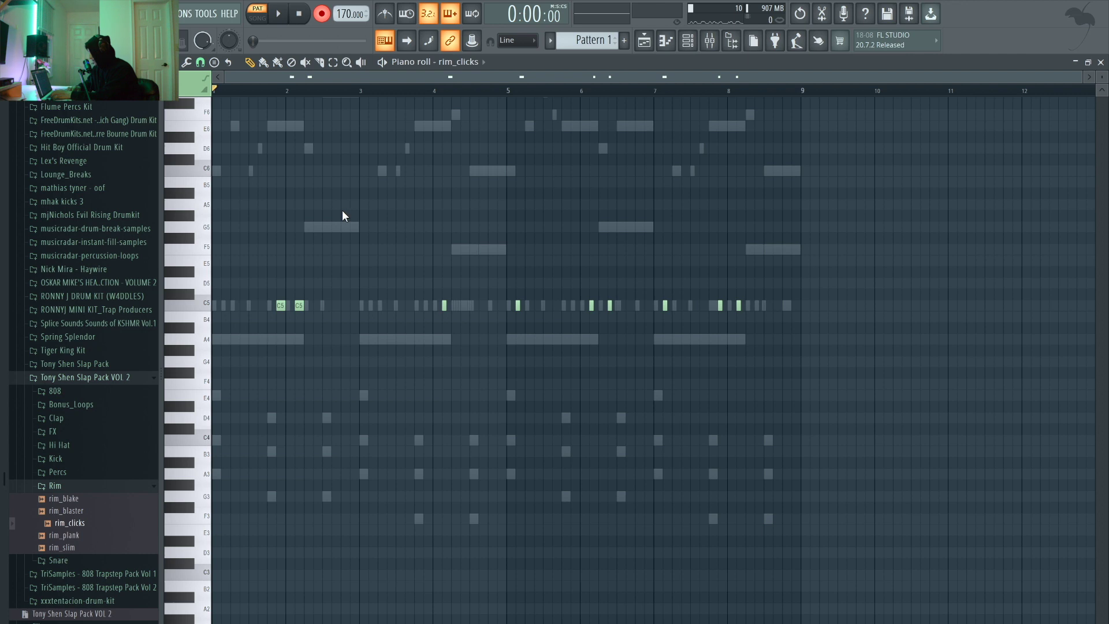
pyautogui.click(324, 16)
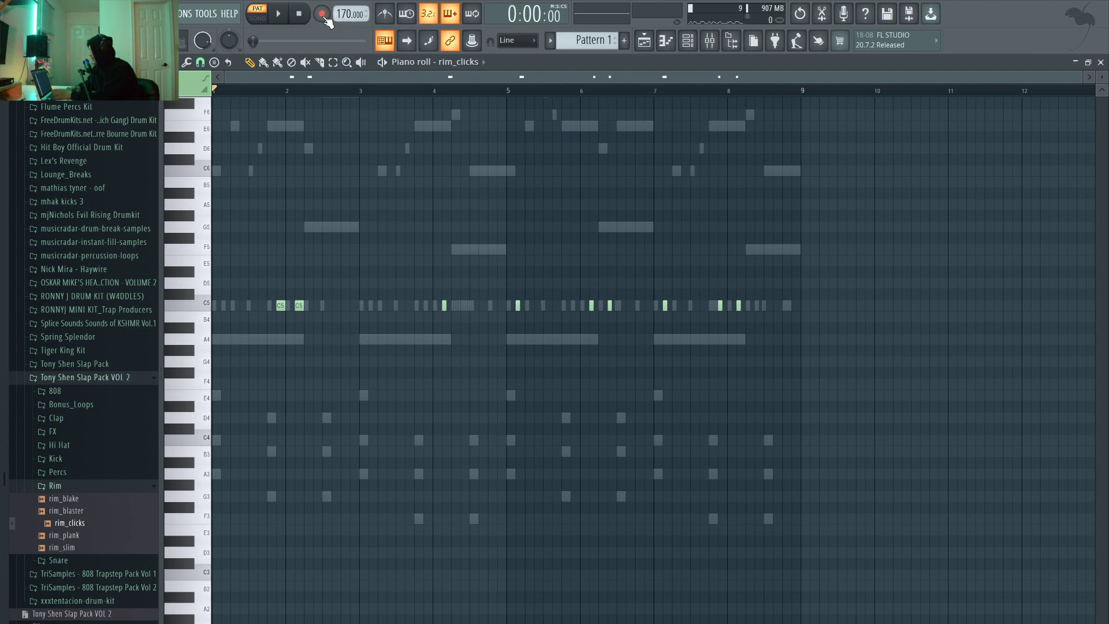
pyautogui.press('space')
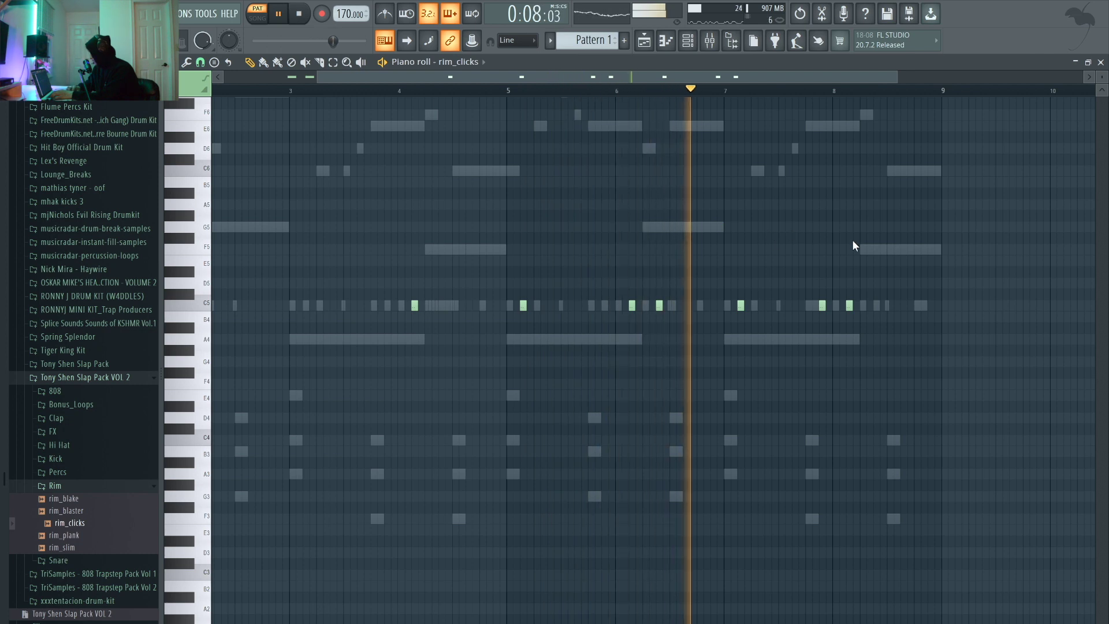
# Load open_hat_deeds from the Open hi-hat folder as a new channel below rim_clicks.
pyautogui.press('F6')
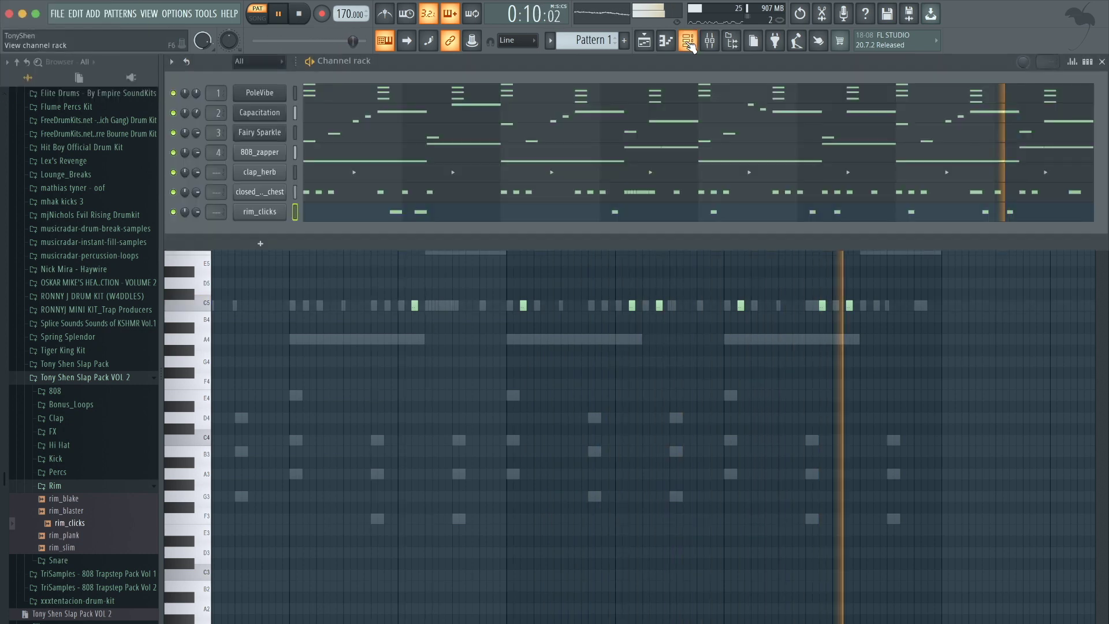
pyautogui.press('space')
pyautogui.click(57, 486)
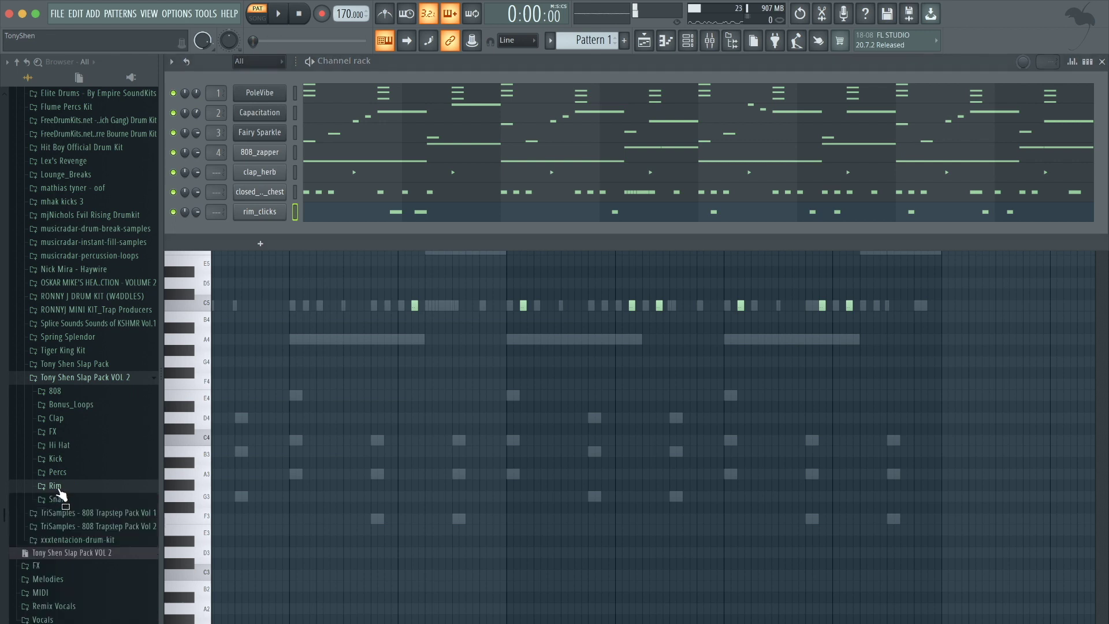
pyautogui.click(81, 445)
pyautogui.click(78, 472)
pyautogui.click(80, 510)
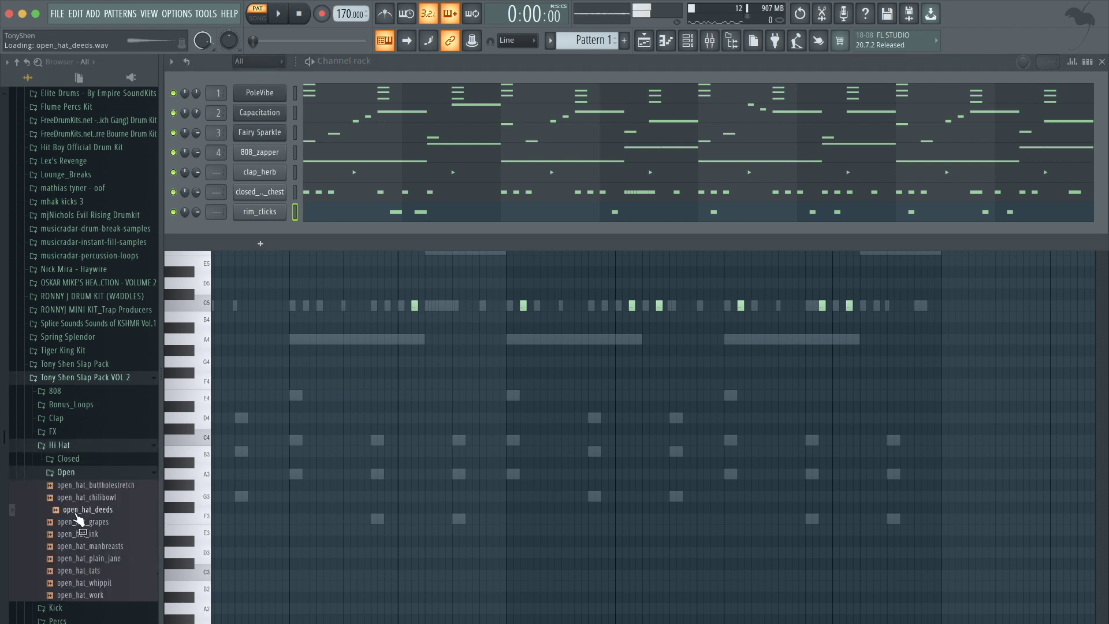
pyautogui.moveTo(79, 520); pyautogui.dragTo(262, 230)
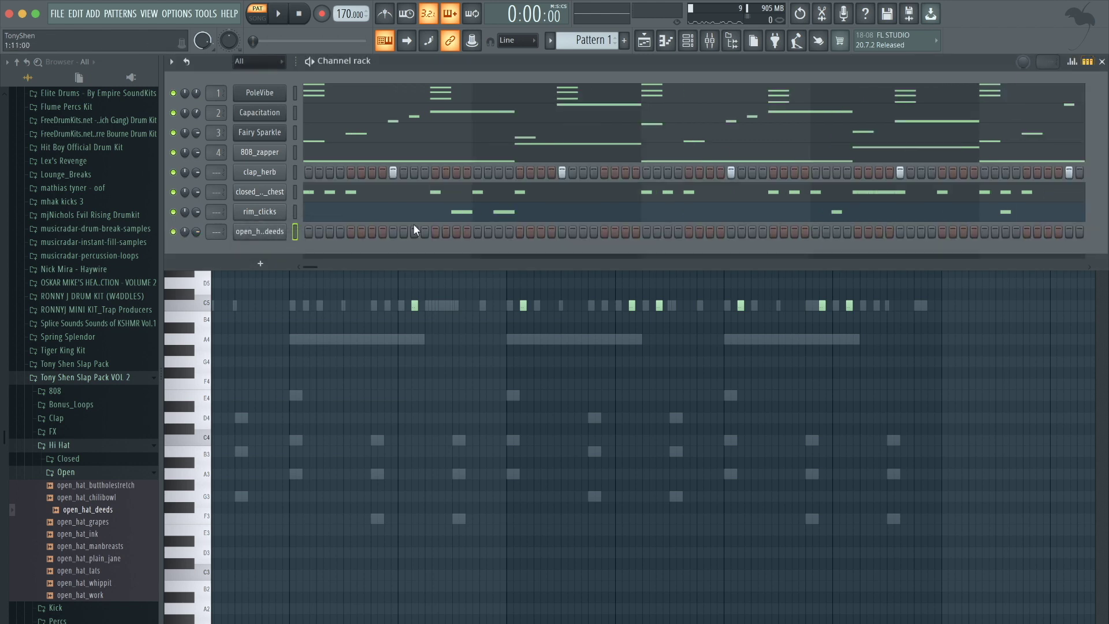
# Program open_hat_deeds hits on bar 1, beat 4 of bar 3 and beat 2 of bar 4, repeat them four bars on, and play back.
pyautogui.click(309, 231)
pyautogui.press('space')
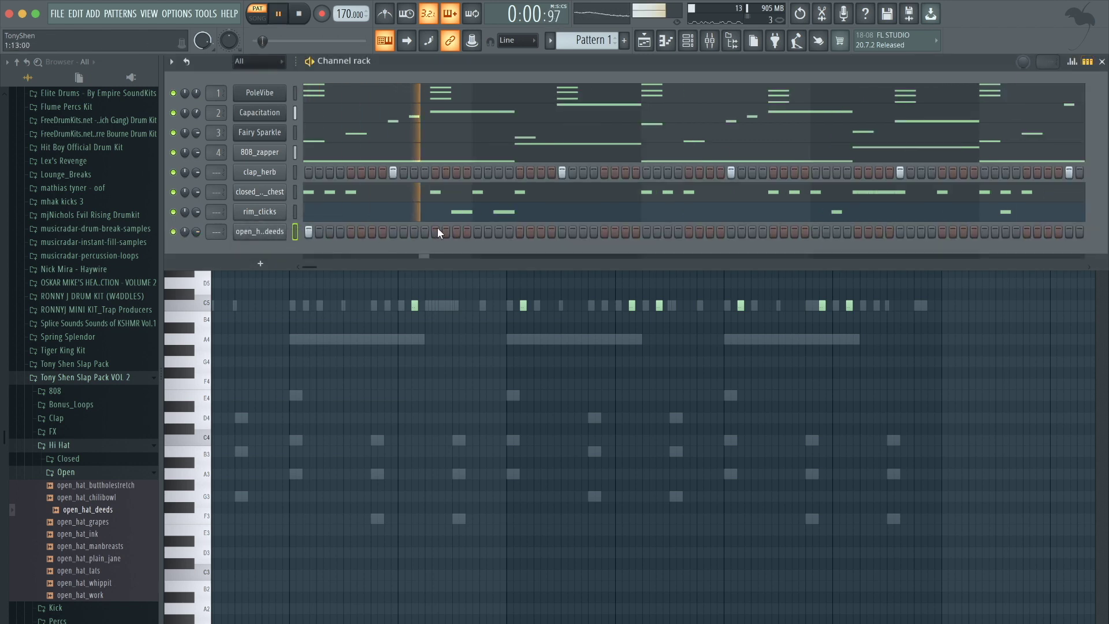
pyautogui.click(775, 231)
pyautogui.click(847, 231)
pyautogui.press('space')
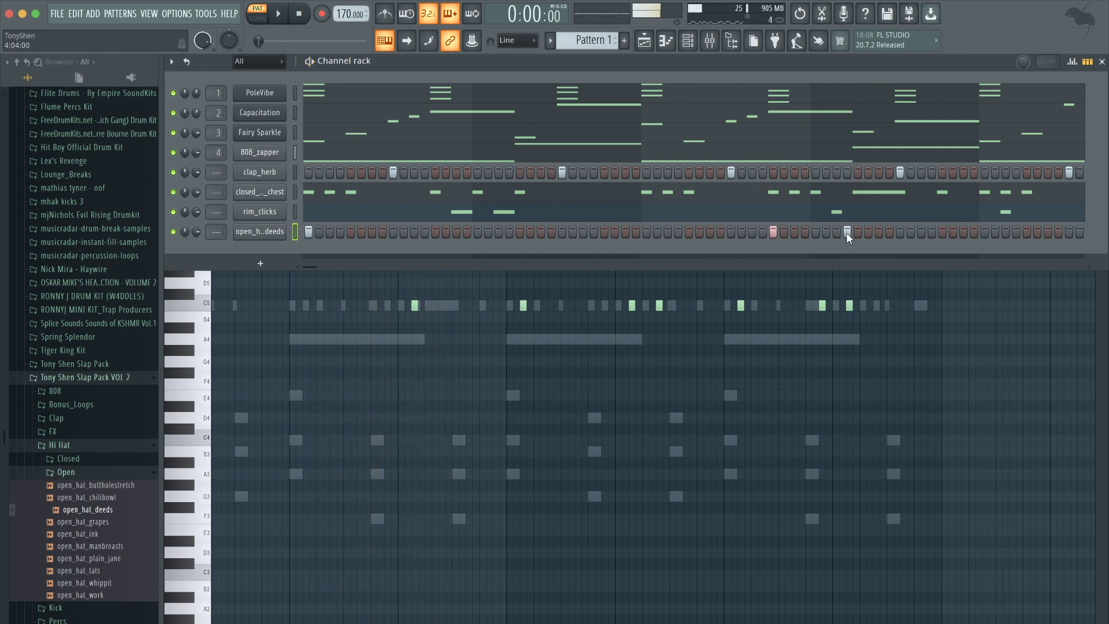
pyautogui.click(1088, 62)
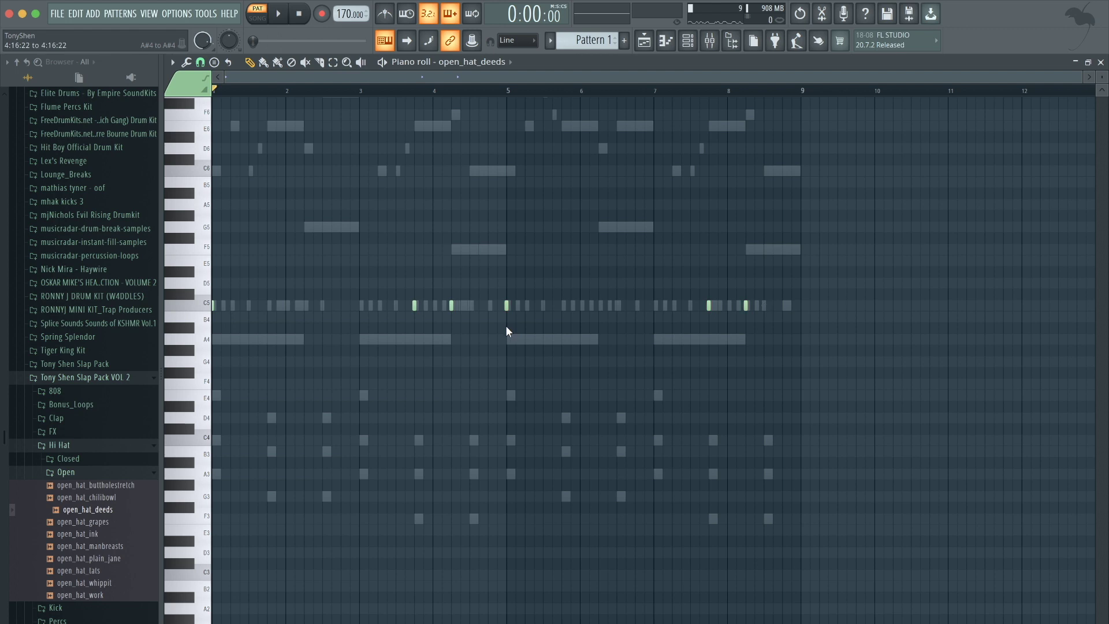
pyautogui.press('space')
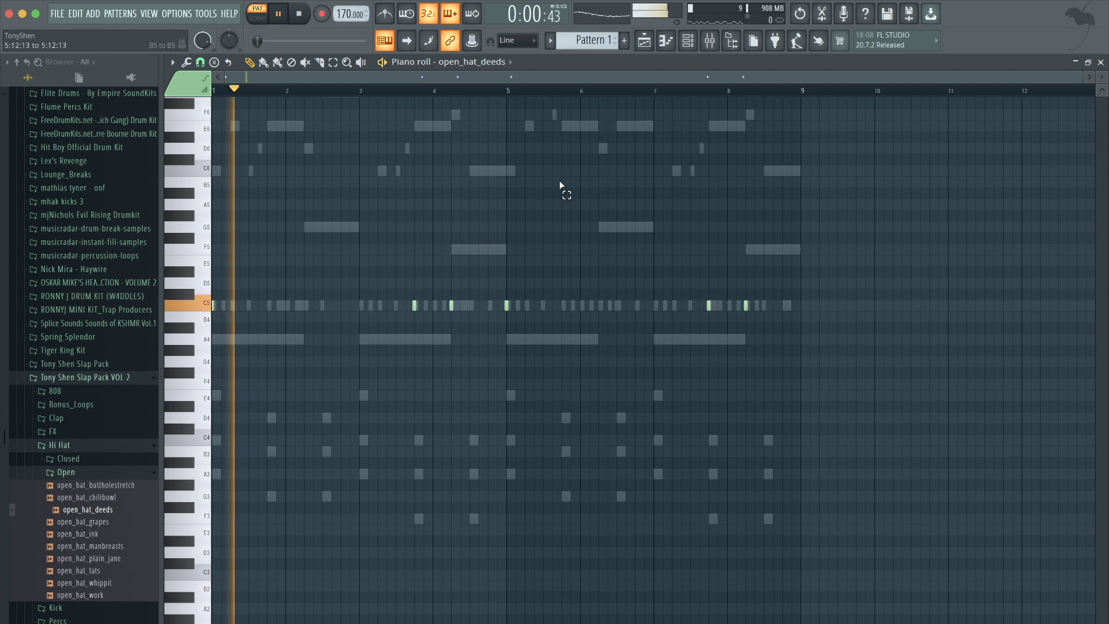
# Audition samples in the Kick folder and load kick_craig as a new channel below the open hat.
pyautogui.click(688, 43)
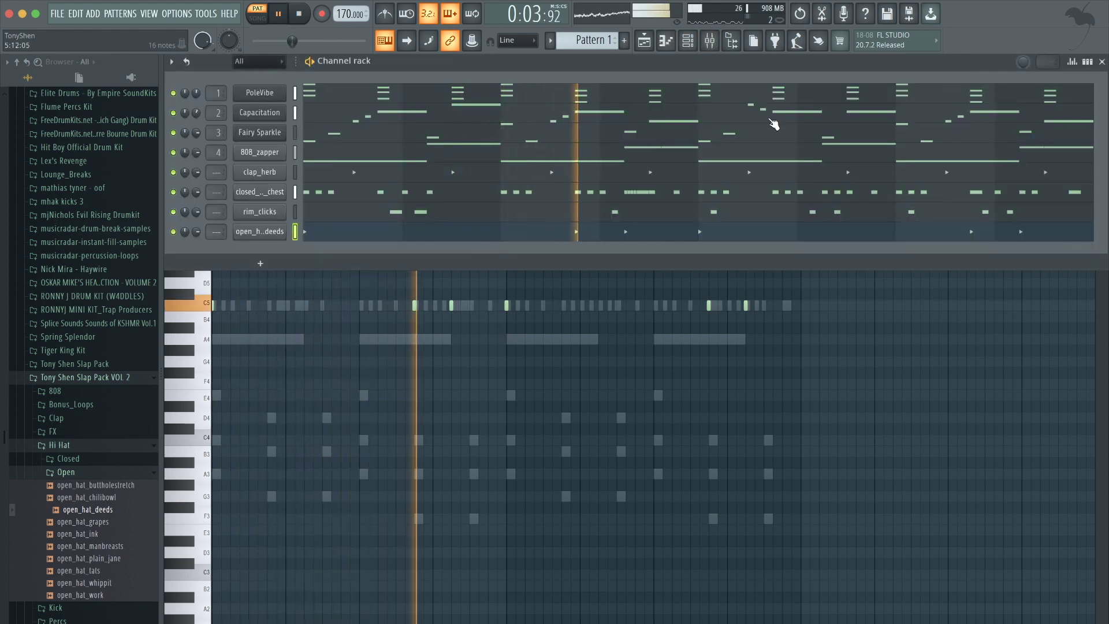
pyautogui.press('space')
pyautogui.click(83, 445)
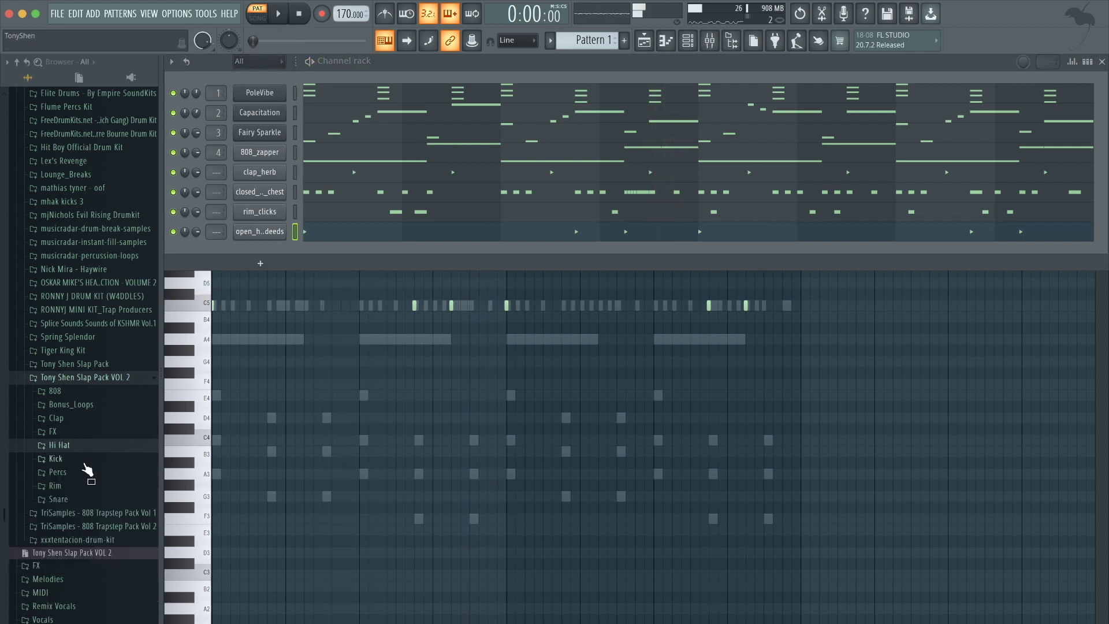
pyautogui.click(55, 458)
pyautogui.click(80, 497)
pyautogui.click(74, 509)
pyautogui.click(74, 533)
pyautogui.click(73, 546)
pyautogui.click(76, 557)
pyautogui.moveTo(68, 472); pyautogui.dragTo(303, 262)
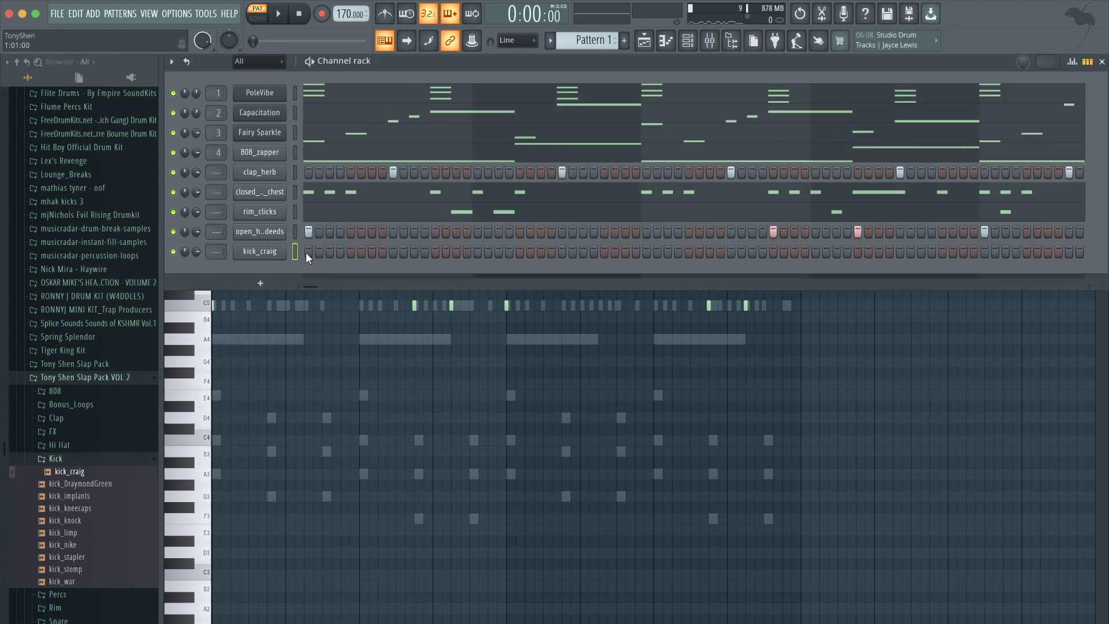
# Copy the 808_zapper notes into the kick_craig channel and open them in the piano roll.
pyautogui.press('super+c')
pyautogui.click(296, 247)
pyautogui.press('super+v')
pyautogui.click(506, 250)
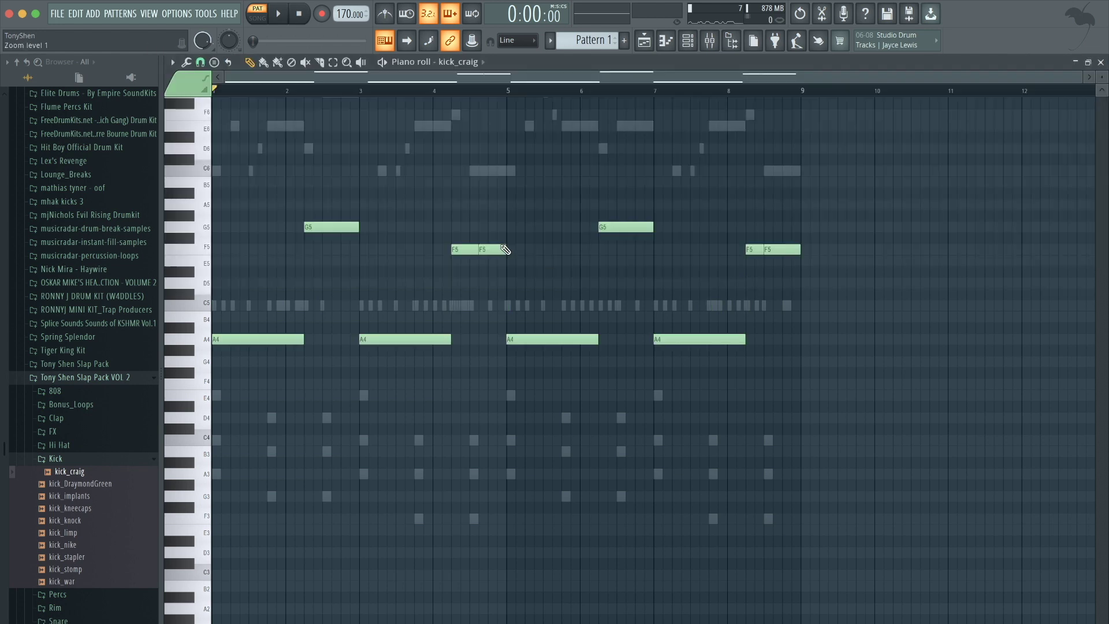
# Transpose the four A4 kick notes up to C5.
pyautogui.moveTo(791, 353); pyautogui.dragTo(274, 312)
pyautogui.hotkey('shift', 'Up')
pyautogui.hotkey('shift', 'Up')
pyautogui.hotkey('shift', 'Up')
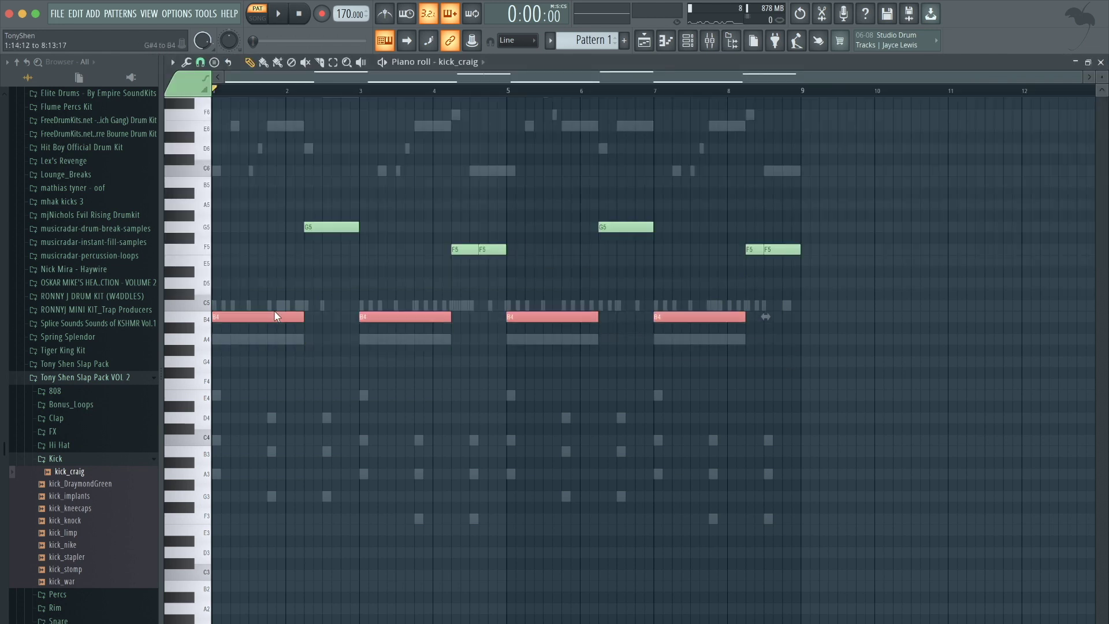
# Transpose the remaining G5 and F5 kick notes down to C5.
pyautogui.click(819, 277)
pyautogui.moveTo(819, 277); pyautogui.dragTo(269, 175)
pyautogui.hotkey('shift', 'Down')
pyautogui.hotkey('shift', 'Down')
pyautogui.hotkey('shift', 'Down')
pyautogui.hotkey('shift', 'Down')
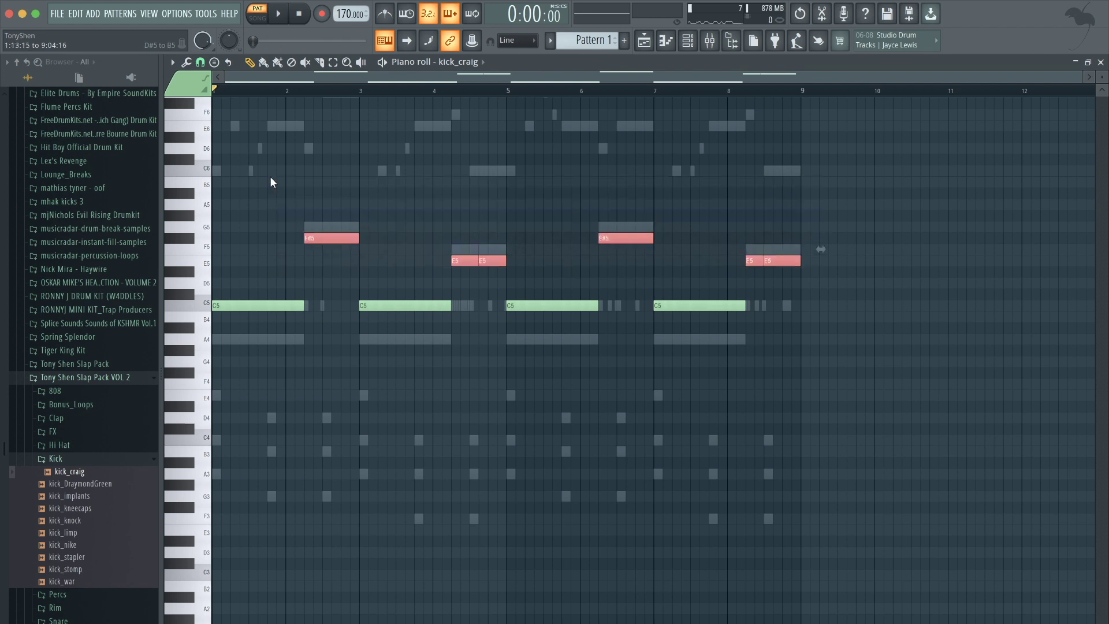
pyautogui.hotkey('shift', 'Down')
pyautogui.moveTo(663, 272); pyautogui.dragTo(350, 283)
pyautogui.hotkey('shift', 'Down')
pyautogui.hotkey('shift', 'Down')
pyautogui.click(347, 279)
# Play the pattern through, then route the channels from 808_zapper to kick_craig to mixer tracks starting at insert 7.
pyautogui.press('space')
pyautogui.click(711, 40)
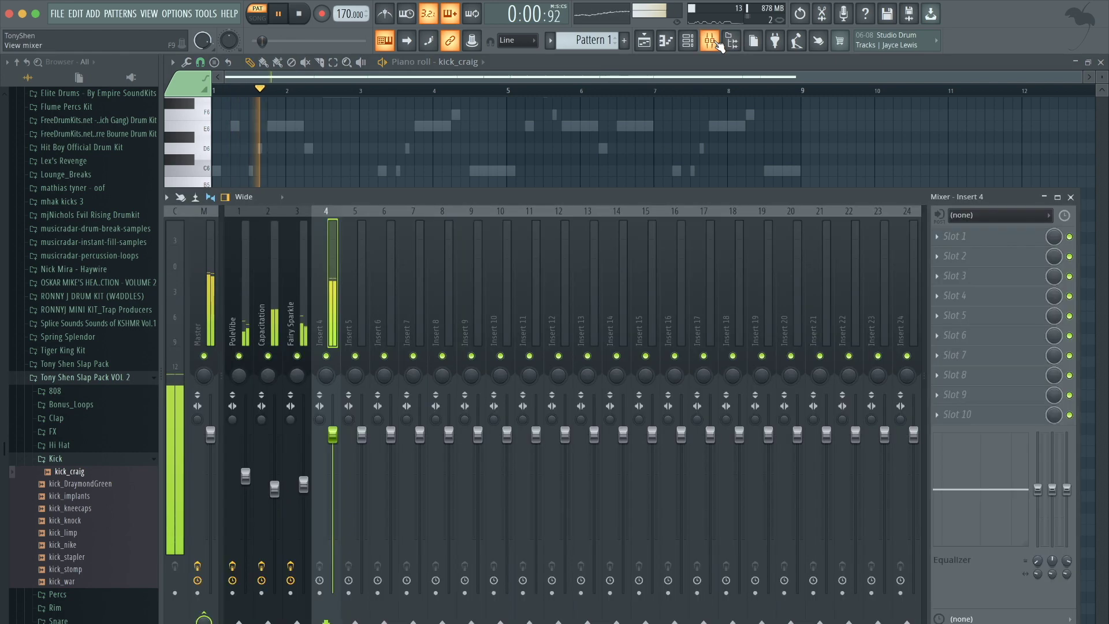
pyautogui.click(689, 42)
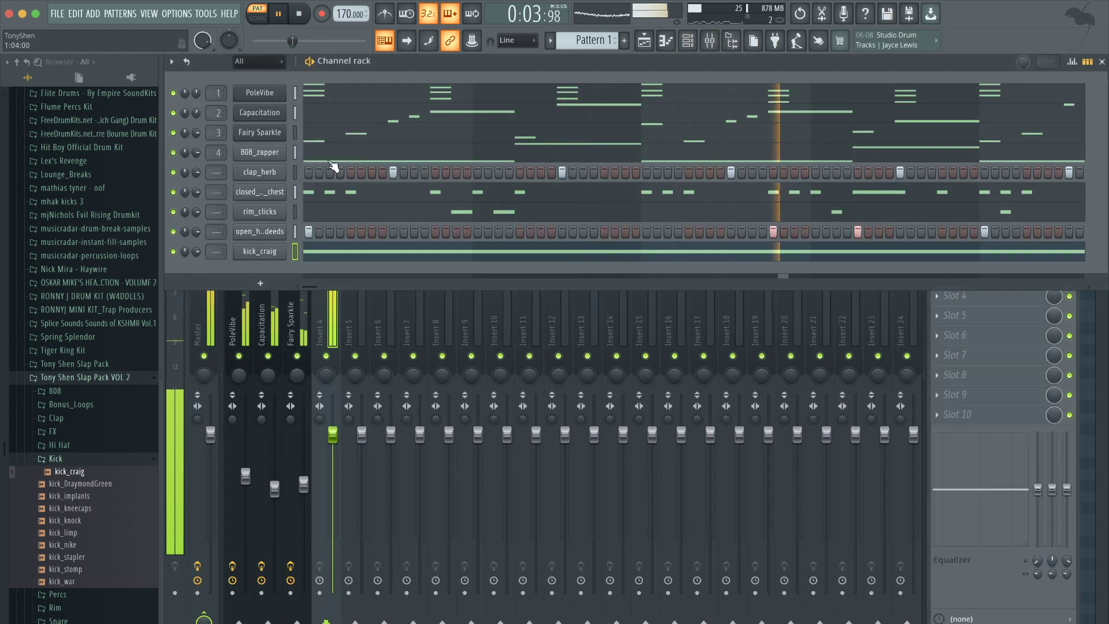
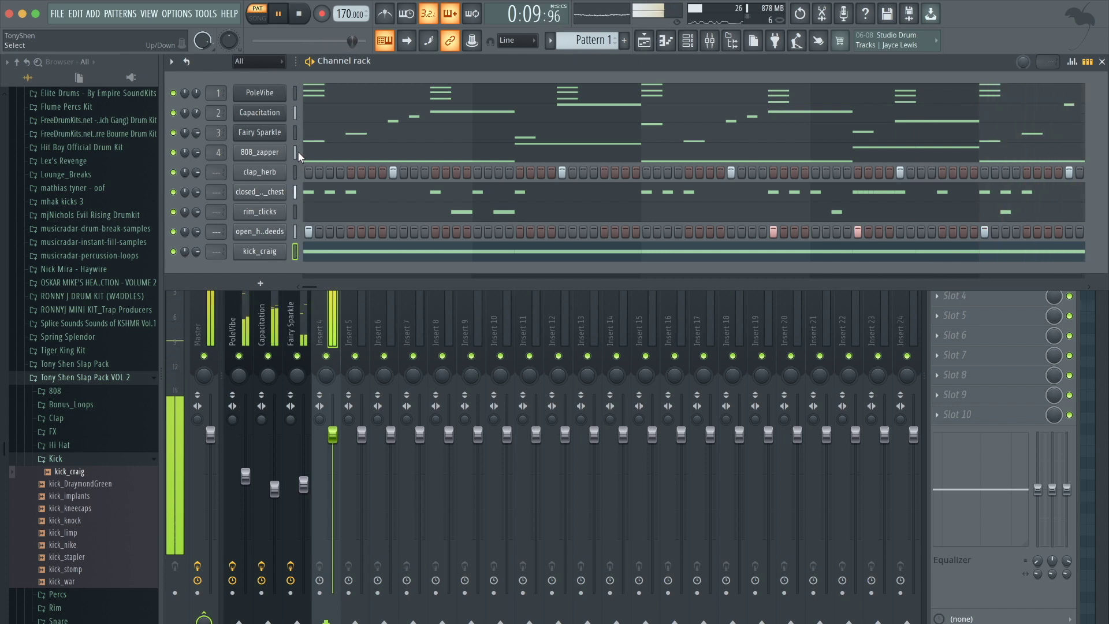
pyautogui.press('space')
pyautogui.moveTo(297, 153); pyautogui.dragTo(306, 264)
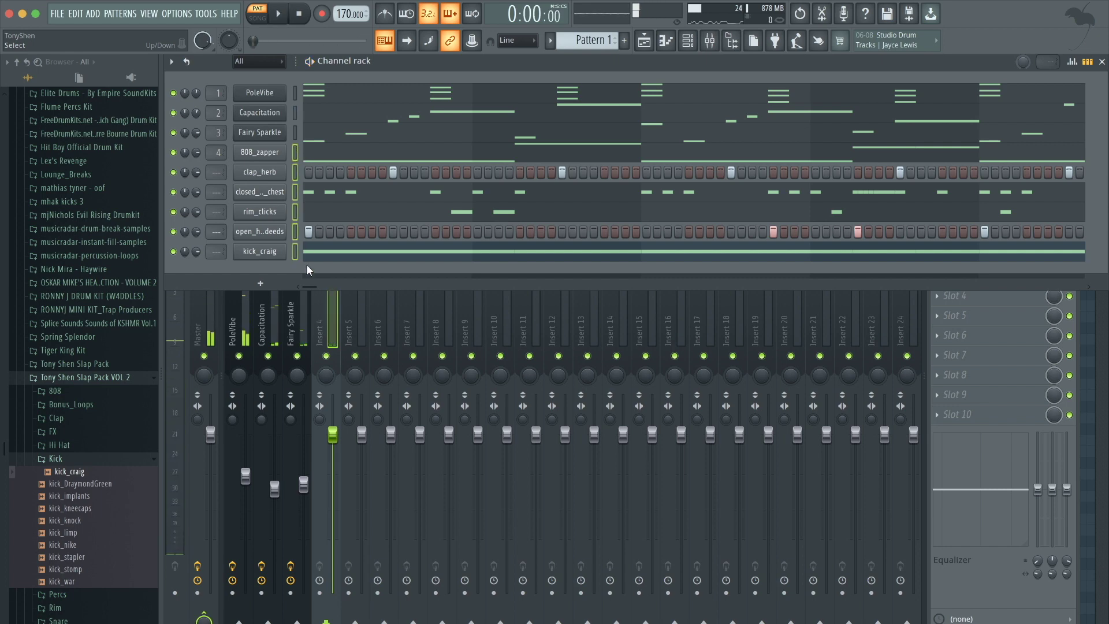
pyautogui.click(327, 293)
pyautogui.click(422, 315)
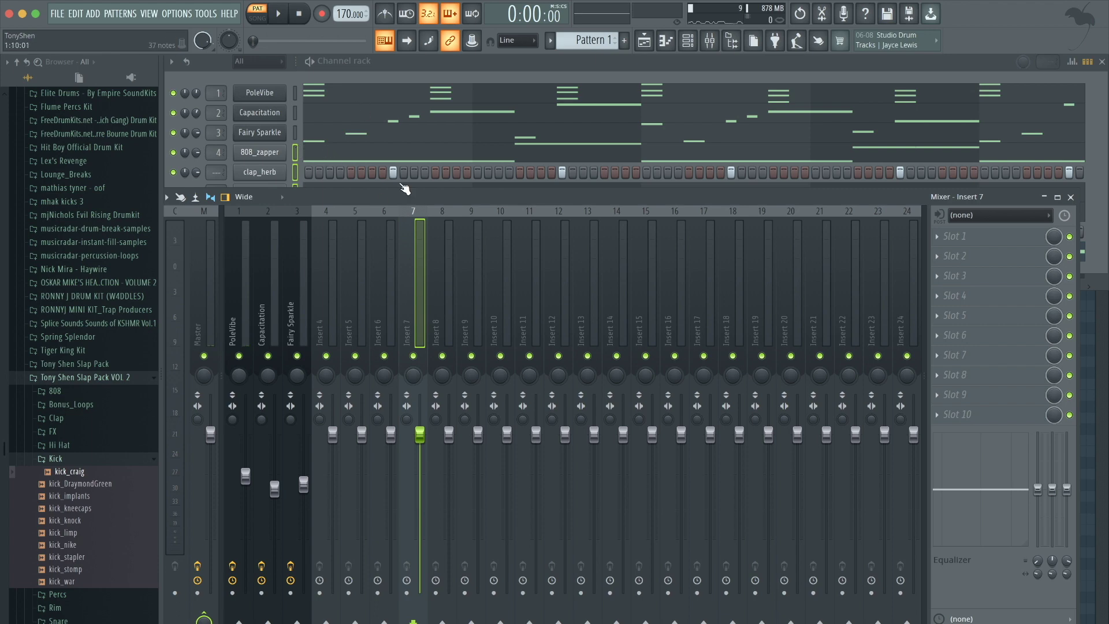
pyautogui.hotkey('ctrl', 'l')
# Lower the 808_zapper mixer track volume to about 95% while the pattern plays.
pyautogui.click(442, 291)
pyautogui.click(416, 291)
pyautogui.press('space')
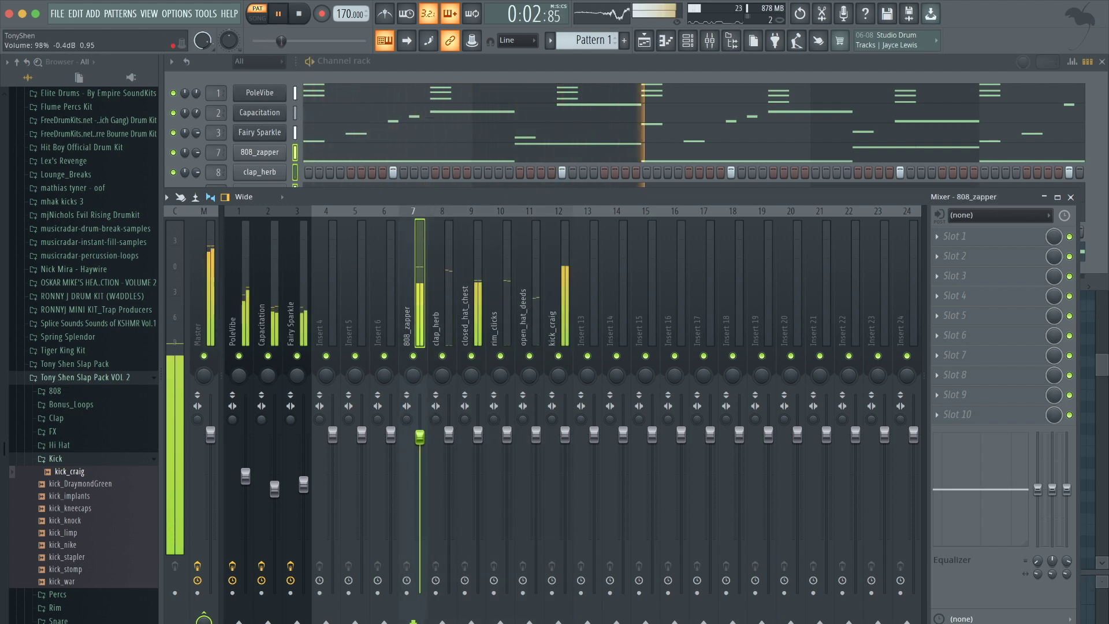
pyautogui.moveTo(420, 434); pyautogui.dragTo(426, 447)
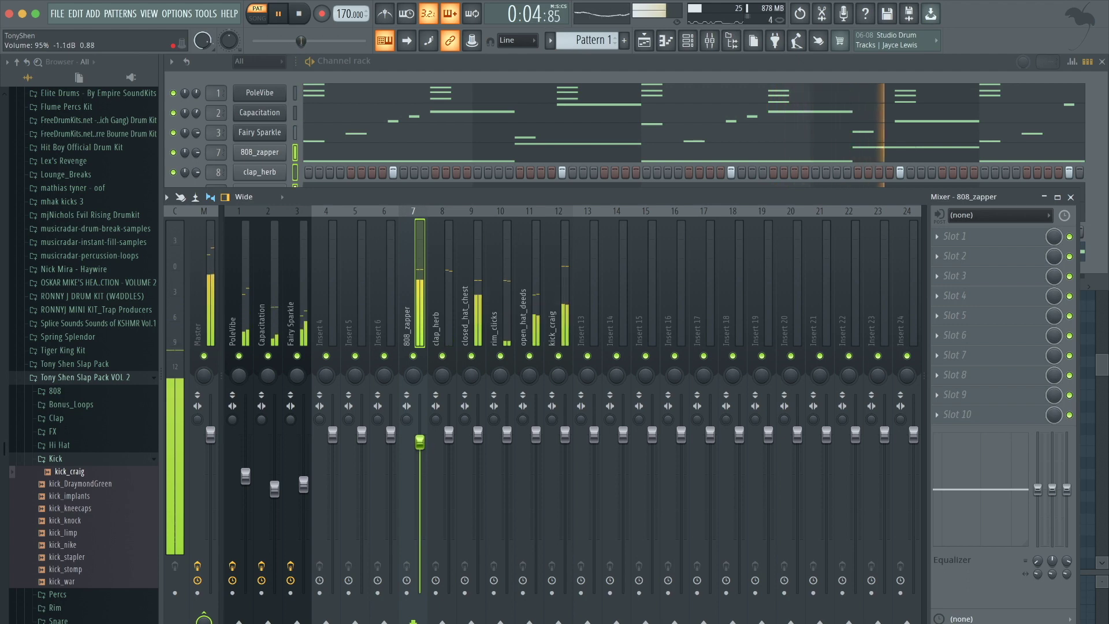
# Lower the clap_herb mixer track volume slightly and pull the closed_hat_chest track volume down further while the pattern plays.
pyautogui.click(569, 269)
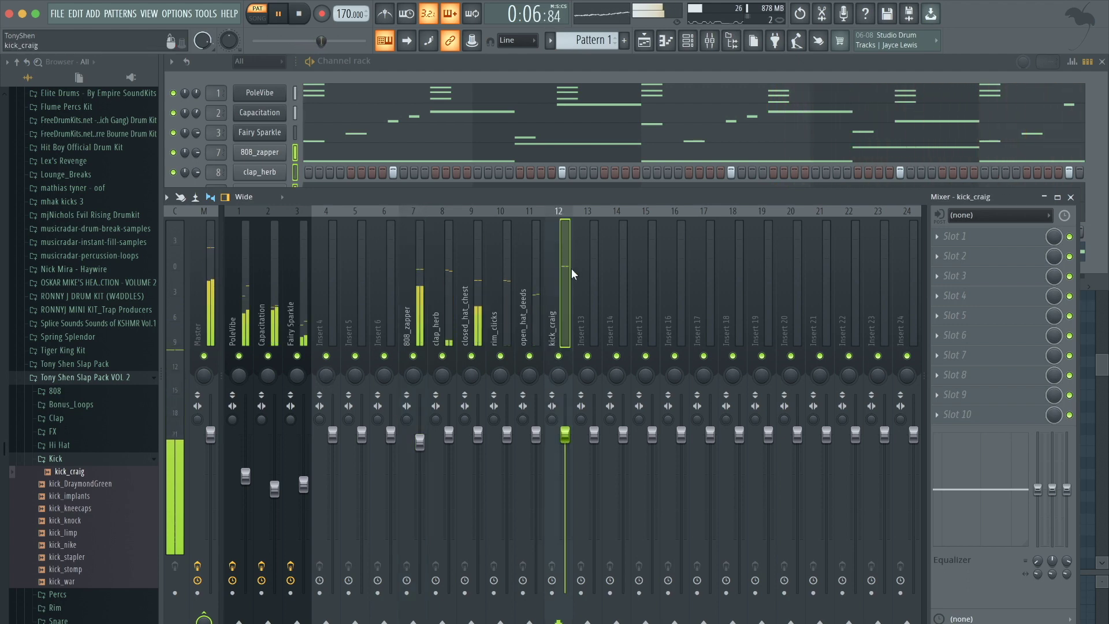
pyautogui.click(453, 287)
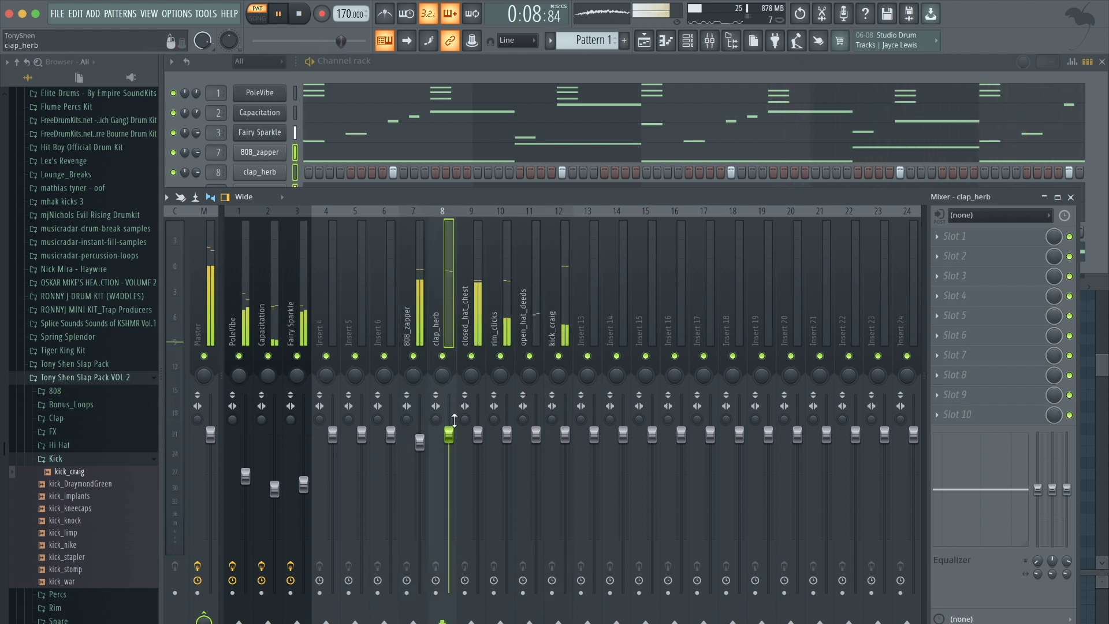
pyautogui.moveTo(449, 434); pyautogui.dragTo(449, 441)
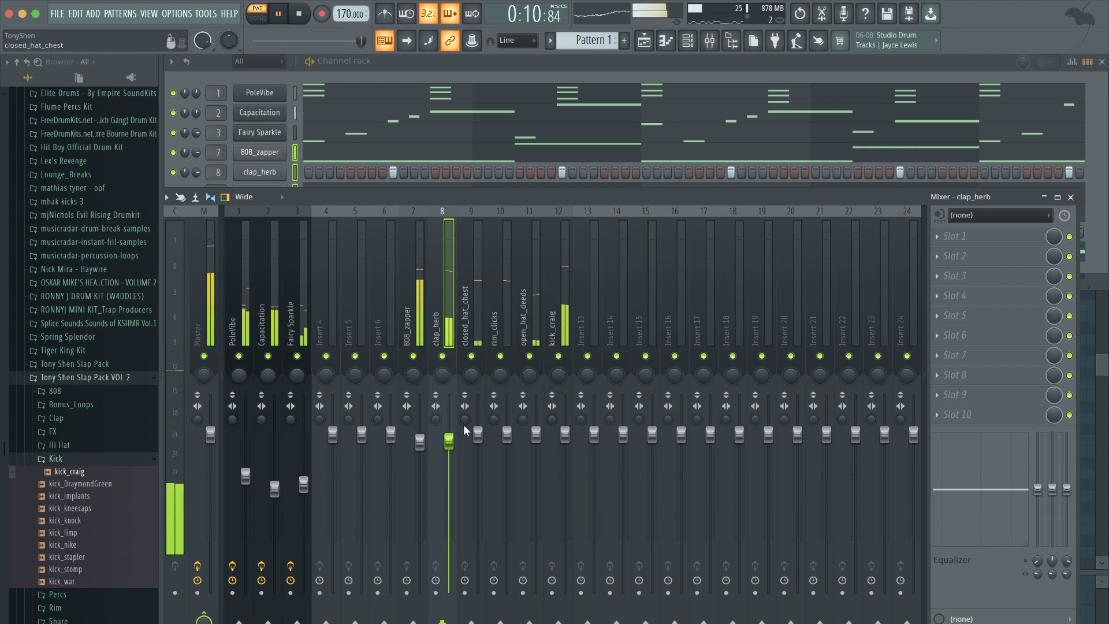
pyautogui.click(483, 320)
pyautogui.moveTo(476, 433); pyautogui.dragTo(477, 457)
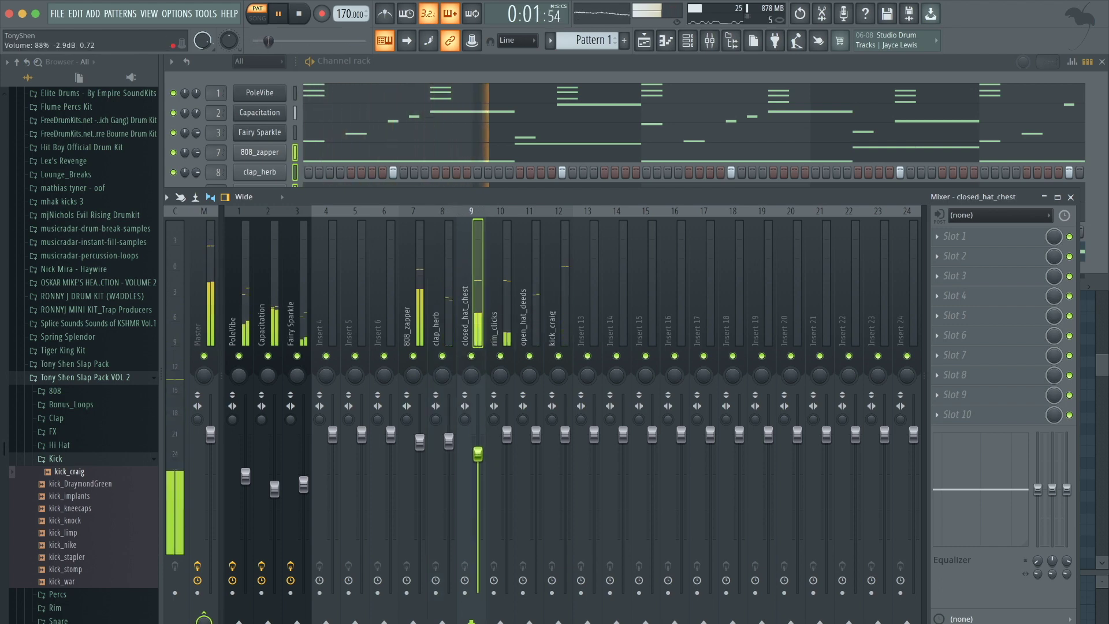
# Lower the rim_clicks mixer track volume slightly and pull the open_hat_deeds track down well below it.
pyautogui.click(506, 434)
pyautogui.press('space')
pyautogui.moveTo(535, 435); pyautogui.dragTo(536, 455)
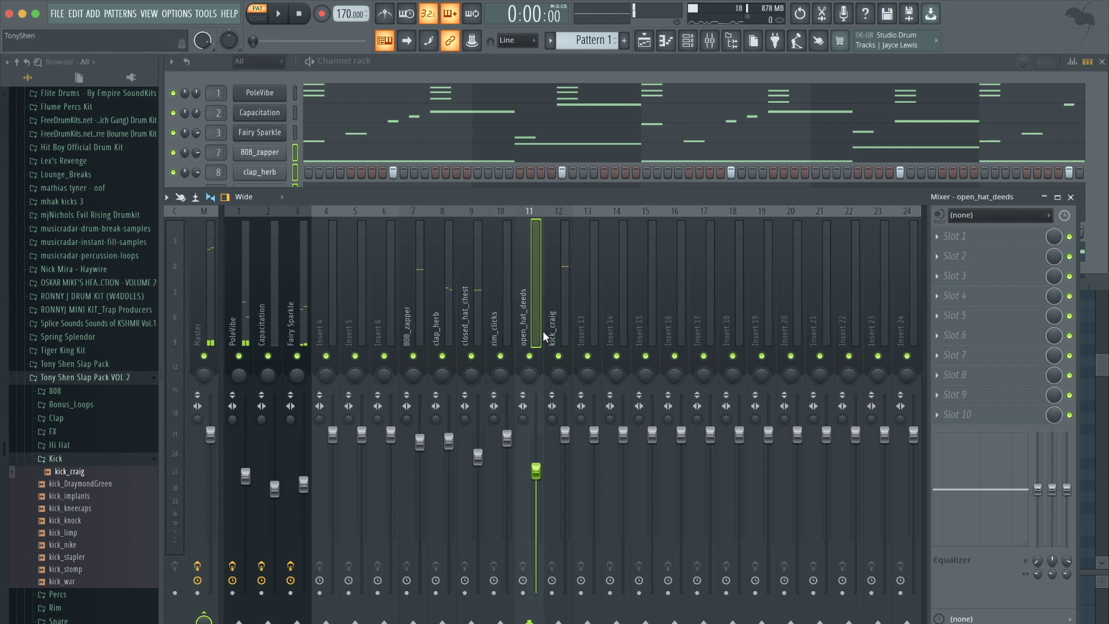
# Play the pattern to check the drum balance, then mute the Capacitation and Fairy Sparkle channels.
pyautogui.click(559, 329)
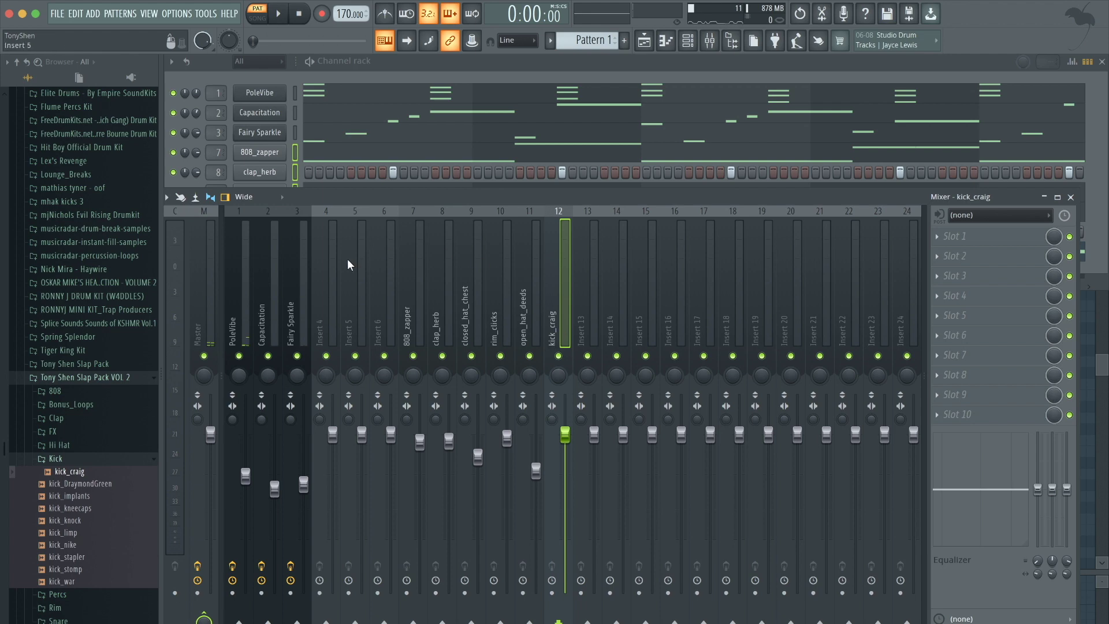
pyautogui.press('space')
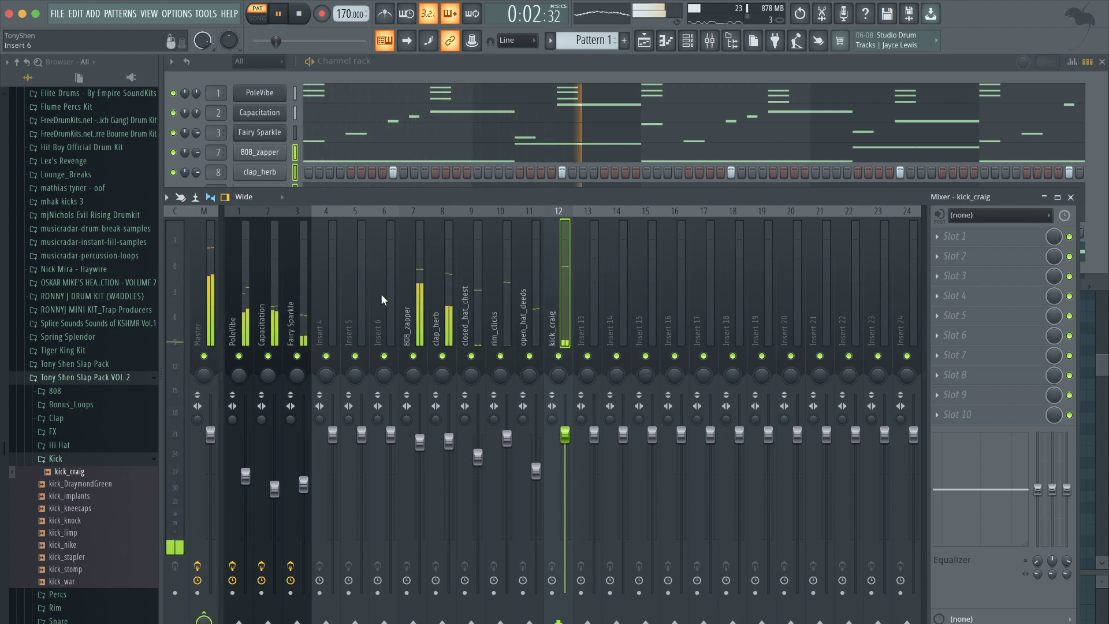
pyautogui.click(345, 299)
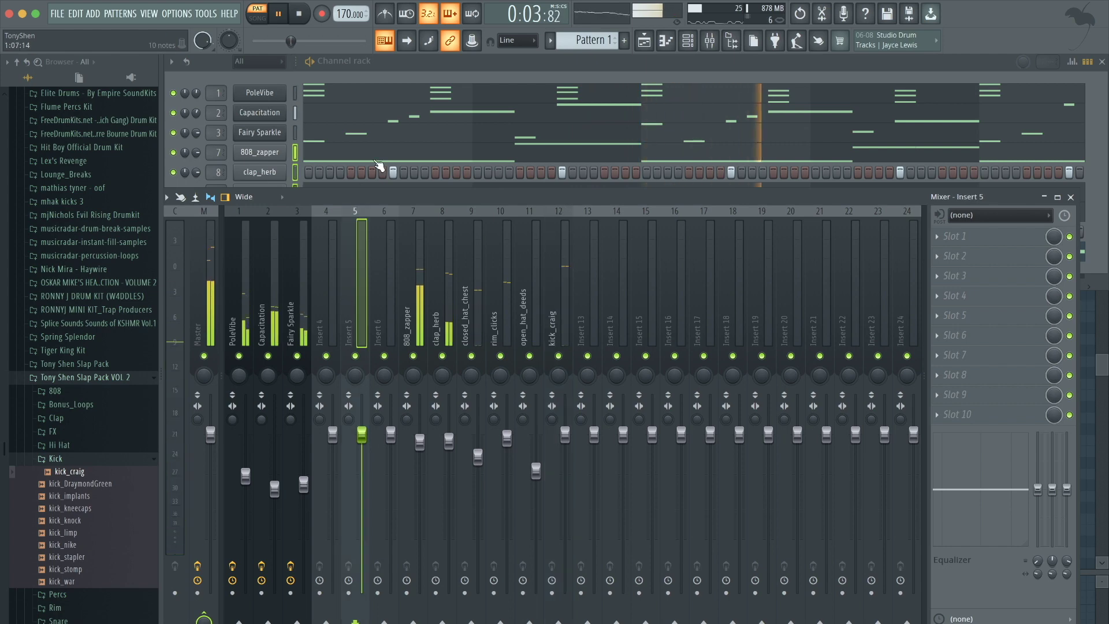
pyautogui.click(422, 65)
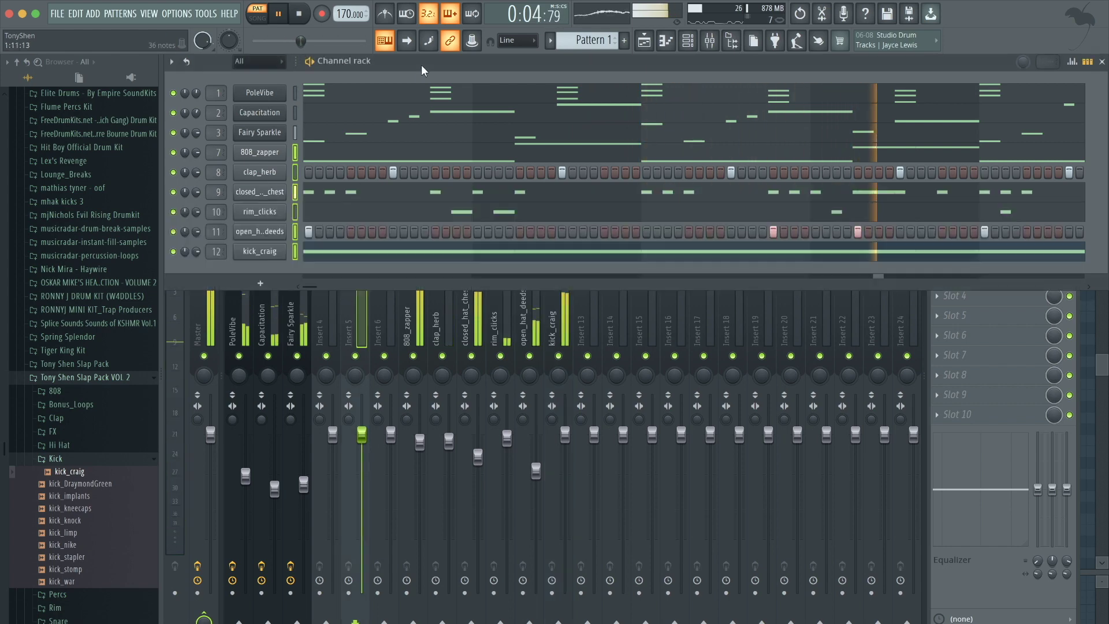
pyautogui.click(295, 252)
pyautogui.press('space')
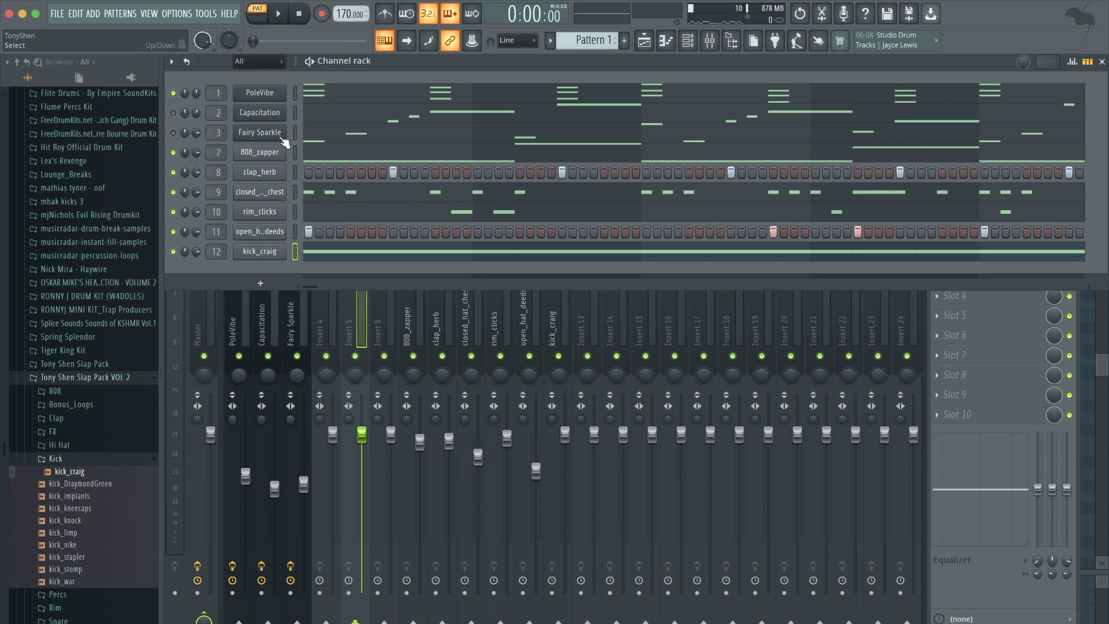
# Add a FLEX instrument channel, filter all its presets by the Wind type and load the Pan Flute preset.
pyautogui.click(260, 284)
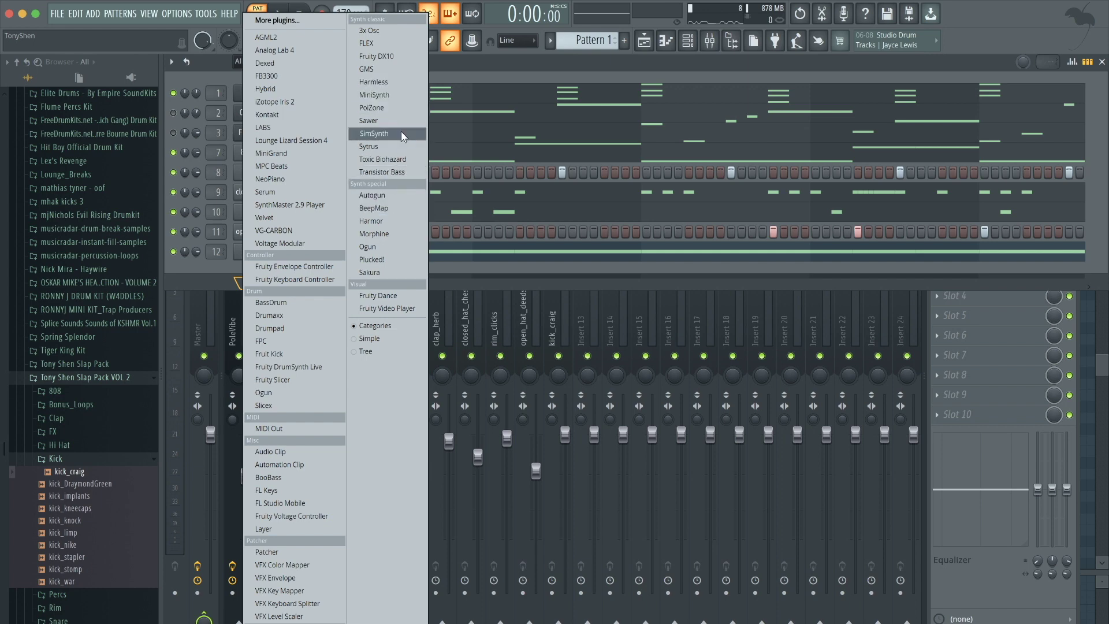
pyautogui.click(397, 50)
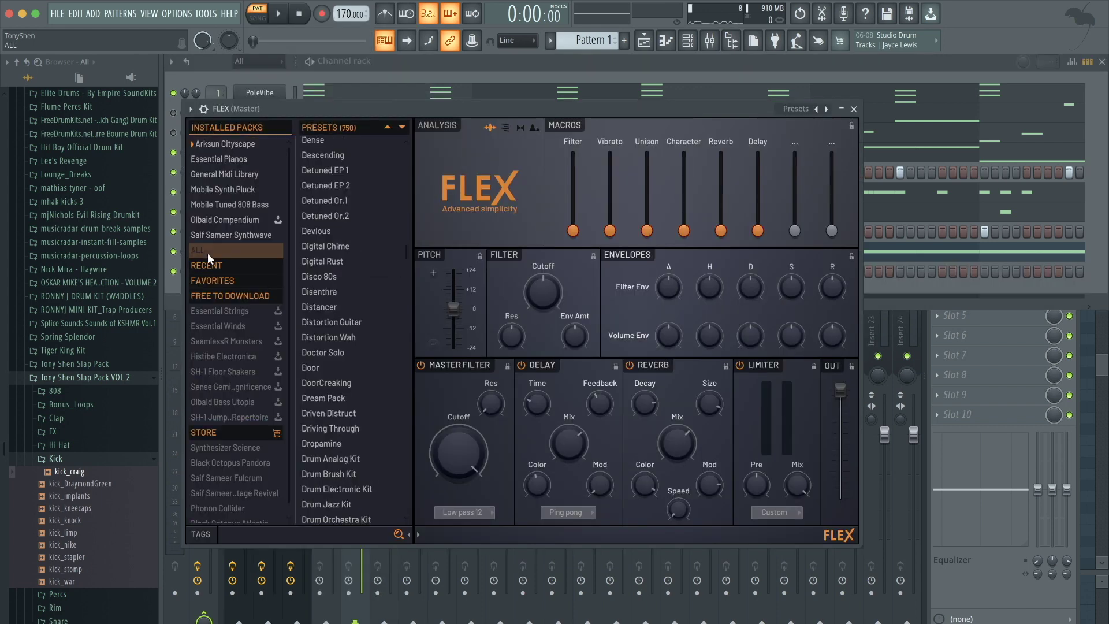
pyautogui.click(201, 535)
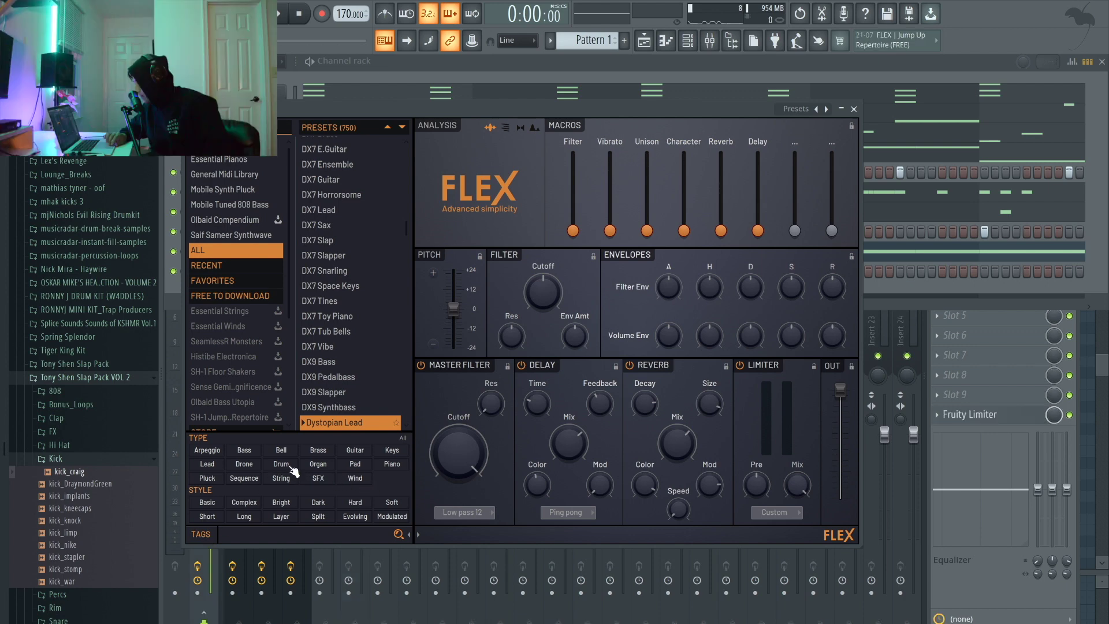
pyautogui.click(354, 479)
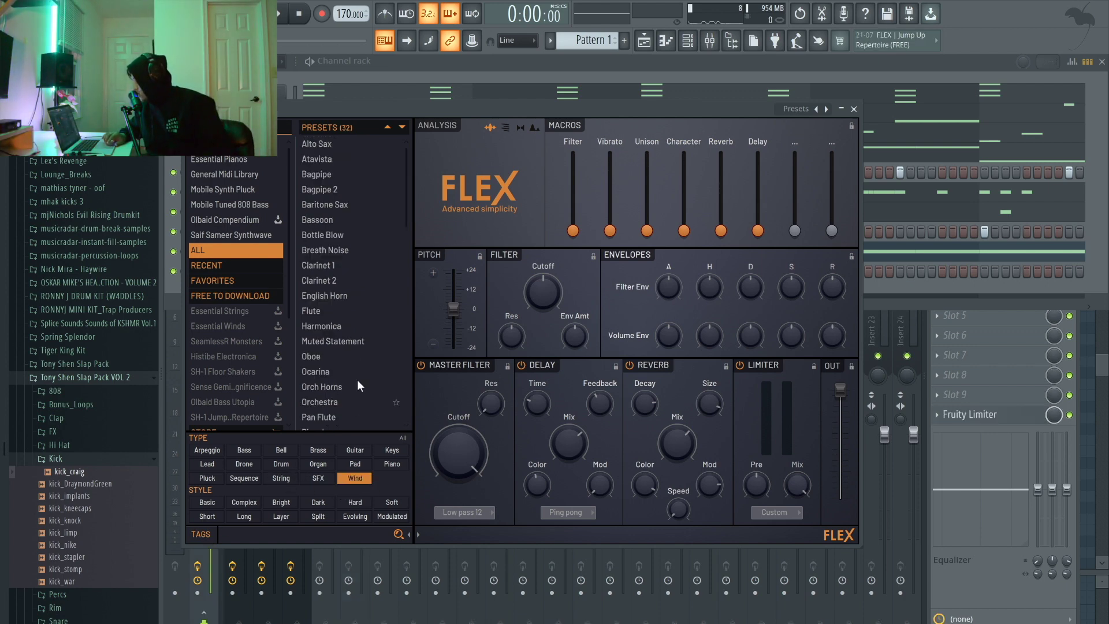
pyautogui.scroll(-6, 348, 336)
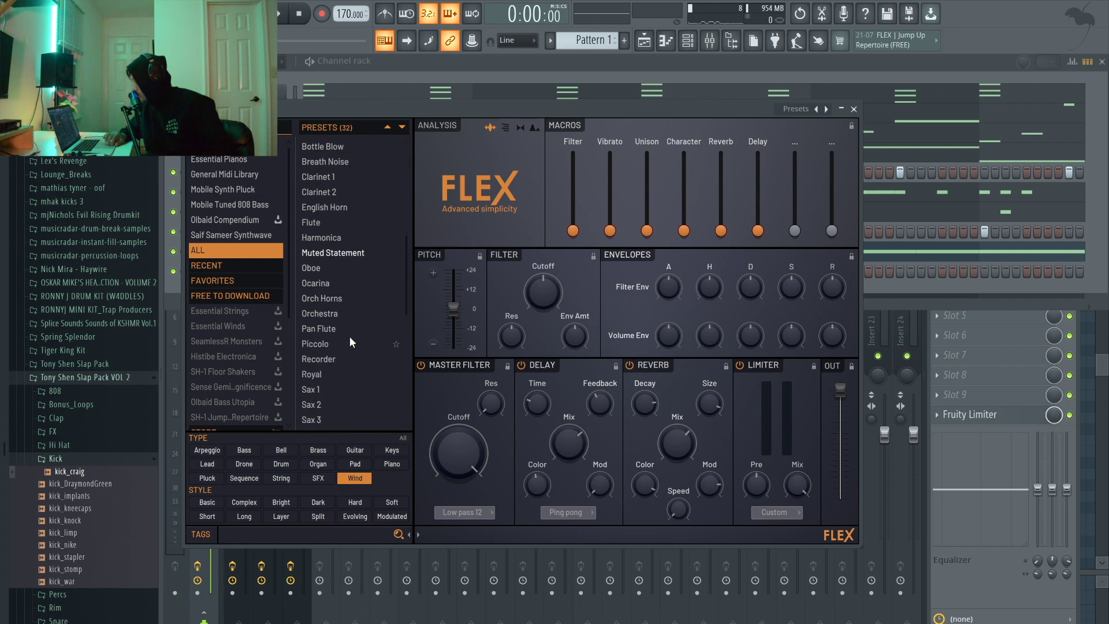
pyautogui.click(344, 240)
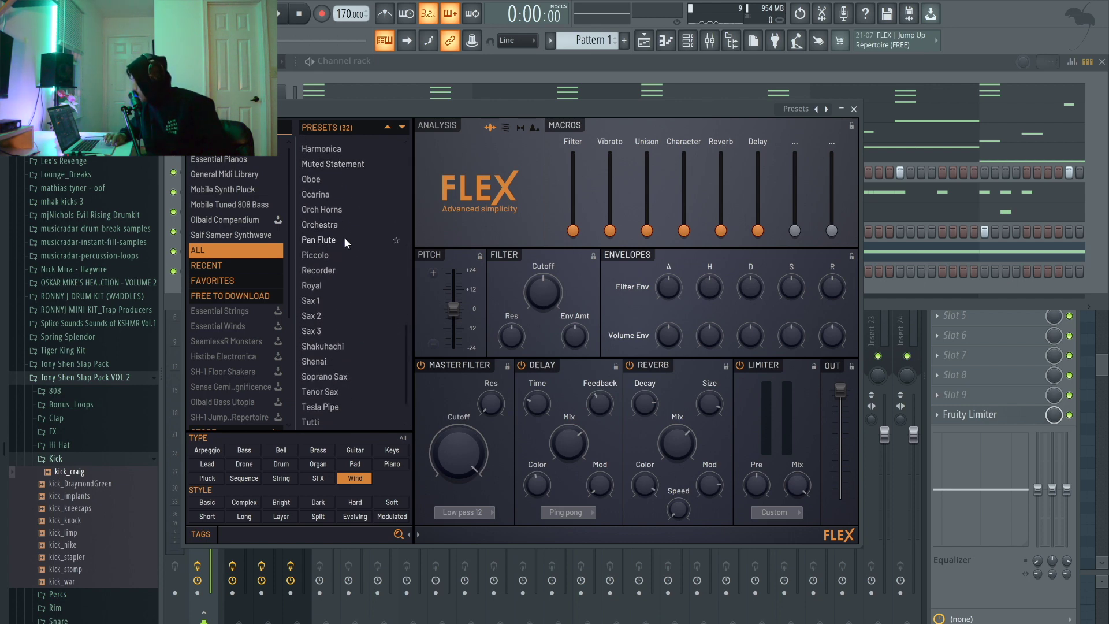
pyautogui.click(344, 241)
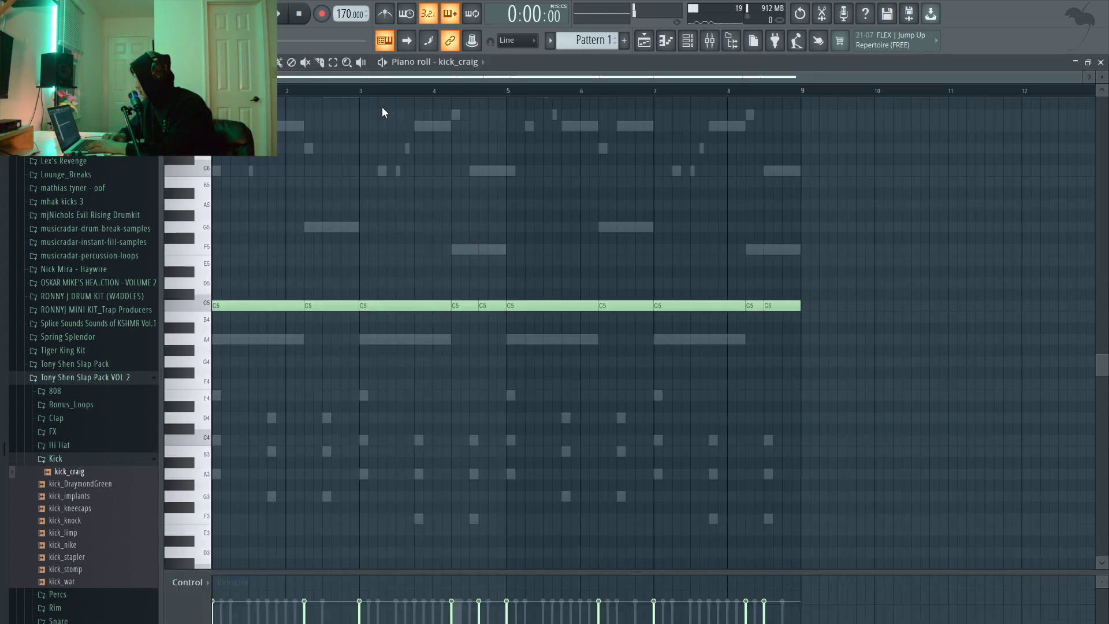
# Switch the piano roll from kick_craig to the Pan Flute channel and play the pattern through once.
pyautogui.click(688, 40)
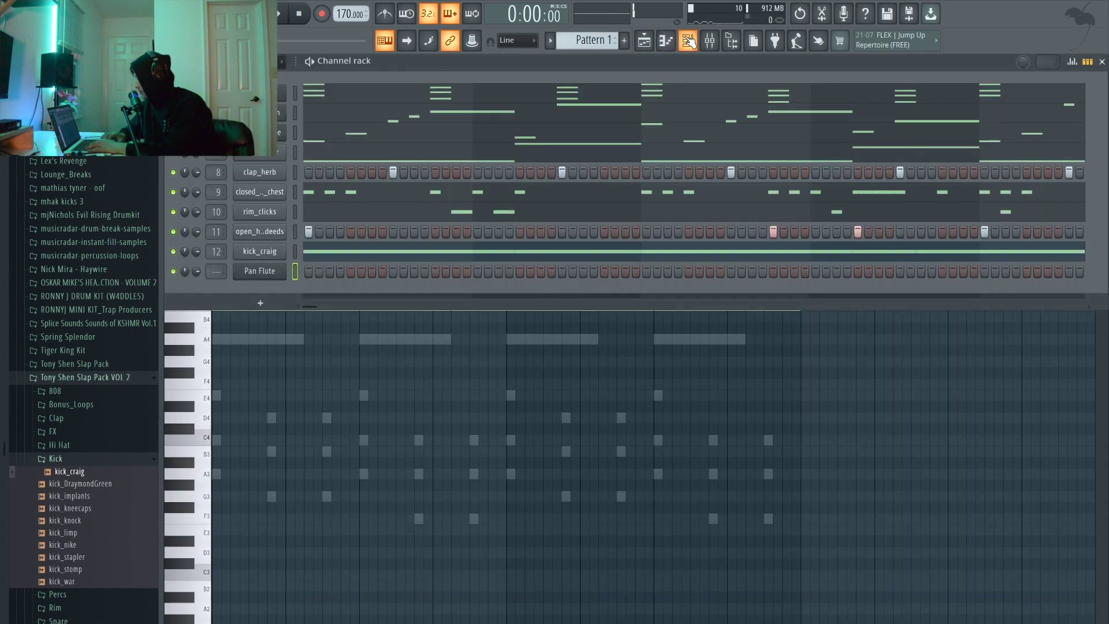
pyautogui.click(695, 41)
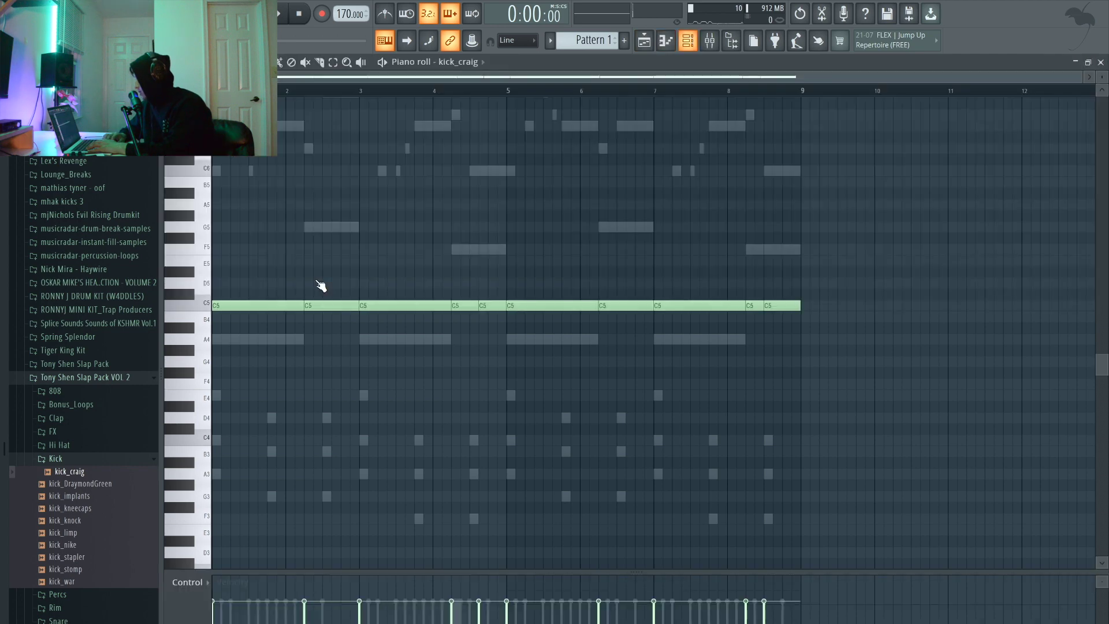
pyautogui.scroll(-3, 379, 242)
pyautogui.scroll(6, 317, 285)
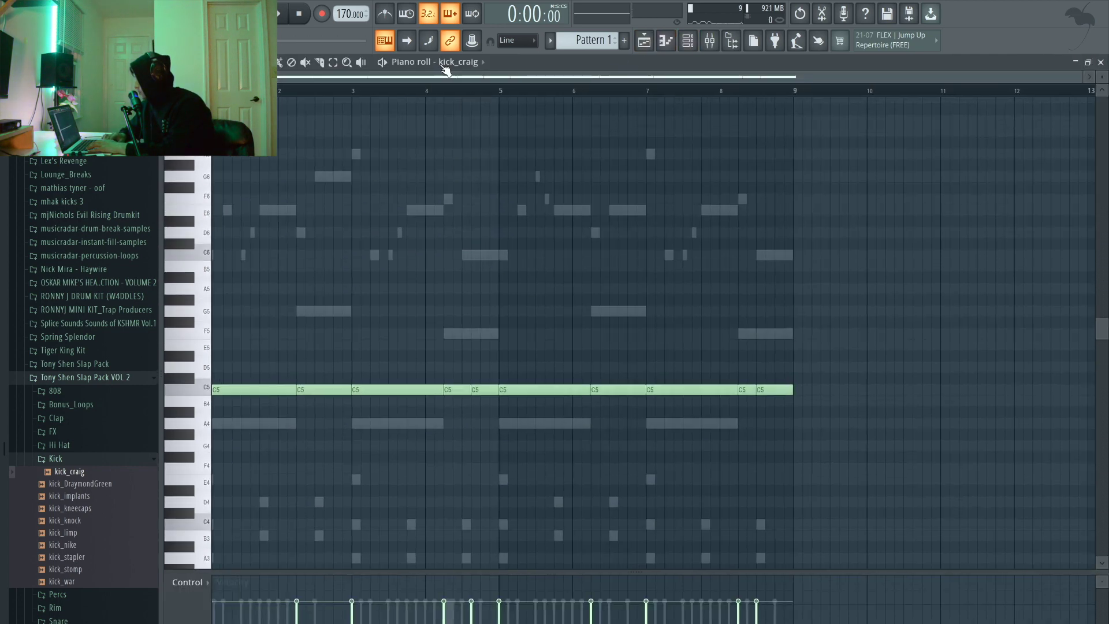
pyautogui.click(440, 64)
pyautogui.click(452, 197)
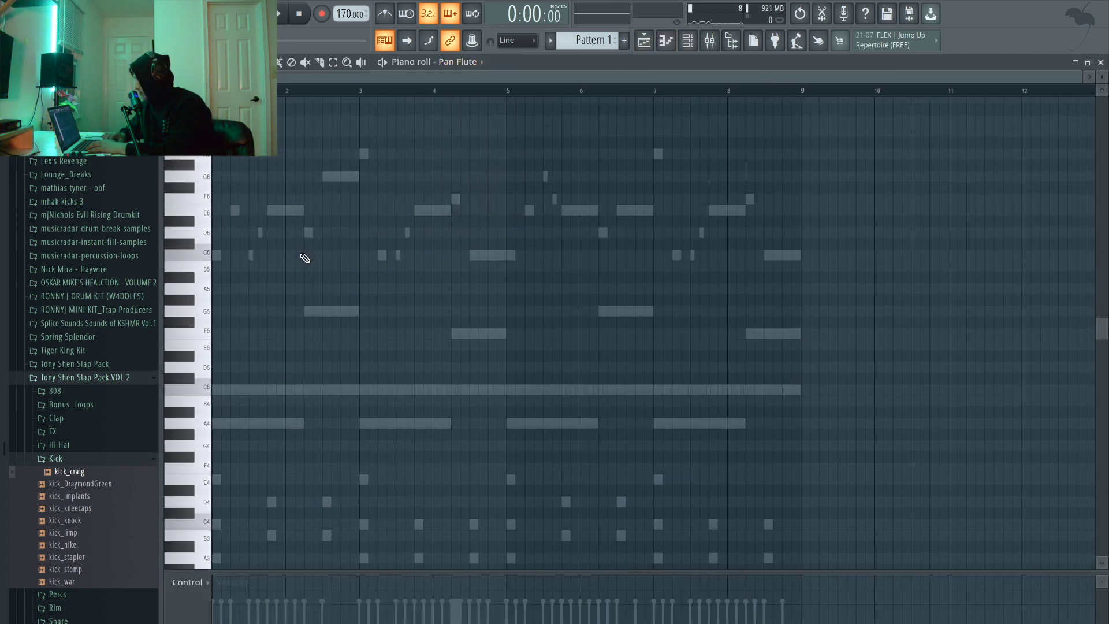
pyautogui.press('space')
pyautogui.scroll(-4, 305, 259)
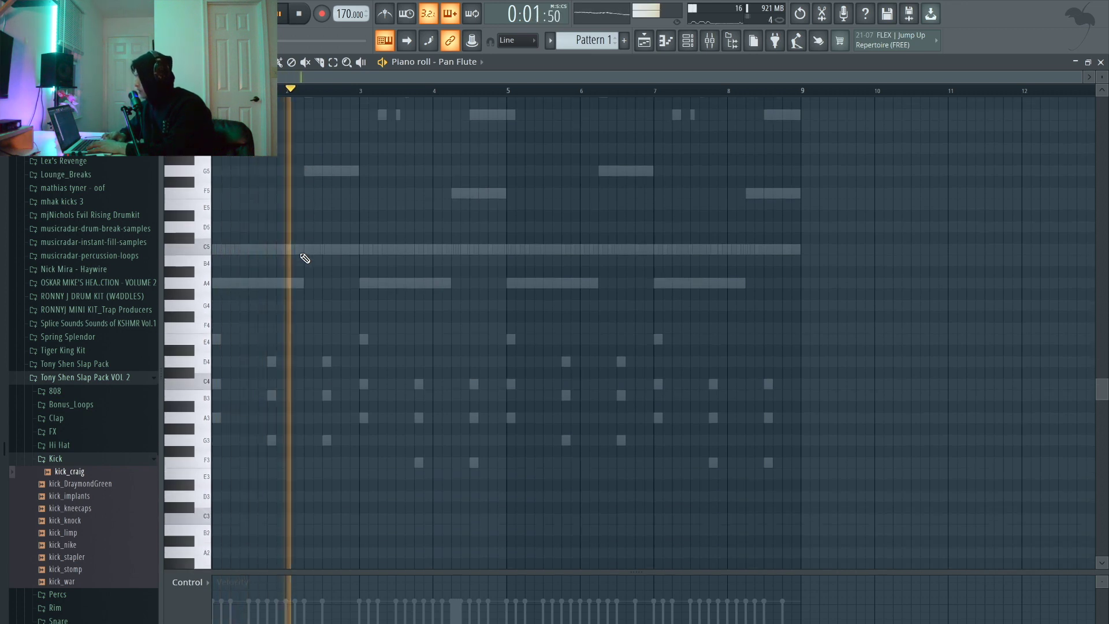
pyautogui.scroll(1, 305, 258)
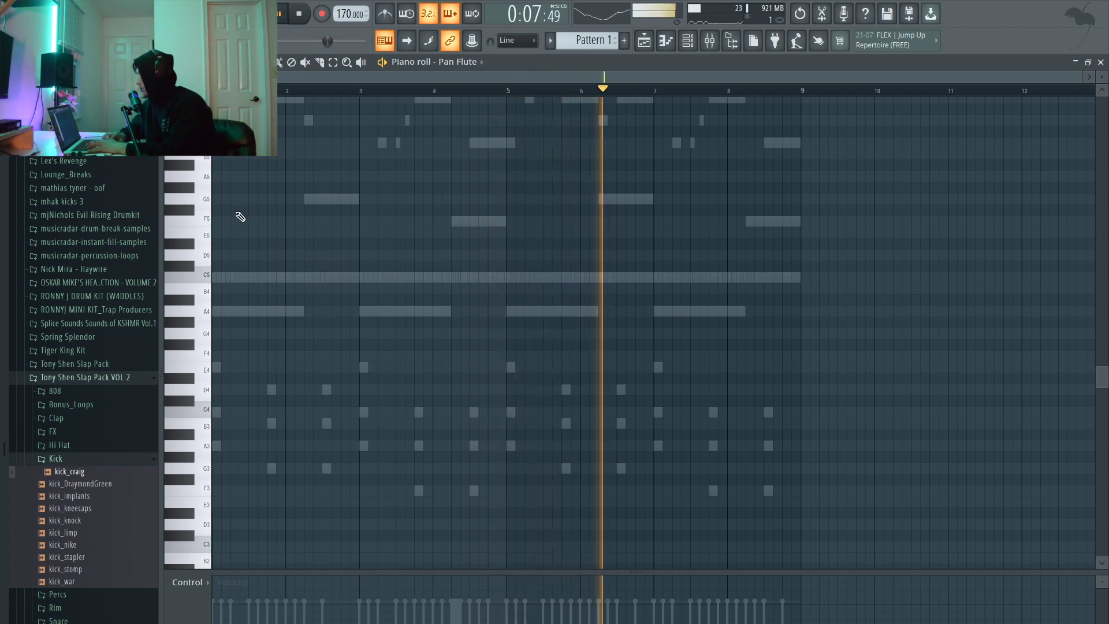
pyautogui.press('space')
# Draw E6, C6 and G6 notes one after another in the Pan Flute piano roll, starting at bar 1.
pyautogui.click(203, 165)
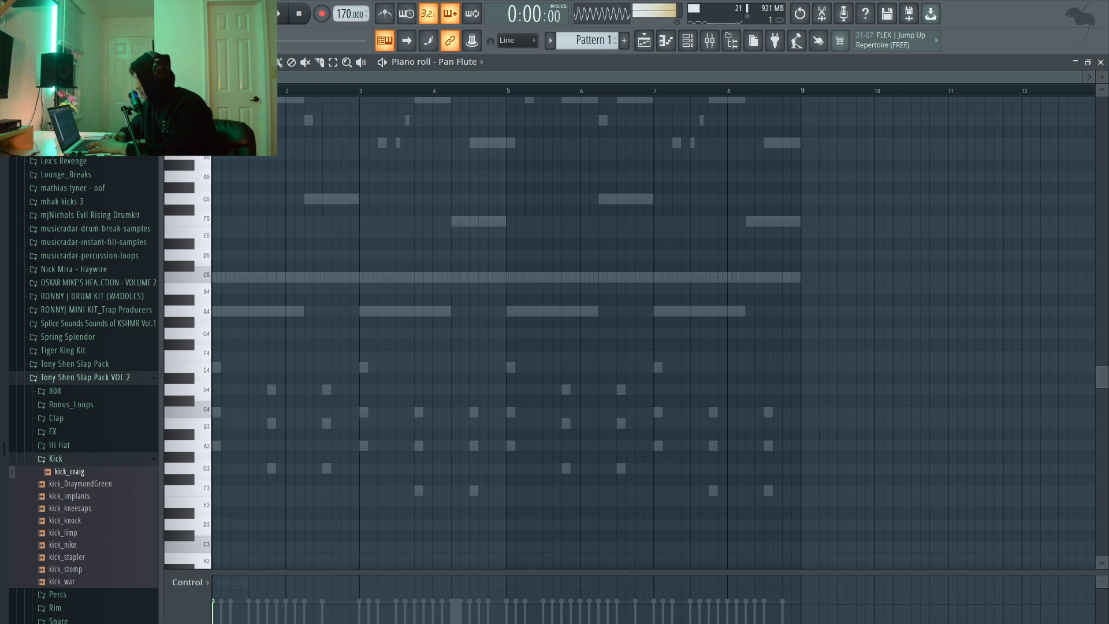
pyautogui.scroll(1, 635, 330)
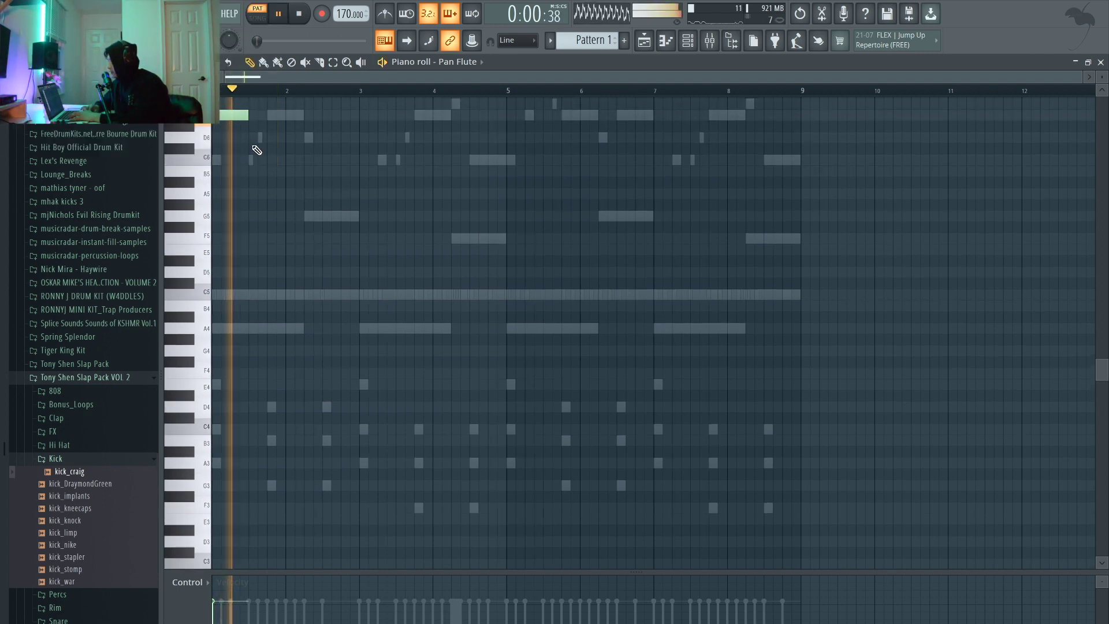
pyautogui.click(250, 160)
pyautogui.scroll(2, 277, 110)
pyautogui.click(271, 128)
pyautogui.moveTo(266, 112); pyautogui.dragTo(267, 114)
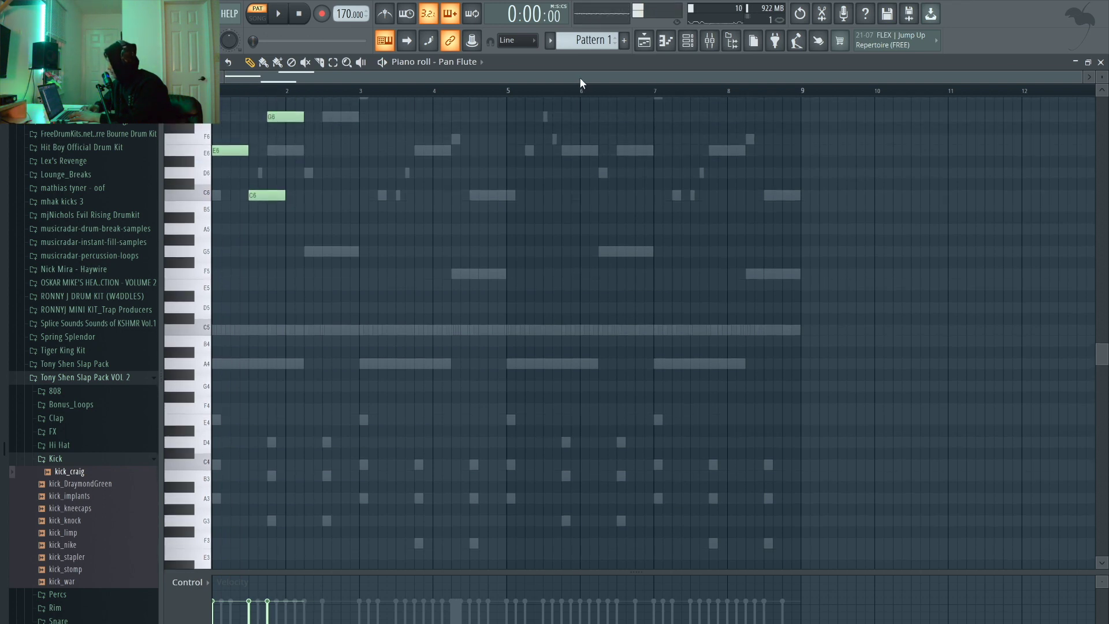
# Route the Pan Flute channel to mixer insert 4, play the pattern briefly and lower the channel's volume.
pyautogui.click(687, 45)
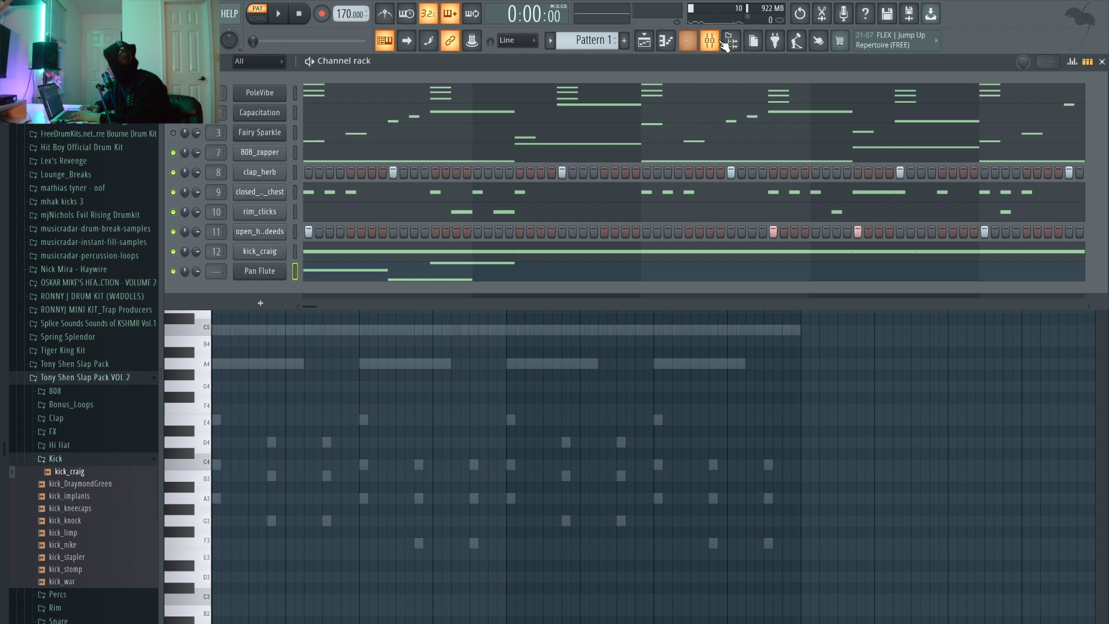
pyautogui.click(719, 44)
pyautogui.click(341, 308)
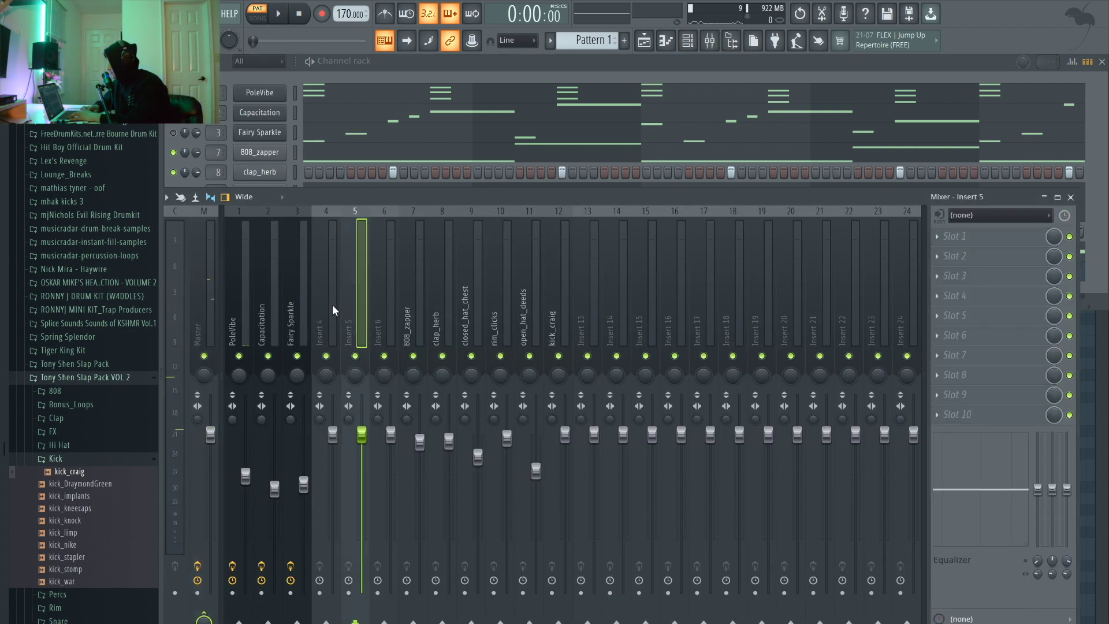
pyautogui.click(331, 304)
pyautogui.hotkey('ctrl', 'l')
pyautogui.press('space')
pyautogui.press('space')
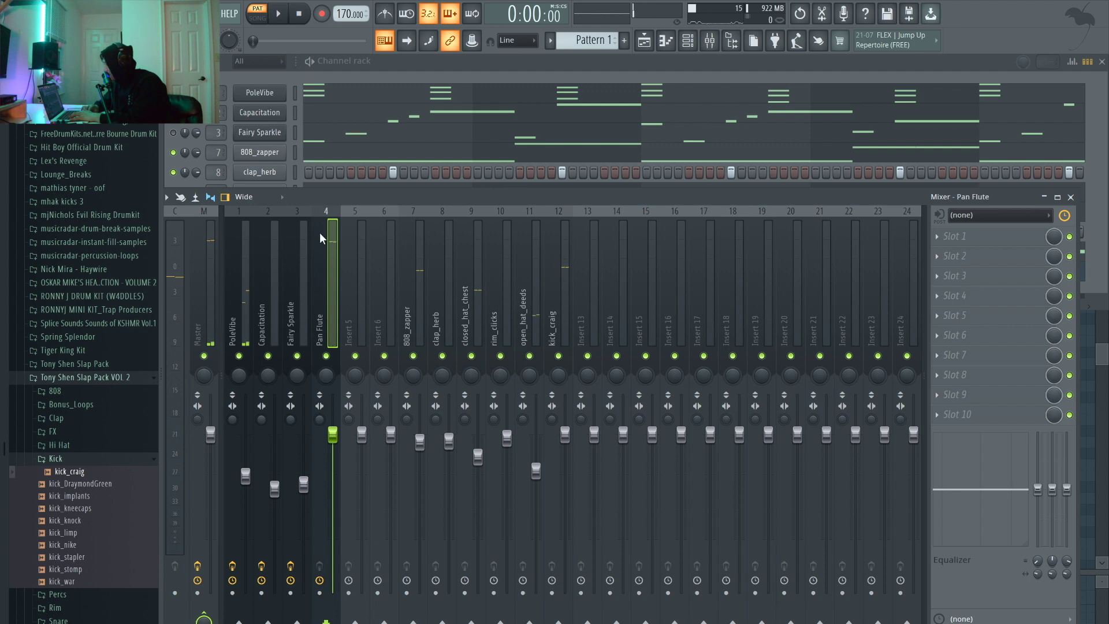
pyautogui.click(407, 65)
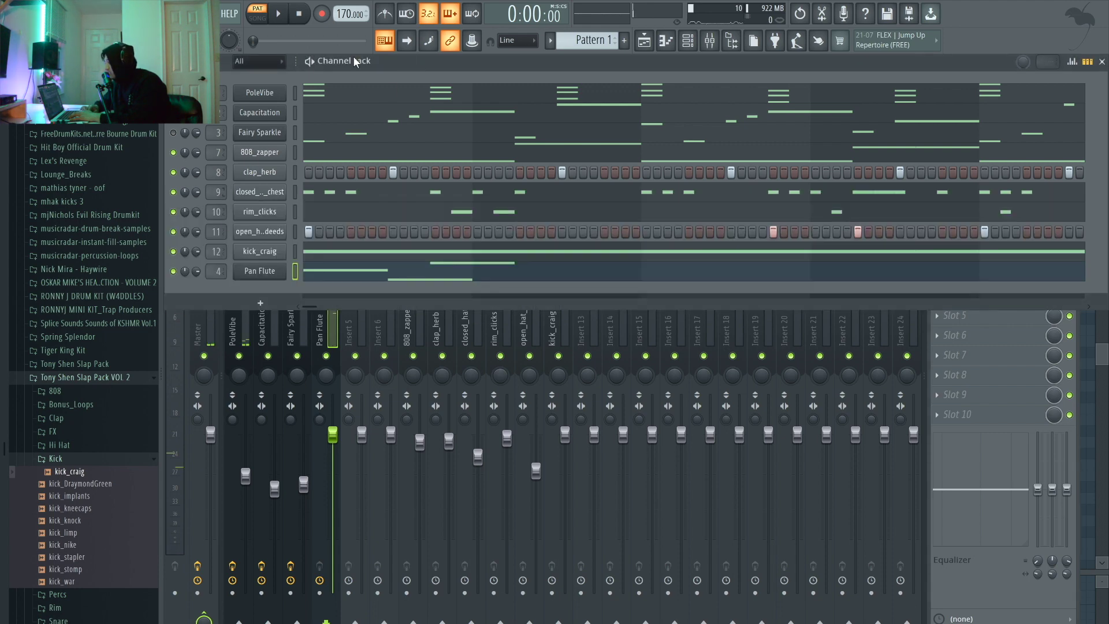
pyautogui.moveTo(201, 271); pyautogui.dragTo(201, 287)
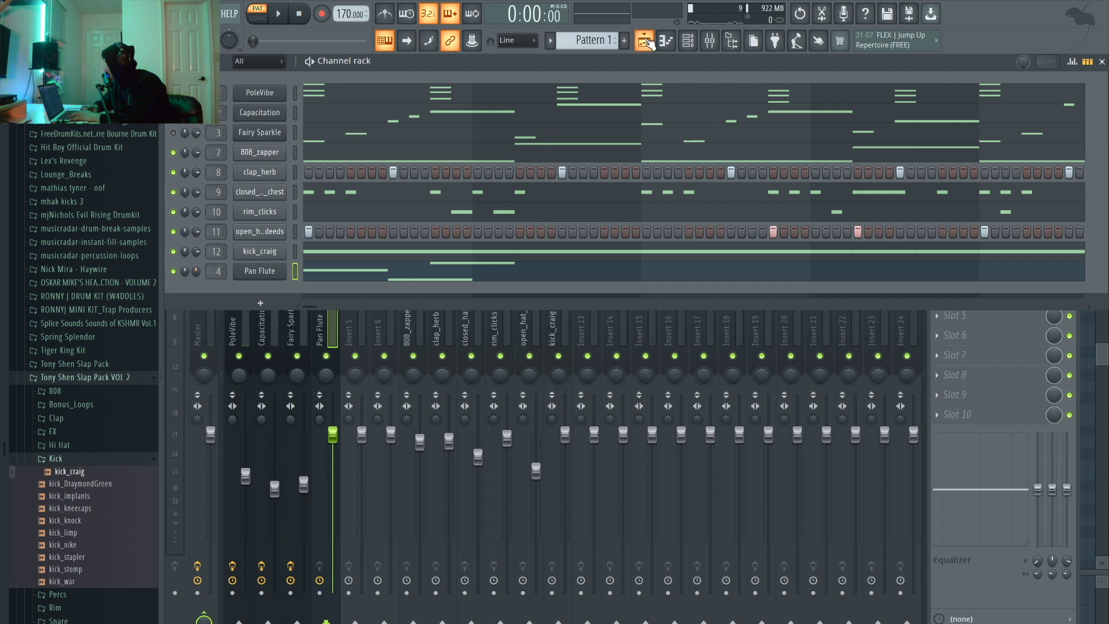
# Shorten the Pan Flute's C6 note so it ends where the G6 note begins, then play the melody.
pyautogui.click(647, 41)
pyautogui.click(712, 41)
pyautogui.press('F7')
pyautogui.moveTo(281, 193); pyautogui.dragTo(267, 194)
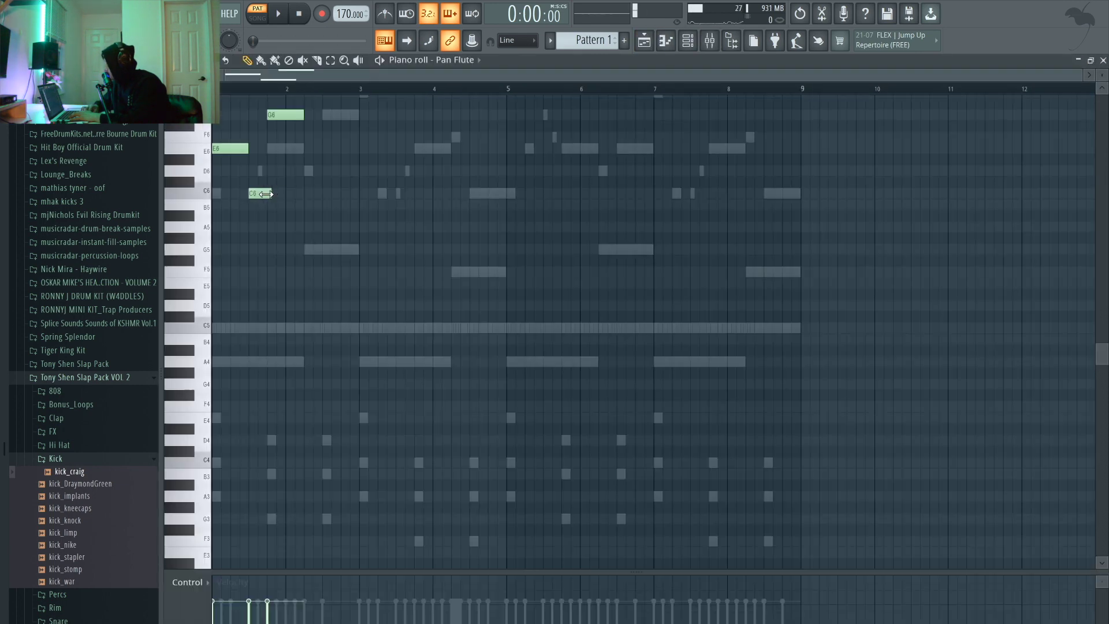
pyautogui.scroll(3, 266, 236)
pyautogui.press('space')
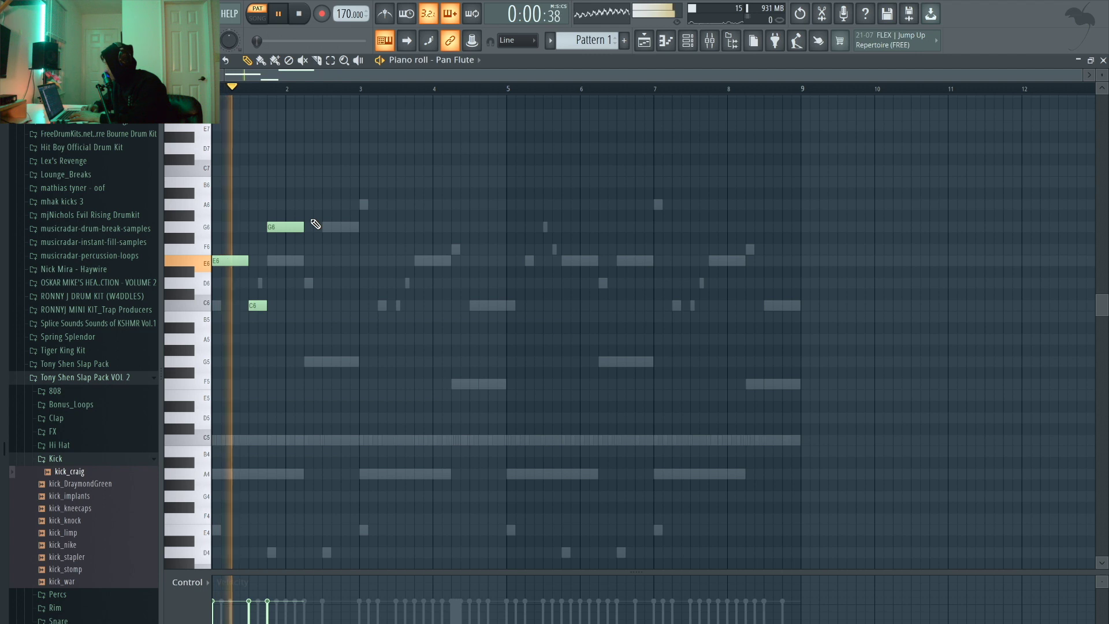
pyautogui.press('space')
# Add an A6 note in the second half of bar 2 and lengthen it towards bar 3 during playback.
pyautogui.click(327, 204)
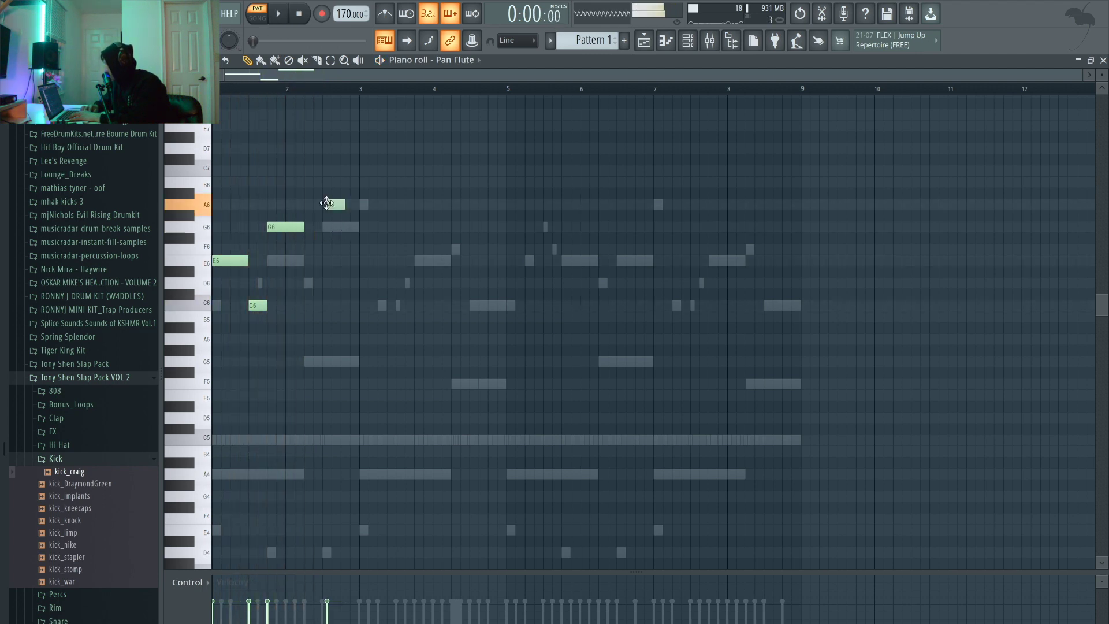
pyautogui.press('space')
pyautogui.moveTo(345, 204); pyautogui.dragTo(354, 202)
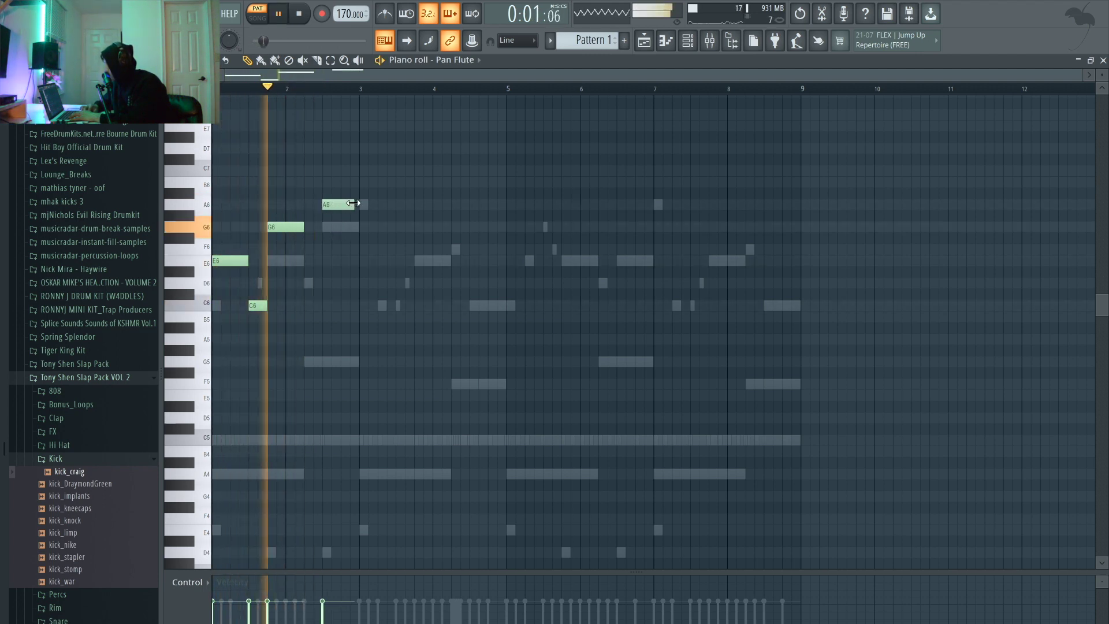
# Add an E6 note to the Pan Flute melody at the start of bar 3 and shorten it to half a beat.
pyautogui.press('space')
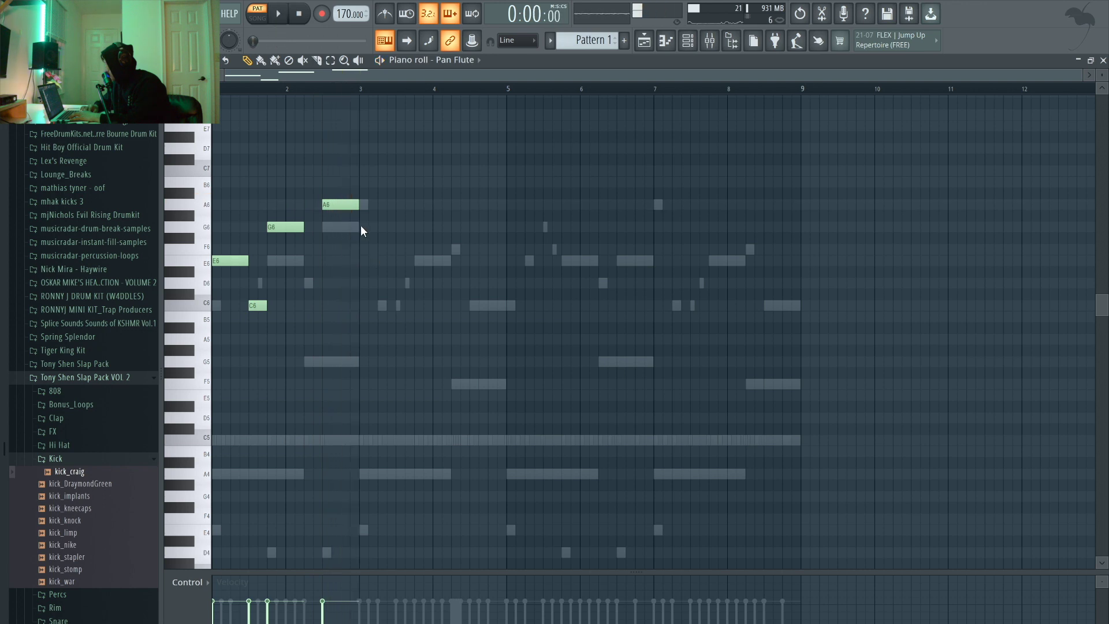
pyautogui.click(359, 239)
pyautogui.moveTo(358, 240); pyautogui.dragTo(359, 265)
pyautogui.scroll(3, 391, 275)
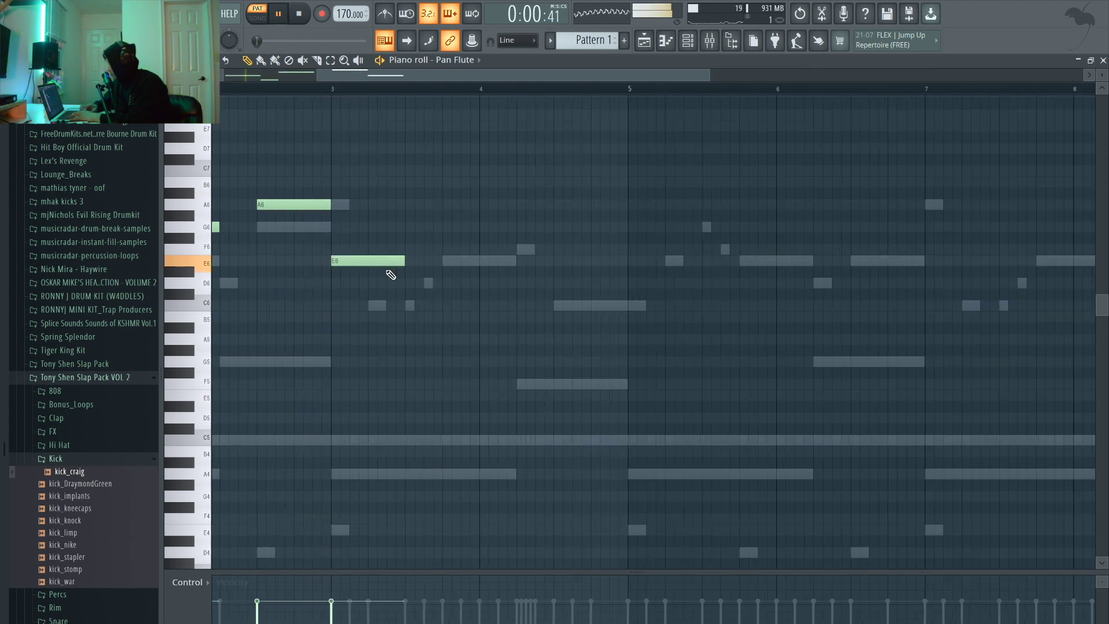
pyautogui.press('space')
pyautogui.scroll(2, 416, 309)
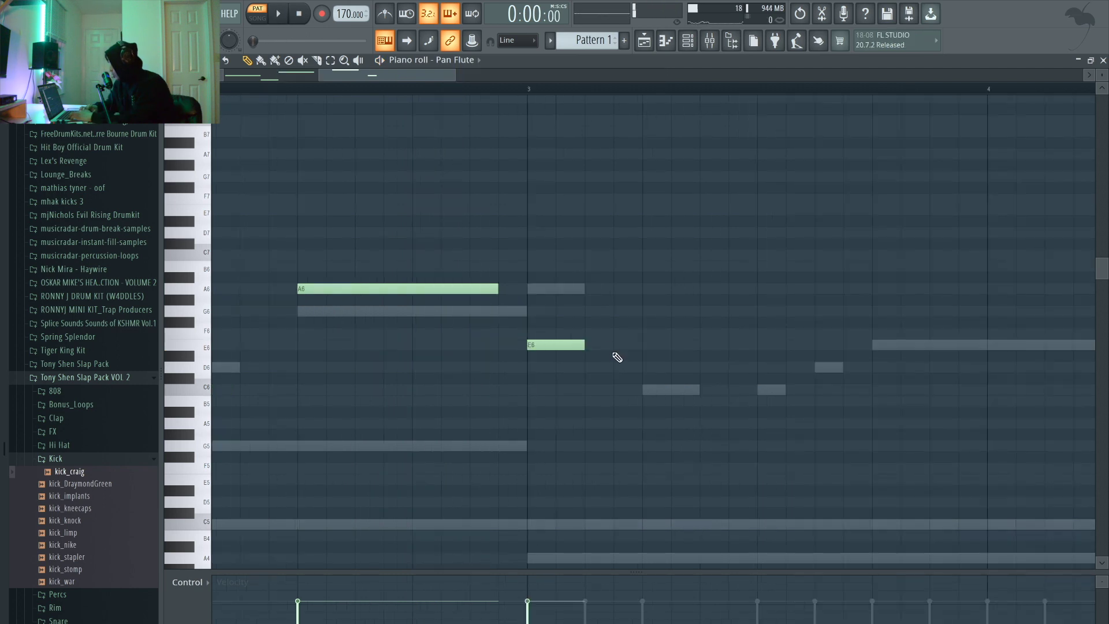
# Place an F6 note on the second beat of bar 3, extend the preceding E6 up to it, and play the phrase.
pyautogui.click(590, 334)
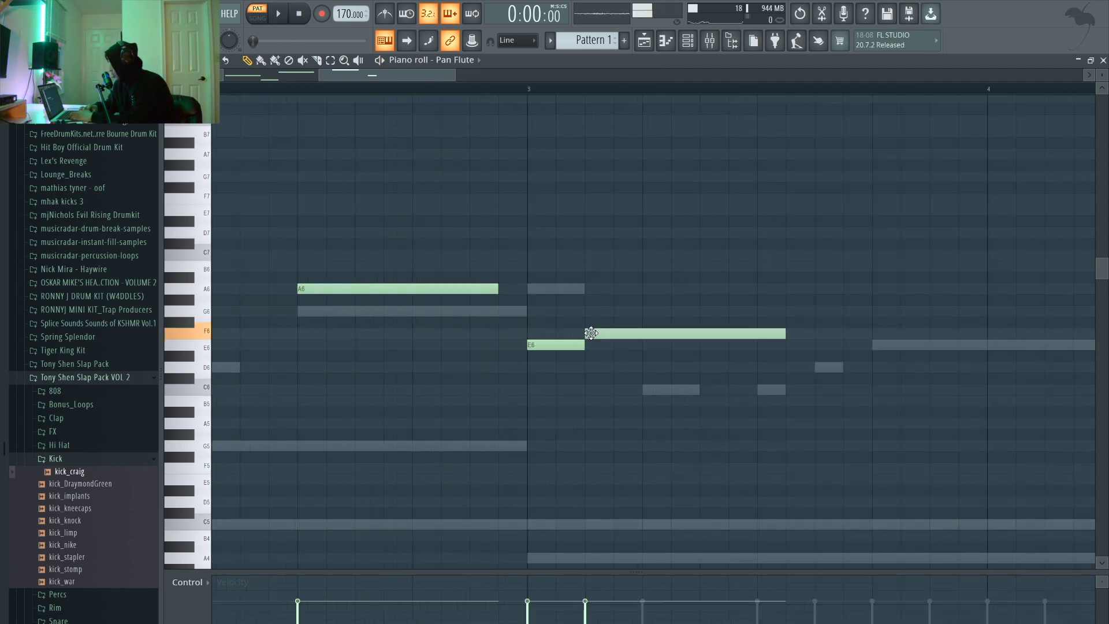
pyautogui.moveTo(649, 338); pyautogui.dragTo(710, 332)
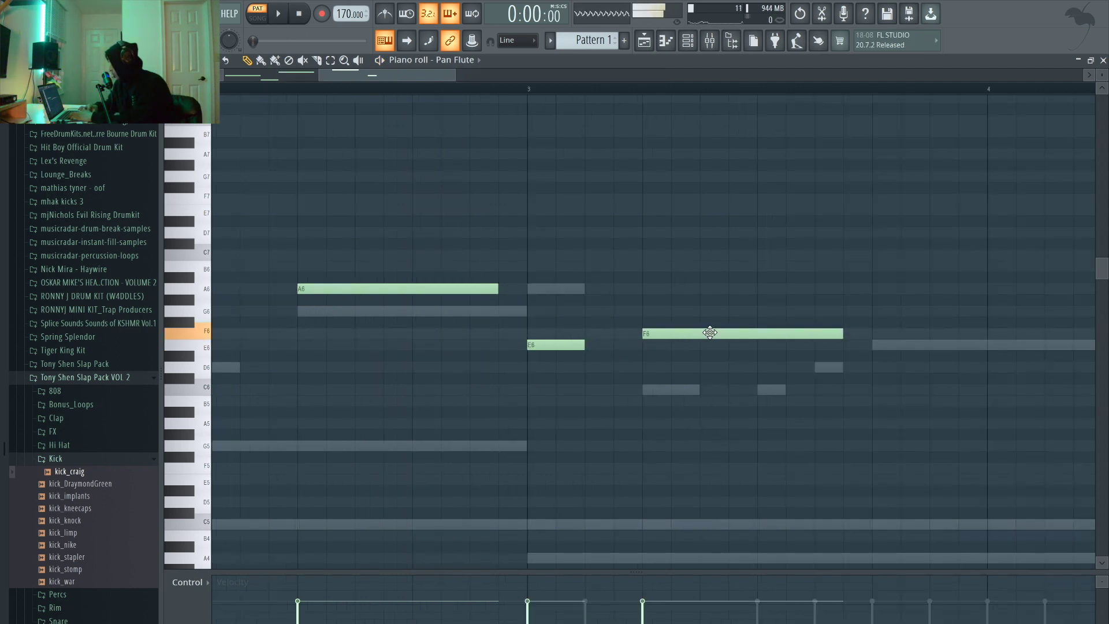
pyautogui.press('space')
pyautogui.press('space')
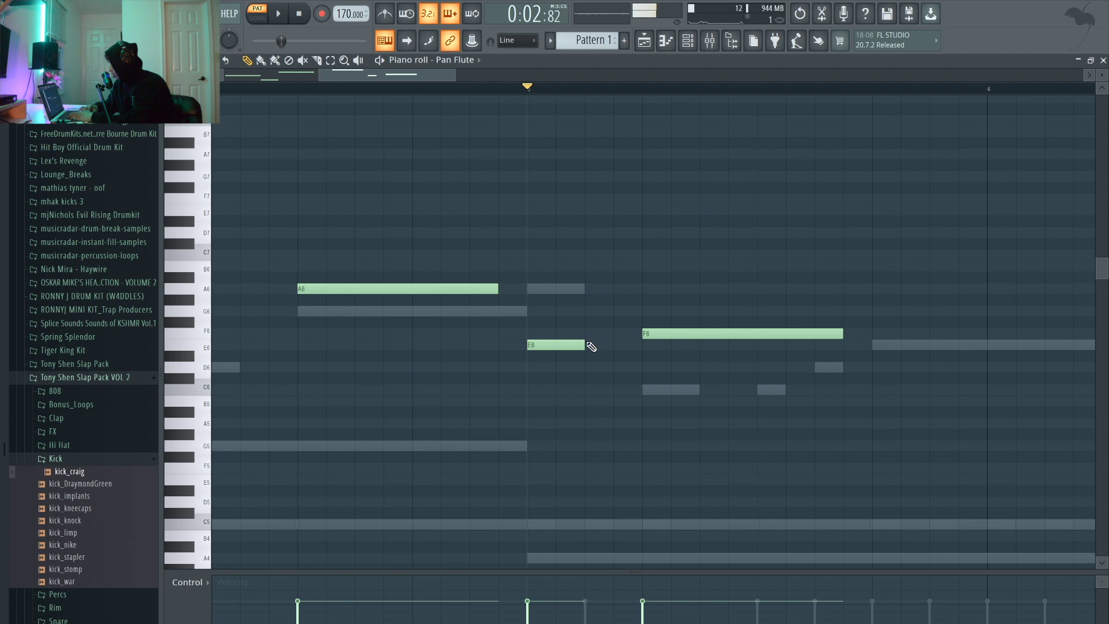
pyautogui.moveTo(620, 345); pyautogui.dragTo(645, 345)
pyautogui.press('space')
pyautogui.press('space')
pyautogui.scroll(-2, 678, 288)
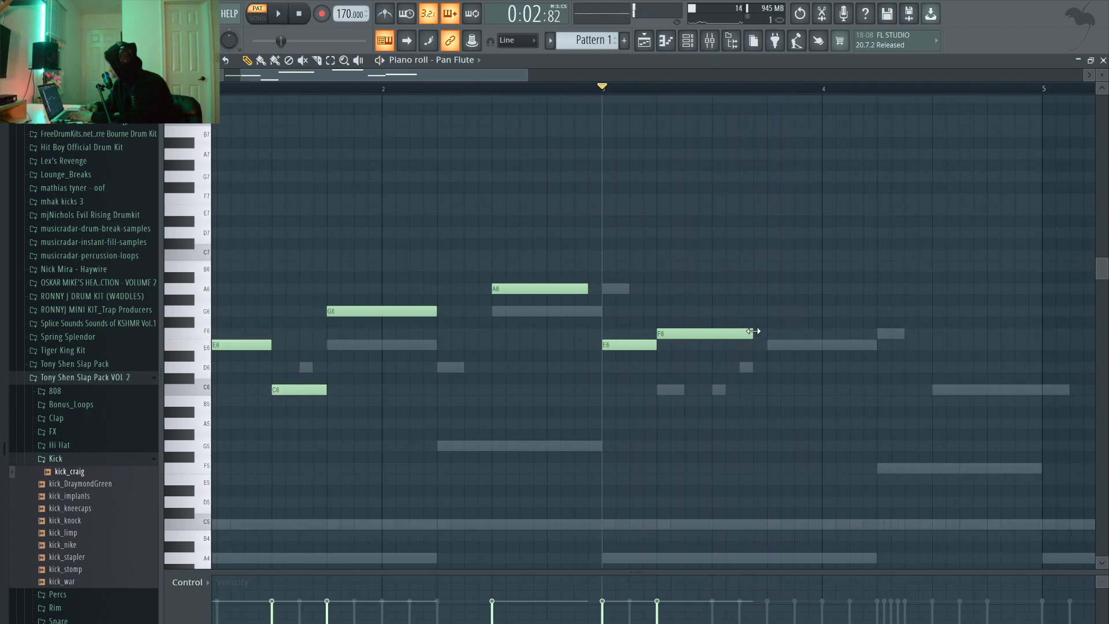
# Trim the F6 note to one beat, add a half-beat G6 after it in bar 3, and play the result.
pyautogui.moveTo(720, 300); pyautogui.dragTo(718, 309)
pyautogui.press('space')
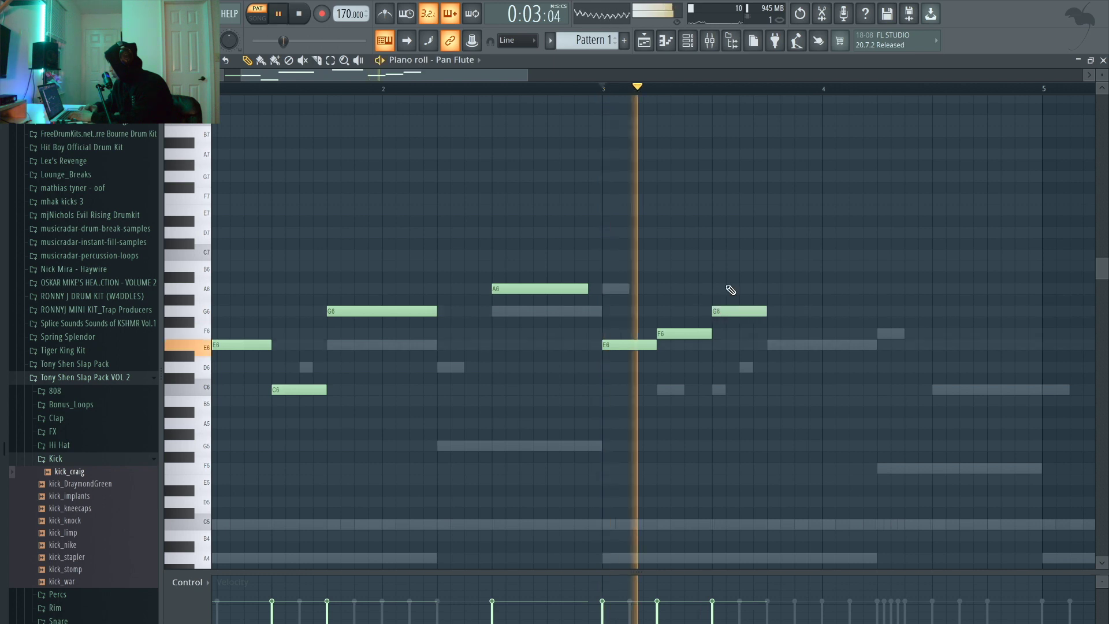
pyautogui.press('space')
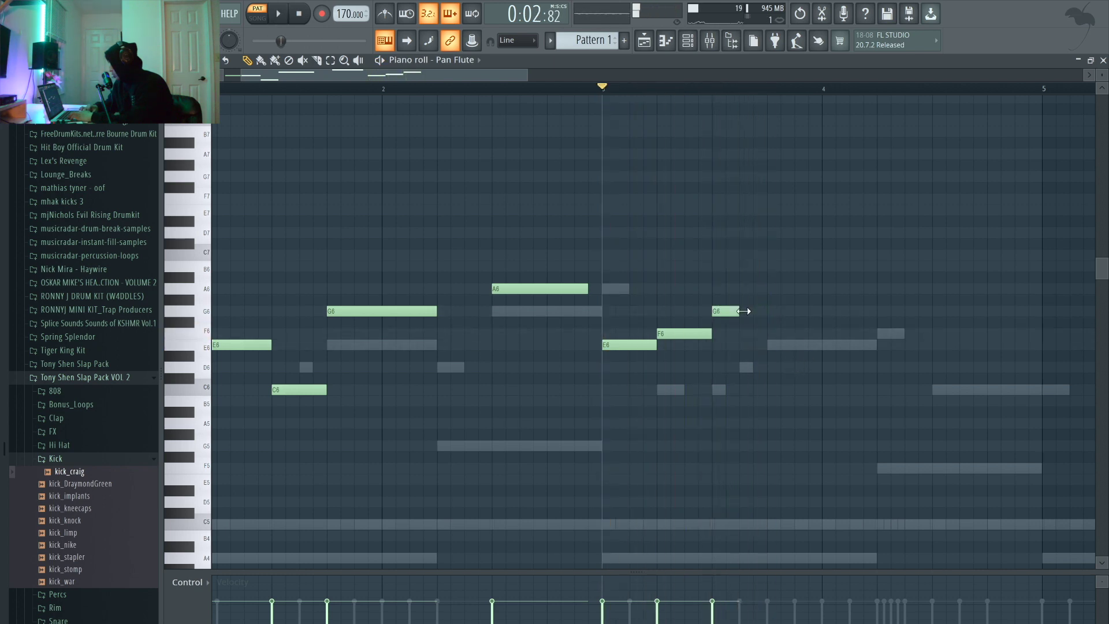
pyautogui.press('space')
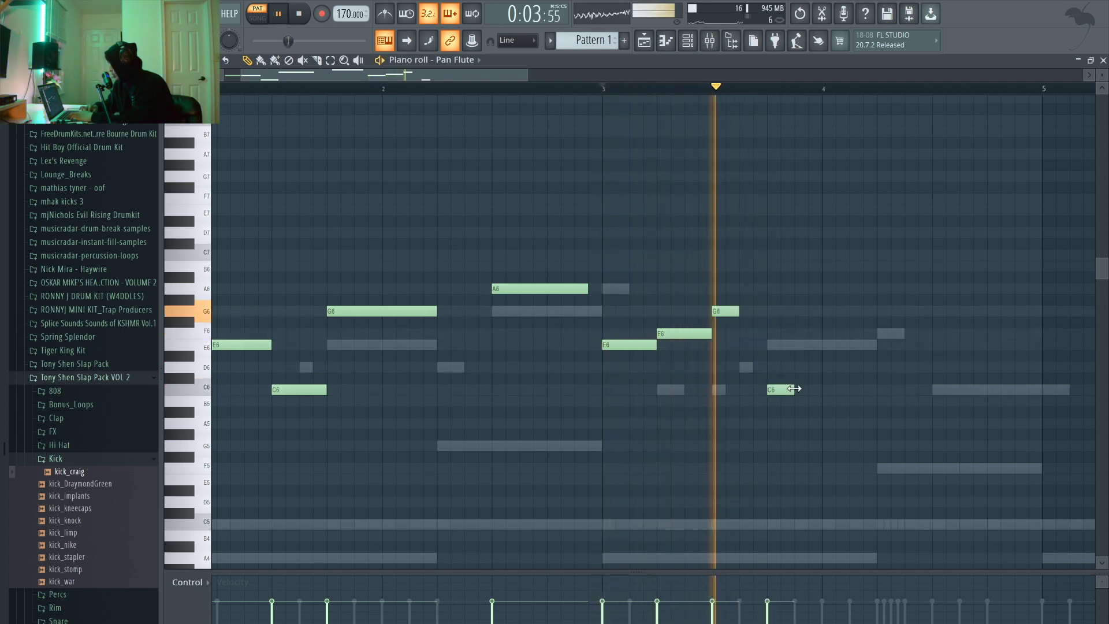
# Extend the C6 note into the first beat of bar 4, add a D6 across that bar's second half, and play it.
pyautogui.moveTo(793, 390); pyautogui.dragTo(884, 390)
pyautogui.press('space')
pyautogui.click(934, 366)
pyautogui.press('space')
pyautogui.scroll(-2, 904, 341)
pyautogui.scroll(-1, 868, 303)
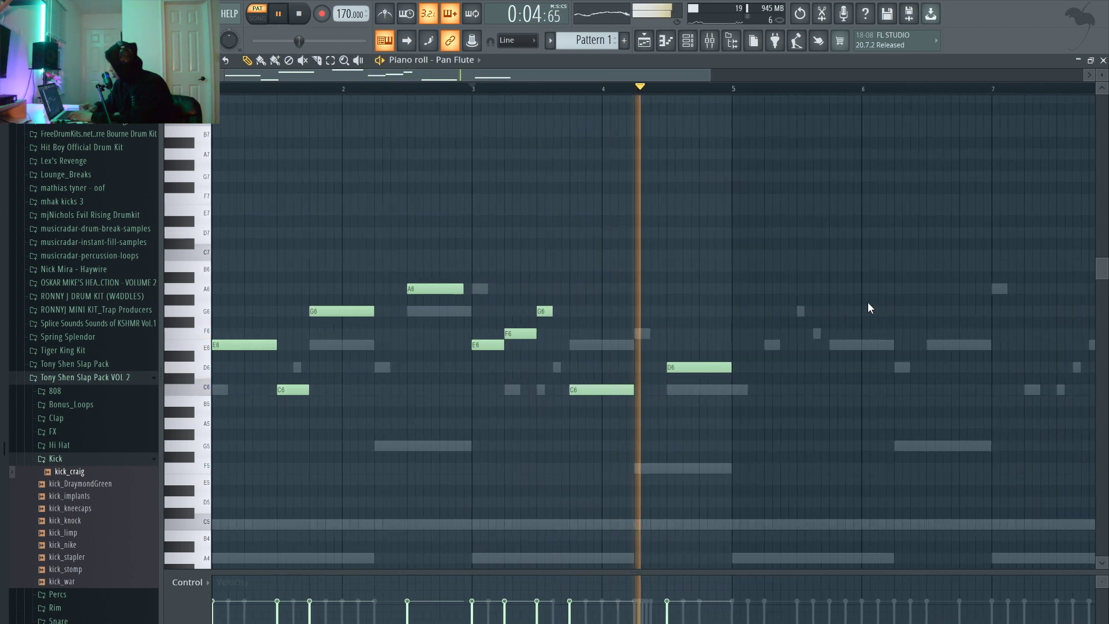
pyautogui.press('space')
pyautogui.scroll(-1, 763, 342)
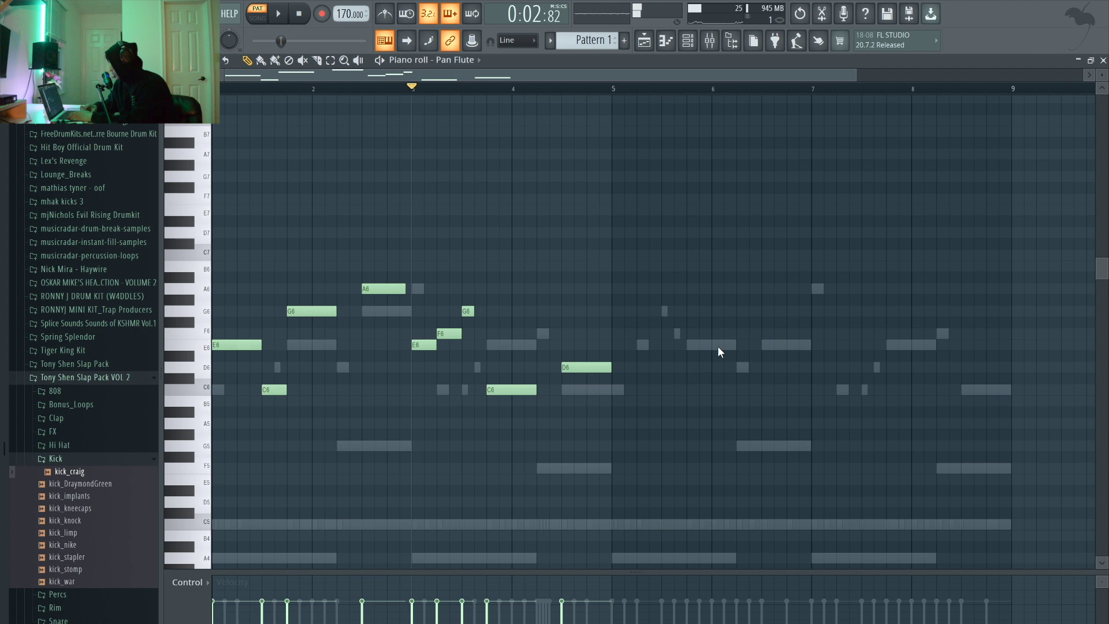
# Add one-beat E6 and C7 notes at the start of bar 5 and play the pattern from that bar.
pyautogui.click(625, 345)
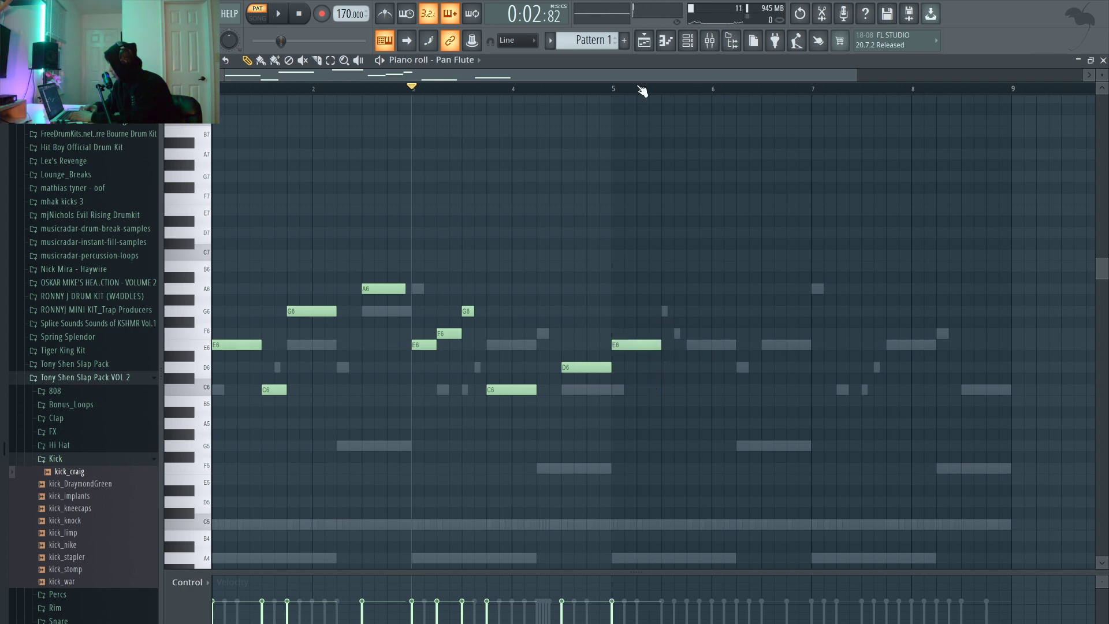
pyautogui.click(614, 90)
pyautogui.press('space')
pyautogui.press('space')
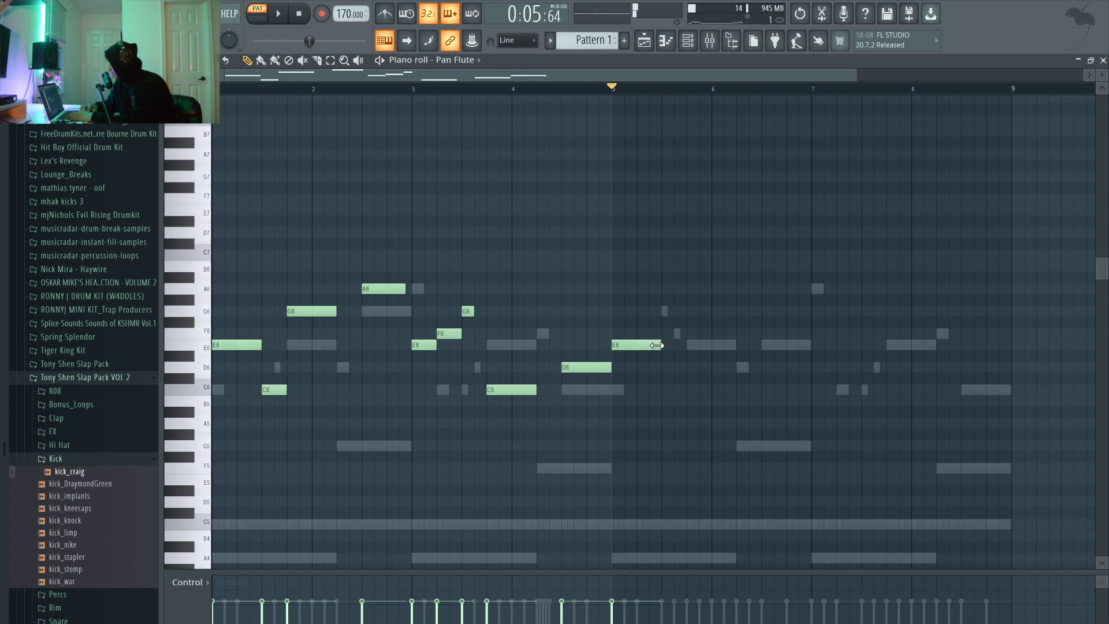
pyautogui.moveTo(643, 309); pyautogui.dragTo(647, 255)
pyautogui.press('space')
pyautogui.press('space')
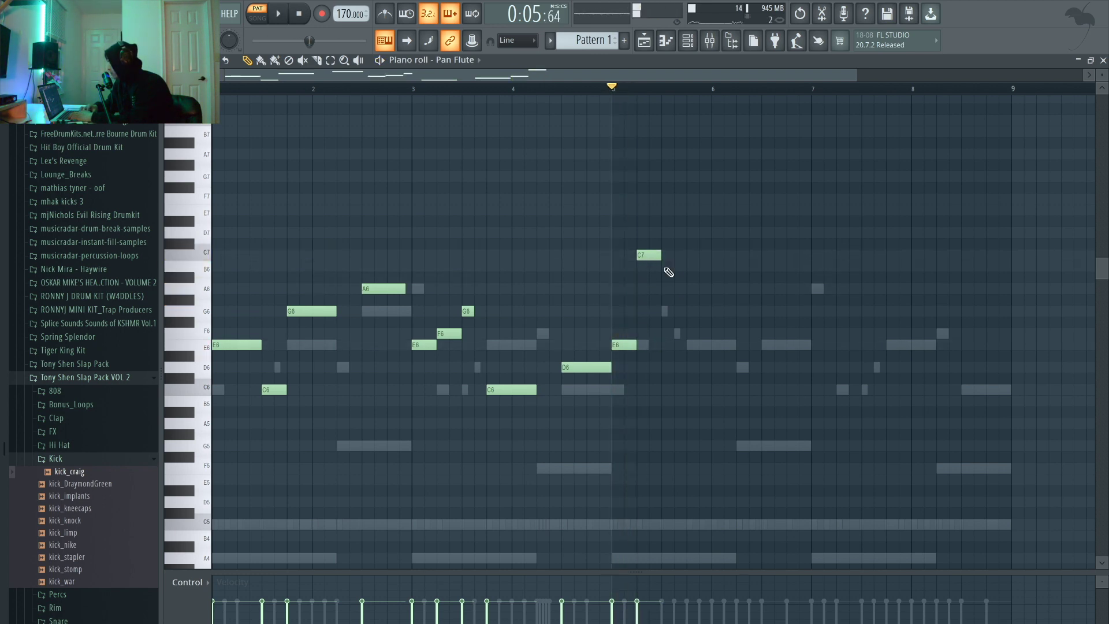
# Continue the melody with B6, G6 and A6 notes through bars 5 and 6 and an E6 at bar 7, and play it.
pyautogui.click(664, 266)
pyautogui.moveTo(695, 336); pyautogui.dragTo(762, 290)
pyautogui.press('space')
pyautogui.press('space')
pyautogui.press('space')
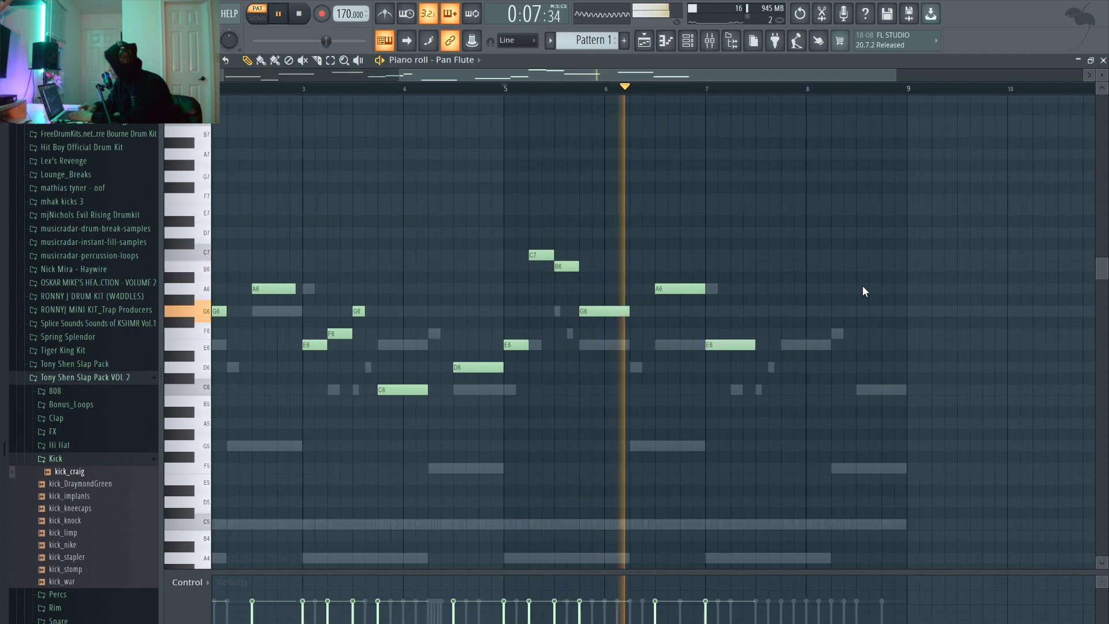
# Shorten bar 7's E6 to one beat and follow it with F6, E6 and a longer C6 reaching into bar 8.
pyautogui.scroll(1, 863, 291)
pyautogui.press('space')
pyautogui.moveTo(734, 344); pyautogui.dragTo(700, 345)
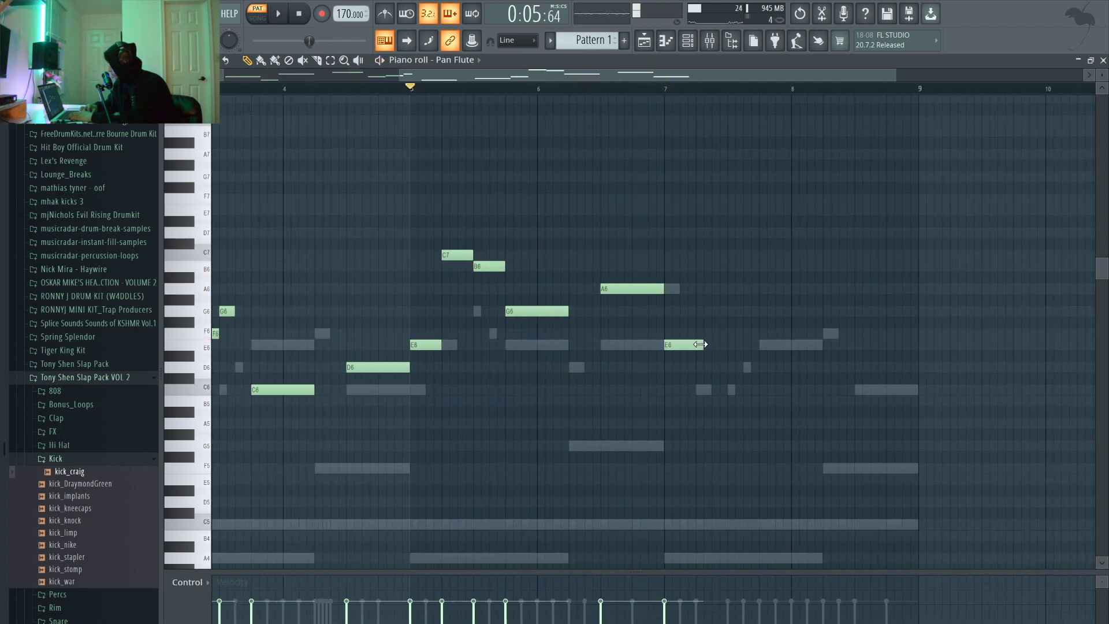
pyautogui.click(734, 343)
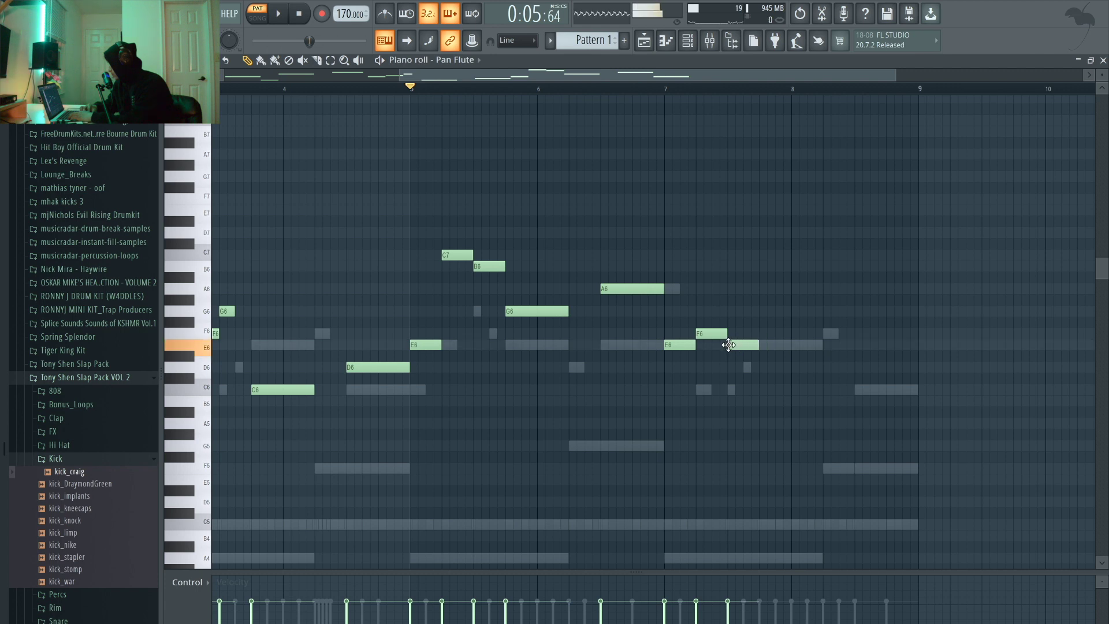
pyautogui.moveTo(791, 392); pyautogui.dragTo(819, 391)
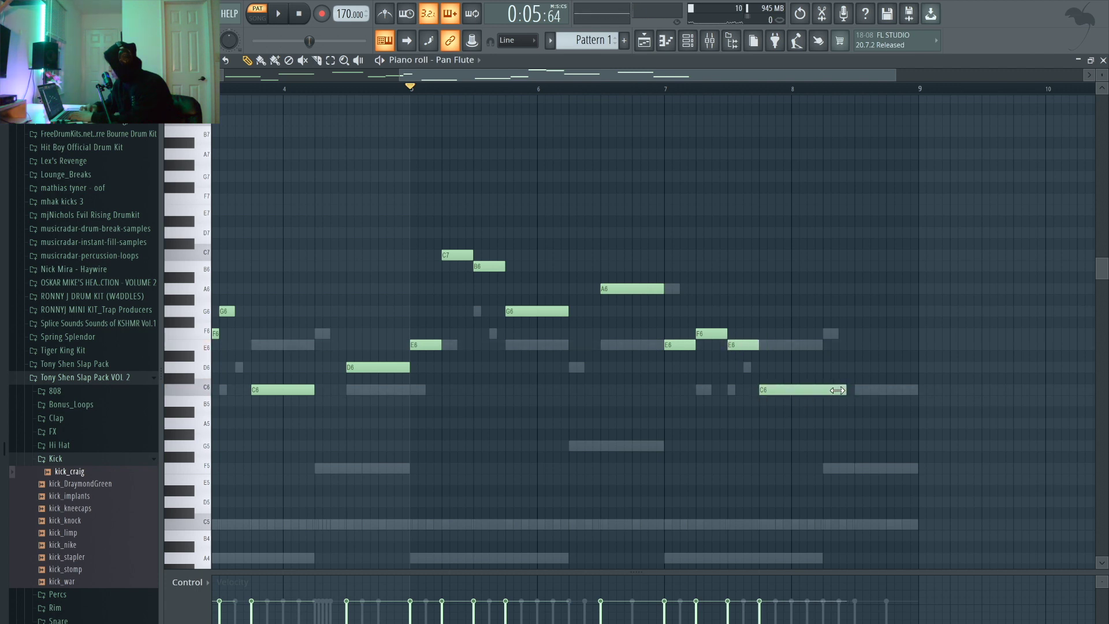
# Add a B5 note in the second half of bar 8, trim its end to bar 9, and play the melody.
pyautogui.click(870, 404)
pyautogui.press('space')
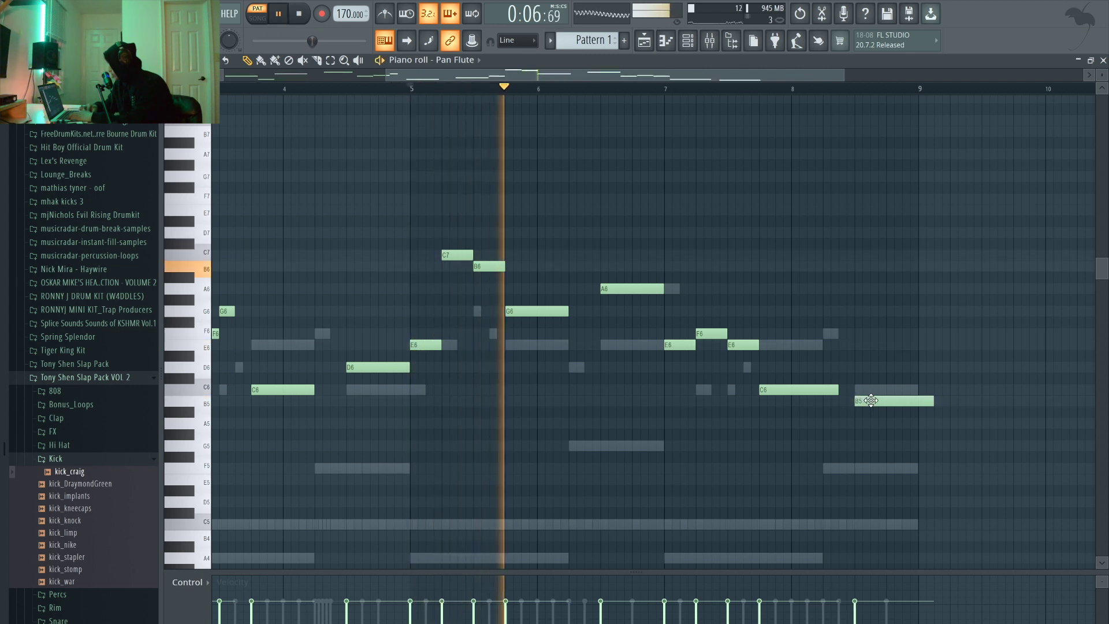
pyautogui.moveTo(942, 404); pyautogui.dragTo(918, 401)
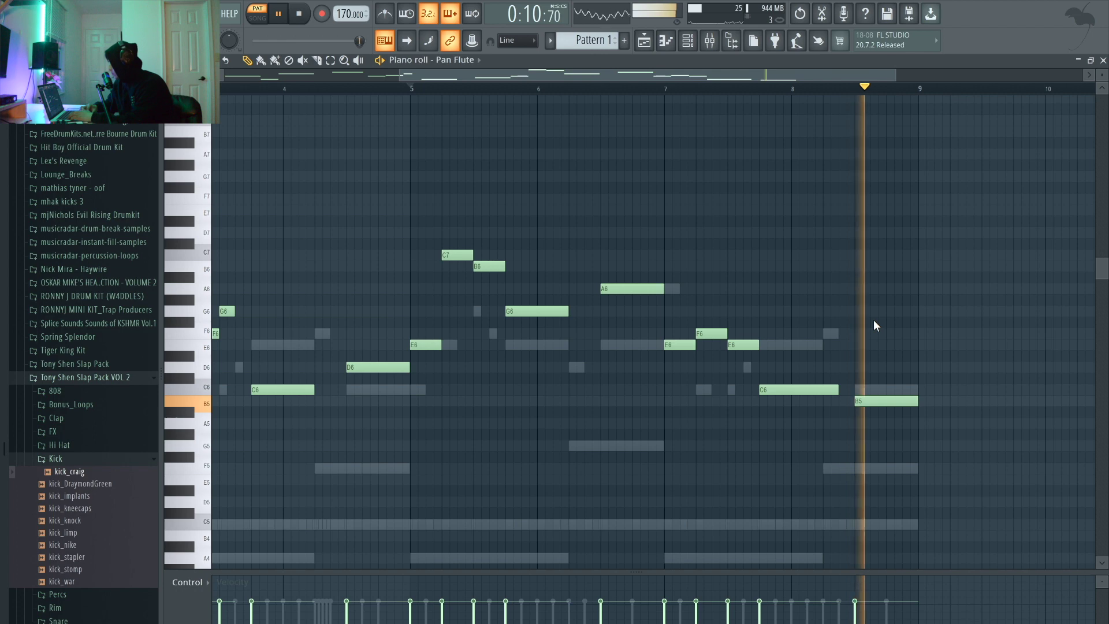
pyautogui.scroll(-2, 874, 320)
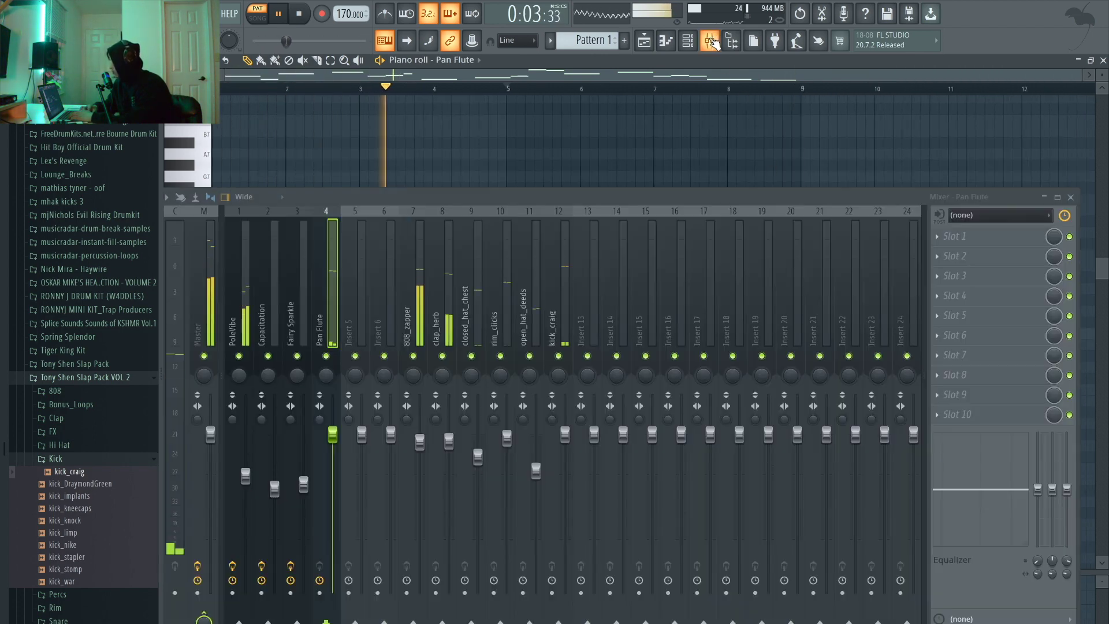
# Bring up the mixer and lower the Pan Flute track's fader to just below the Capacitation track's level.
pyautogui.click(714, 42)
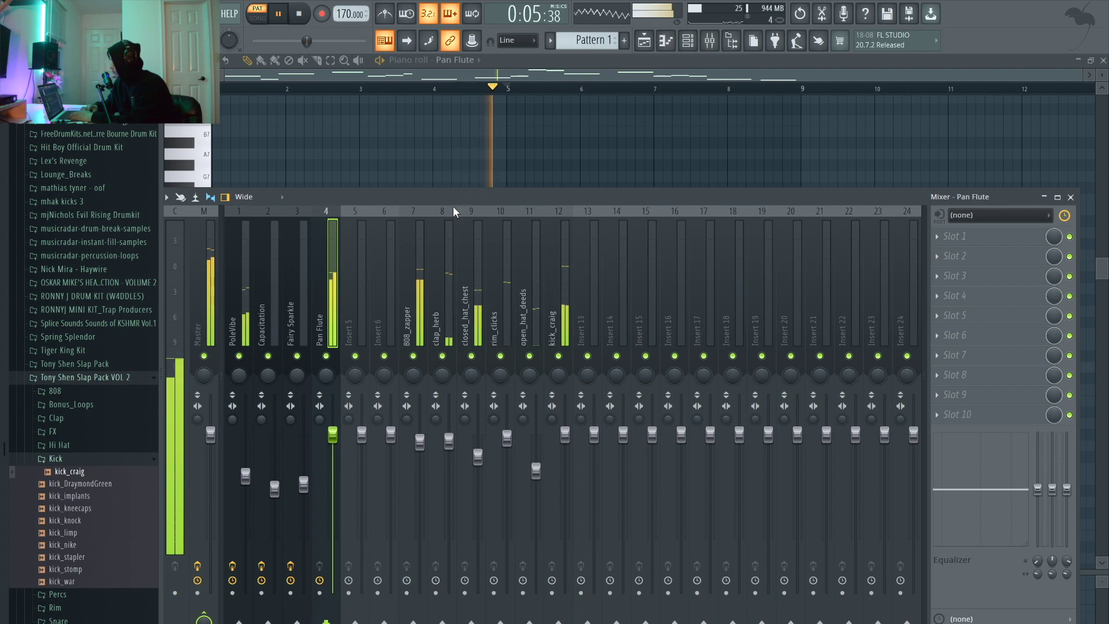
pyautogui.moveTo(451, 197); pyautogui.dragTo(479, 189)
pyautogui.press('space')
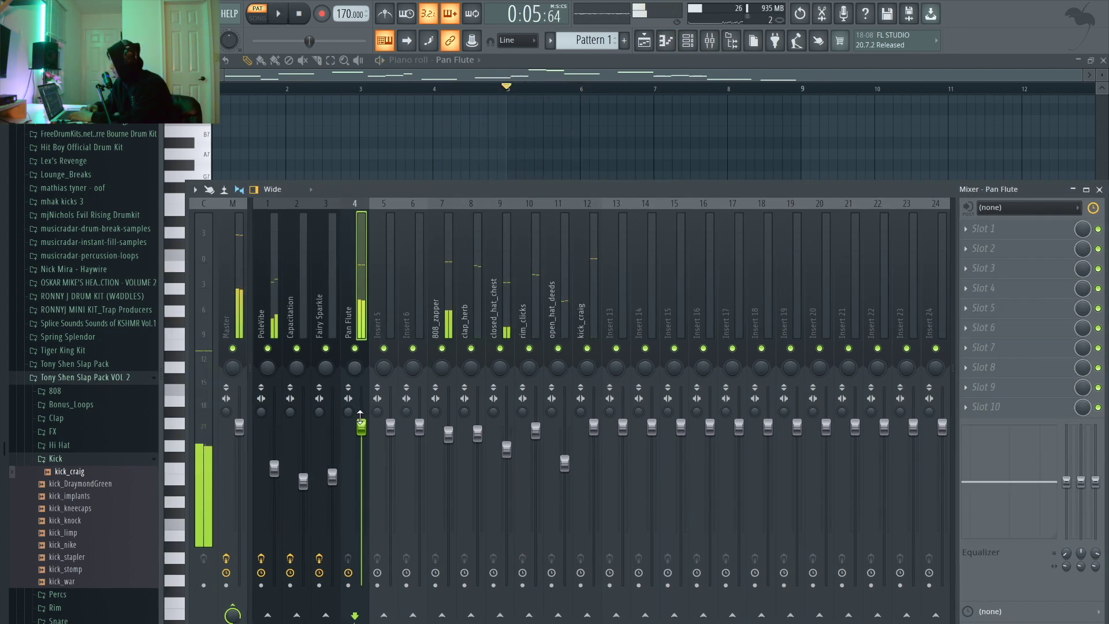
pyautogui.moveTo(361, 468); pyautogui.dragTo(361, 489)
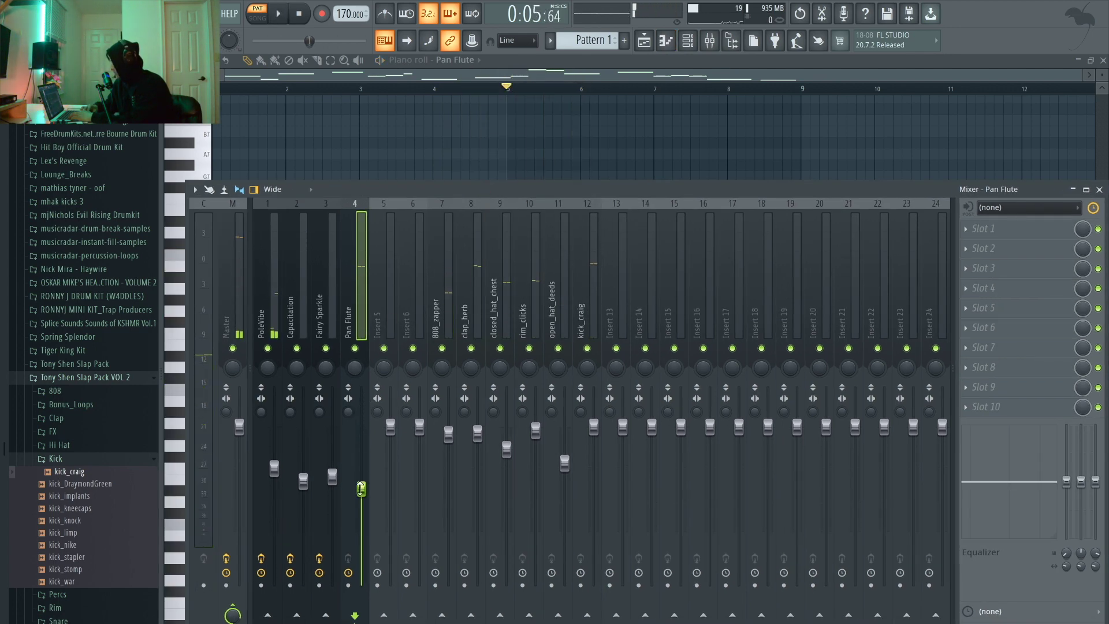
# Insert Fruity parametric EQ 2 on the Pan Flute track, cutting the lows with band 1 and reducing band 7 during playback.
pyautogui.click(983, 248)
pyautogui.click(814, 227)
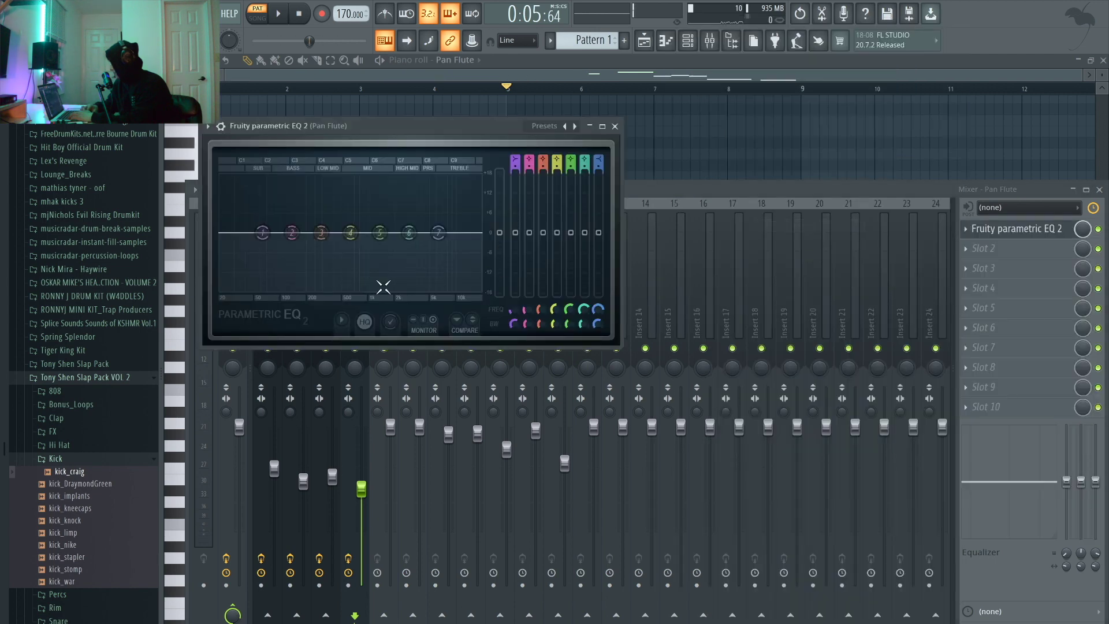
pyautogui.press('space')
pyautogui.moveTo(262, 232); pyautogui.dragTo(359, 285)
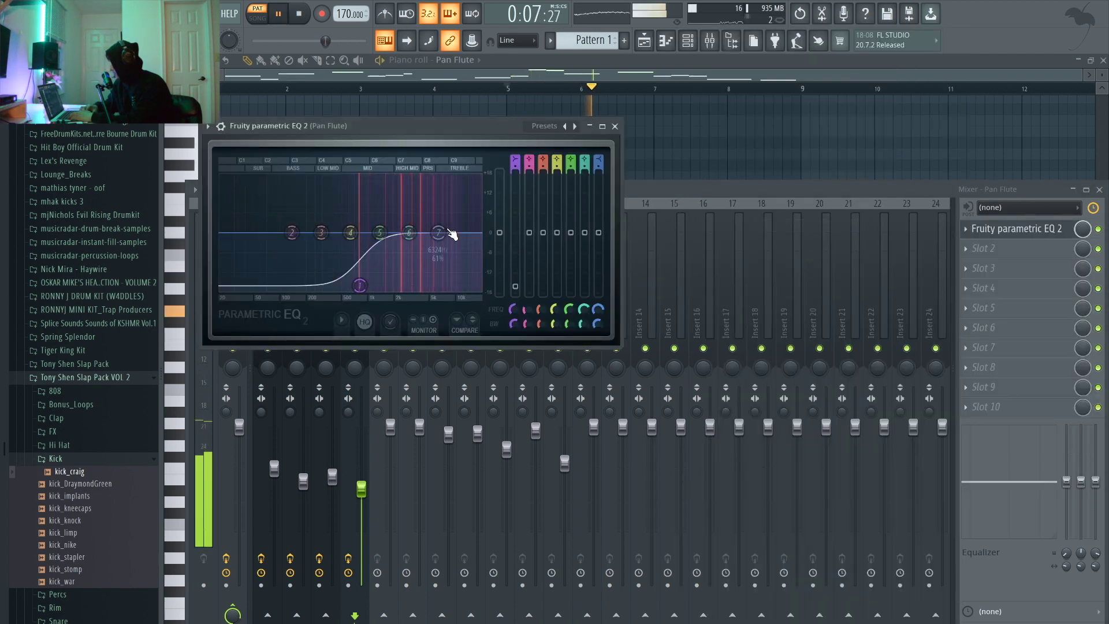
pyautogui.moveTo(442, 233); pyautogui.dragTo(442, 253)
pyautogui.click(615, 126)
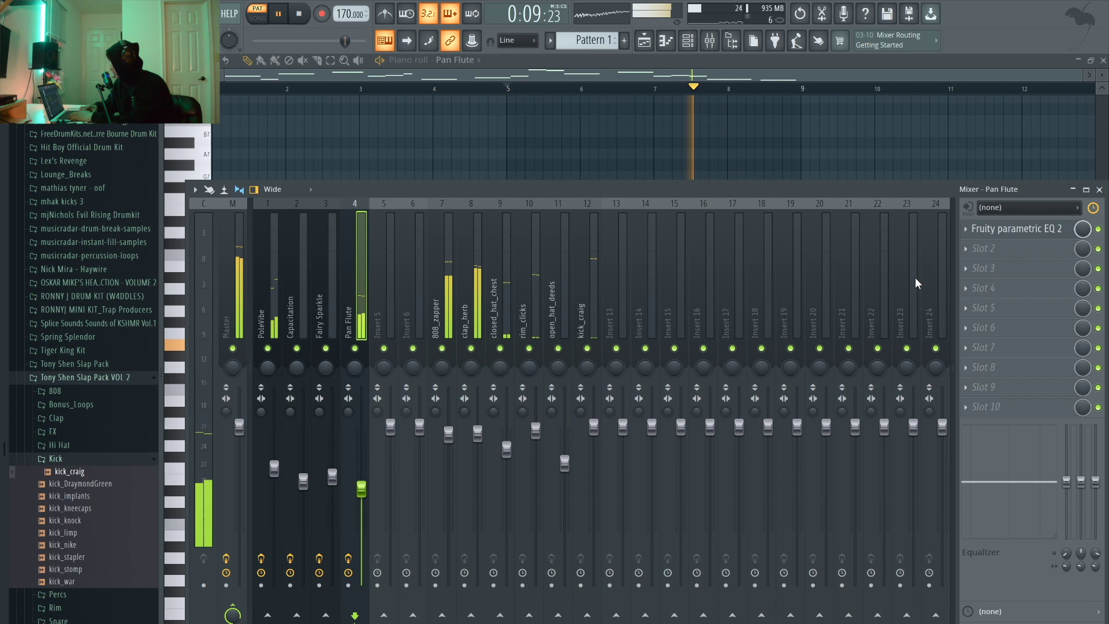
# Add Fruity Reeverb 2 in the Pan Flute track's second effect slot and raise the track's fader slightly.
pyautogui.click(1003, 249)
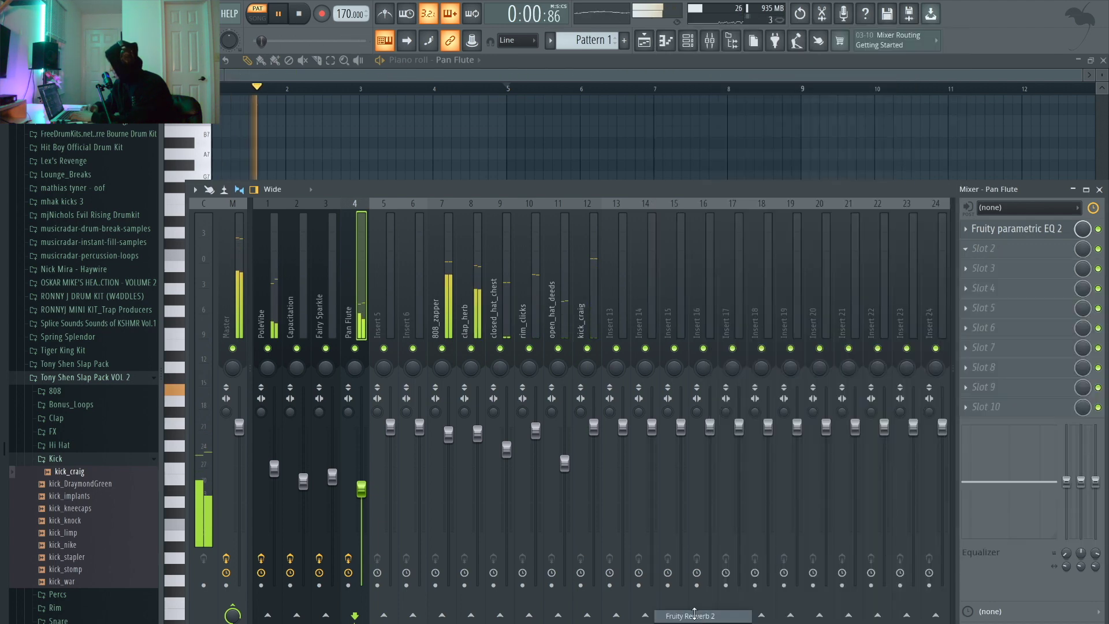
pyautogui.click(690, 616)
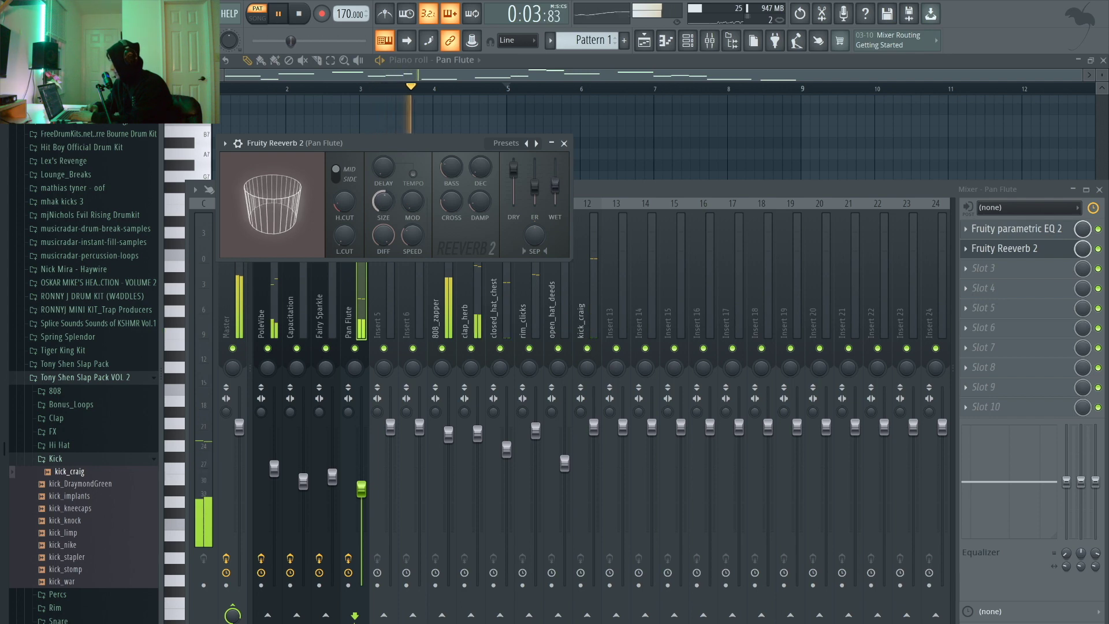
pyautogui.click(564, 144)
pyautogui.moveTo(361, 490); pyautogui.dragTo(361, 481)
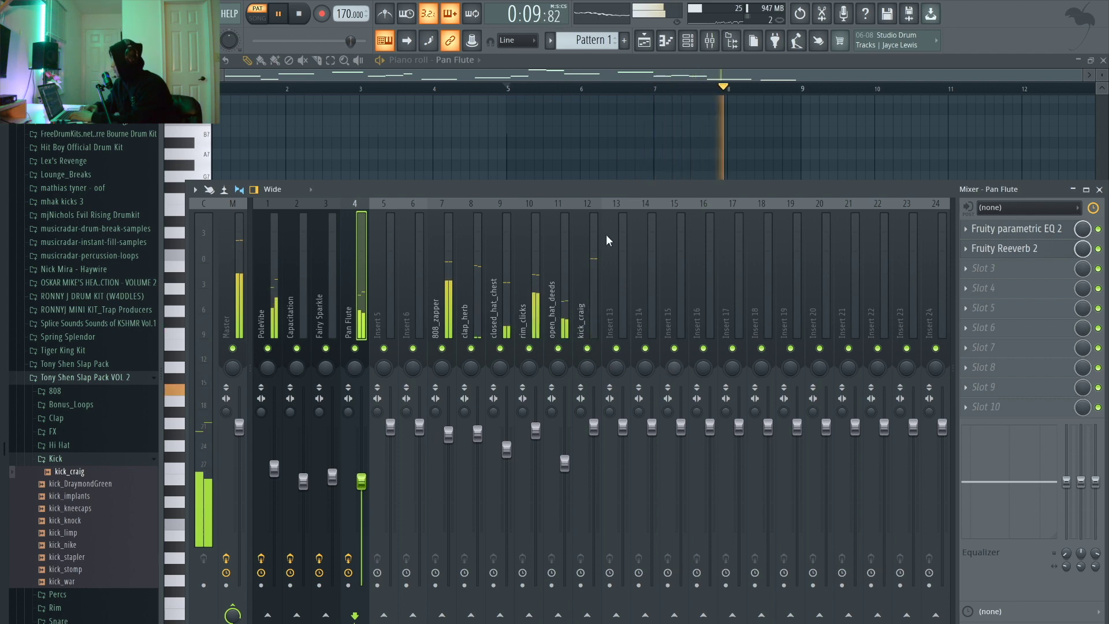
# Place Pattern 1 on Track 1 of the playlist and move the clip to start at bar 1.
pyautogui.press('F5')
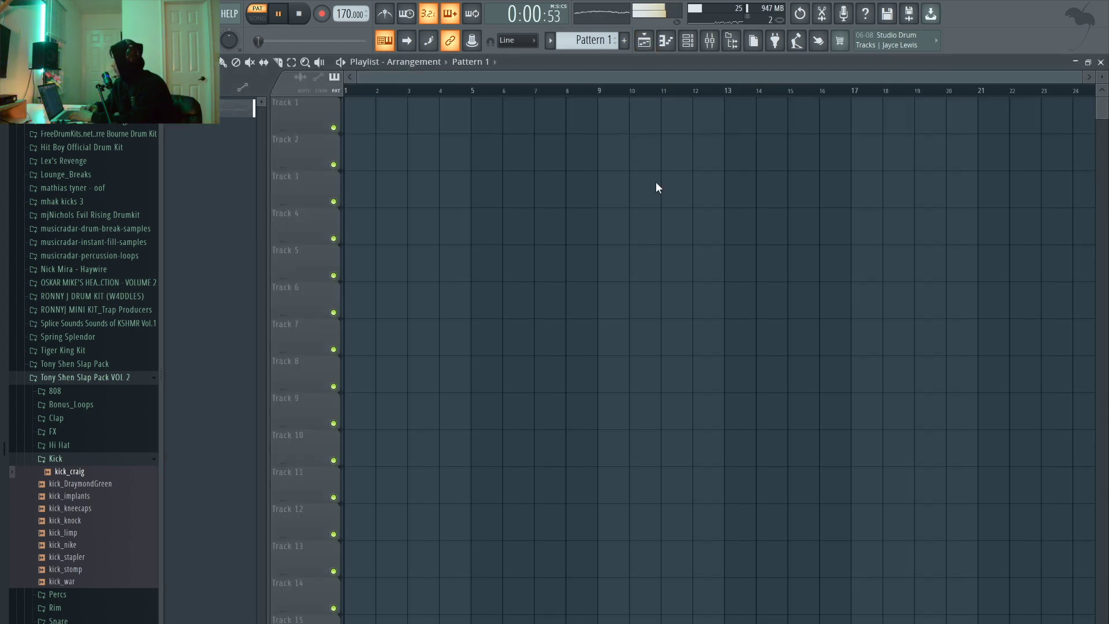
pyautogui.click(458, 120)
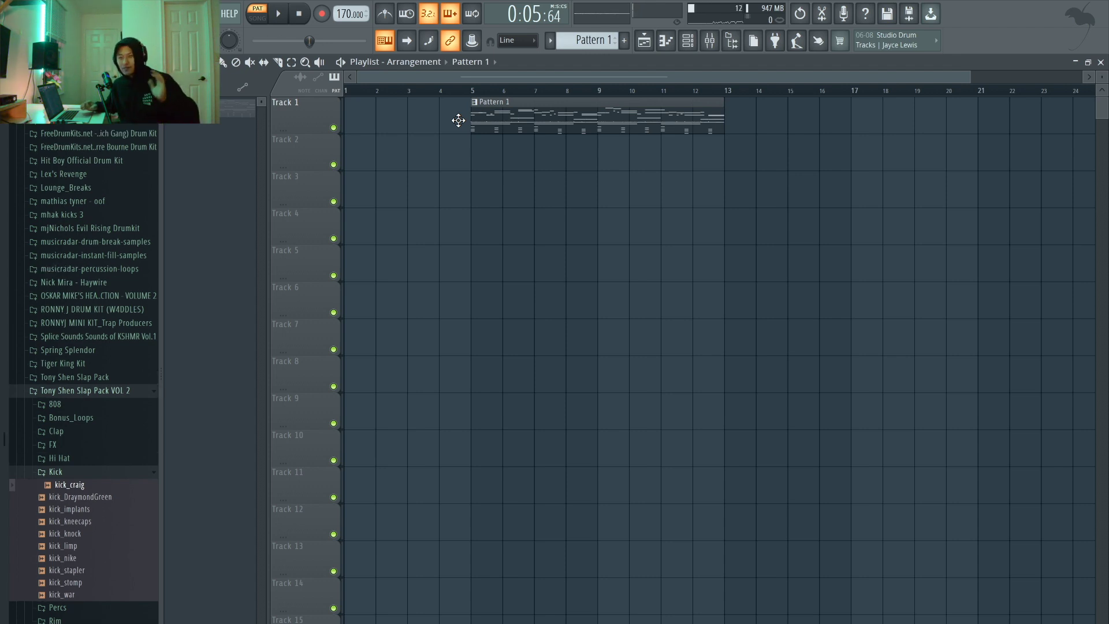
pyautogui.moveTo(501, 113); pyautogui.dragTo(375, 113)
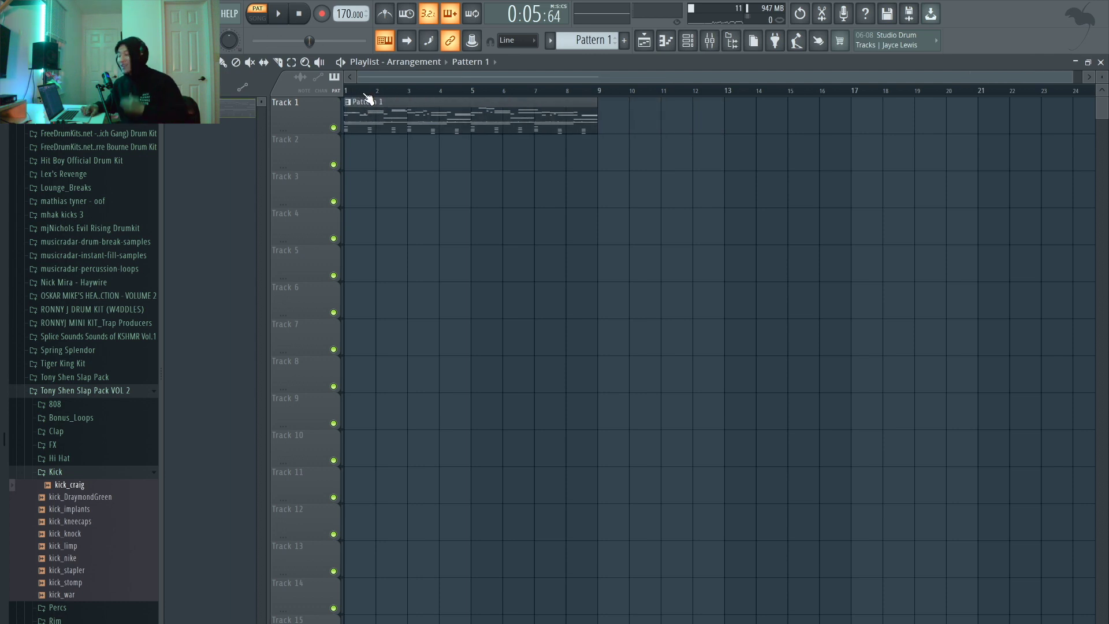
# Split Pattern 1 by channel and spread the Capacitation, Fairy Sparkle, 808_zapper, clap_herb and closed_hat_chest clips down Tracks 3 to 7.
pyautogui.click(590, 40)
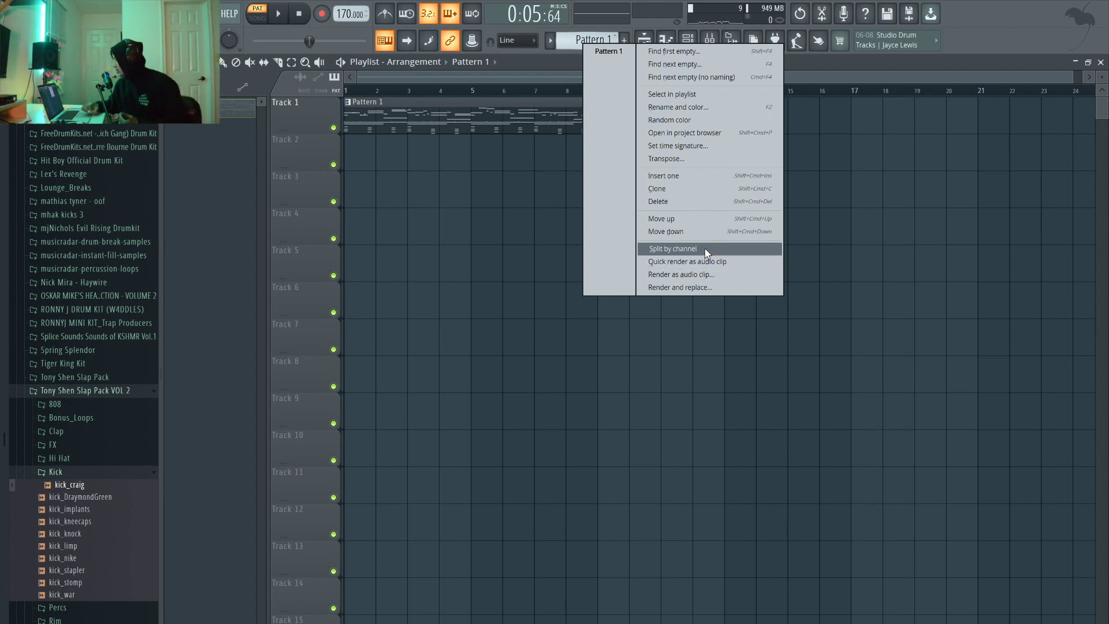
pyautogui.click(705, 250)
pyautogui.moveTo(488, 118); pyautogui.dragTo(469, 199)
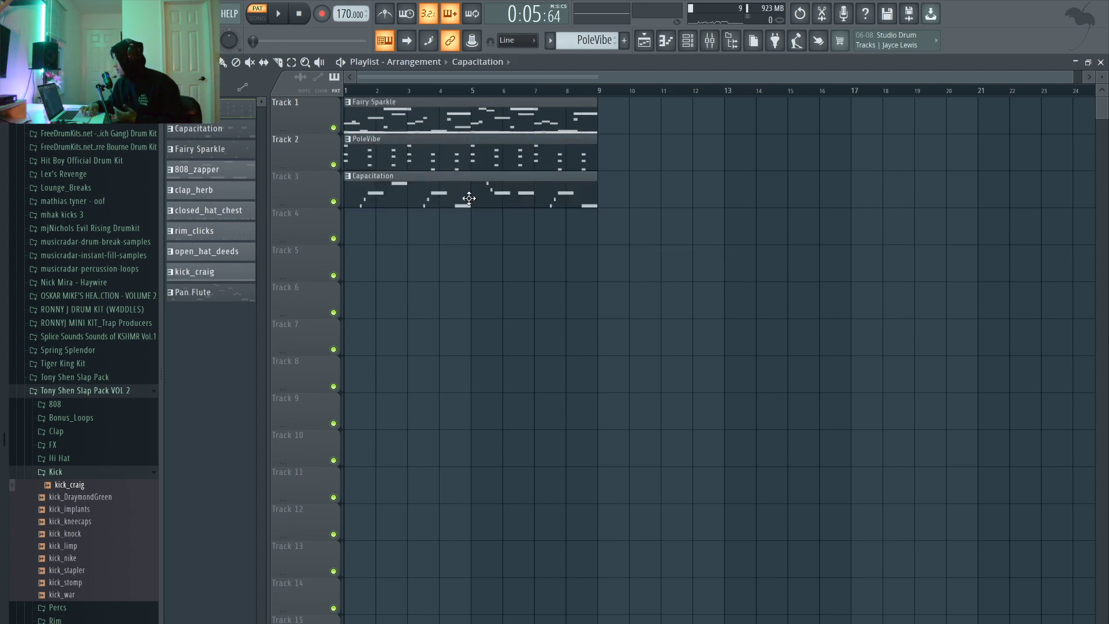
pyautogui.moveTo(475, 115); pyautogui.dragTo(453, 245)
pyautogui.moveTo(460, 124); pyautogui.dragTo(449, 320)
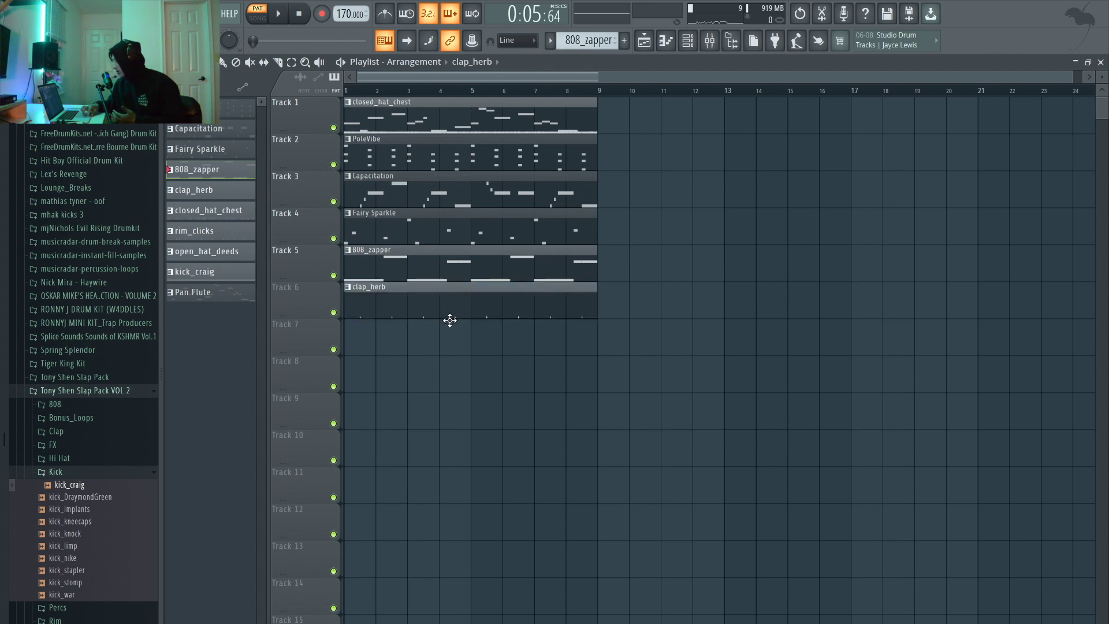
pyautogui.moveTo(419, 138); pyautogui.dragTo(415, 322)
# Move the remaining stacked clips from Track 1, placing rim_clicks on Track 8, open_hat_deeds on Track 9 and kick_craig on Track 10.
pyautogui.click(688, 42)
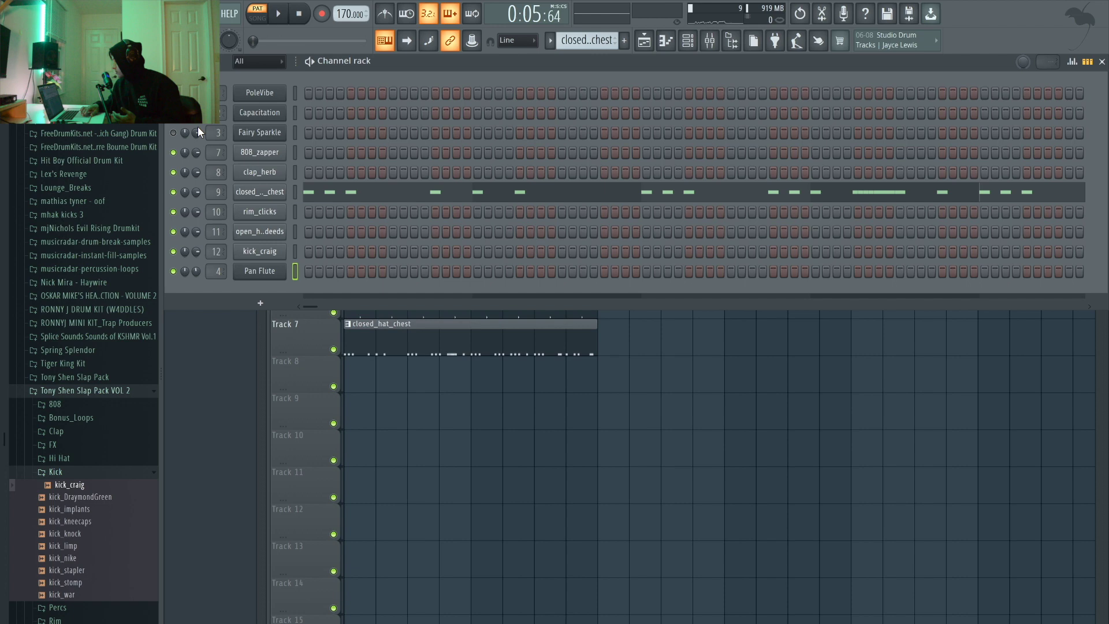
pyautogui.click(644, 41)
pyautogui.click(470, 116)
pyautogui.click(431, 368)
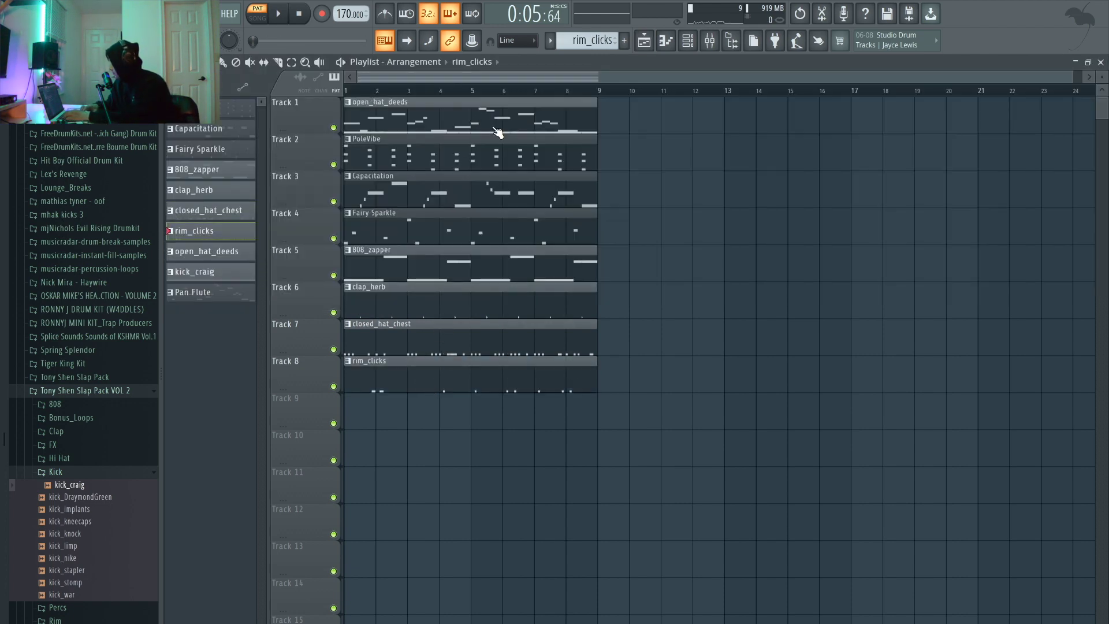
pyautogui.click(403, 461)
pyautogui.moveTo(409, 411); pyautogui.dragTo(418, 386)
pyautogui.moveTo(408, 115); pyautogui.dragTo(397, 445)
pyautogui.moveTo(431, 113); pyautogui.dragTo(456, 92)
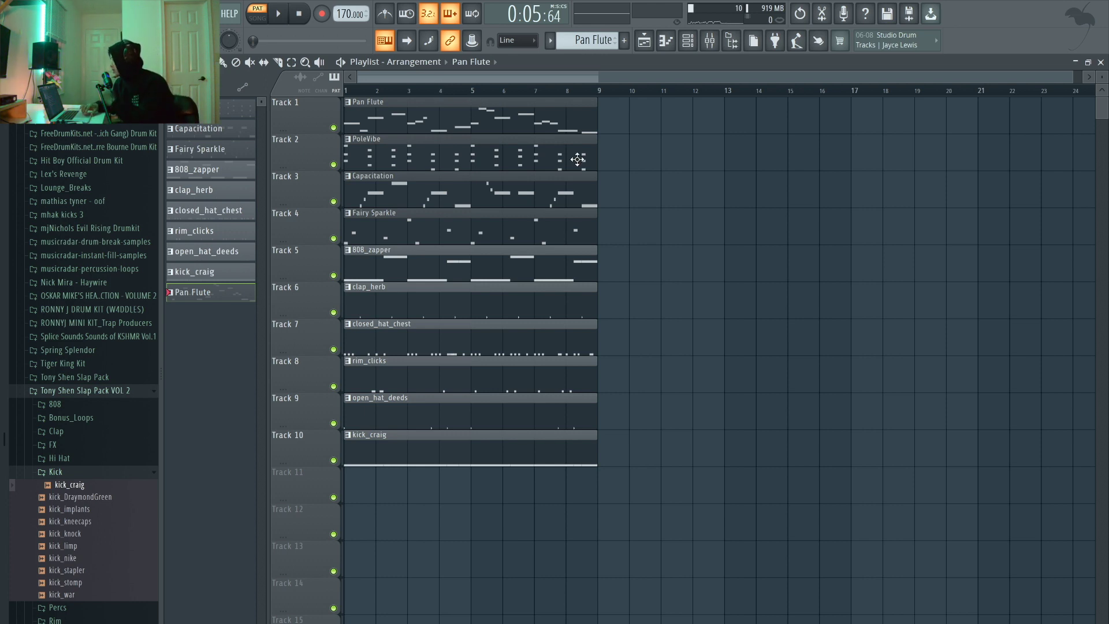
# Move the Pan Flute clip on Track 1 to bar 25 and place copies at bars 33 and 41.
pyautogui.moveTo(635, 196); pyautogui.dragTo(347, 139)
pyautogui.click(529, 108)
pyautogui.moveTo(530, 108); pyautogui.dragTo(813, 147)
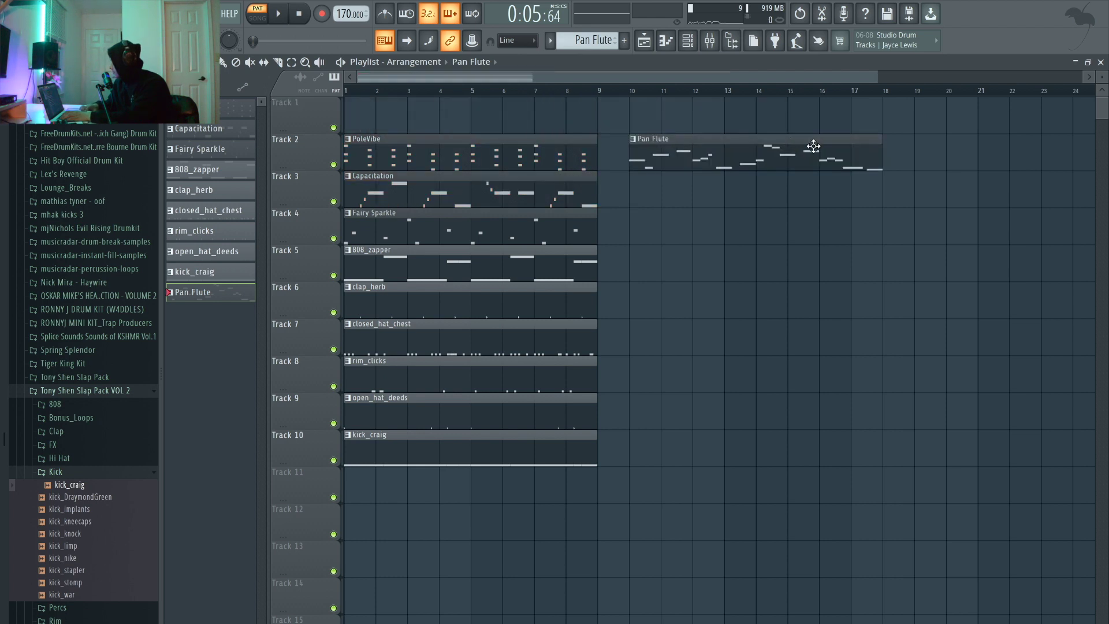
pyautogui.scroll(-2, 782, 223)
pyautogui.moveTo(642, 145); pyautogui.dragTo(978, 78)
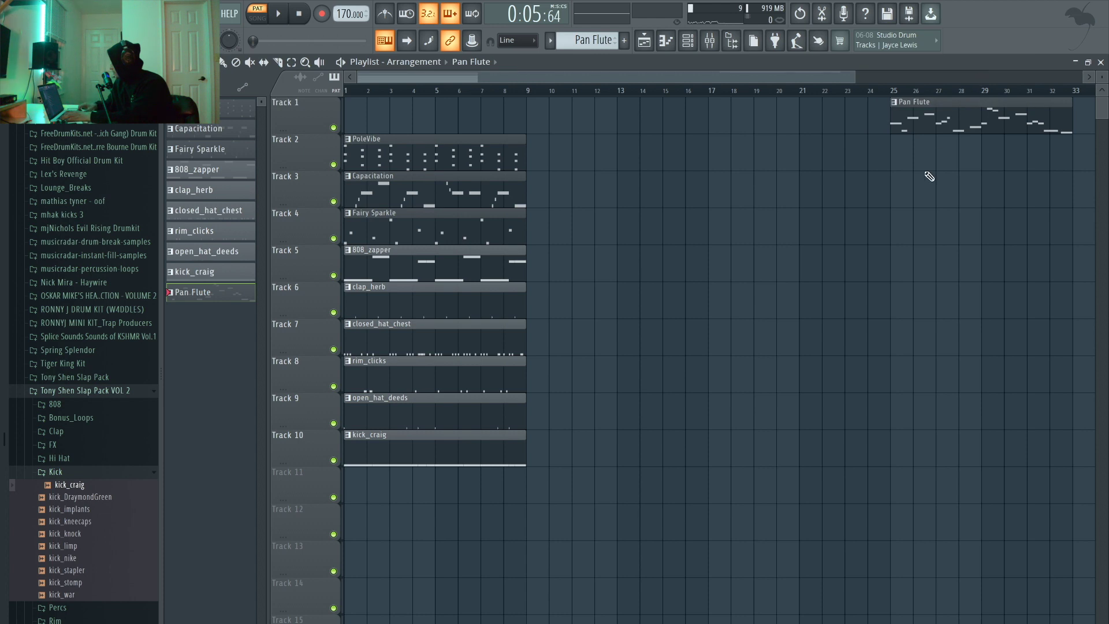
pyautogui.scroll(-2, 929, 176)
pyautogui.moveTo(794, 109); pyautogui.dragTo(907, 110)
pyautogui.moveTo(907, 110); pyautogui.dragTo(1033, 116)
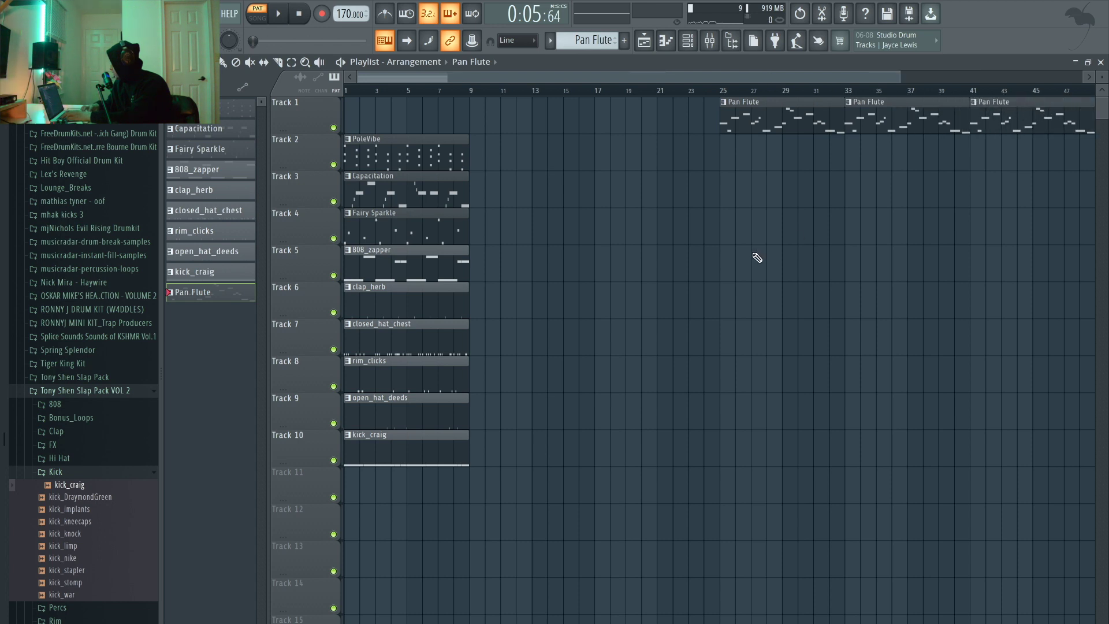
# Shift the clips on Tracks 3 to 10 to start at bar 9 and copy Fairy Sparkle back to bar 1.
pyautogui.moveTo(520, 501); pyautogui.dragTo(488, 181)
pyautogui.keyDown('ctrl'); pyautogui.click(445, 215); pyautogui.keyUp('ctrl')
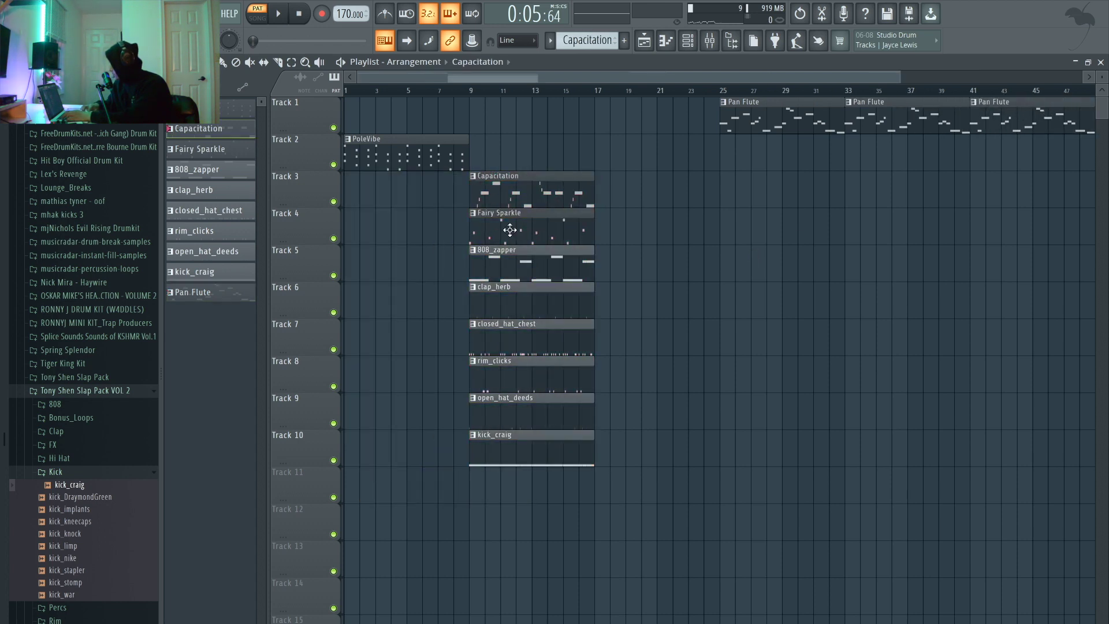
pyautogui.moveTo(510, 231); pyautogui.dragTo(306, 211)
# Copy Capacitation to bar 17 and PoleVibe to bar 9, and move the kick_craig clip to bar 17.
pyautogui.moveTo(386, 252); pyautogui.dragTo(662, 179)
pyautogui.keyDown('ctrl'); pyautogui.click(428, 144); pyautogui.keyUp('ctrl')
pyautogui.moveTo(569, 519); pyautogui.dragTo(631, 527)
pyautogui.moveTo(566, 447); pyautogui.dragTo(700, 452)
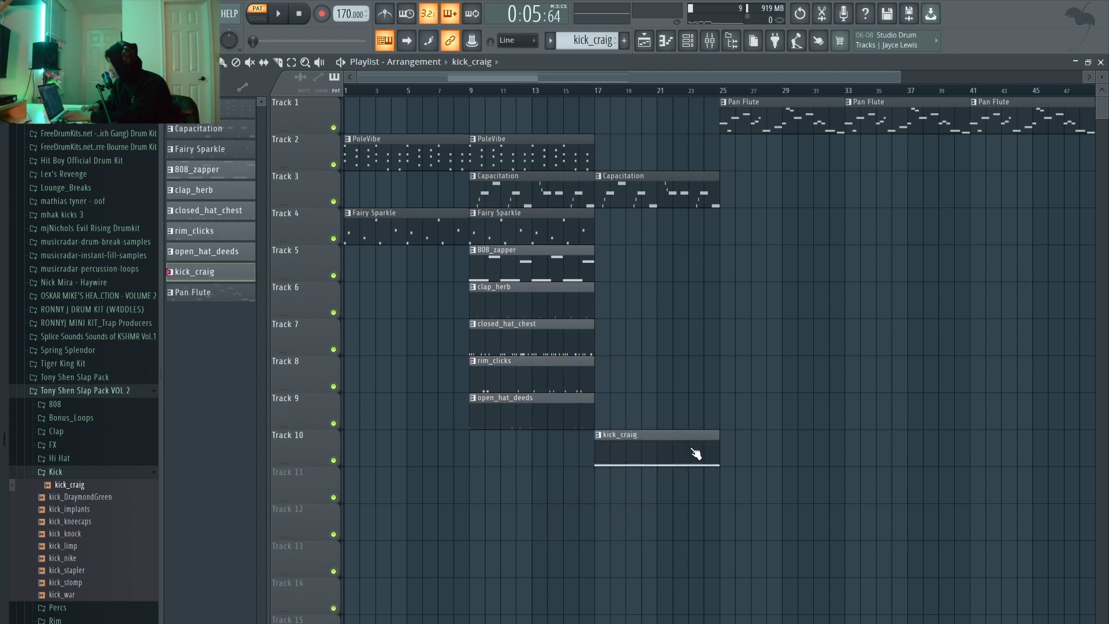
# Copy the bar 9 clips on Tracks 4 to 9 to bar 17 and duplicate the PoleVibe pair to bars 17 and 25.
pyautogui.moveTo(614, 389); pyautogui.dragTo(648, 238)
pyautogui.click(777, 352)
pyautogui.moveTo(541, 407); pyautogui.dragTo(671, 381)
pyautogui.moveTo(607, 151); pyautogui.dragTo(370, 158)
pyautogui.hotkey('ctrl', 'b')
pyautogui.click(369, 158)
pyautogui.click(383, 107)
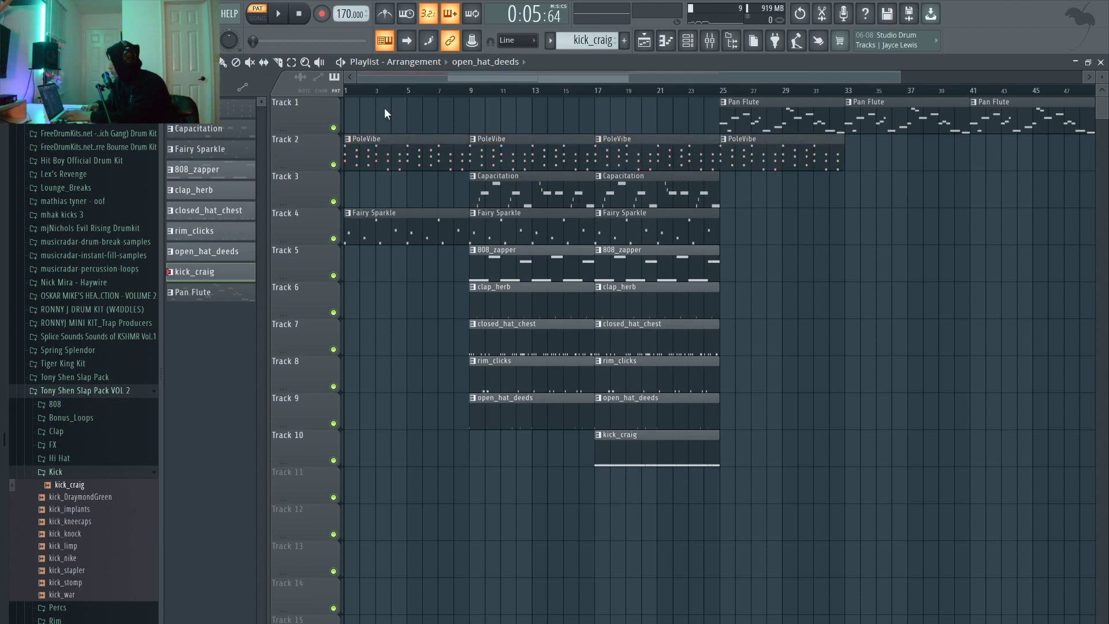
# Play the arrangement in song mode and delete the Fairy Sparkle clip at bar 1 and the rim_clicks clip at bar 9.
pyautogui.click(414, 91)
pyautogui.press('space')
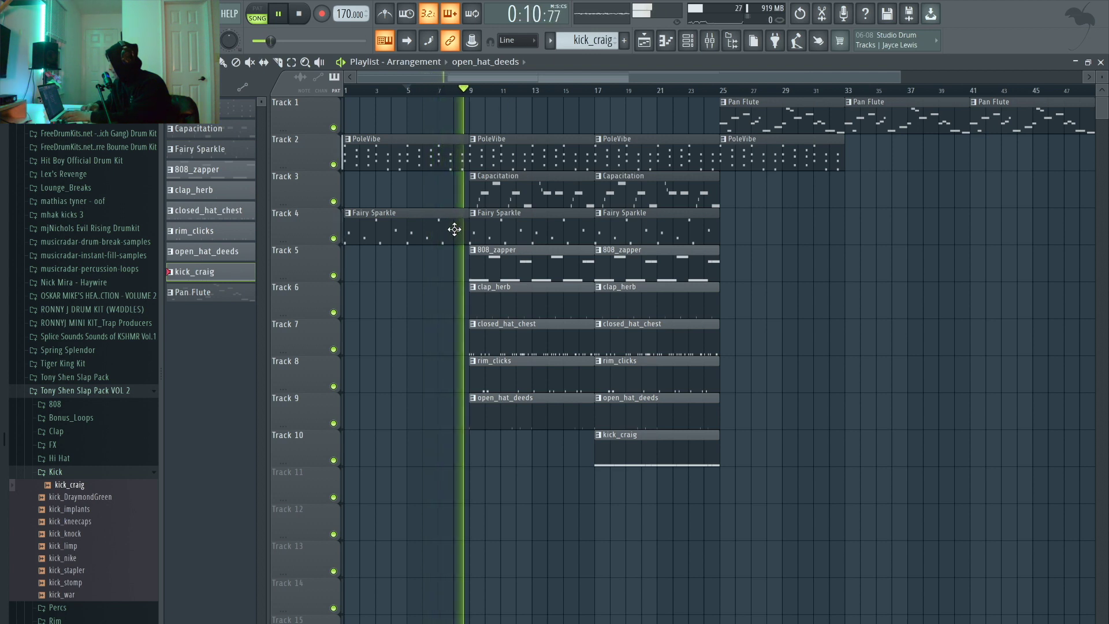
pyautogui.rightClick(404, 236)
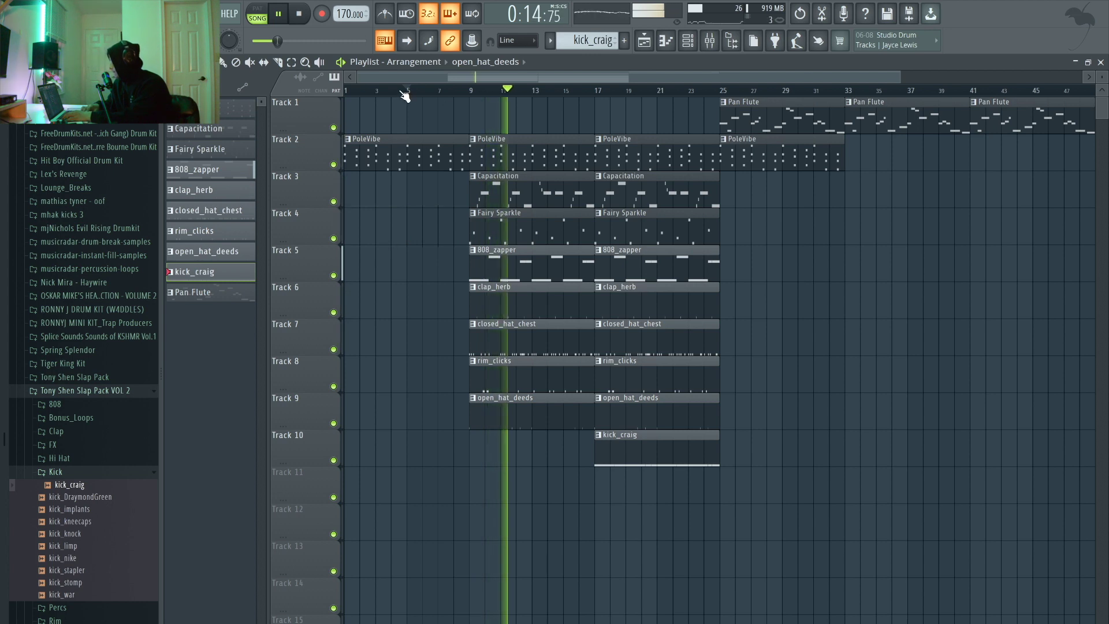
pyautogui.click(373, 87)
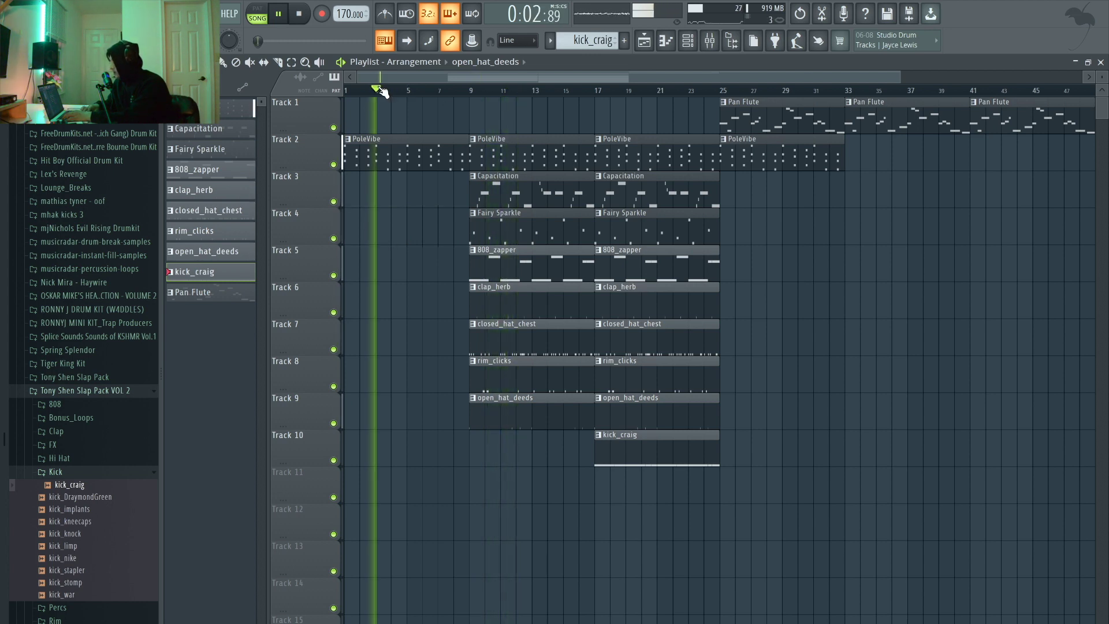
pyautogui.click(472, 90)
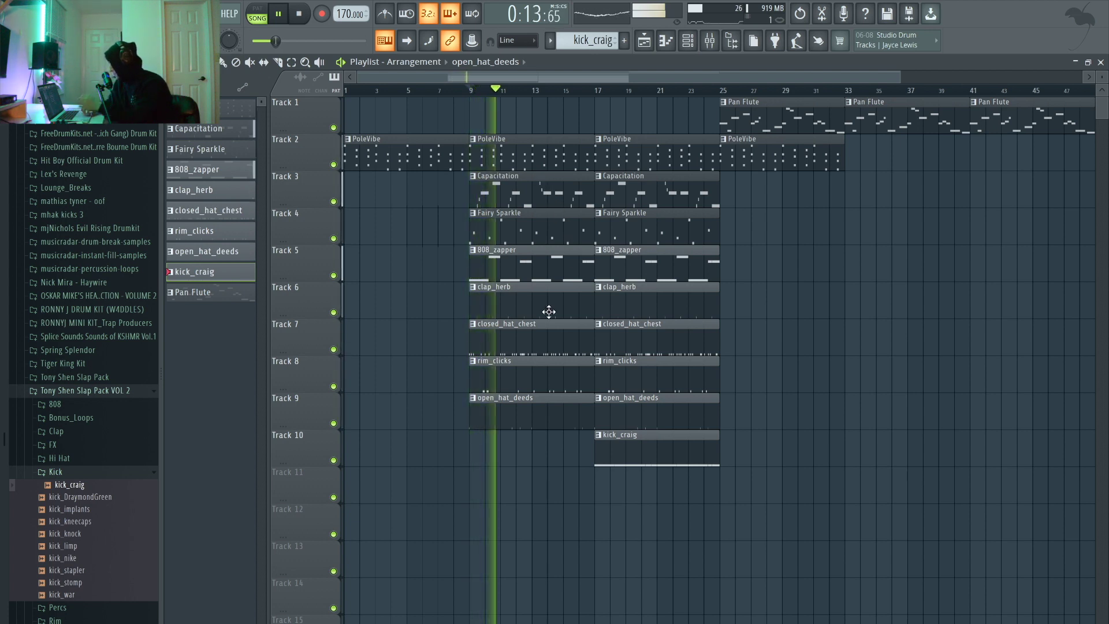
pyautogui.rightClick(548, 386)
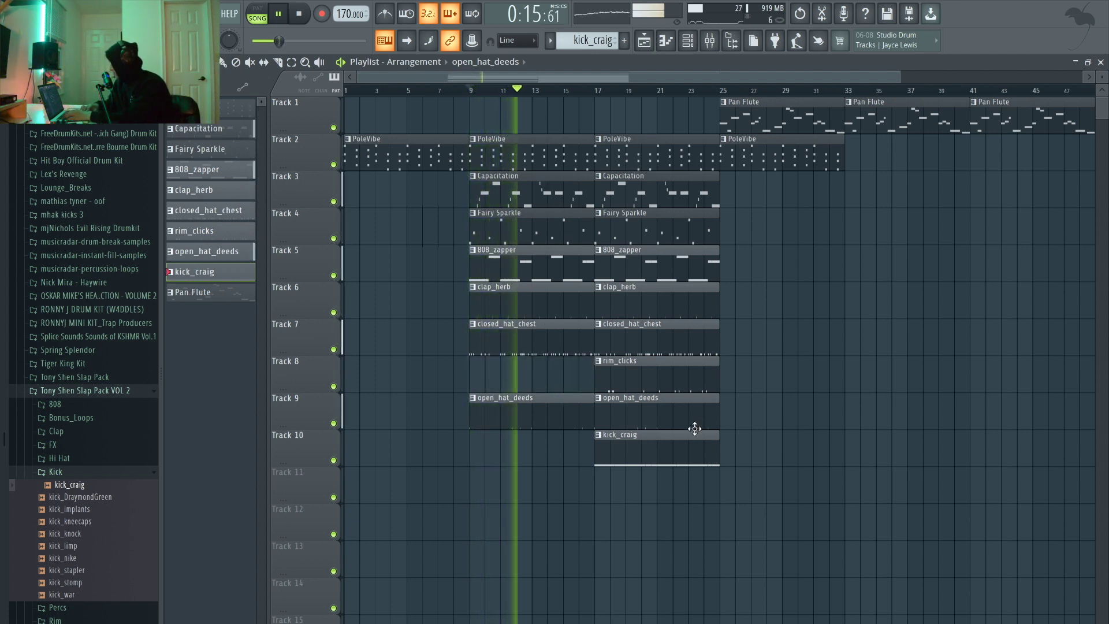
pyautogui.moveTo(768, 523); pyautogui.dragTo(748, 356)
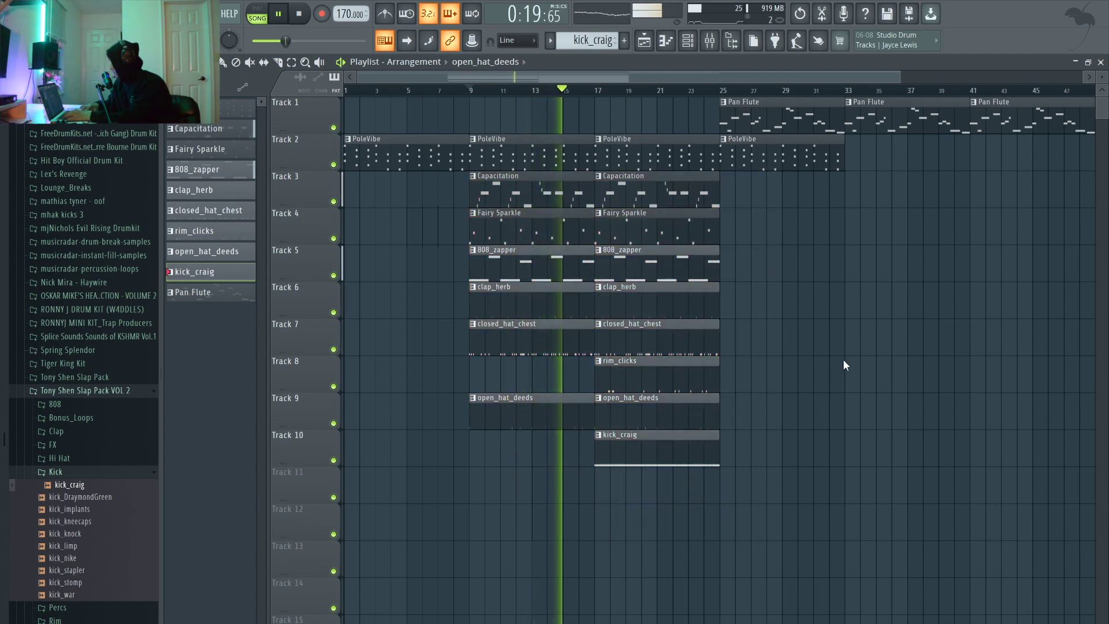
# Repeat the PoleVibe clips on Track 2 up to bar 49 and delete the Pan Flute clip at bar 25.
pyautogui.scroll(-2, 872, 221)
pyautogui.moveTo(726, 151); pyautogui.dragTo(486, 137)
pyautogui.hotkey('ctrl', 'b')
pyautogui.click(825, 285)
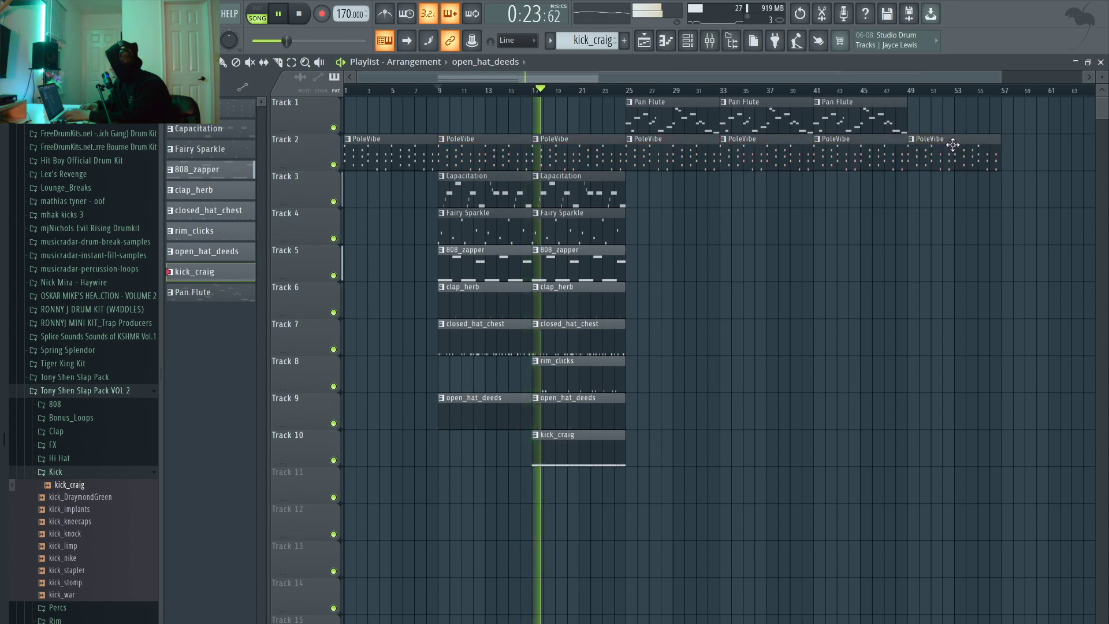
pyautogui.rightClick(648, 118)
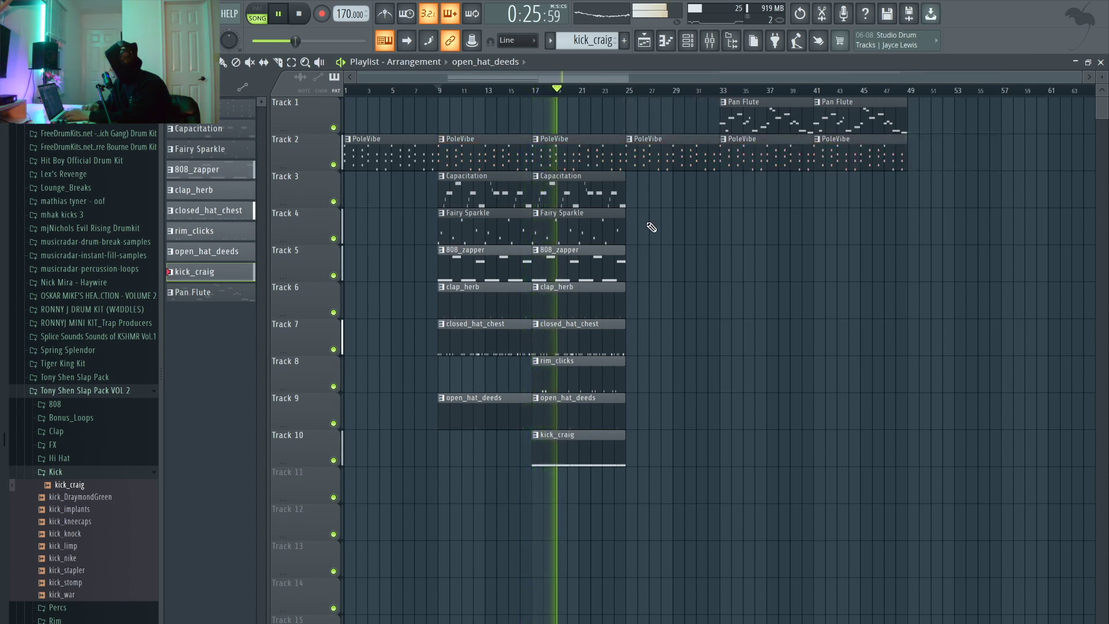
# Duplicate the 808_zapper clips on Track 5 from bar 25 up to bar 49, deleting the surplus copy.
pyautogui.moveTo(641, 274); pyautogui.dragTo(477, 265)
pyautogui.hotkey('ctrl', 'b')
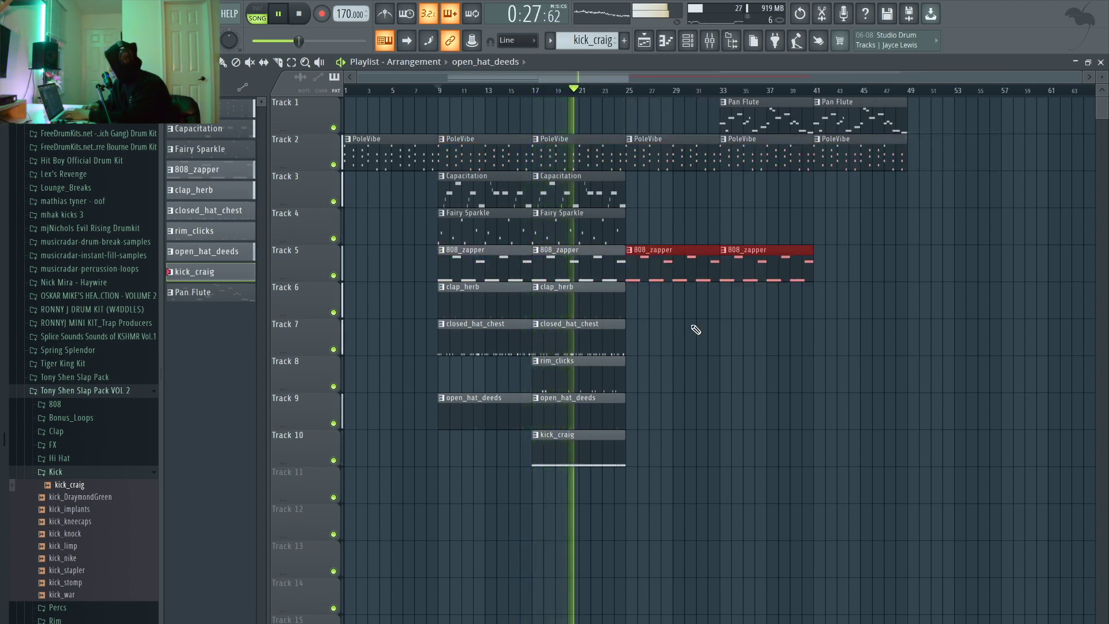
pyautogui.hotkey('ctrl', 'b')
pyautogui.click(879, 365)
pyautogui.rightClick(956, 275)
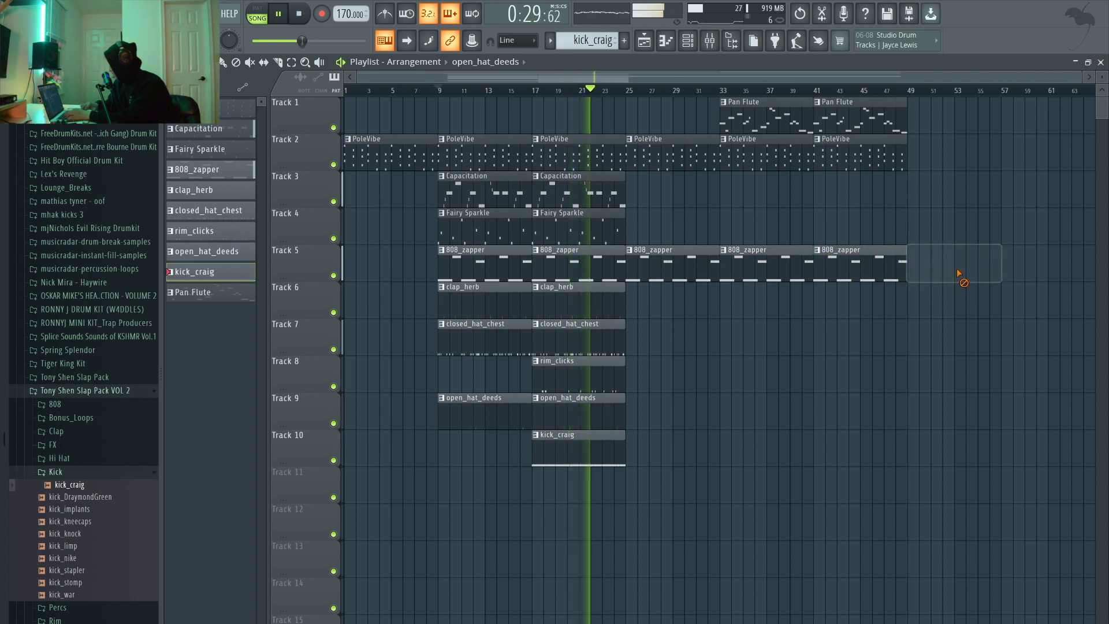
# Duplicate the drum clips on Tracks 6 to 10 from bars 9–24 to bars 33–48.
pyautogui.moveTo(629, 503); pyautogui.dragTo(466, 304)
pyautogui.hotkey('ctrl', 'b')
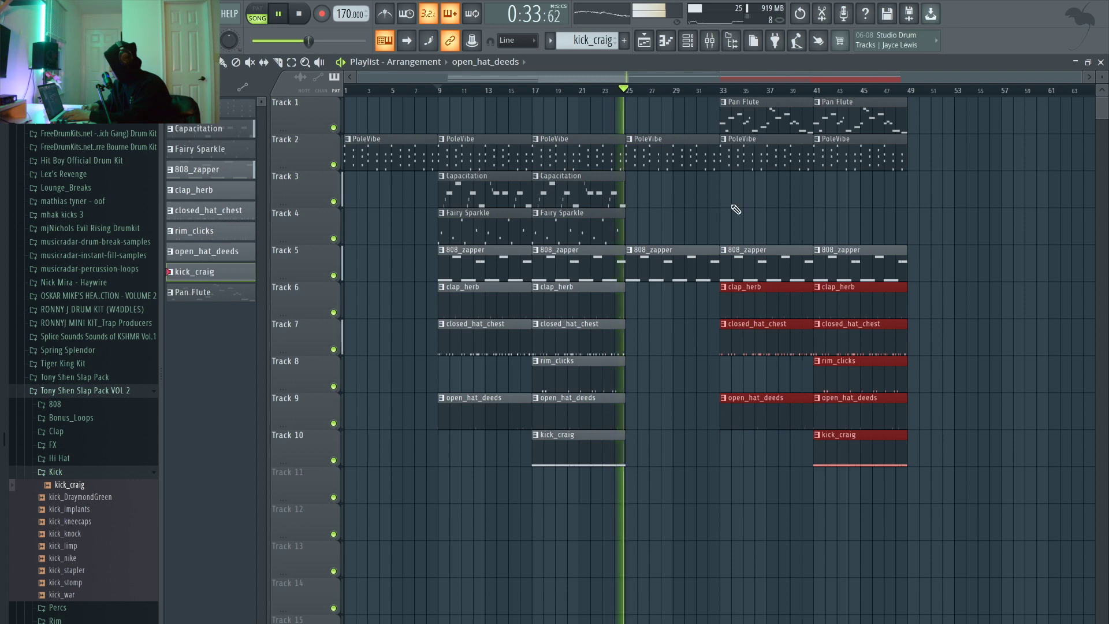
pyautogui.click(730, 204)
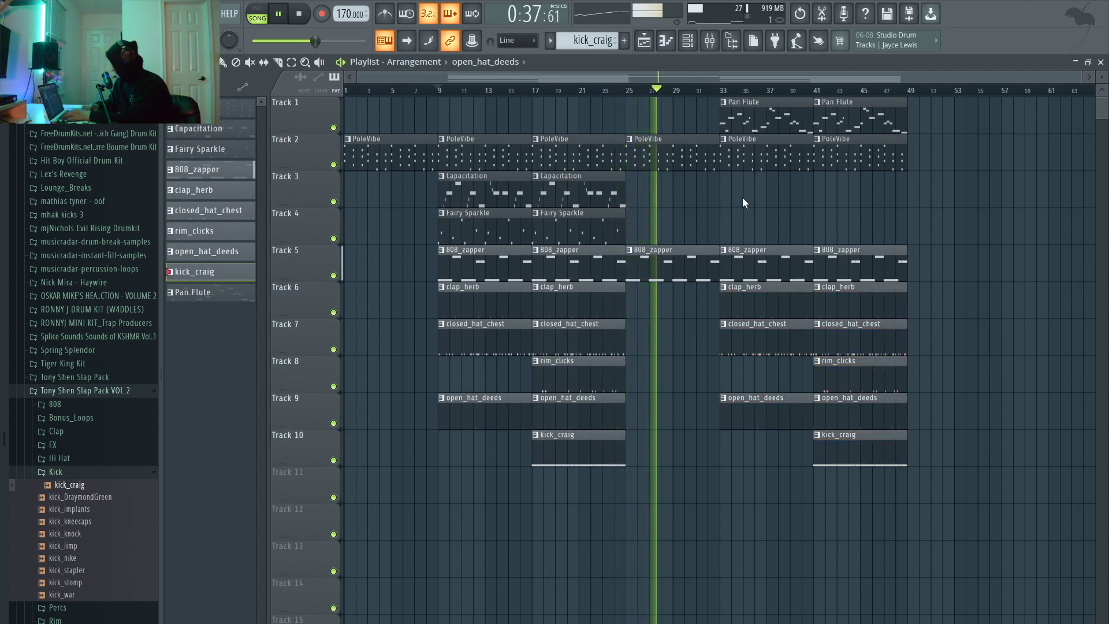
# Copy the bars 9–24 section on Tracks 2 to 10 to bar 49 and delete its first 808_zapper clip.
pyautogui.moveTo(603, 455)
pyautogui.mouseDown()
pyautogui.moveTo(491, 162)
pyautogui.moveTo(819, 186)
pyautogui.moveTo(947, 171)
pyautogui.moveTo(927, 171)
pyautogui.moveTo(930, 146)
pyautogui.moveTo(944, 146)
pyautogui.mouseUp()
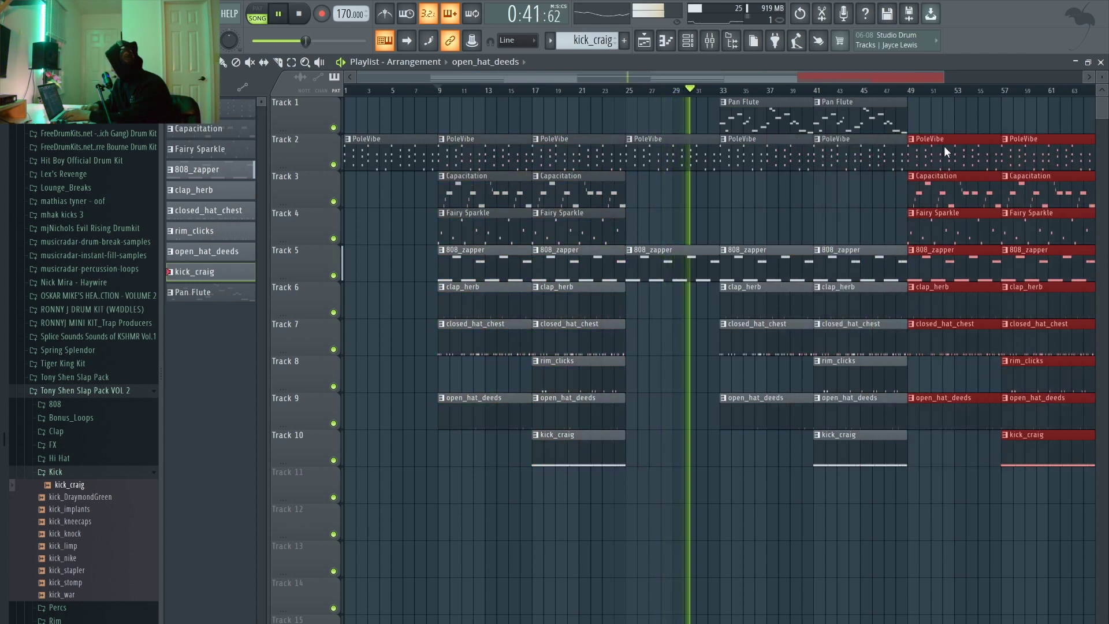
pyautogui.keyDown('ctrl'); pyautogui.click(872, 178); pyautogui.keyUp('ctrl')
pyautogui.rightClick(951, 265)
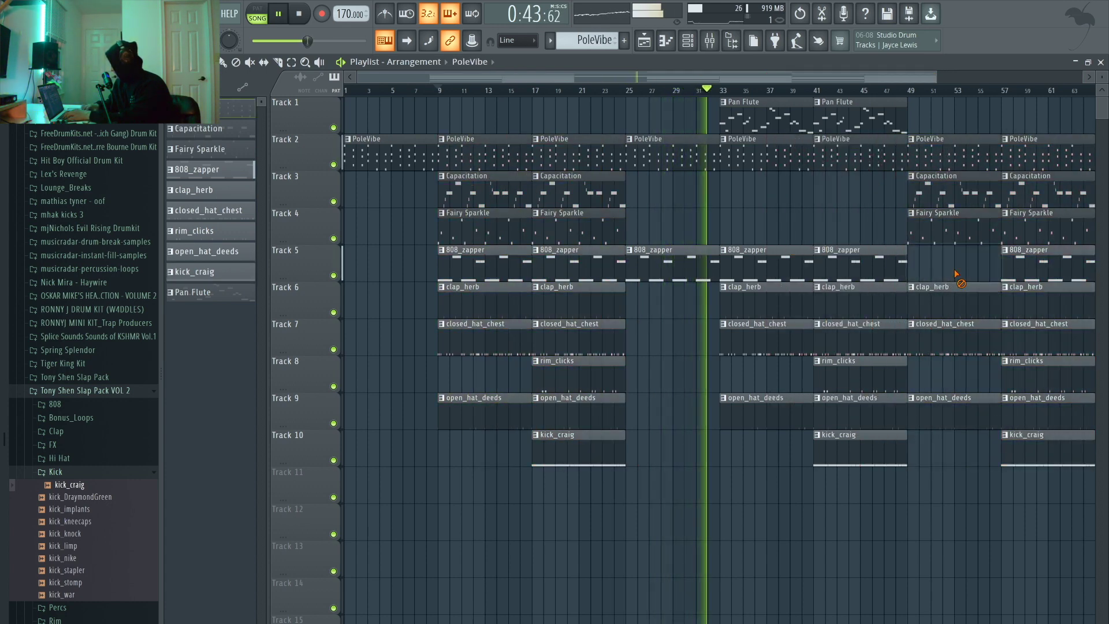
# Copy the bars 25–48 section, including the Pan Flute clips, to start at bar 65.
pyautogui.scroll(-1, 825, 234)
pyautogui.moveTo(797, 464)
pyautogui.mouseDown()
pyautogui.moveTo(718, 210)
pyautogui.moveTo(623, 103)
pyautogui.mouseUp()
pyautogui.moveTo(591, 163); pyautogui.dragTo(985, 178)
pyautogui.click(1028, 206)
pyautogui.scroll(-1, 1025, 202)
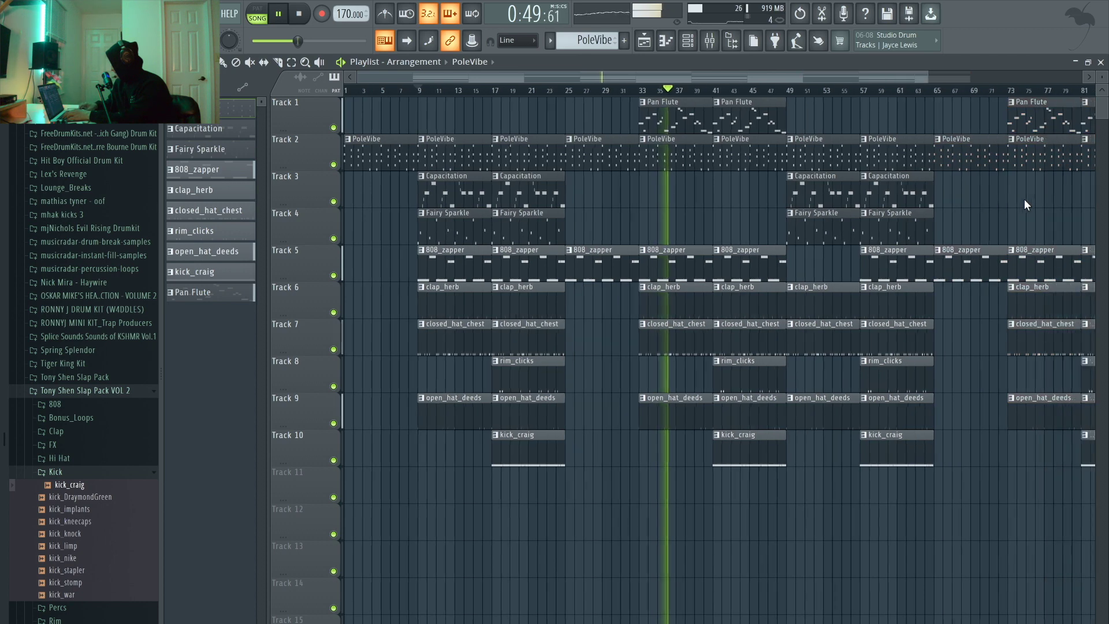
# Copy the bars 49–64 section on Tracks 2 to 10 to start at bar 89.
pyautogui.scroll(-2, 1024, 200)
pyautogui.moveTo(778, 465)
pyautogui.mouseDown()
pyautogui.moveTo(713, 149)
pyautogui.moveTo(1000, 155)
pyautogui.moveTo(990, 158)
pyautogui.mouseUp()
pyautogui.click(895, 184)
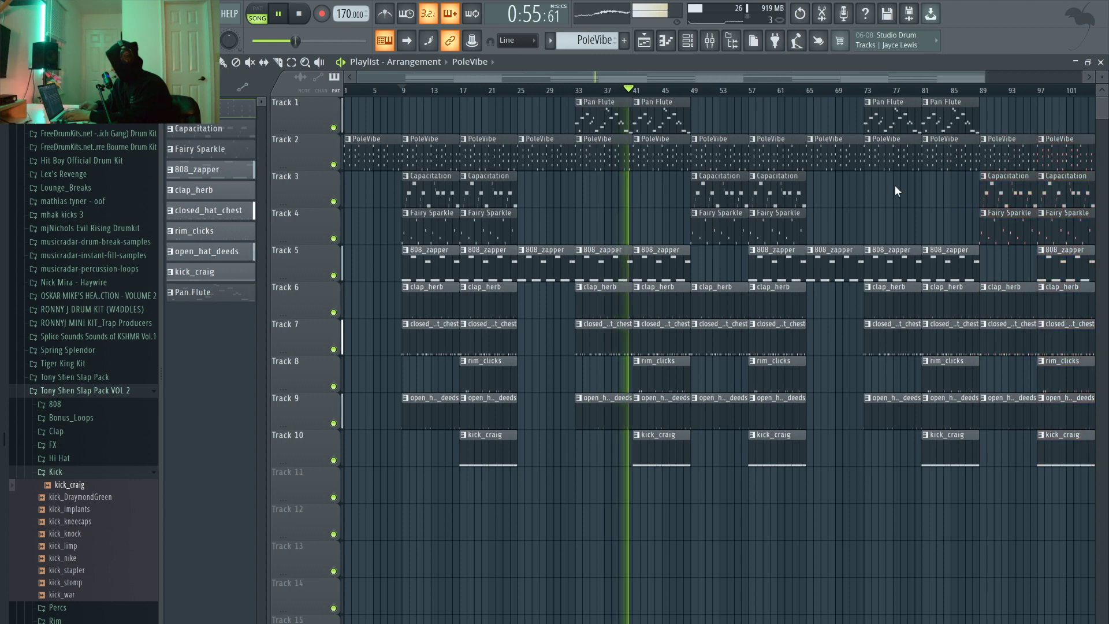
# Add a closing PoleVibe clip at bar 105 on Track 2 and stop playback.
pyautogui.scroll(-1, 896, 186)
pyautogui.scroll(3, 983, 149)
pyautogui.moveTo(1028, 155); pyautogui.dragTo(975, 152)
pyautogui.hotkey('ctrl', 'b')
pyautogui.click(1030, 240)
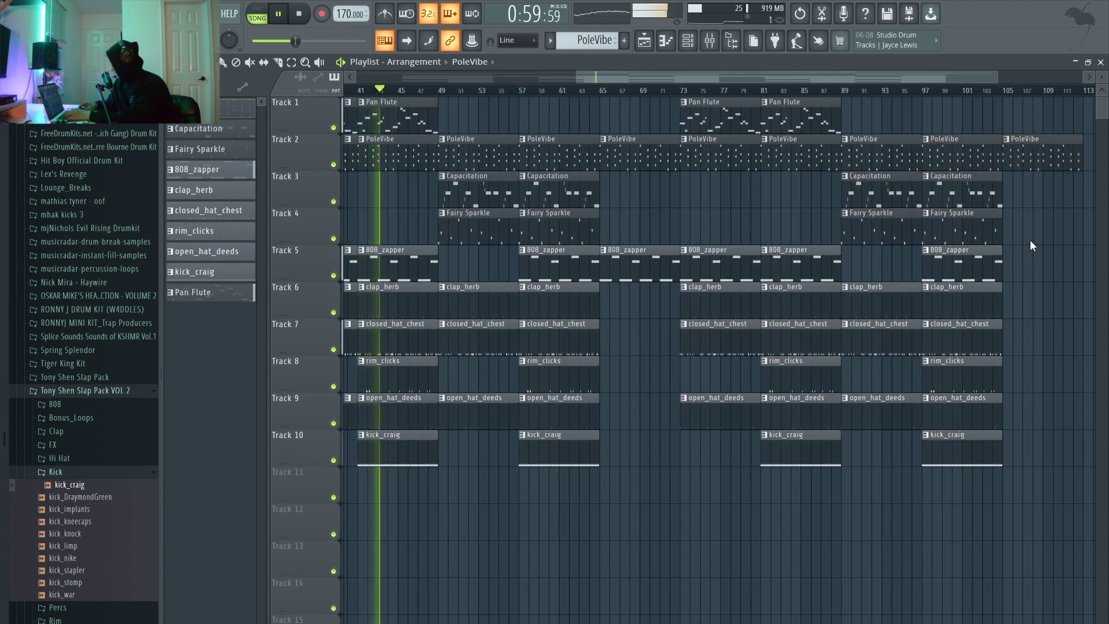
pyautogui.scroll(-2, 1031, 240)
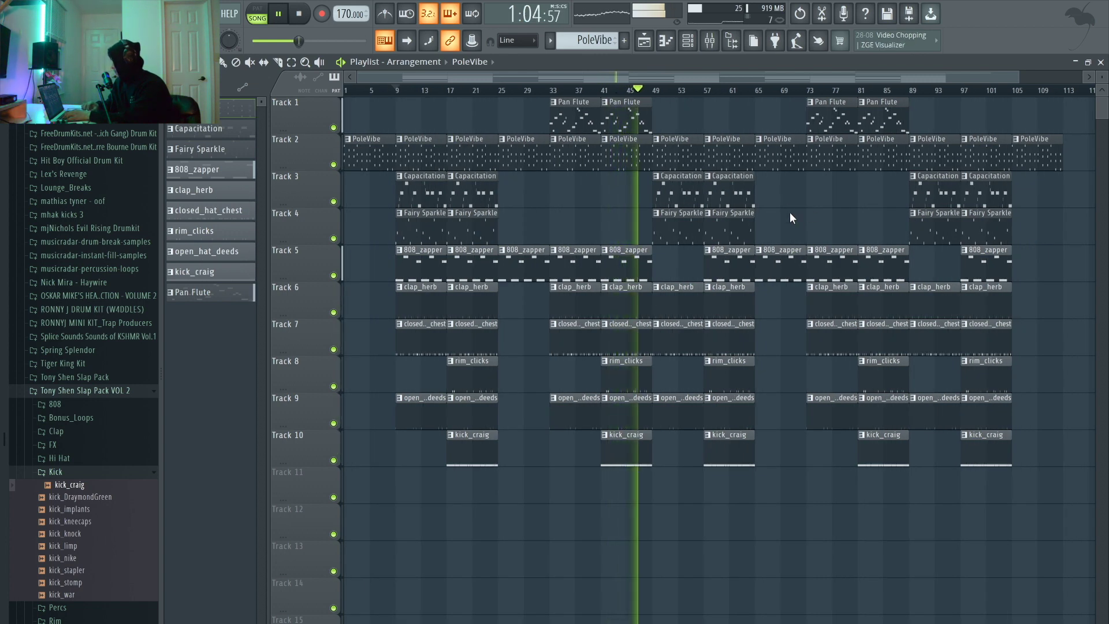
pyautogui.press('space')
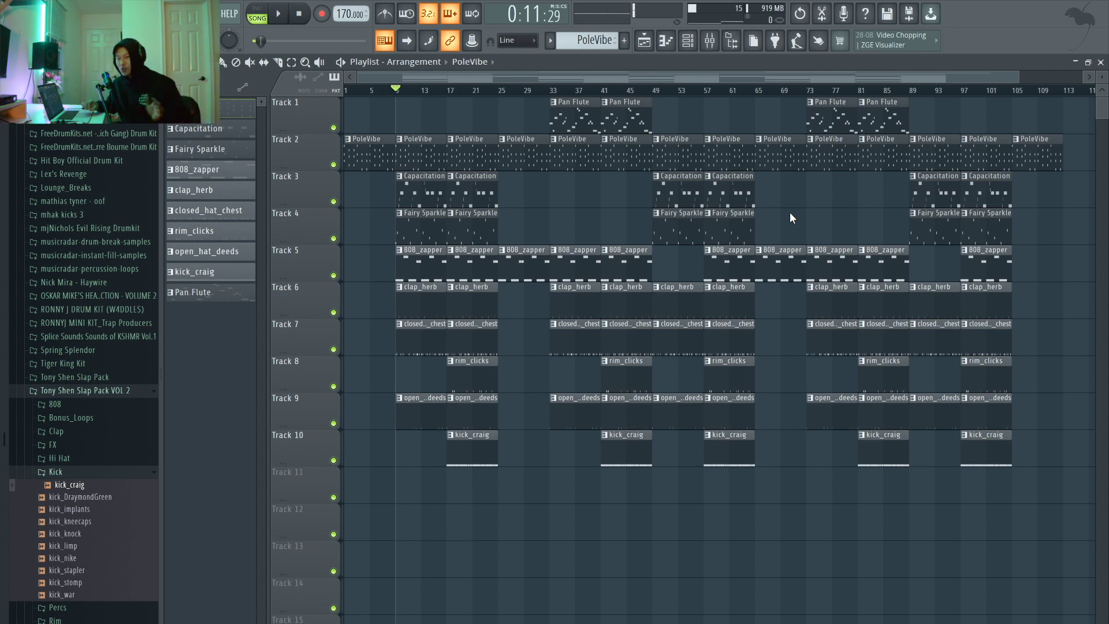
pyautogui.scroll(-1, 865, 202)
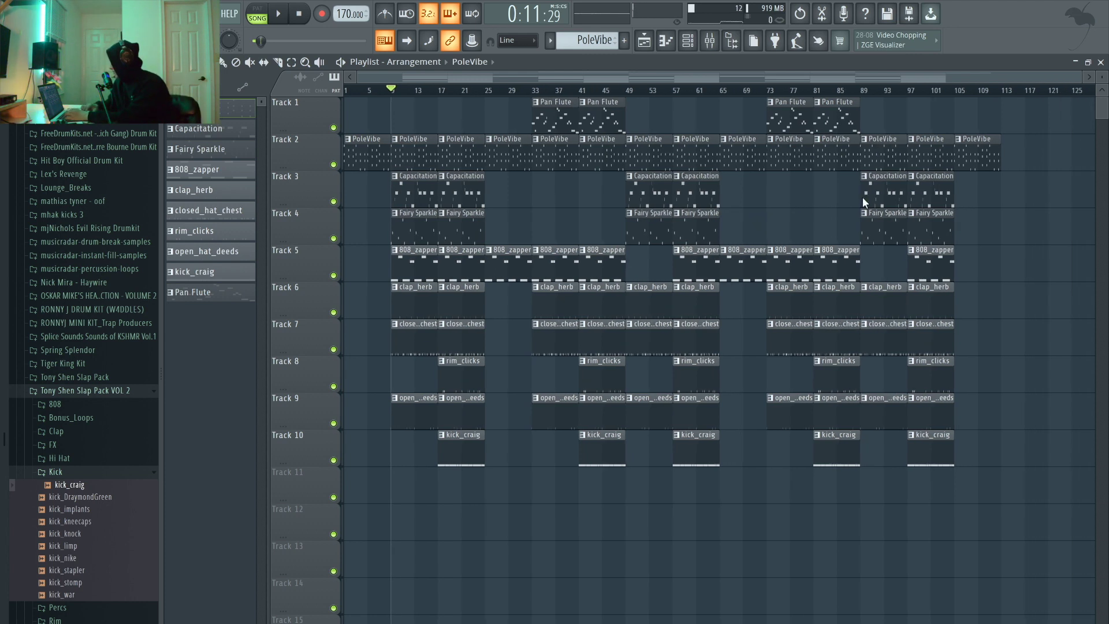
pyautogui.click(989, 154)
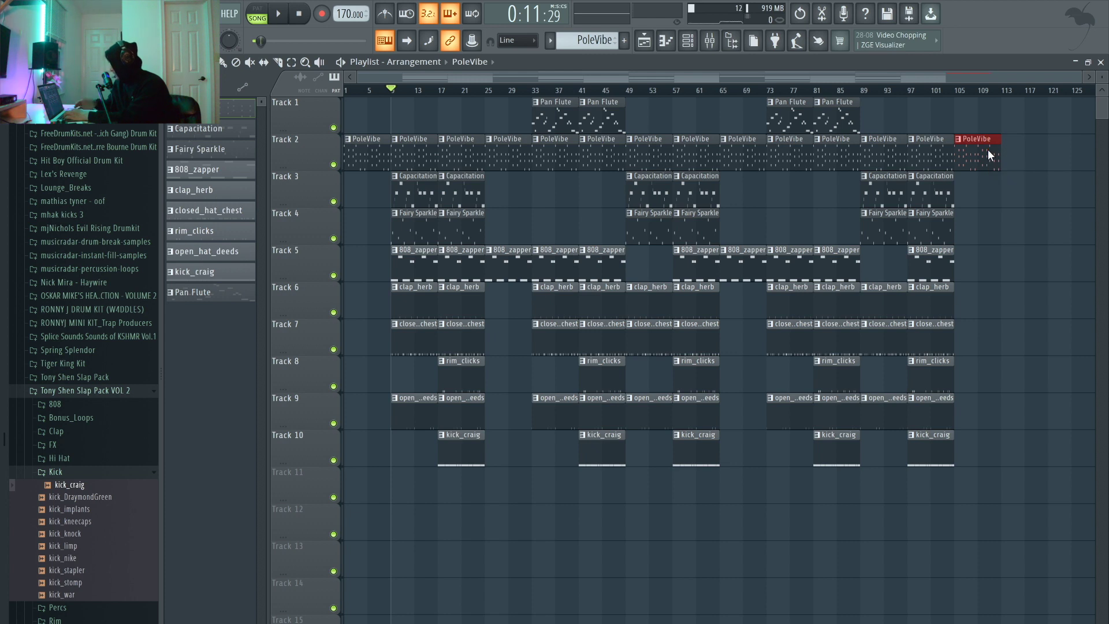
pyautogui.hotkey('ctrl', 'b')
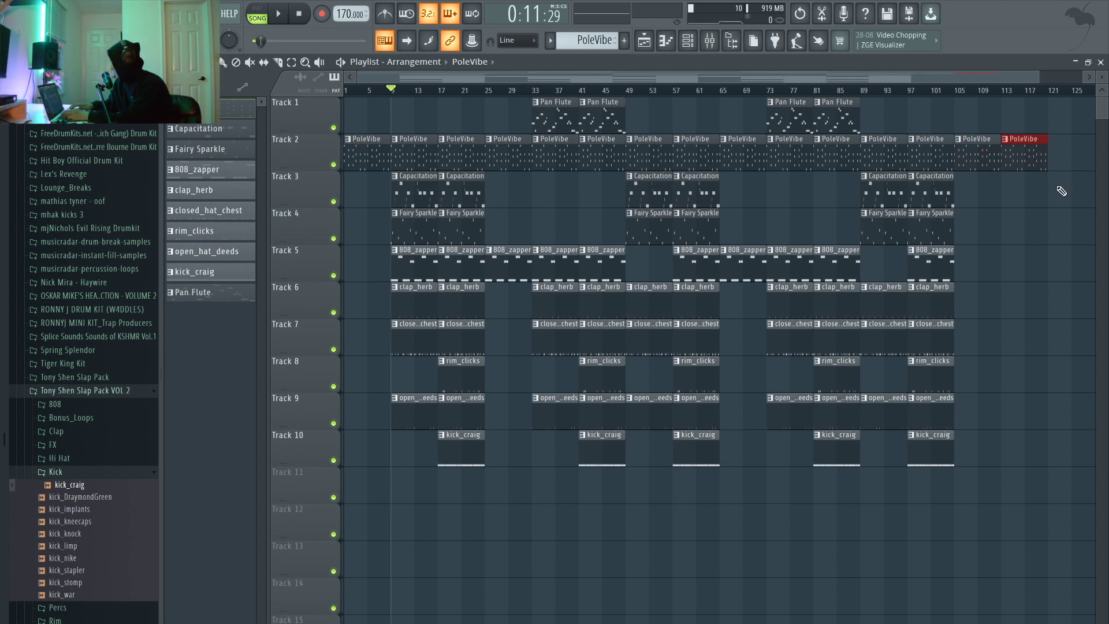
pyautogui.press('Delete')
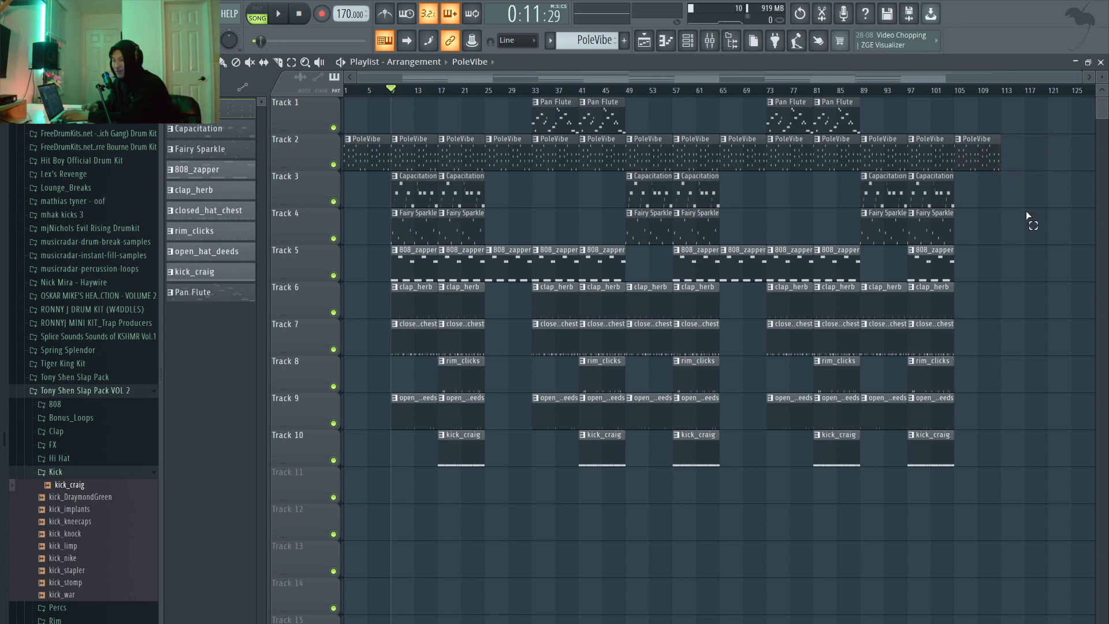
# Play from about bar 63 and add clap_herb and closed_hat_chest clips at bar 65 on Tracks 6 and 7.
pyautogui.click(708, 88)
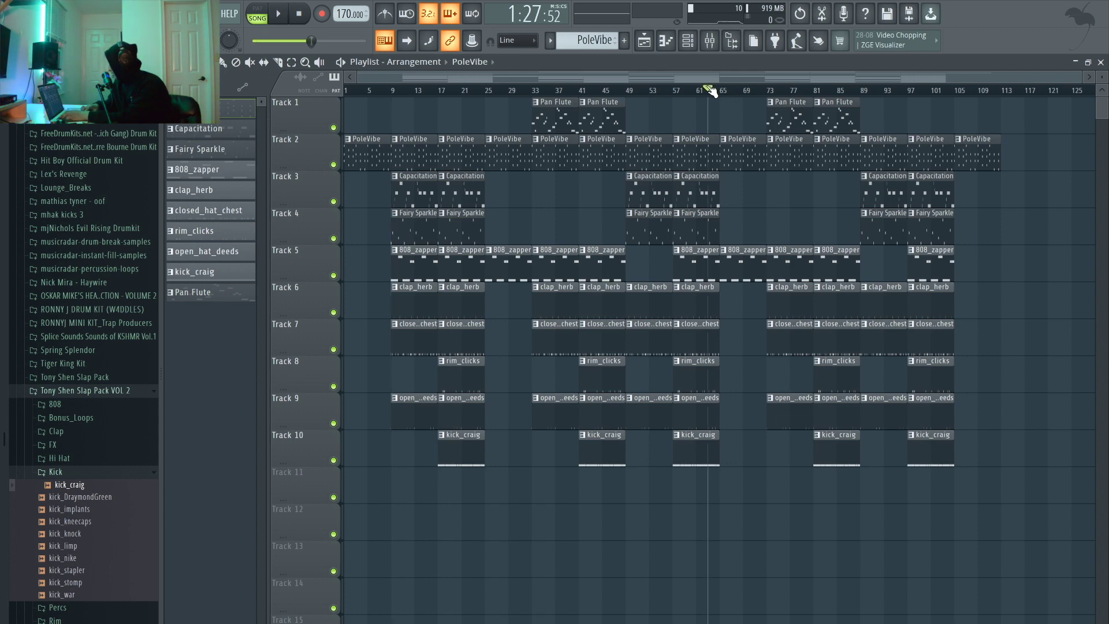
pyautogui.press('space')
pyautogui.scroll(3, 768, 319)
pyautogui.moveTo(811, 326); pyautogui.dragTo(705, 290)
pyautogui.click(716, 188)
pyautogui.scroll(-3, 715, 188)
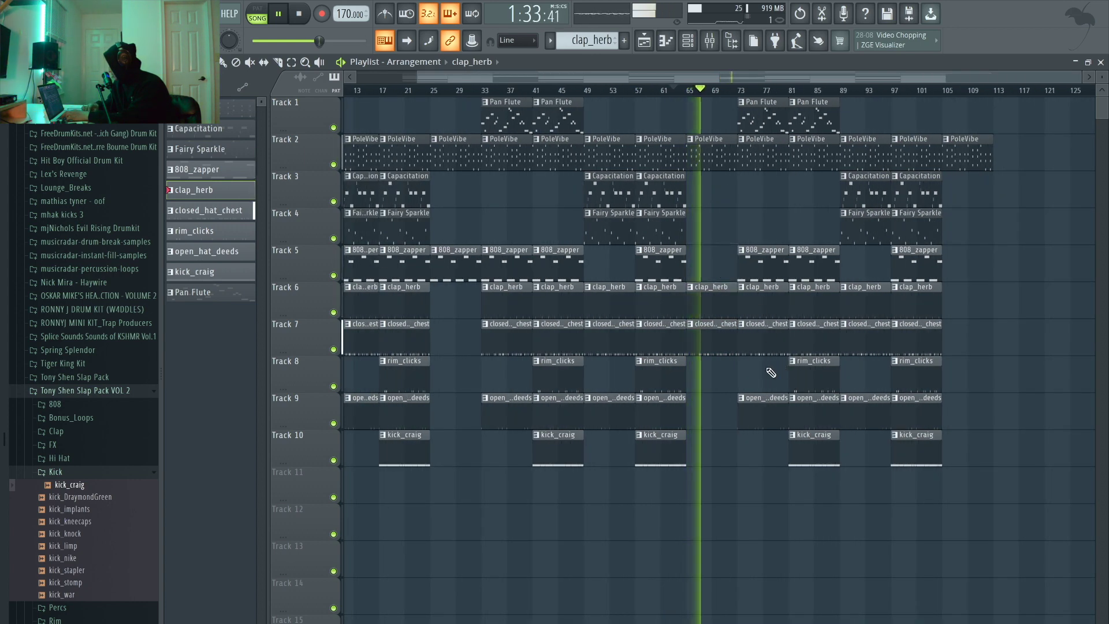
# Add 808_zapper clips at bars 65 and 89 on Track 5 and a Pan Flute clip at bar 65 on Track 1.
pyautogui.moveTo(759, 265); pyautogui.dragTo(709, 264)
pyautogui.moveTo(917, 262); pyautogui.dragTo(865, 262)
pyautogui.scroll(3, 774, 241)
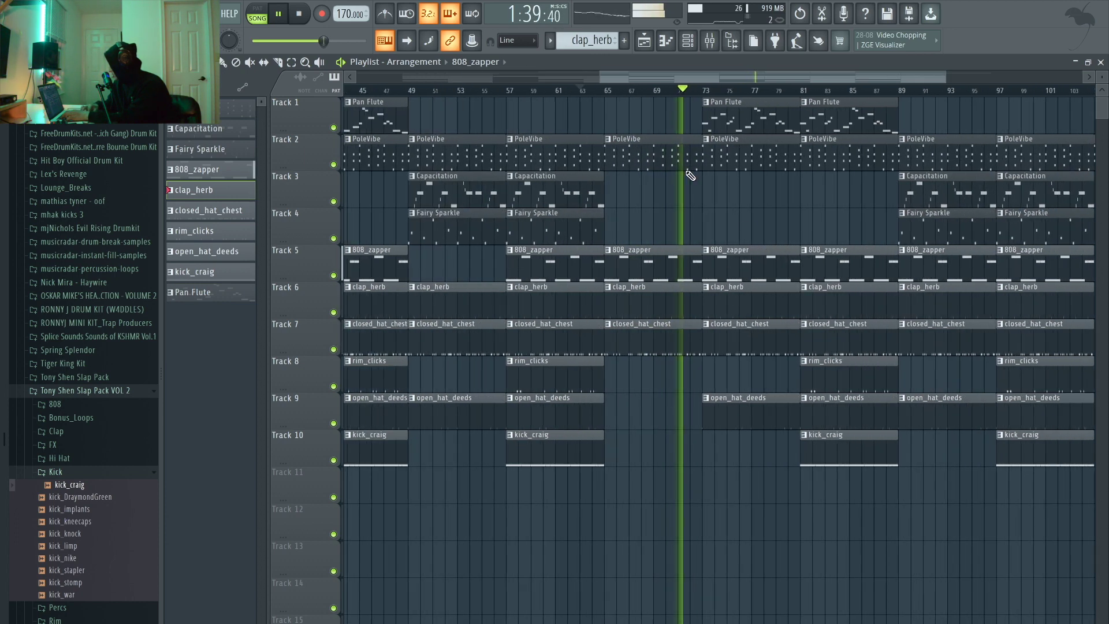
pyautogui.scroll(-3, 685, 169)
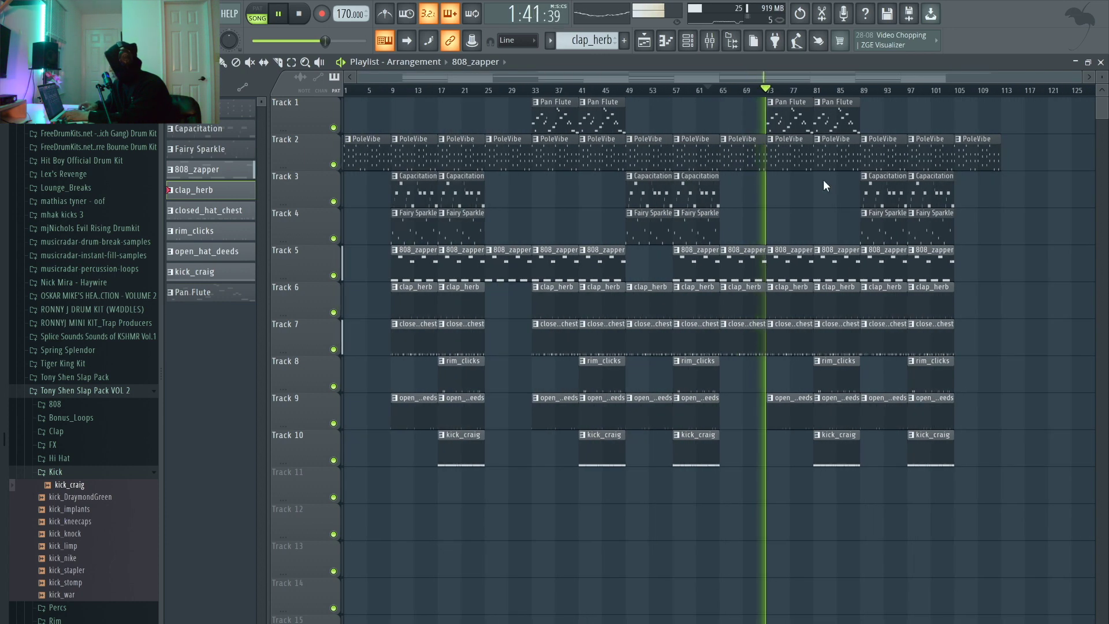
pyautogui.moveTo(803, 118); pyautogui.dragTo(756, 118)
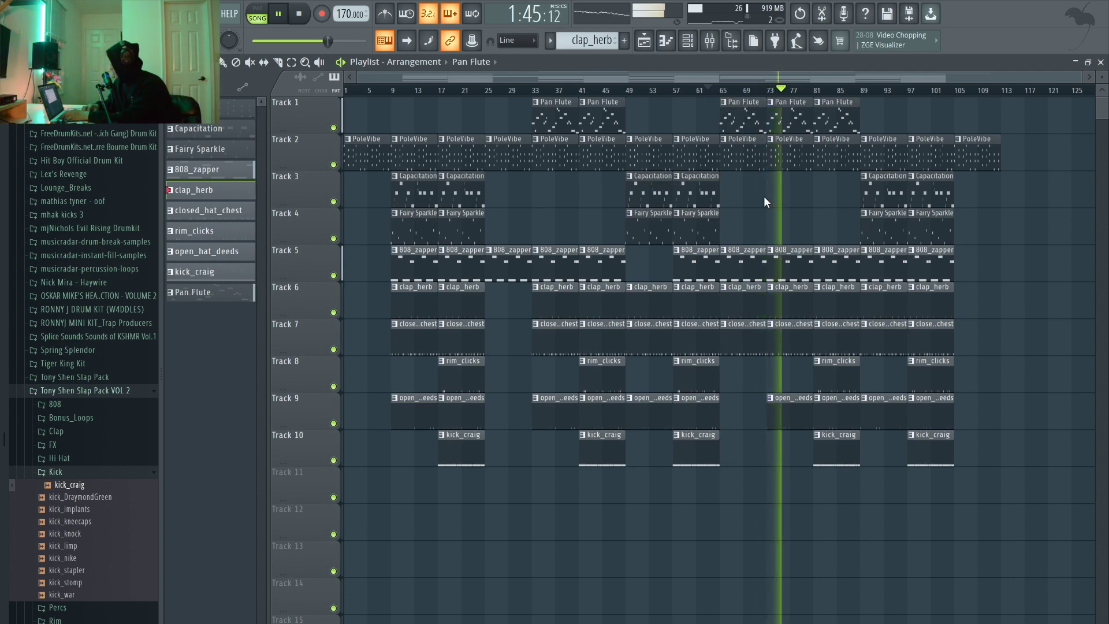
pyautogui.press('super+s')
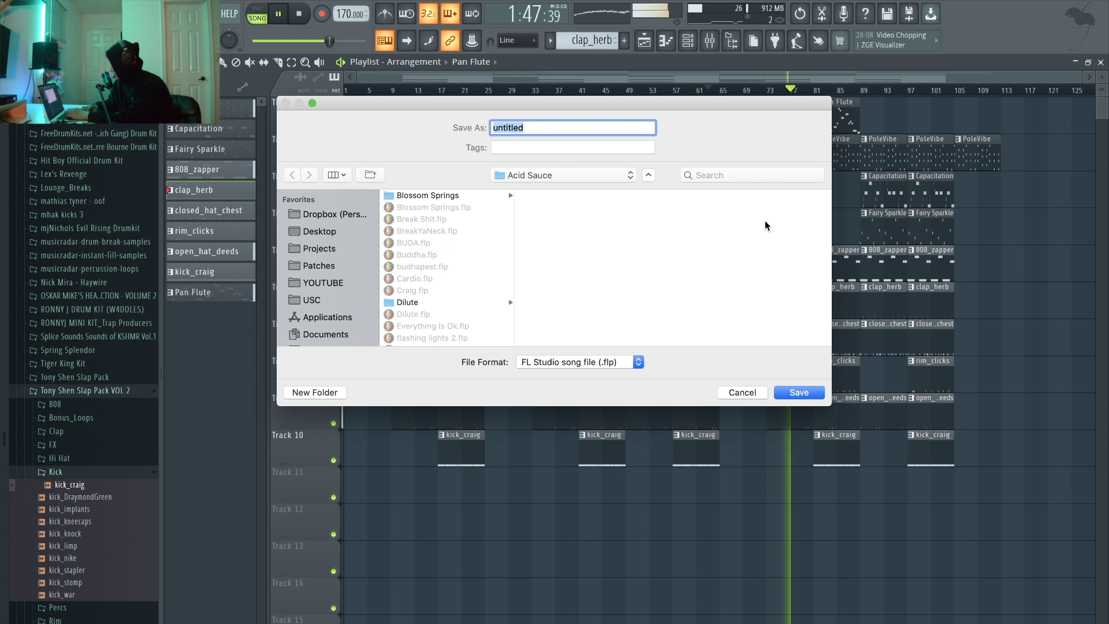
pyautogui.click(743, 393)
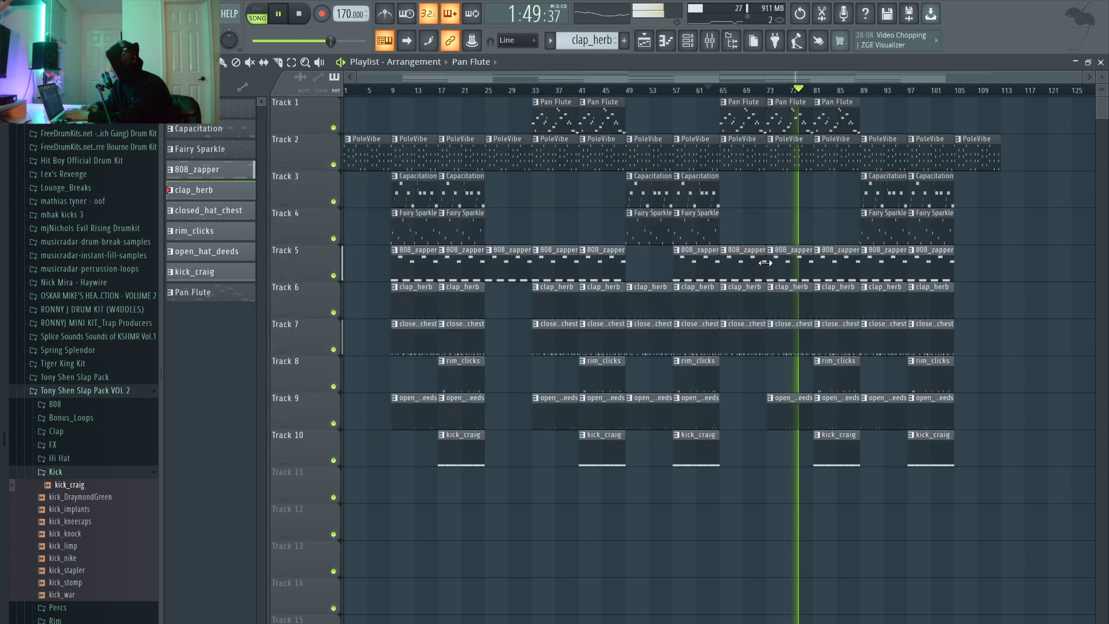
pyautogui.press('space')
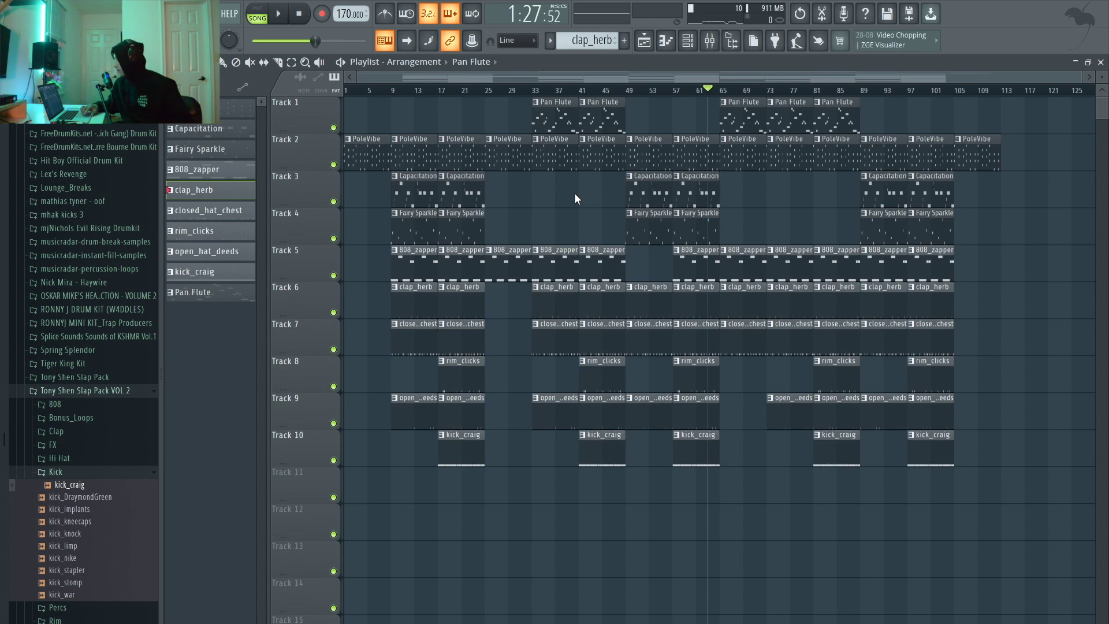
# Review the song structure by highlighting bars 9–24 and bars 25–48 in turn, clearing each selection, and examining the ending.
pyautogui.moveTo(392, 93); pyautogui.dragTo(480, 101)
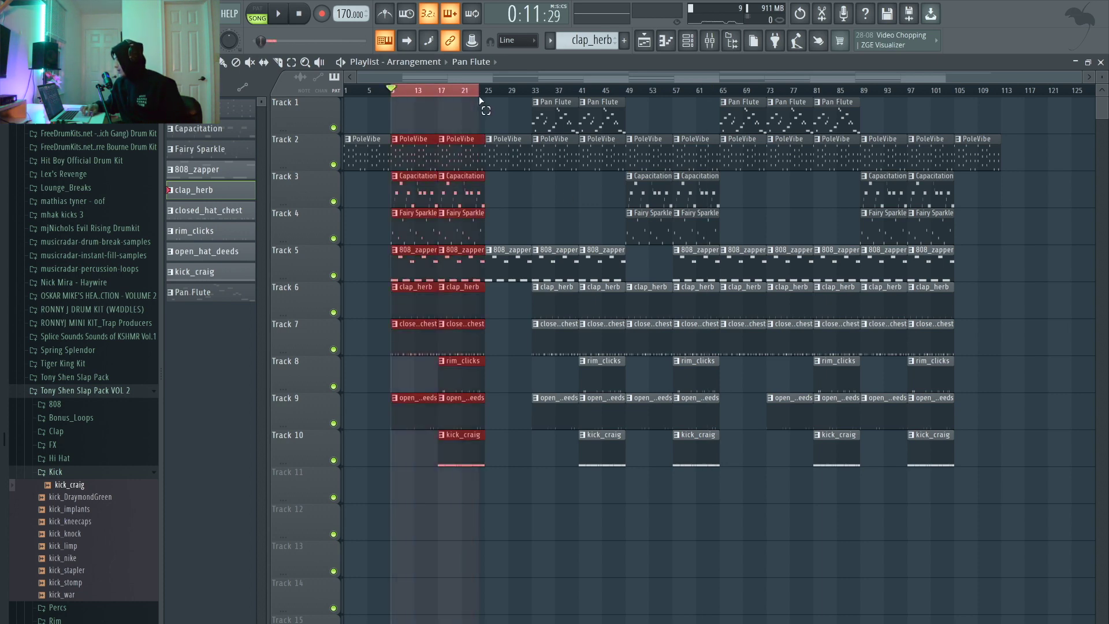
pyautogui.scroll(3, 466, 138)
pyautogui.hscroll(-3, 467, 138)
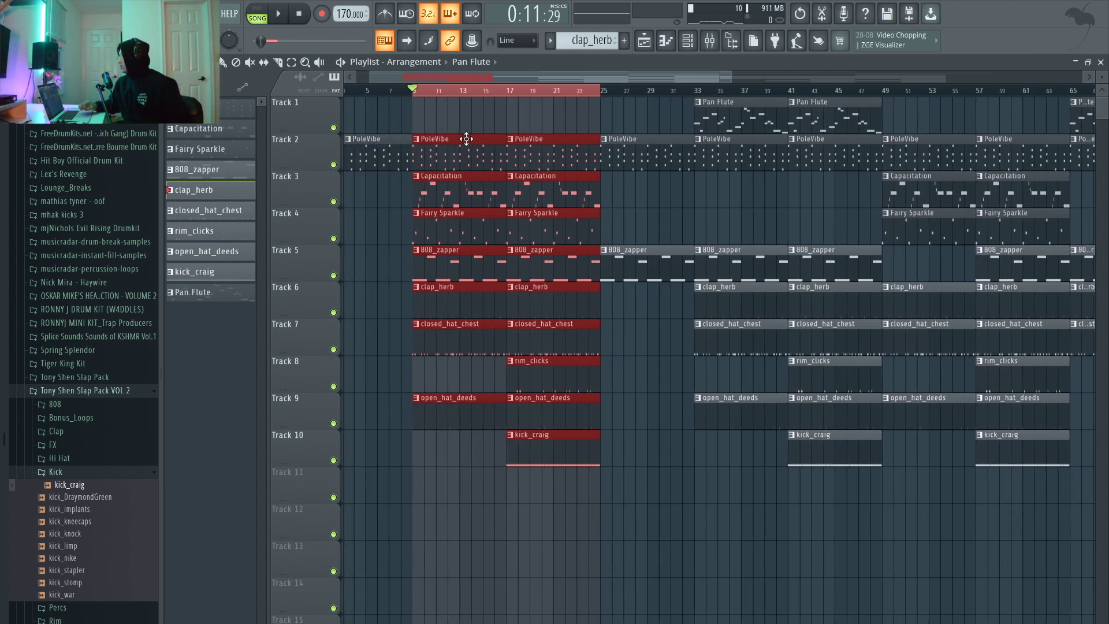
pyautogui.scroll(-2, 477, 130)
pyautogui.keyDown('ctrl'); pyautogui.click(508, 92); pyautogui.keyUp('ctrl')
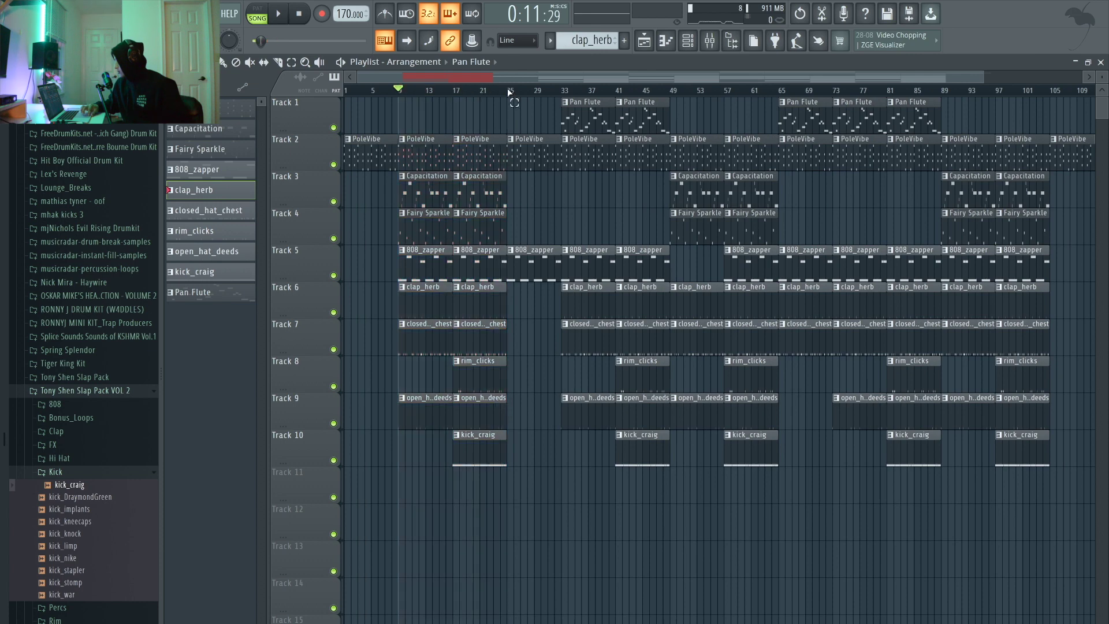
pyautogui.moveTo(508, 92); pyautogui.dragTo(684, 115)
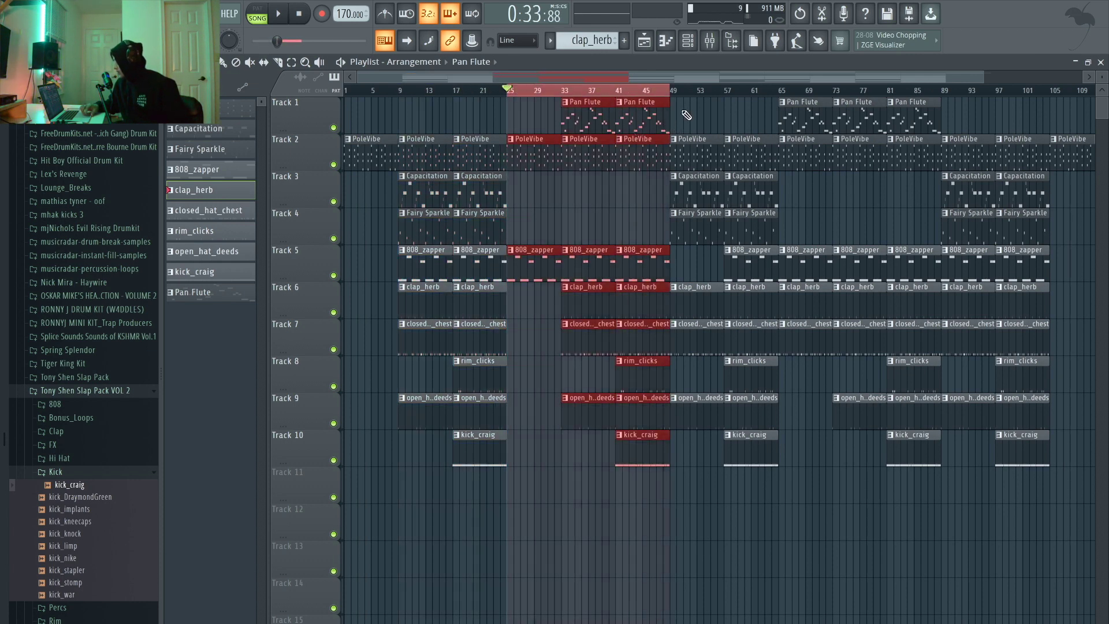
pyautogui.hscroll(1, 676, 109)
pyautogui.keyDown('ctrl'); pyautogui.click(668, 88); pyautogui.keyUp('ctrl')
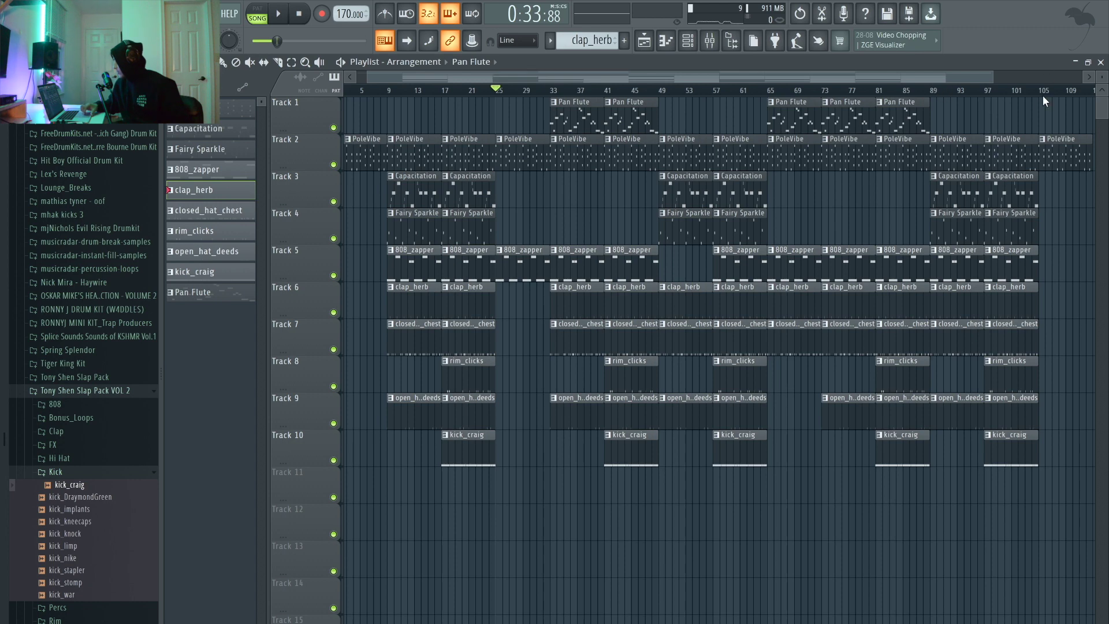
pyautogui.hscroll(10, 1044, 109)
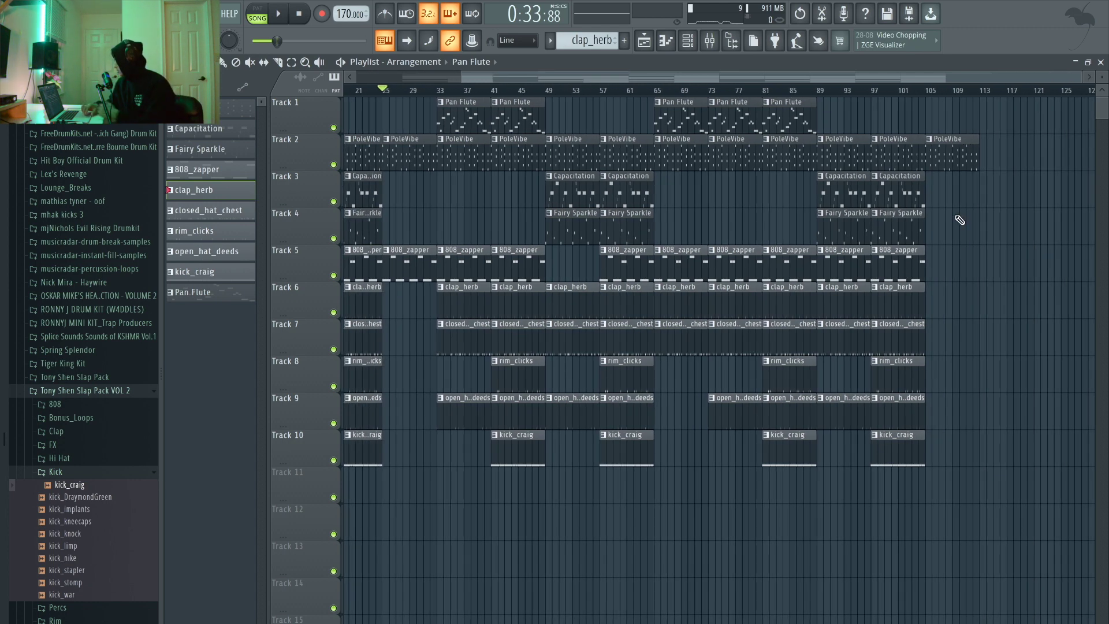
# Duplicate the last Capacitation and Fairy Sparkle clips to bar 105 on Tracks 3 and 4 and play the ending.
pyautogui.keyDown('ctrl'); pyautogui.moveTo(926, 233); pyautogui.dragTo(910, 187); pyautogui.keyUp('ctrl')
pyautogui.hotkey('ctrl', 'b')
pyautogui.click(931, 93)
pyautogui.press('space')
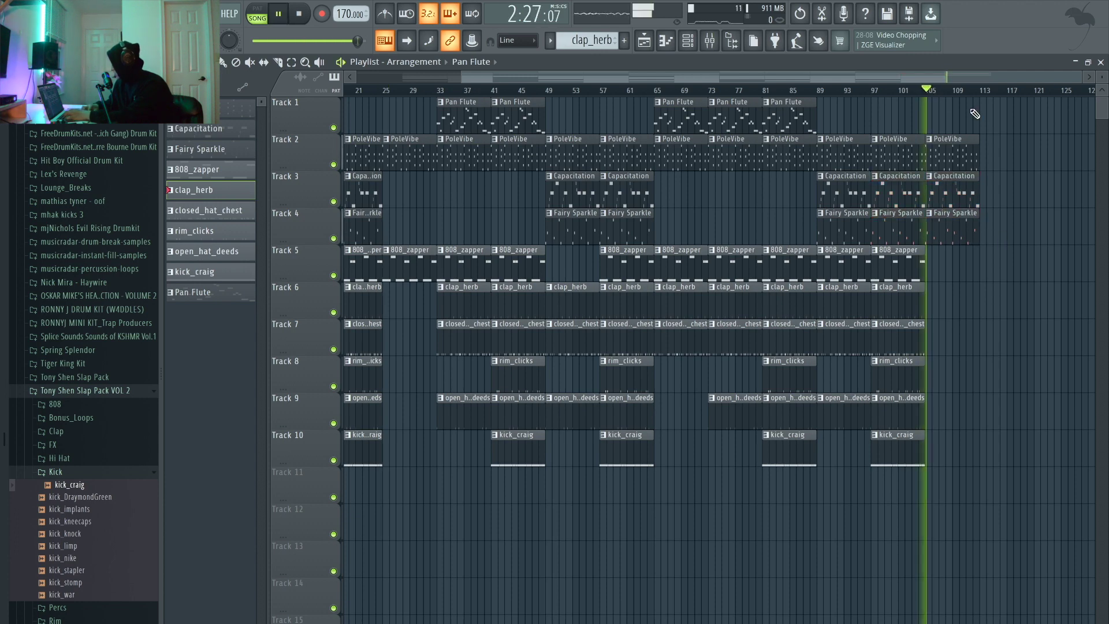
# Stop the ending playback, return to the start of the song and play the full arrangement.
pyautogui.scroll(-2, 969, 108)
pyautogui.press('space')
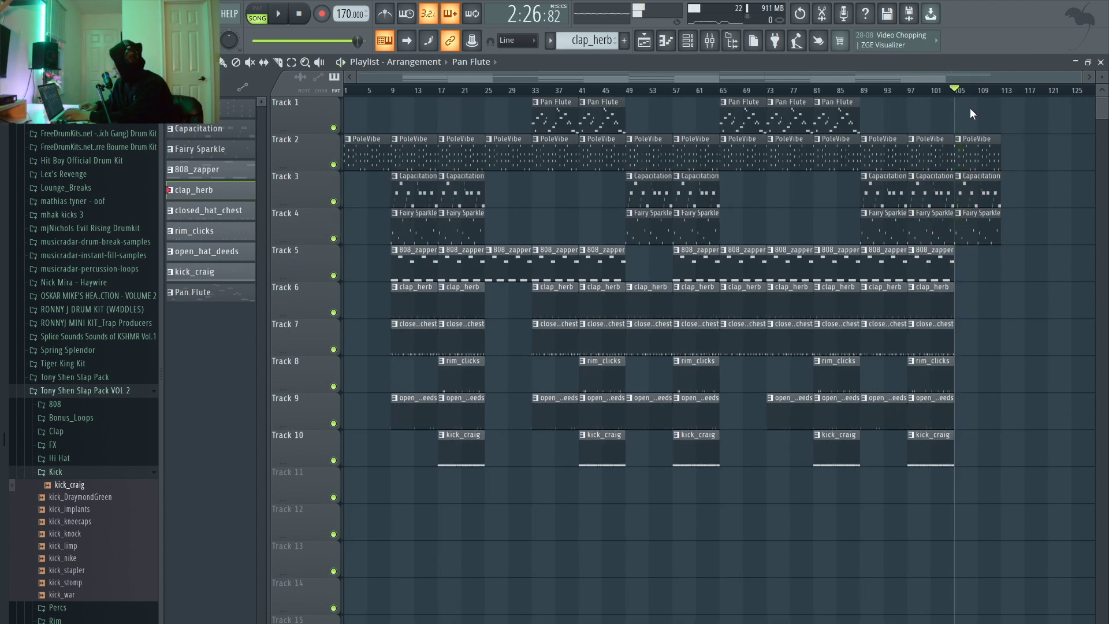
pyautogui.press('Home')
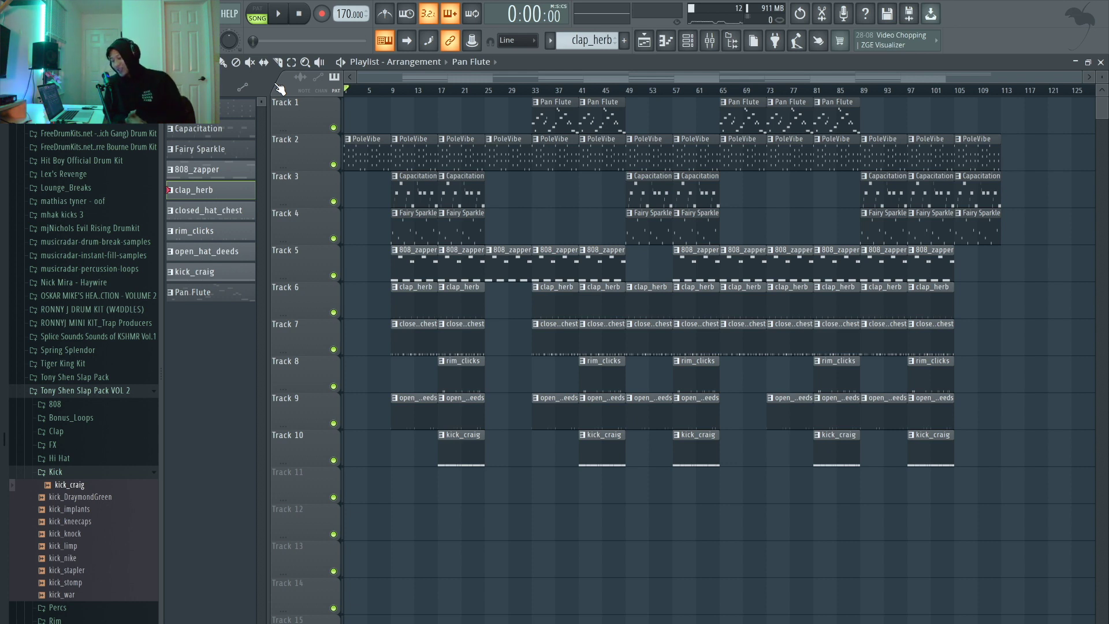
pyautogui.press('space')
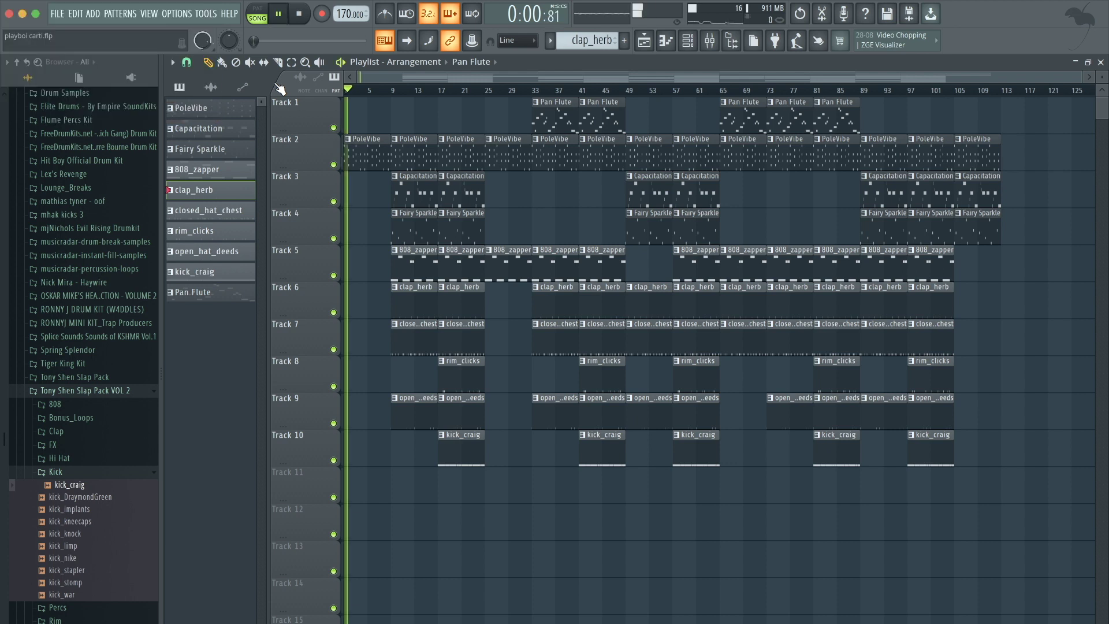